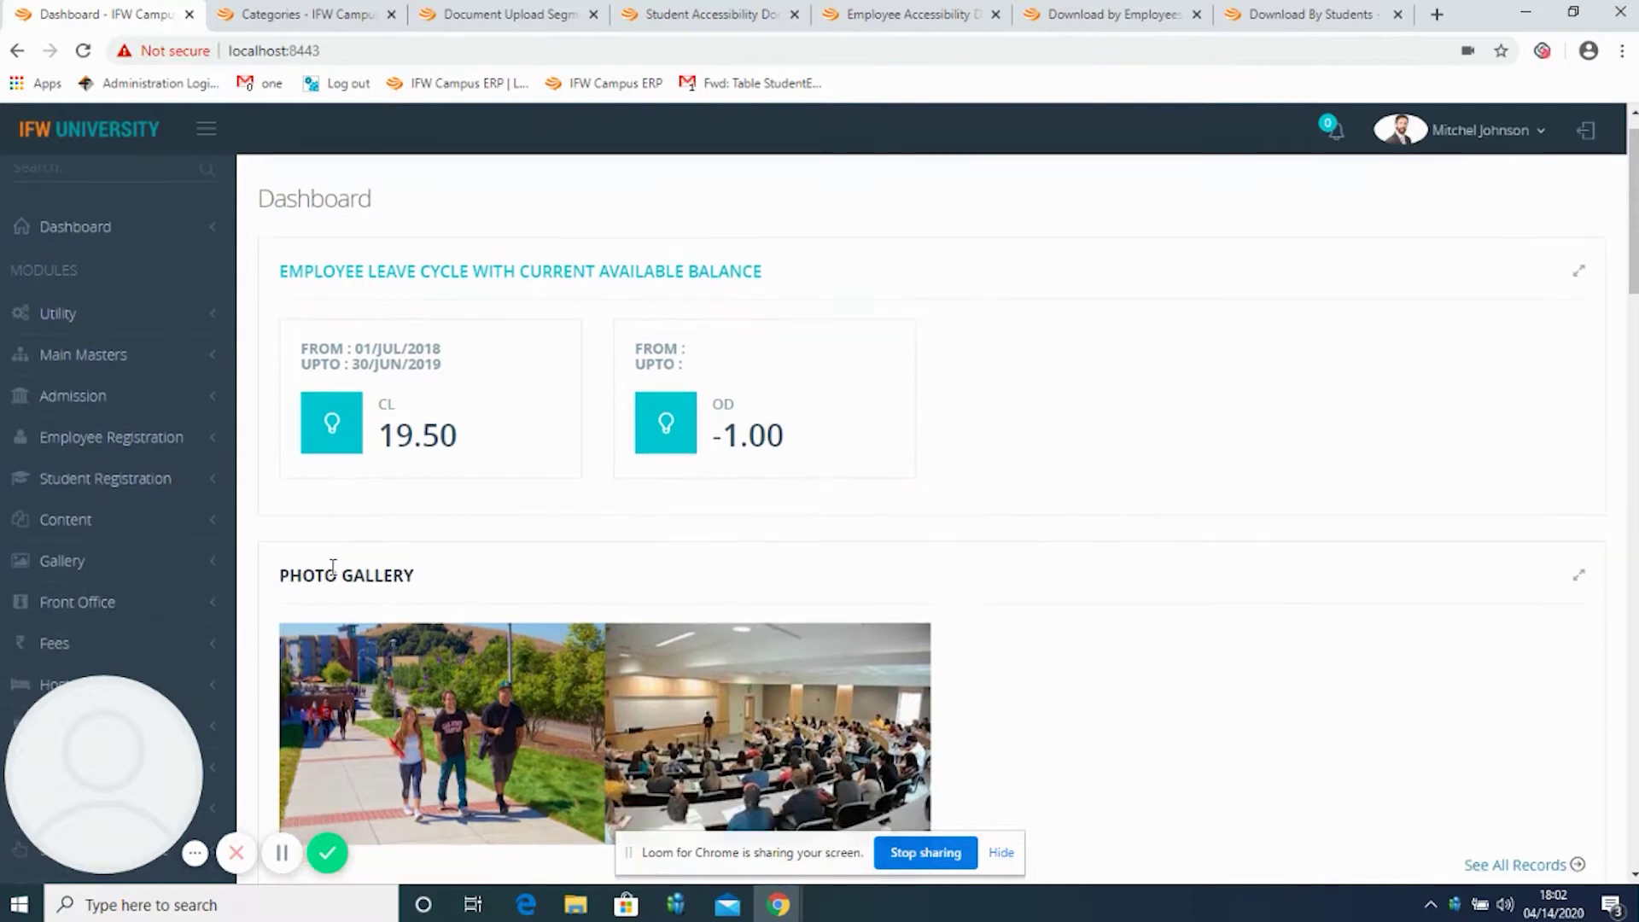
Open the dashboard of the Notes module.
{"action": "scroll", "coordinate": [332, 578], "scroll_direction": "down", "scroll_amount": 1}
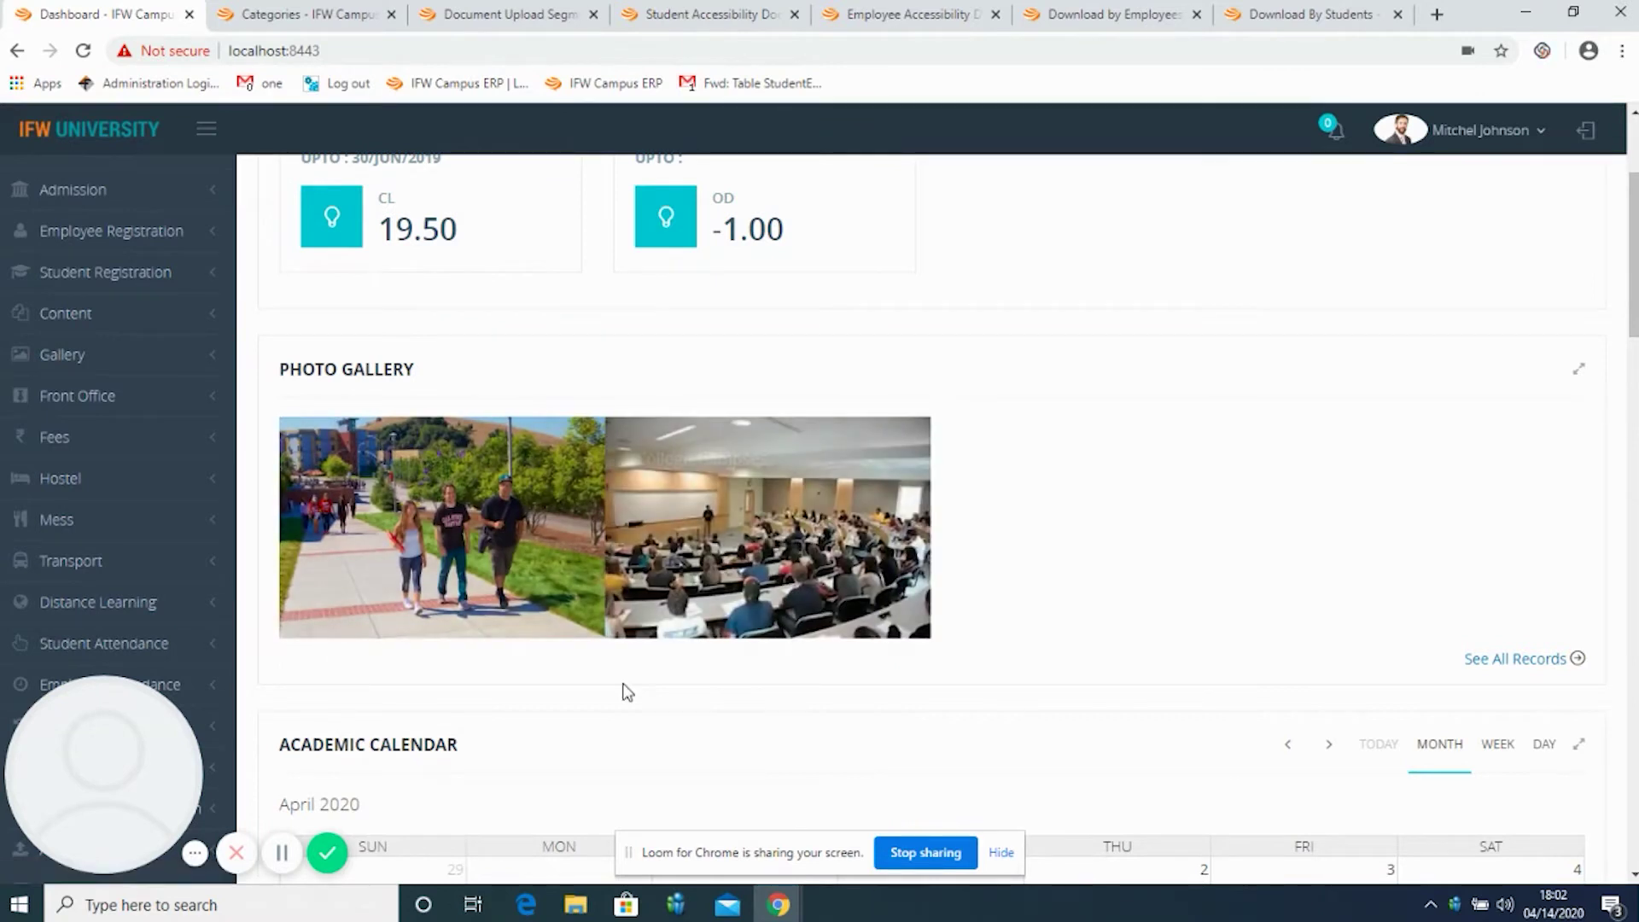
{"action": "scroll", "coordinate": [624, 687], "scroll_direction": "down", "scroll_amount": 1}
{"action": "scroll", "coordinate": [624, 687], "scroll_direction": "down", "scroll_amount": 2}
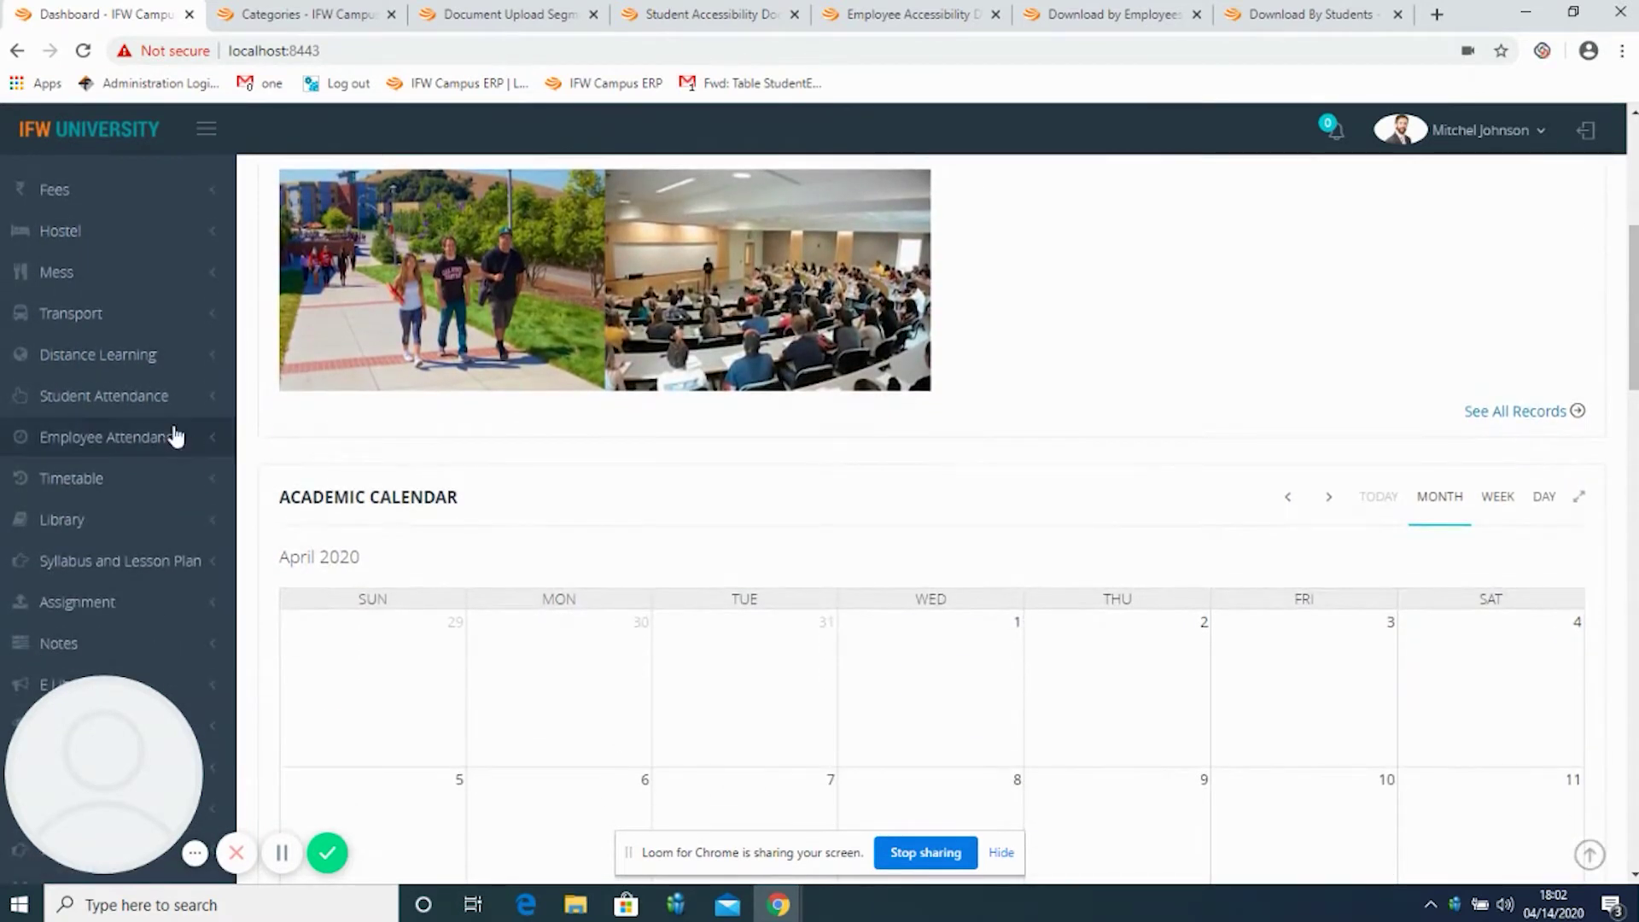
{"action": "left_click", "coordinate": [182, 648]}
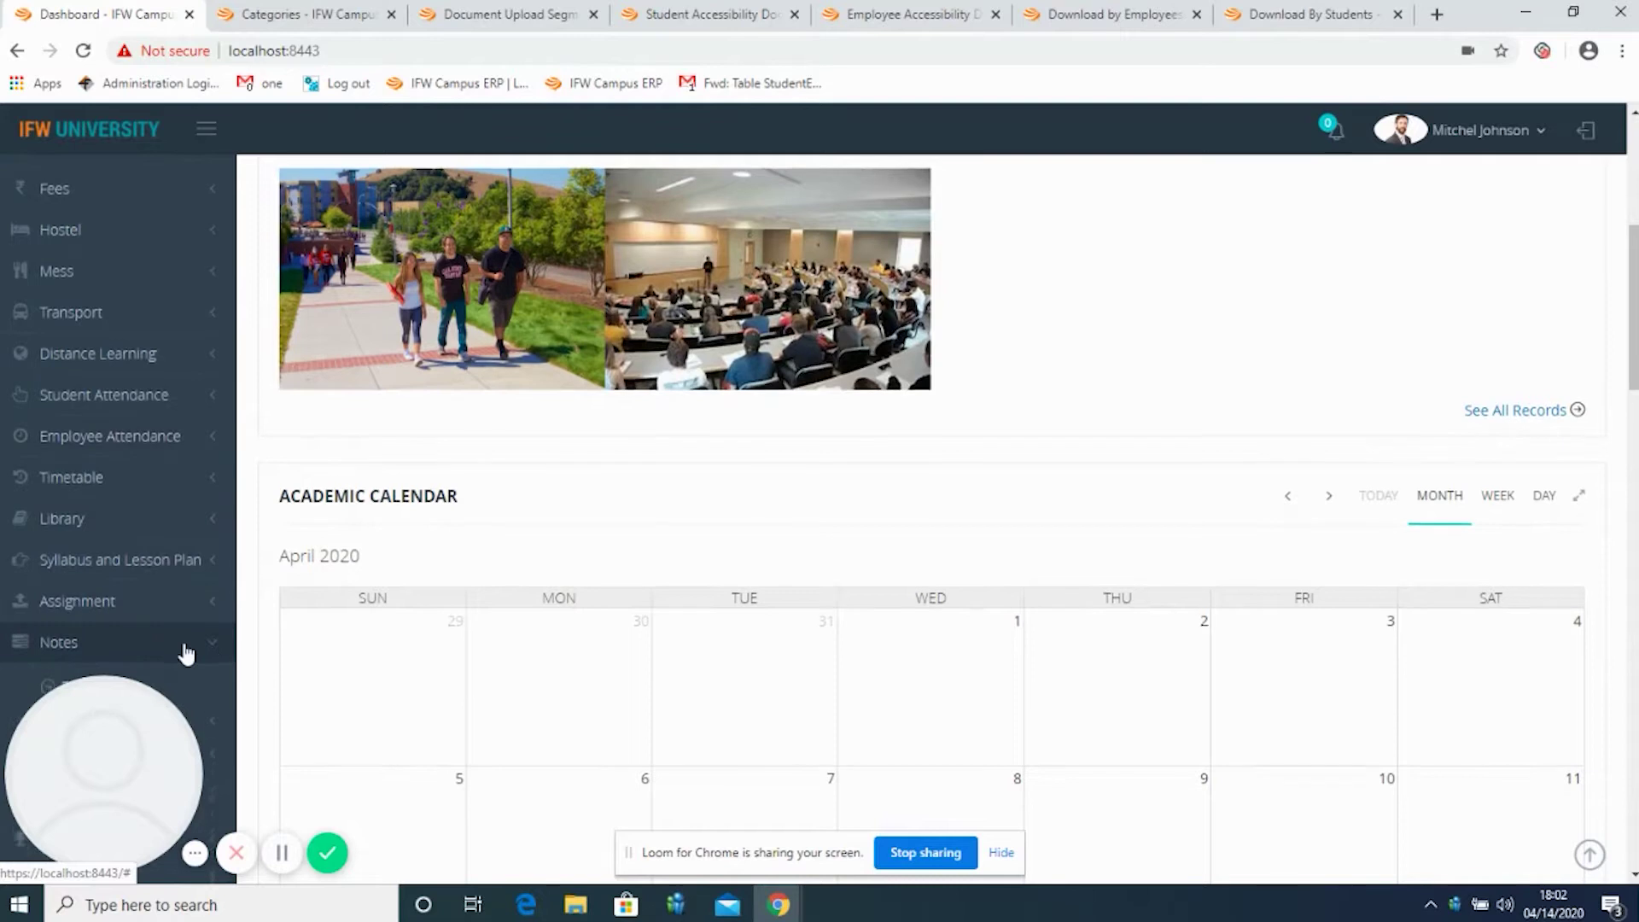
{"action": "scroll", "coordinate": [184, 653], "scroll_direction": "down", "scroll_amount": 3}
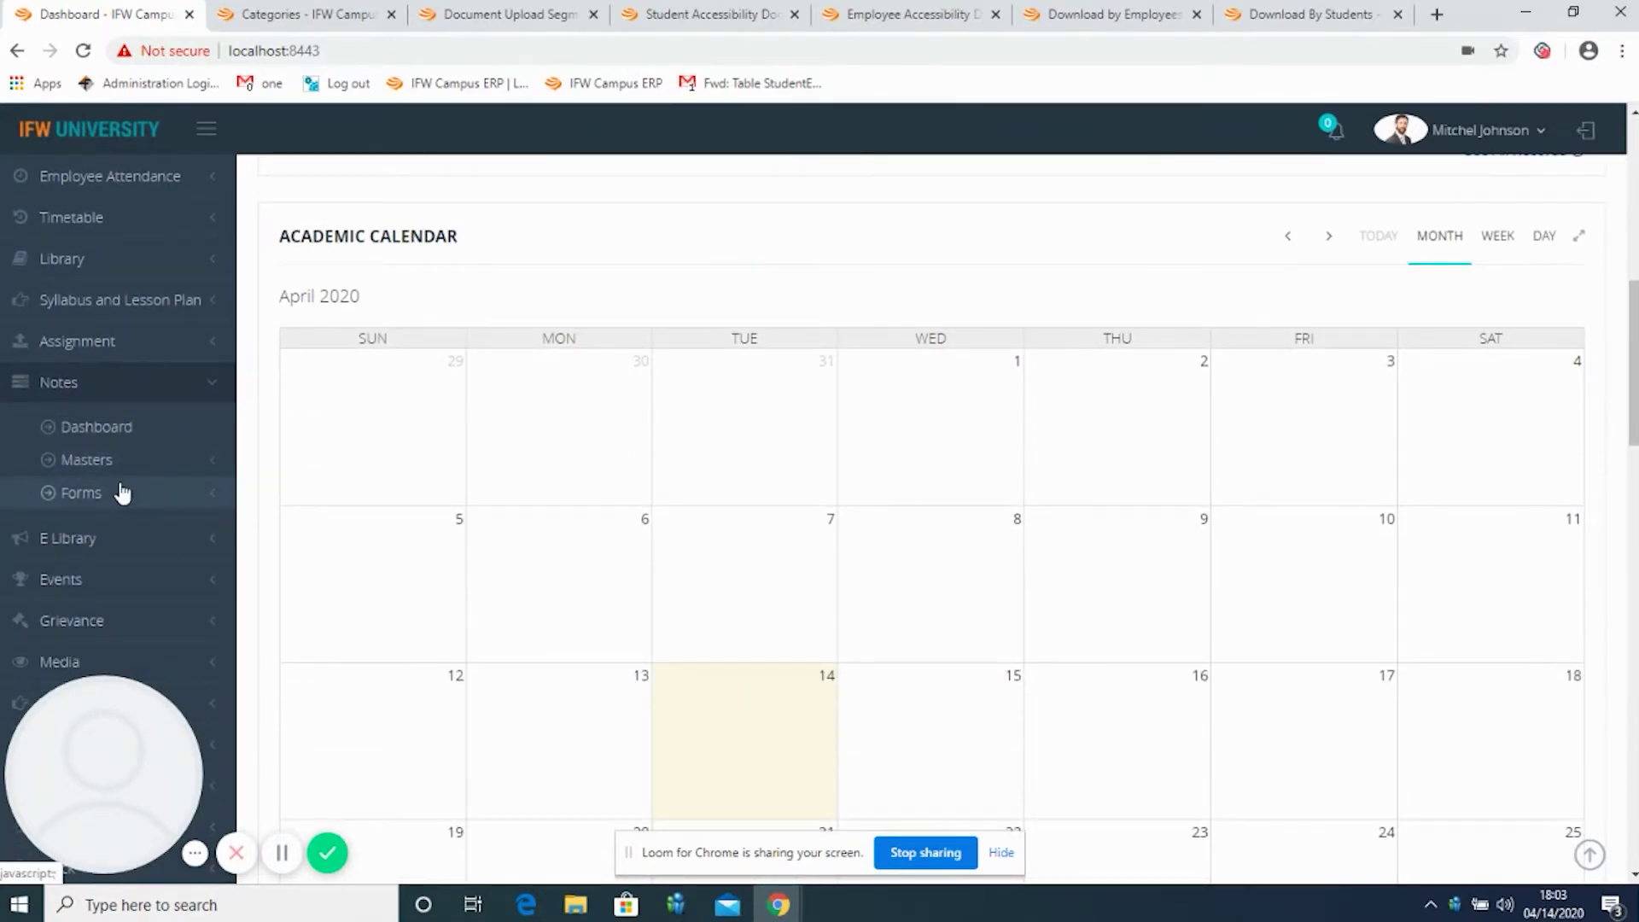
{"action": "left_click", "coordinate": [125, 437]}
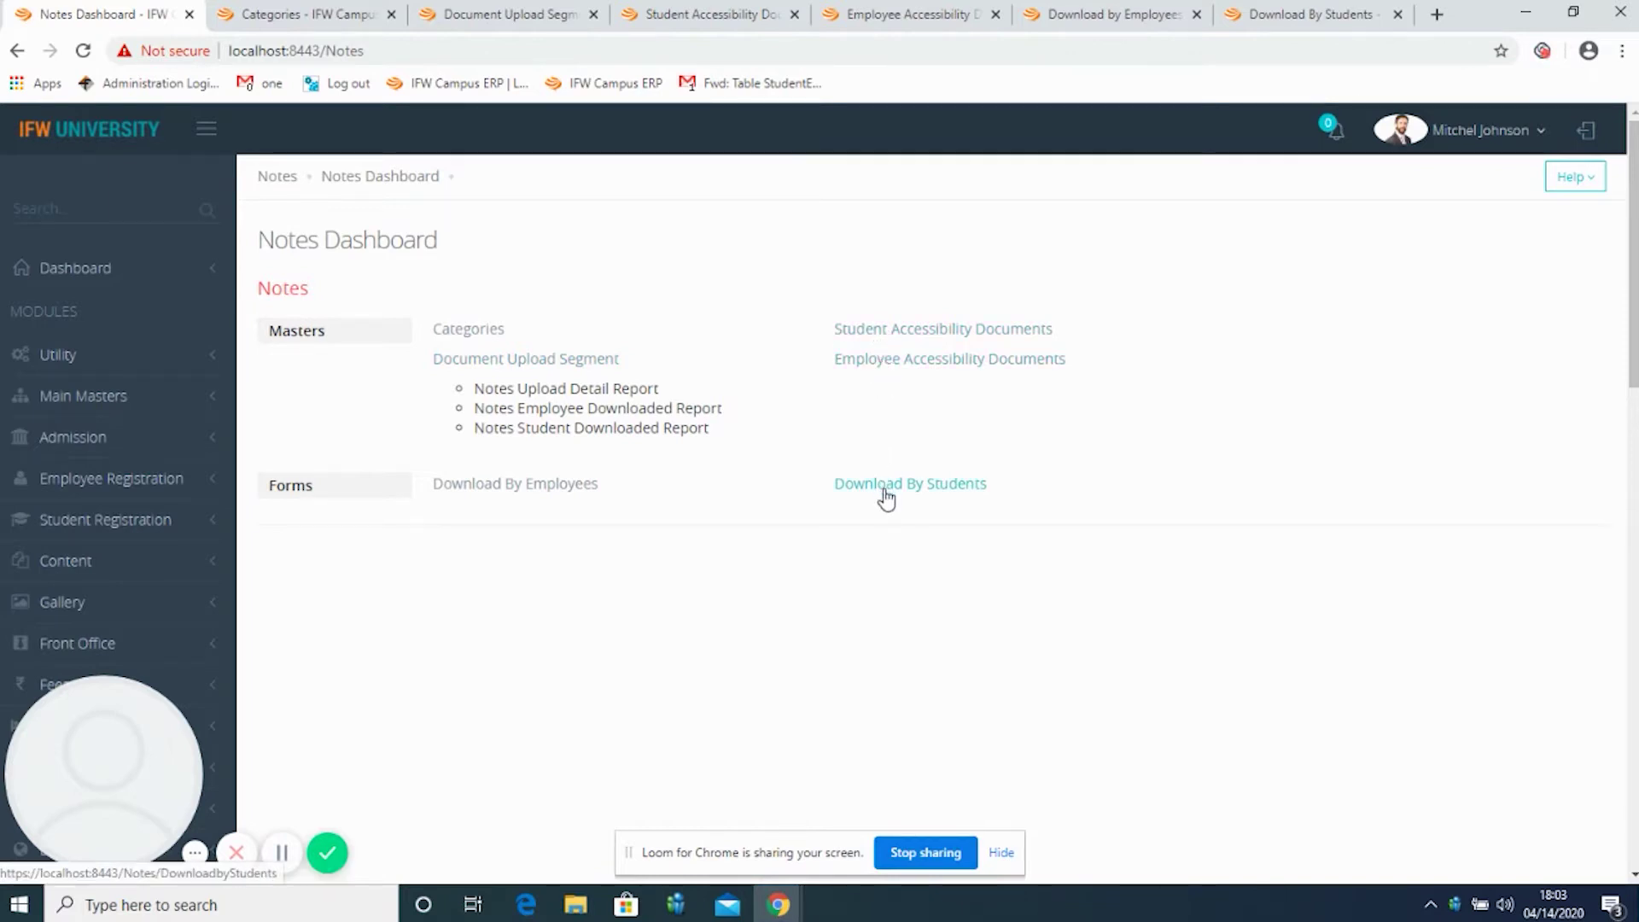
Open the Notes Categories master and load the English group's Short Essay record to view its group, main category and category tree.
{"action": "left_click", "coordinate": [476, 338]}
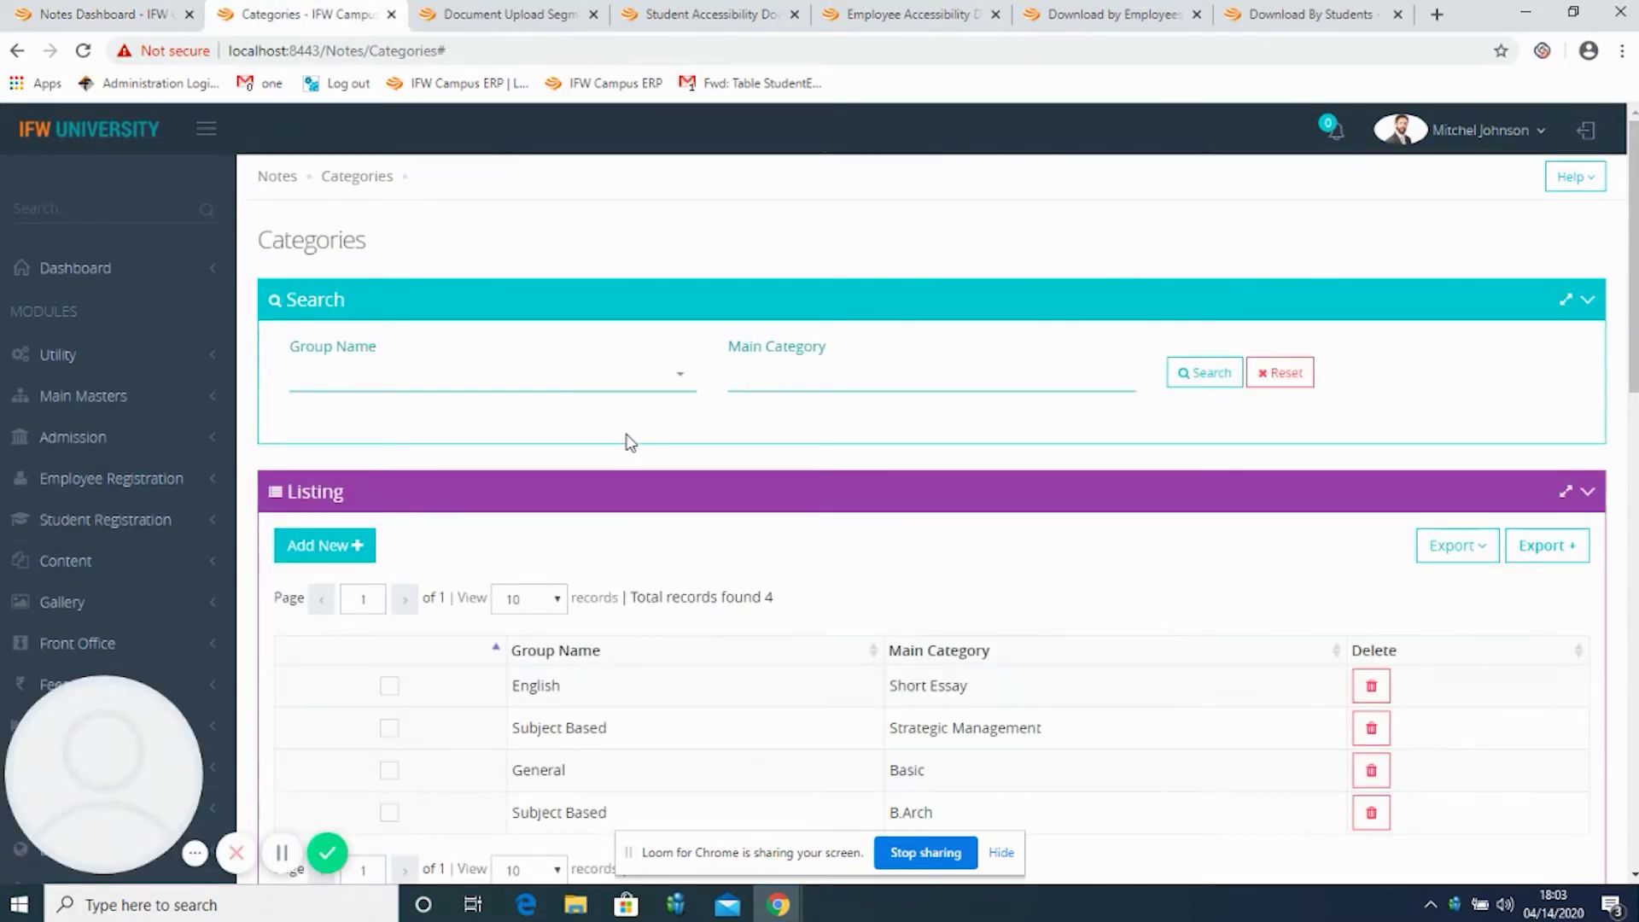
{"action": "scroll", "coordinate": [629, 441], "scroll_direction": "down", "scroll_amount": 3}
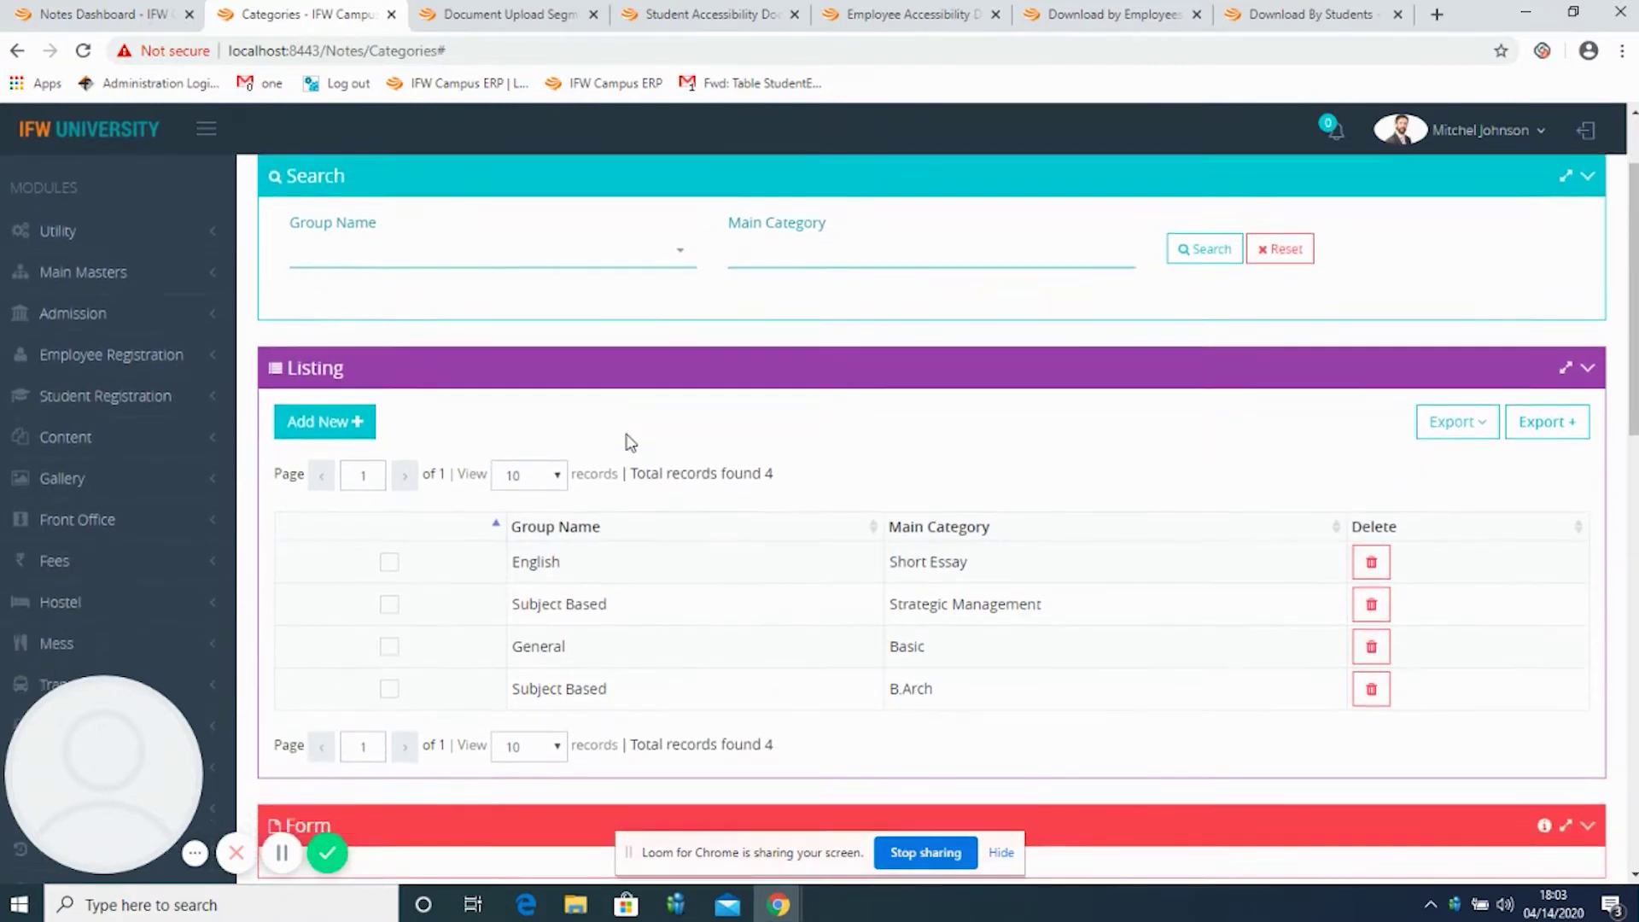
{"action": "scroll", "coordinate": [629, 438], "scroll_direction": "down", "scroll_amount": 1}
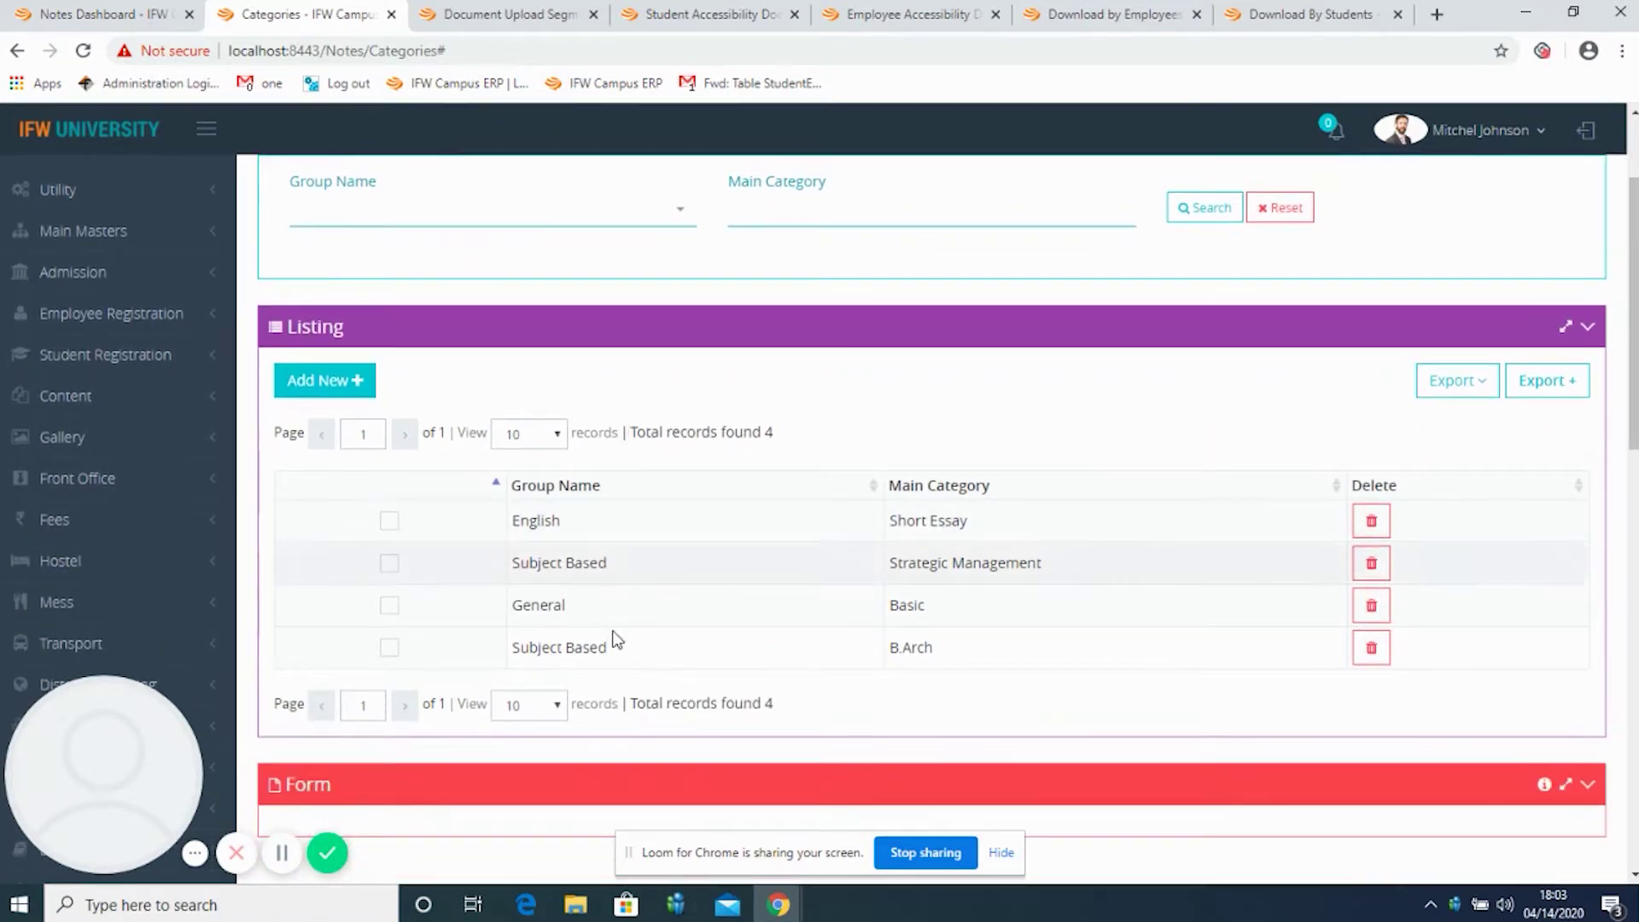
{"action": "left_click", "coordinate": [391, 531]}
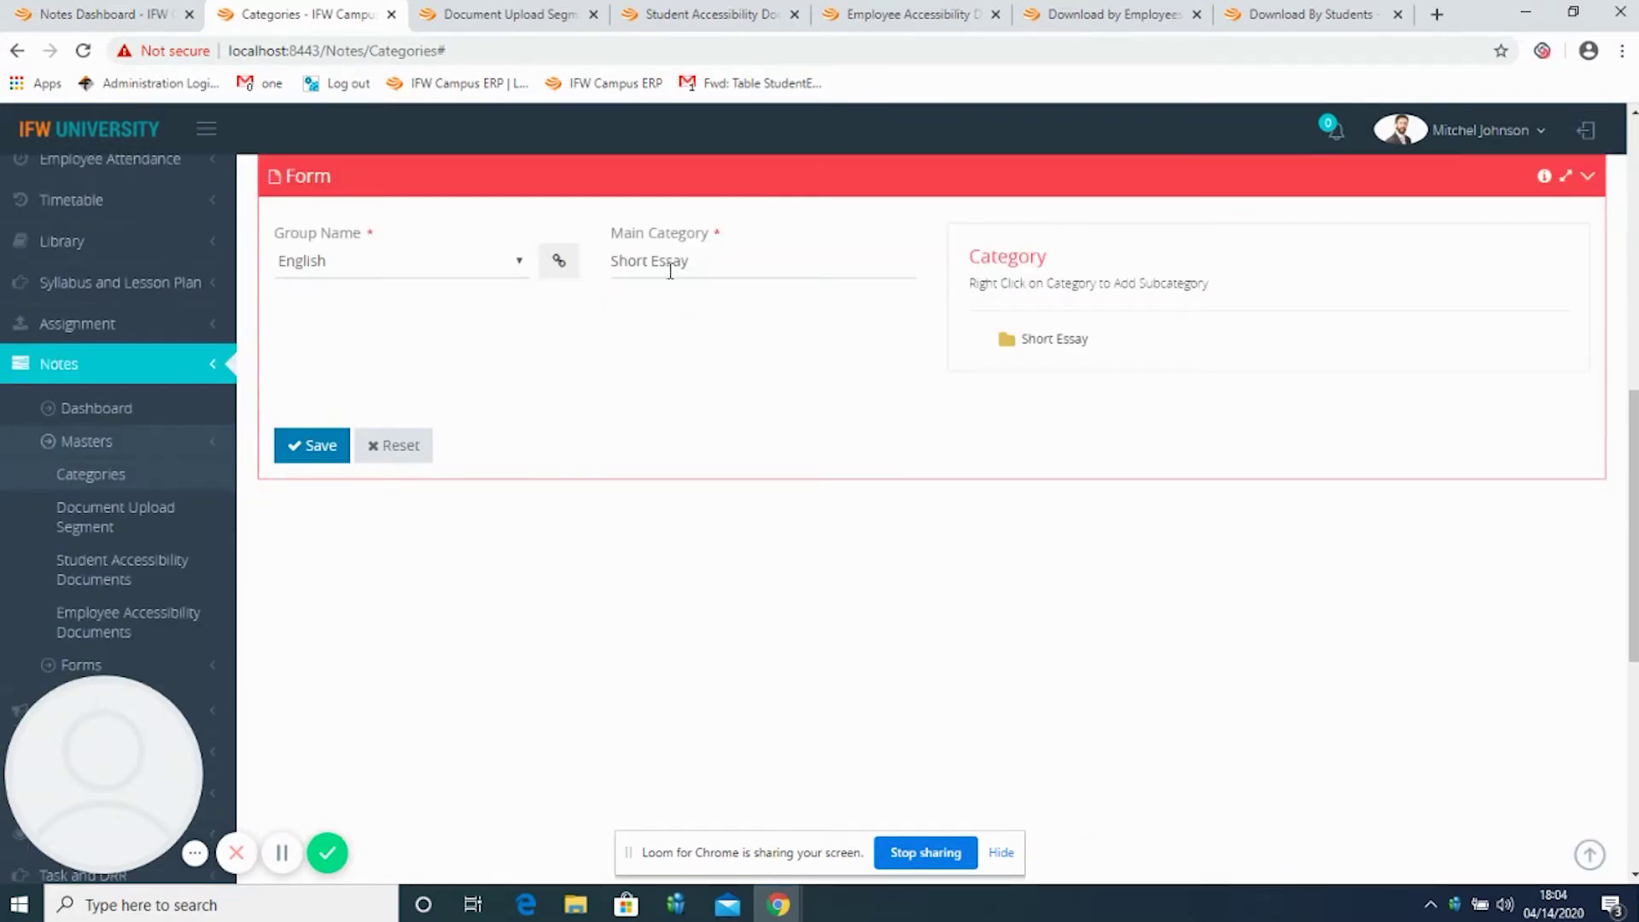
{"action": "left_click", "coordinate": [471, 273]}
{"action": "left_click", "coordinate": [471, 275]}
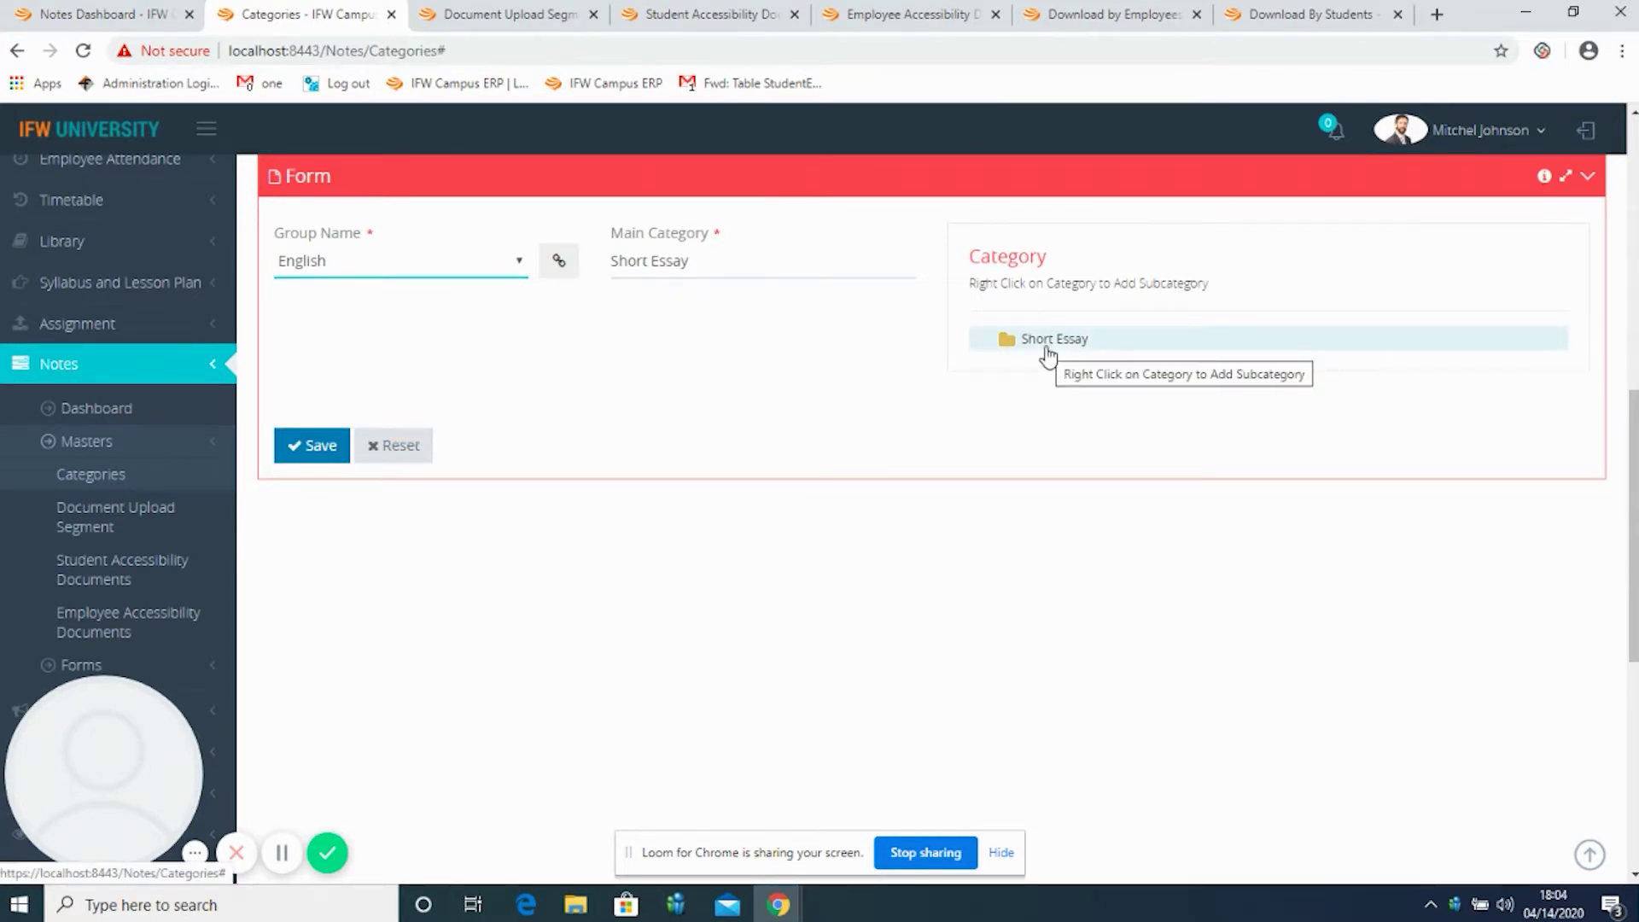
Load the B.Arch category record and view its subcategory tree and the actions available for the IIIrd Year subcategory.
{"action": "scroll", "coordinate": [963, 396], "scroll_direction": "up", "scroll_amount": 3}
{"action": "scroll", "coordinate": [963, 396], "scroll_direction": "up", "scroll_amount": 2}
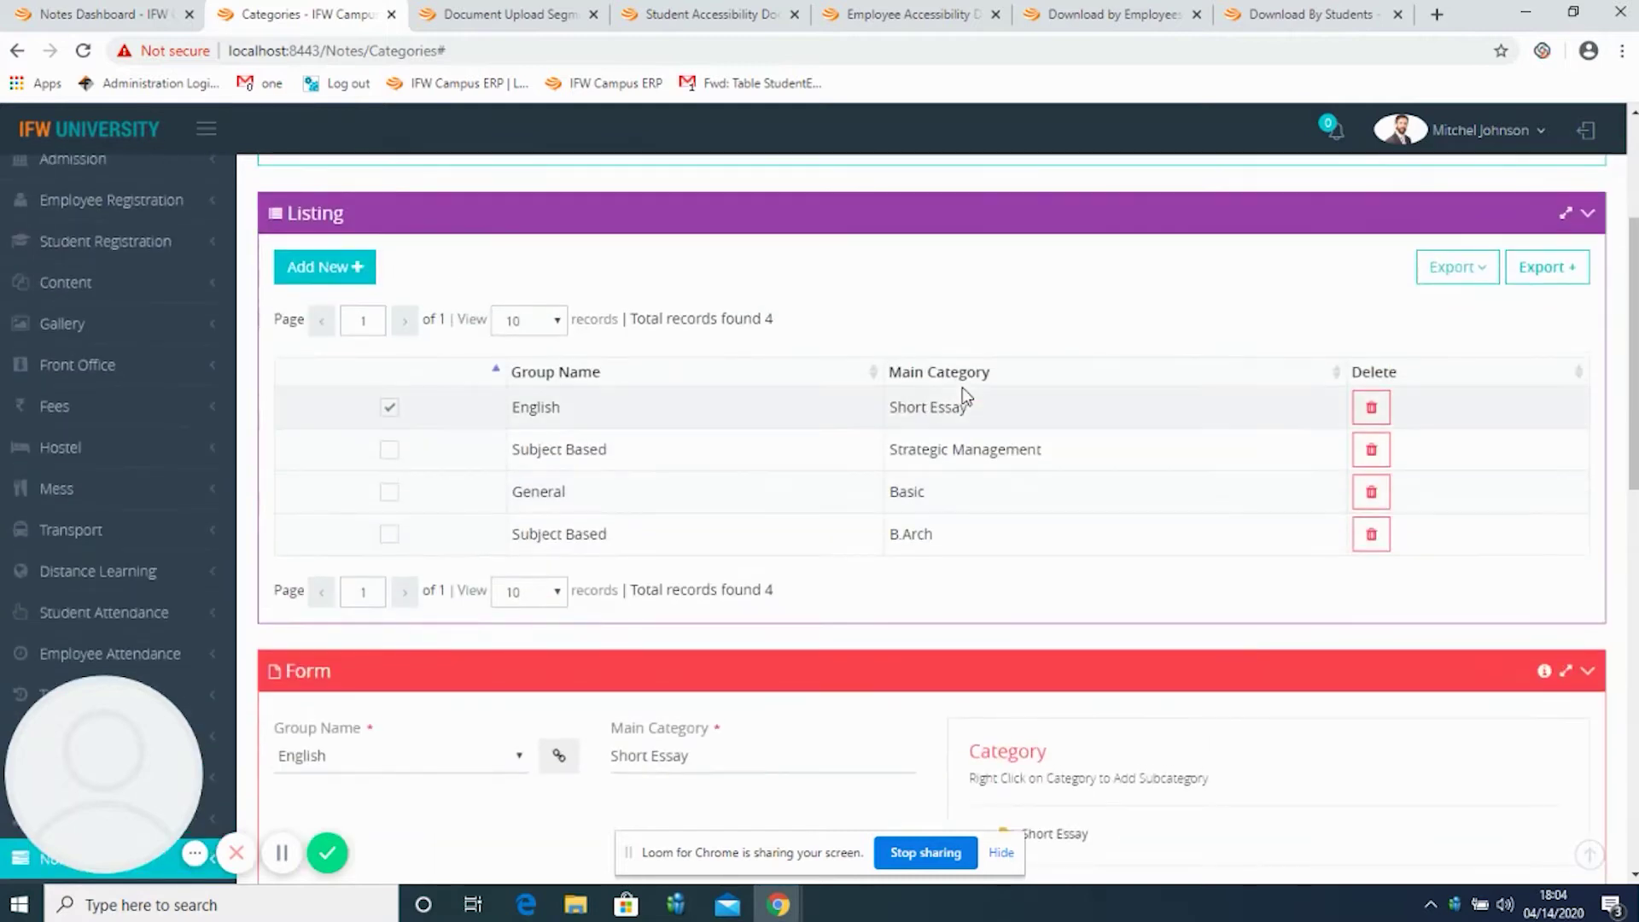
{"action": "left_click", "coordinate": [389, 535]}
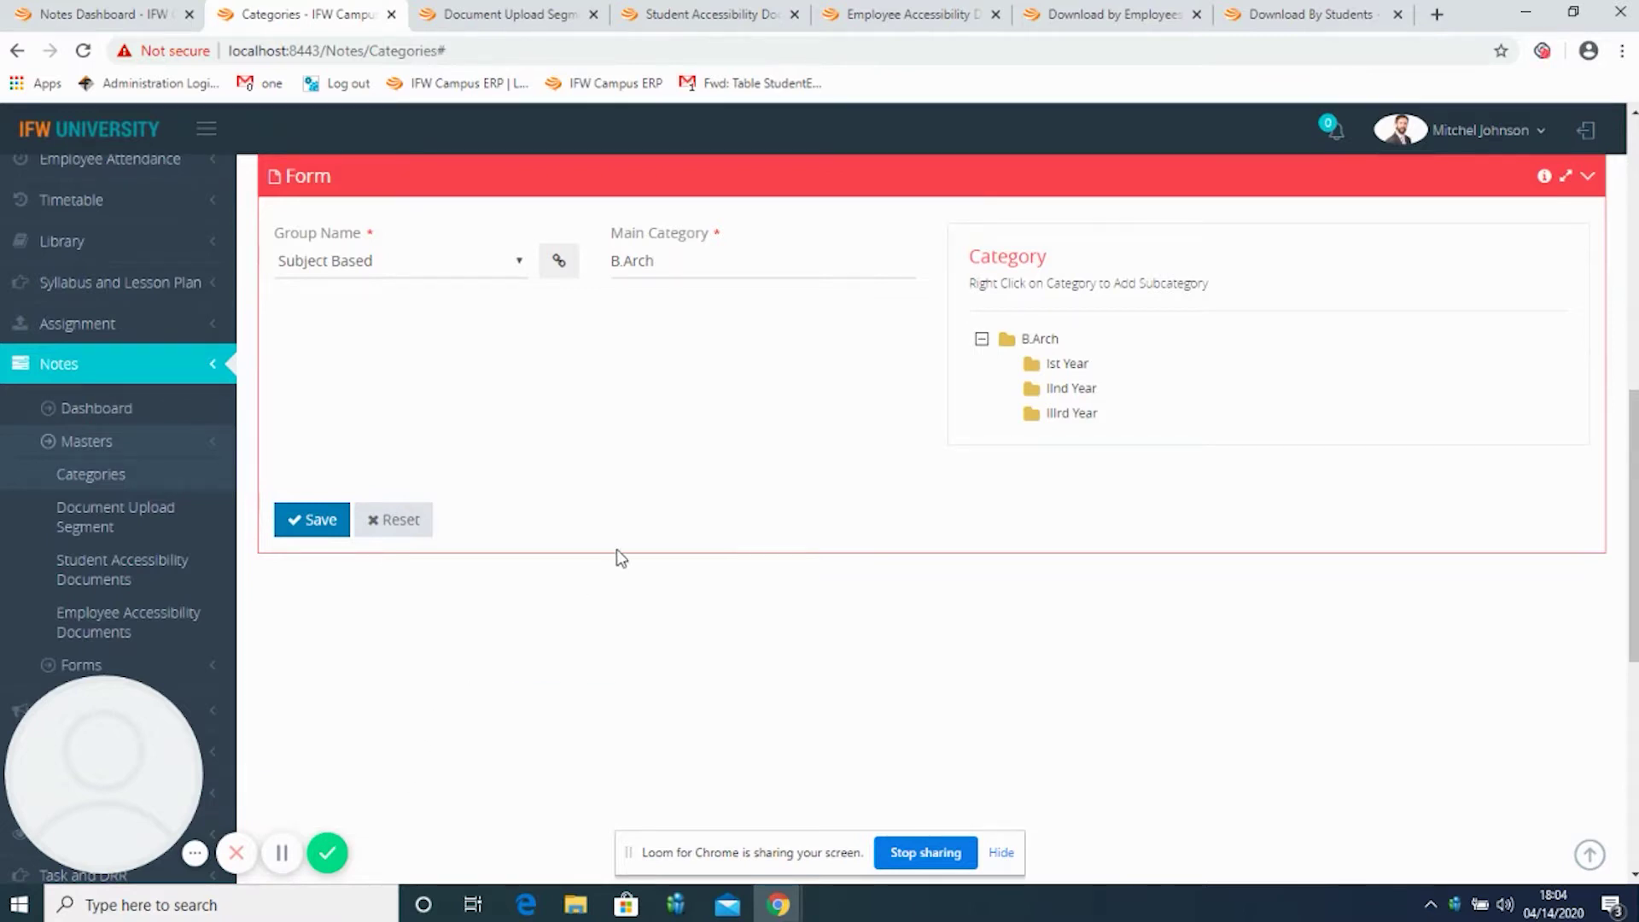
{"action": "double_click", "coordinate": [669, 269]}
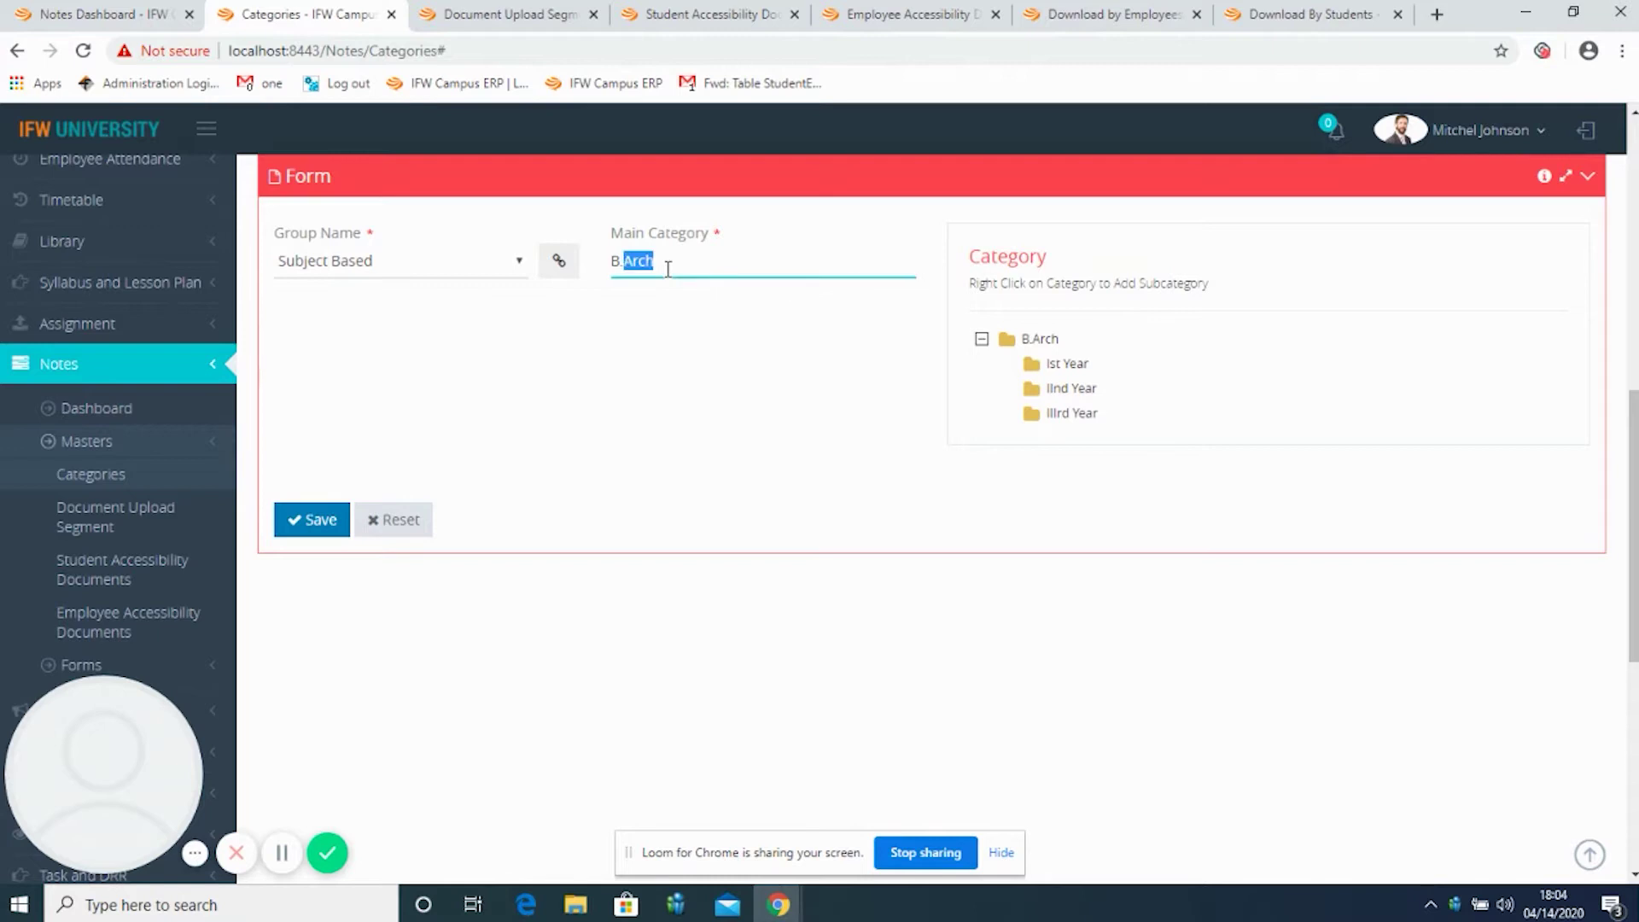
{"action": "left_click", "coordinate": [683, 342]}
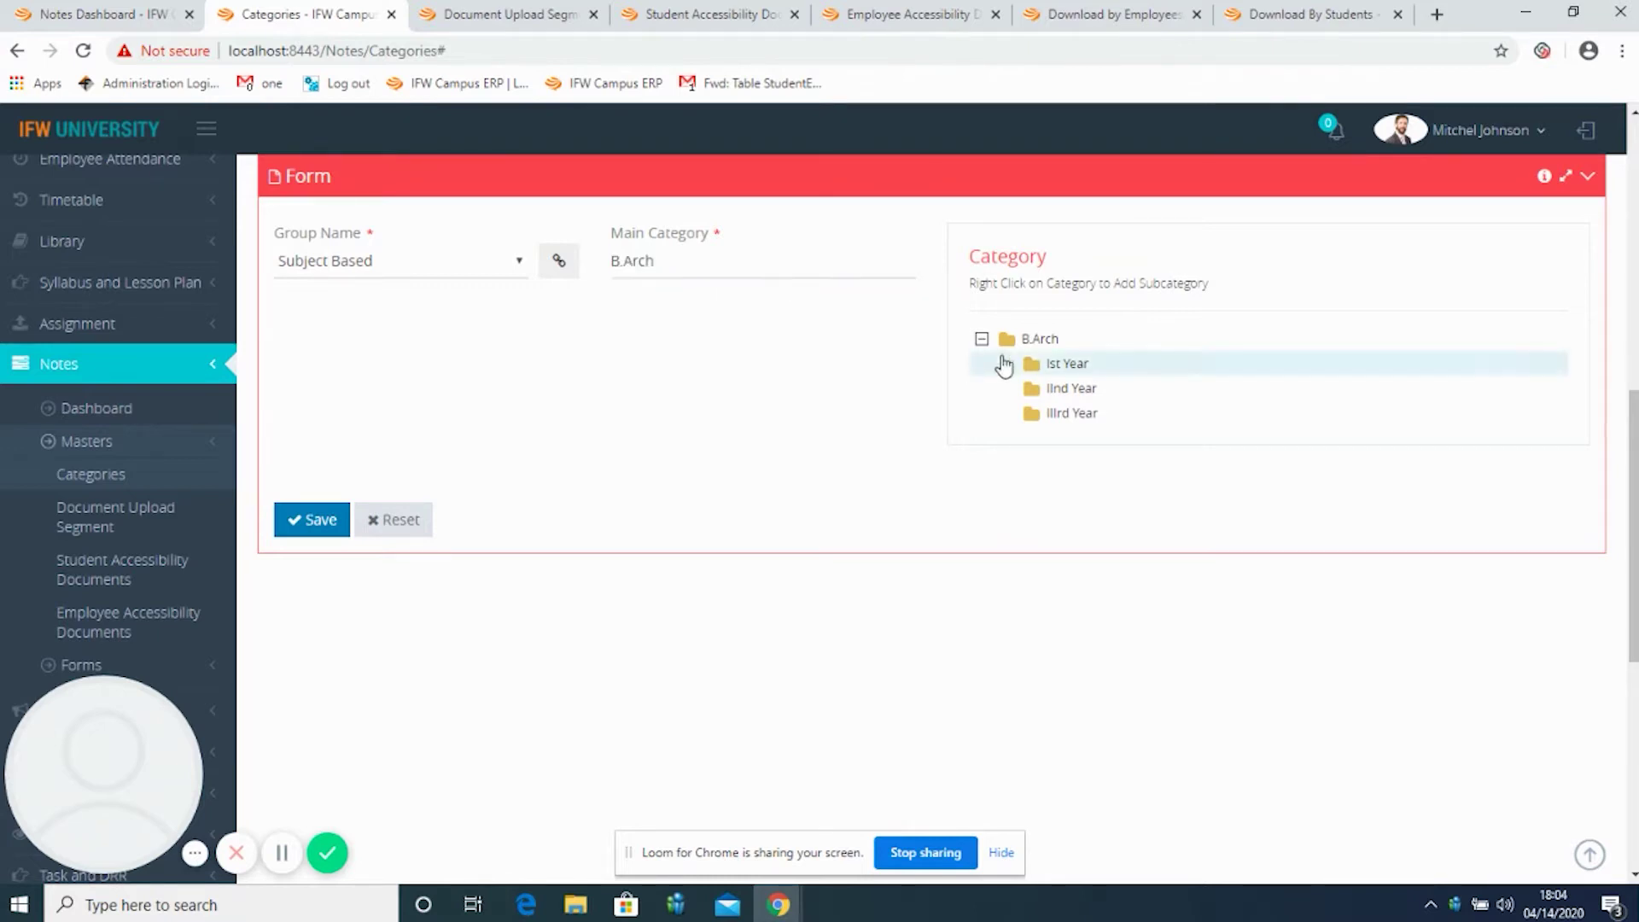
{"action": "right_click", "coordinate": [1093, 421]}
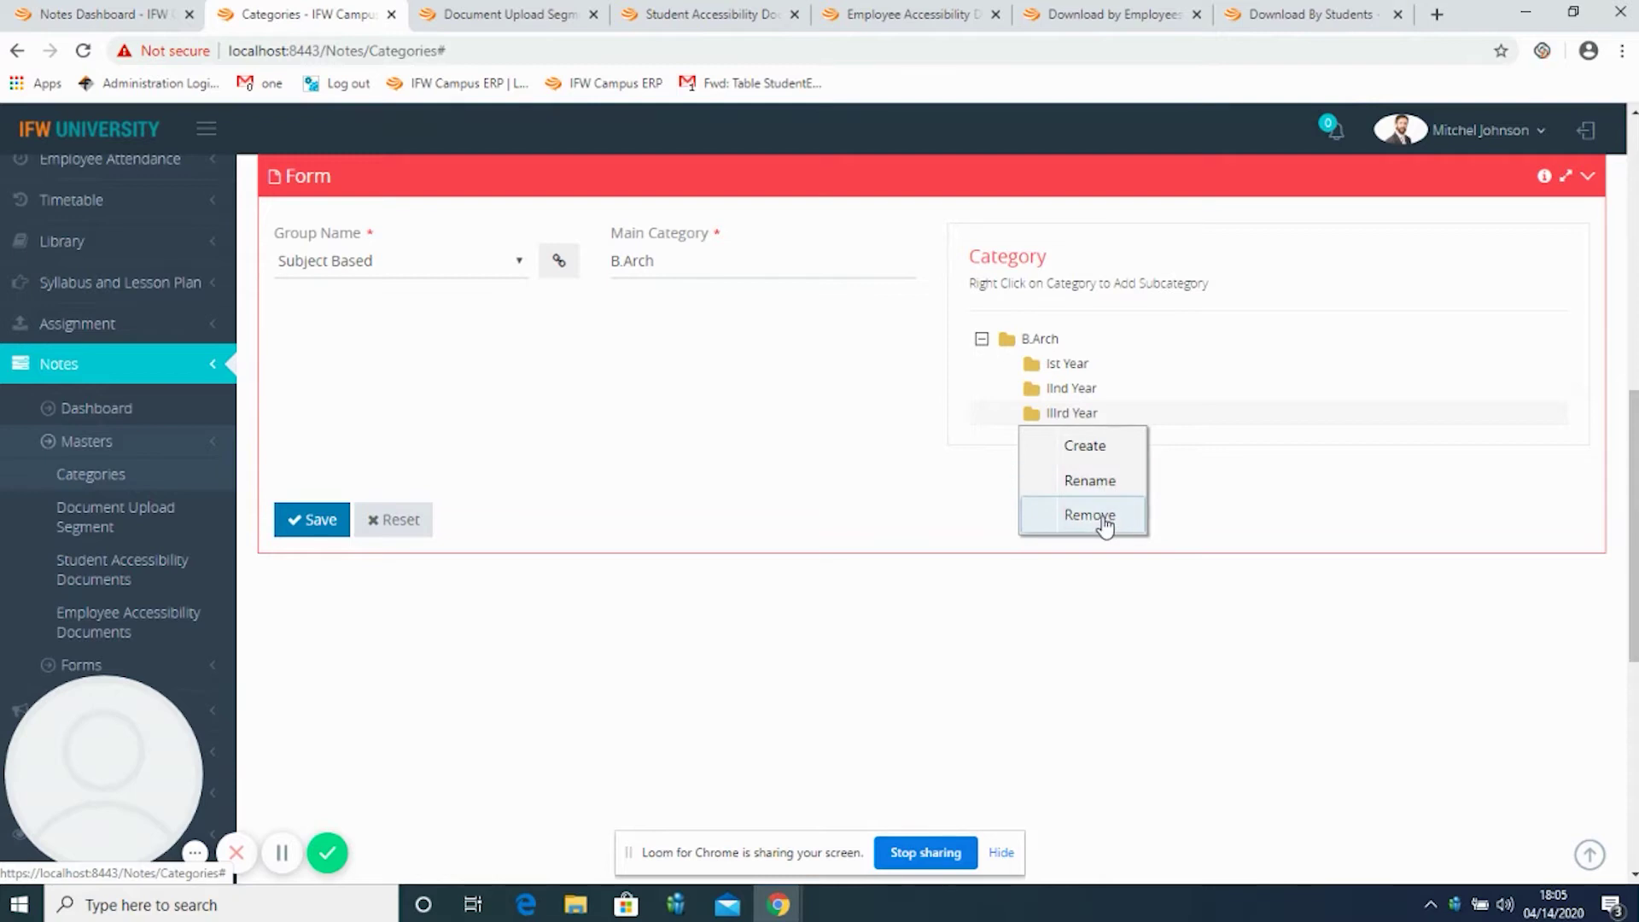
{"action": "left_click", "coordinate": [899, 503]}
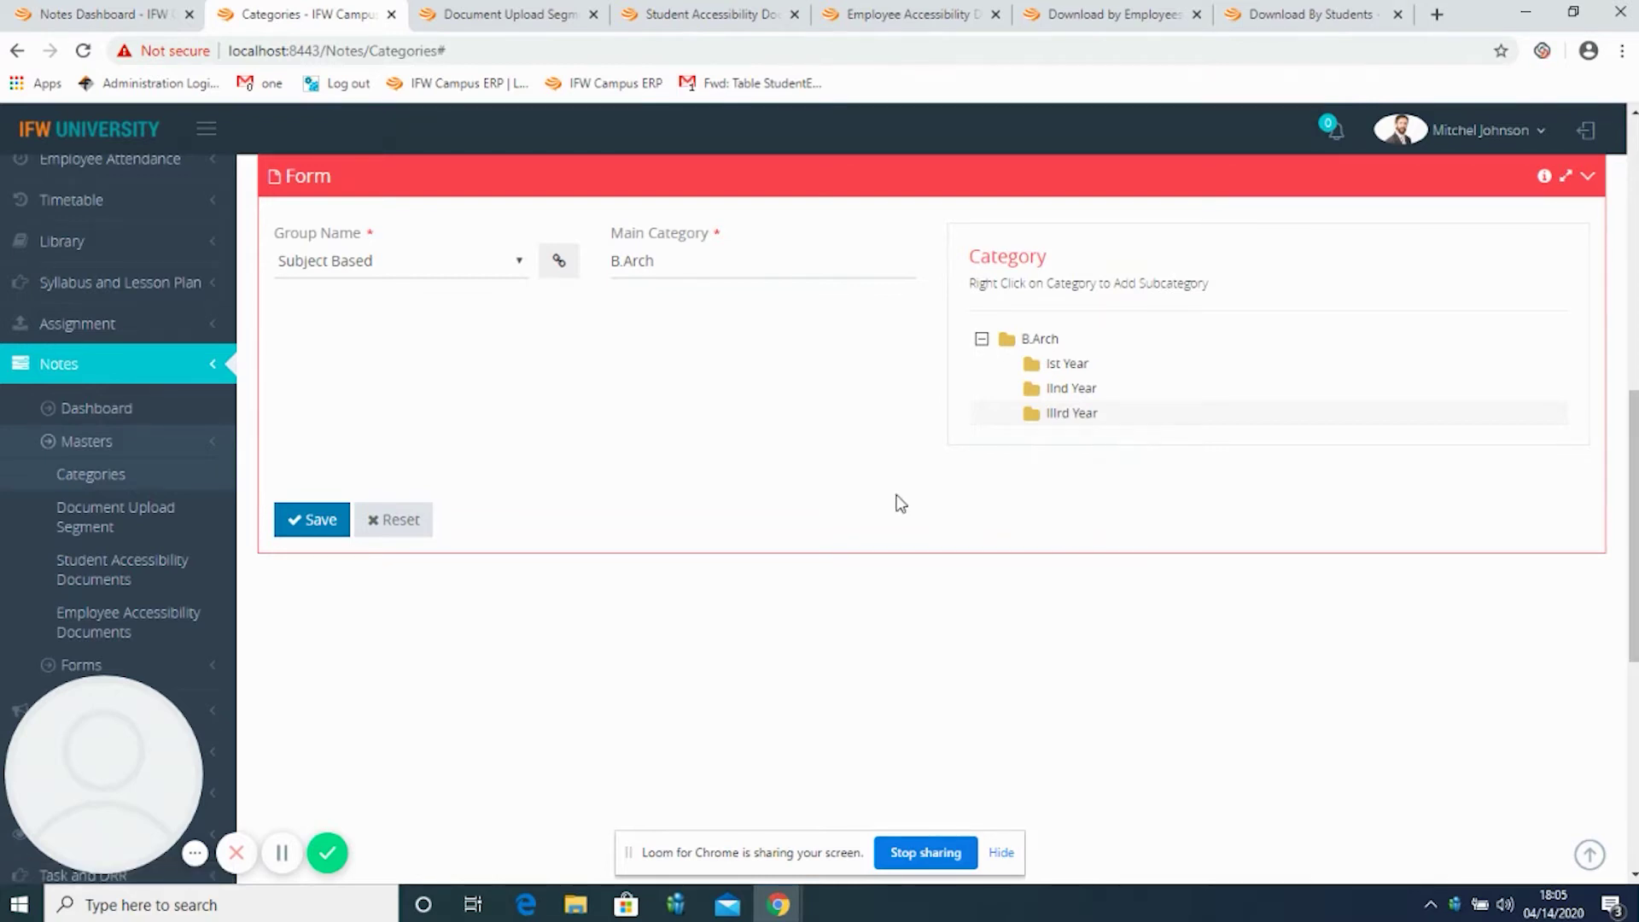
{"action": "scroll", "coordinate": [899, 503], "scroll_direction": "up", "scroll_amount": 6}
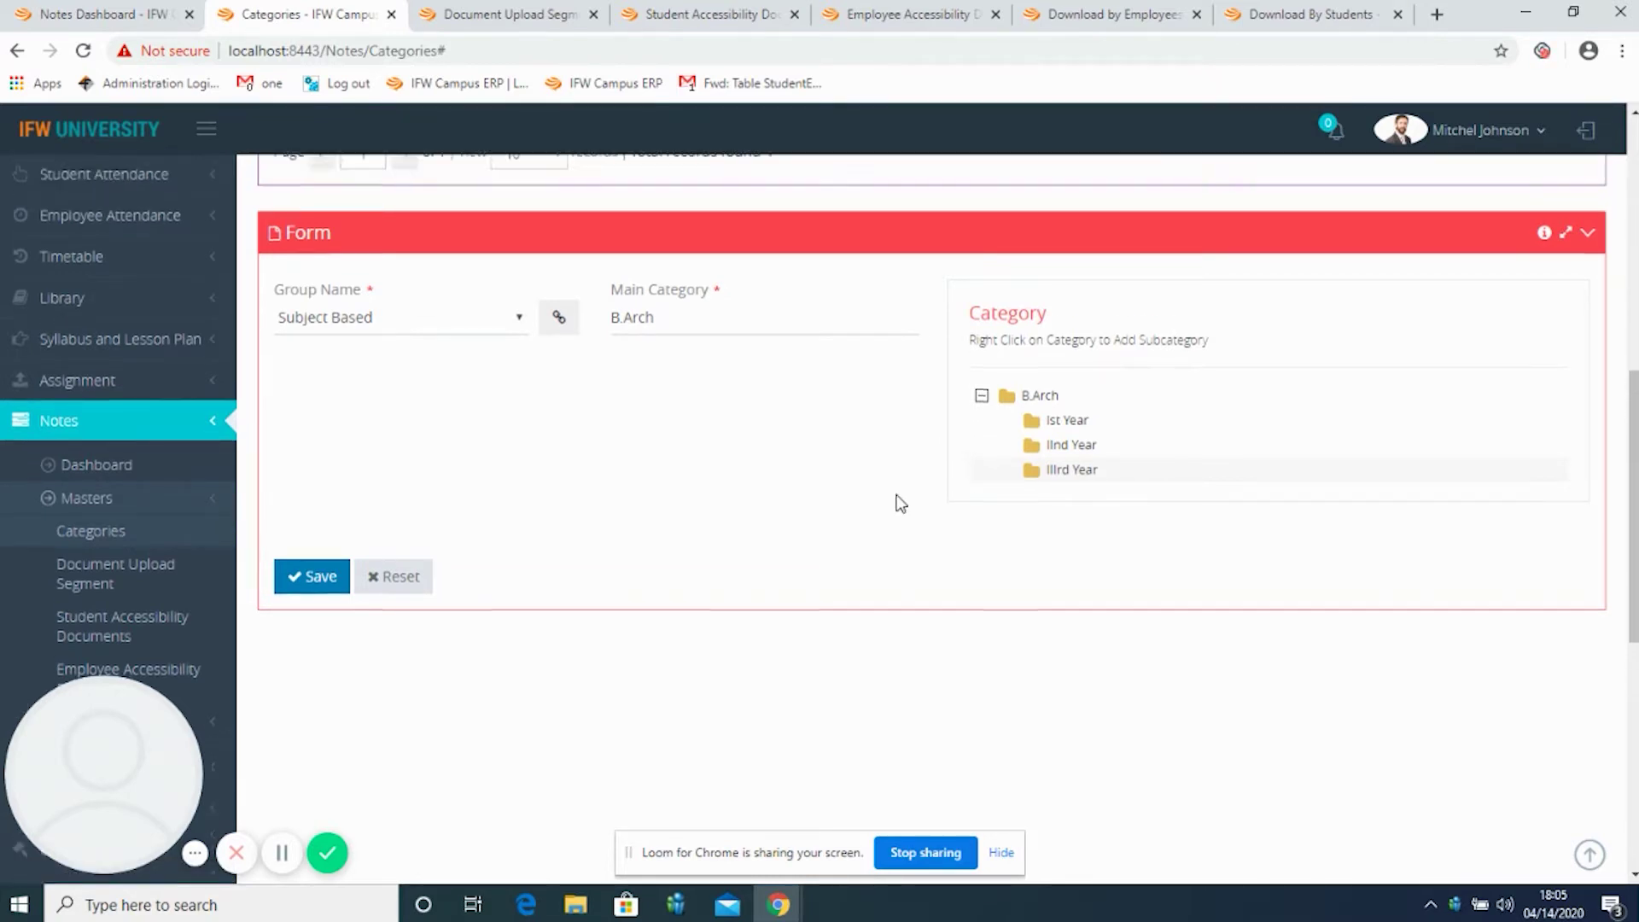
Start a new Document Upload Segment record named Field Work and assign it to the General group.
{"action": "left_click", "coordinate": [493, 17]}
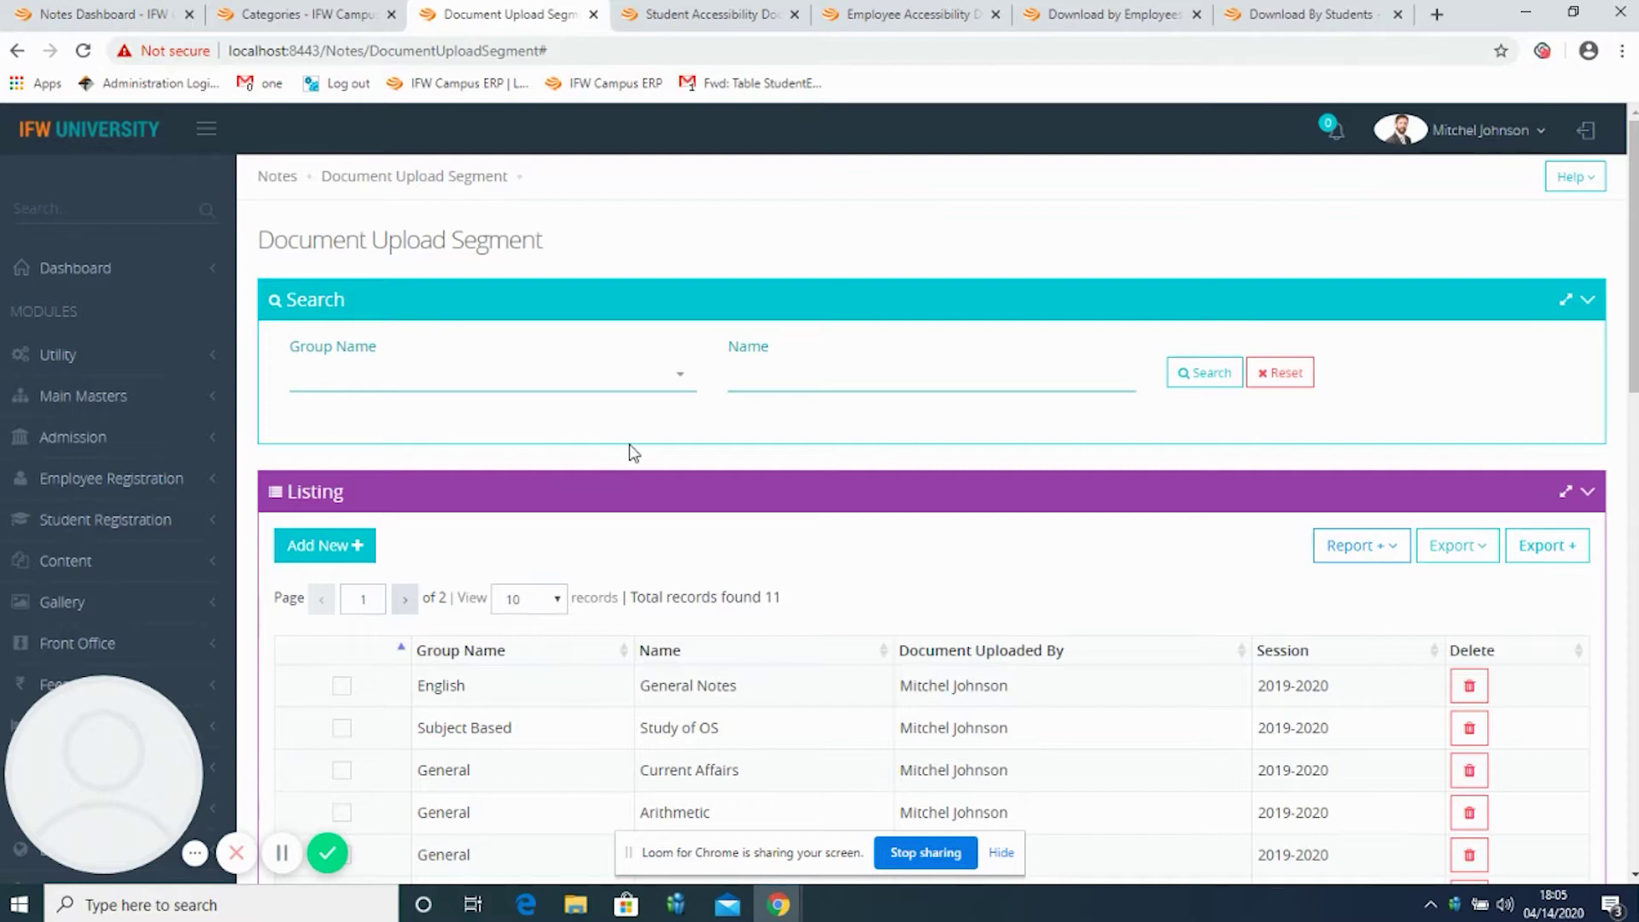
{"action": "scroll", "coordinate": [354, 549], "scroll_direction": "down", "scroll_amount": 1}
{"action": "key", "text": "alt+n"}
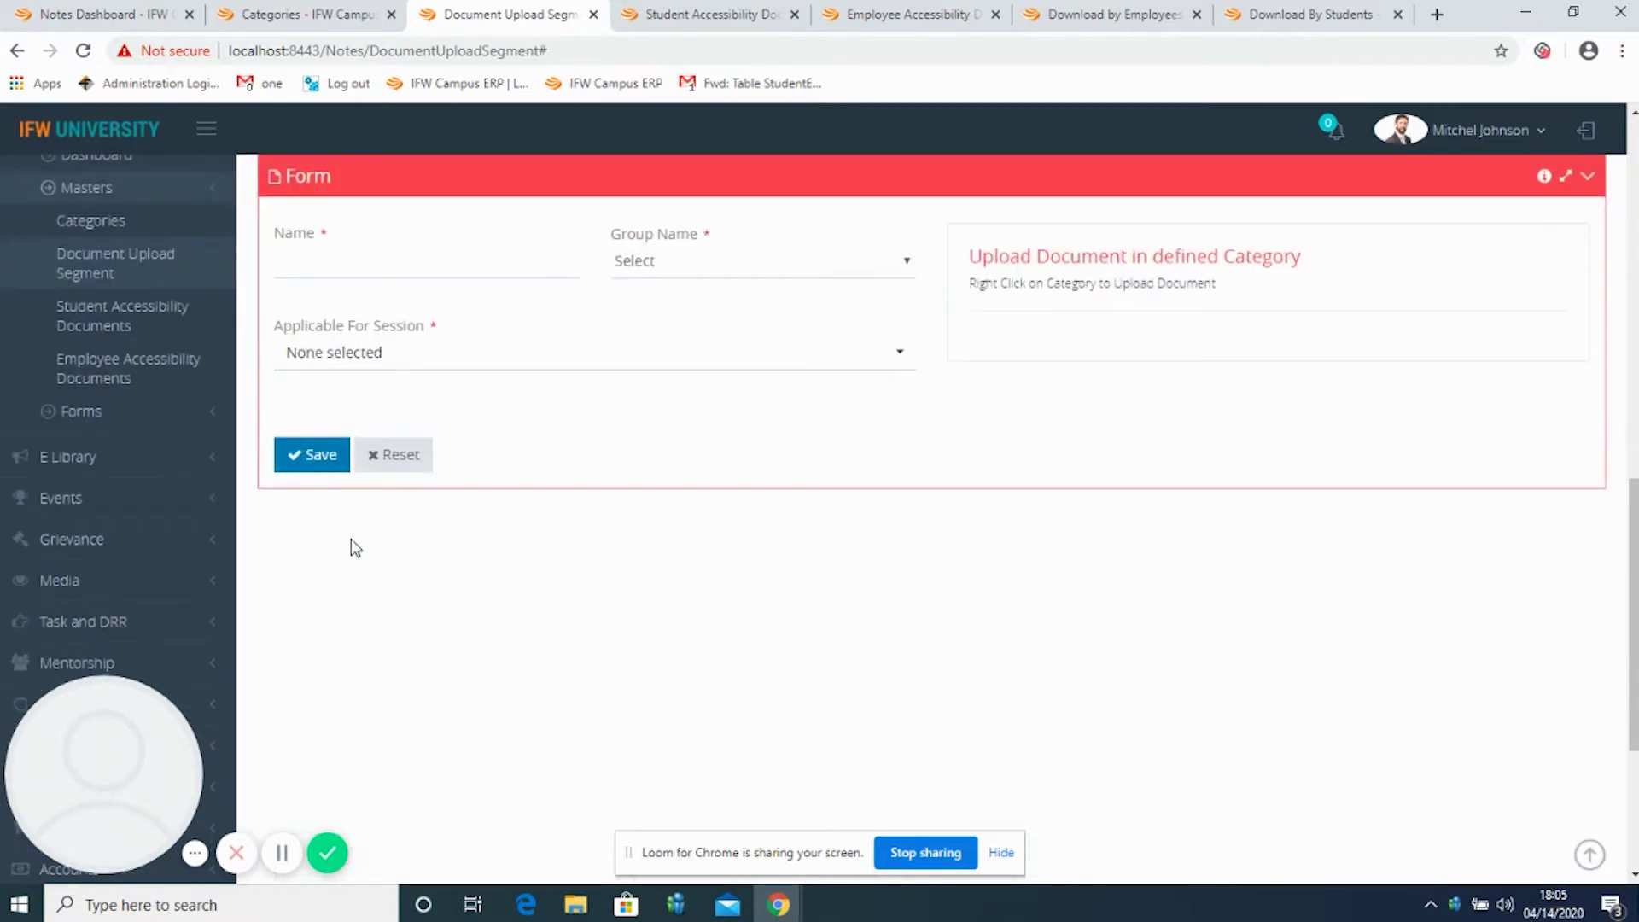
{"action": "left_click", "coordinate": [452, 260]}
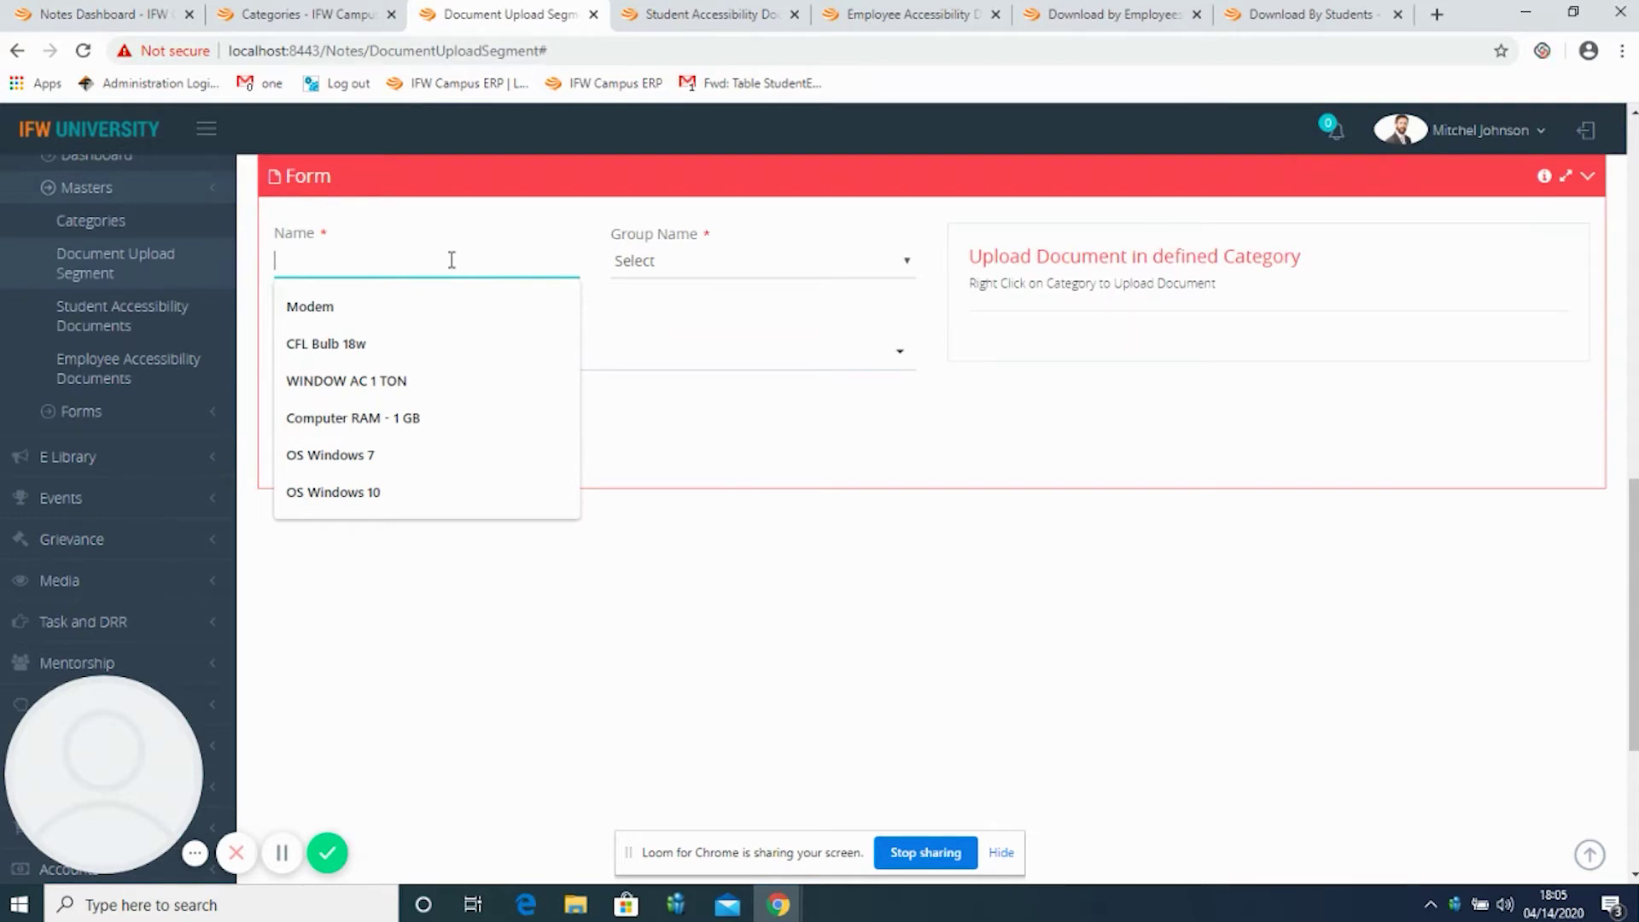
{"action": "left_click", "coordinate": [277, 849]}
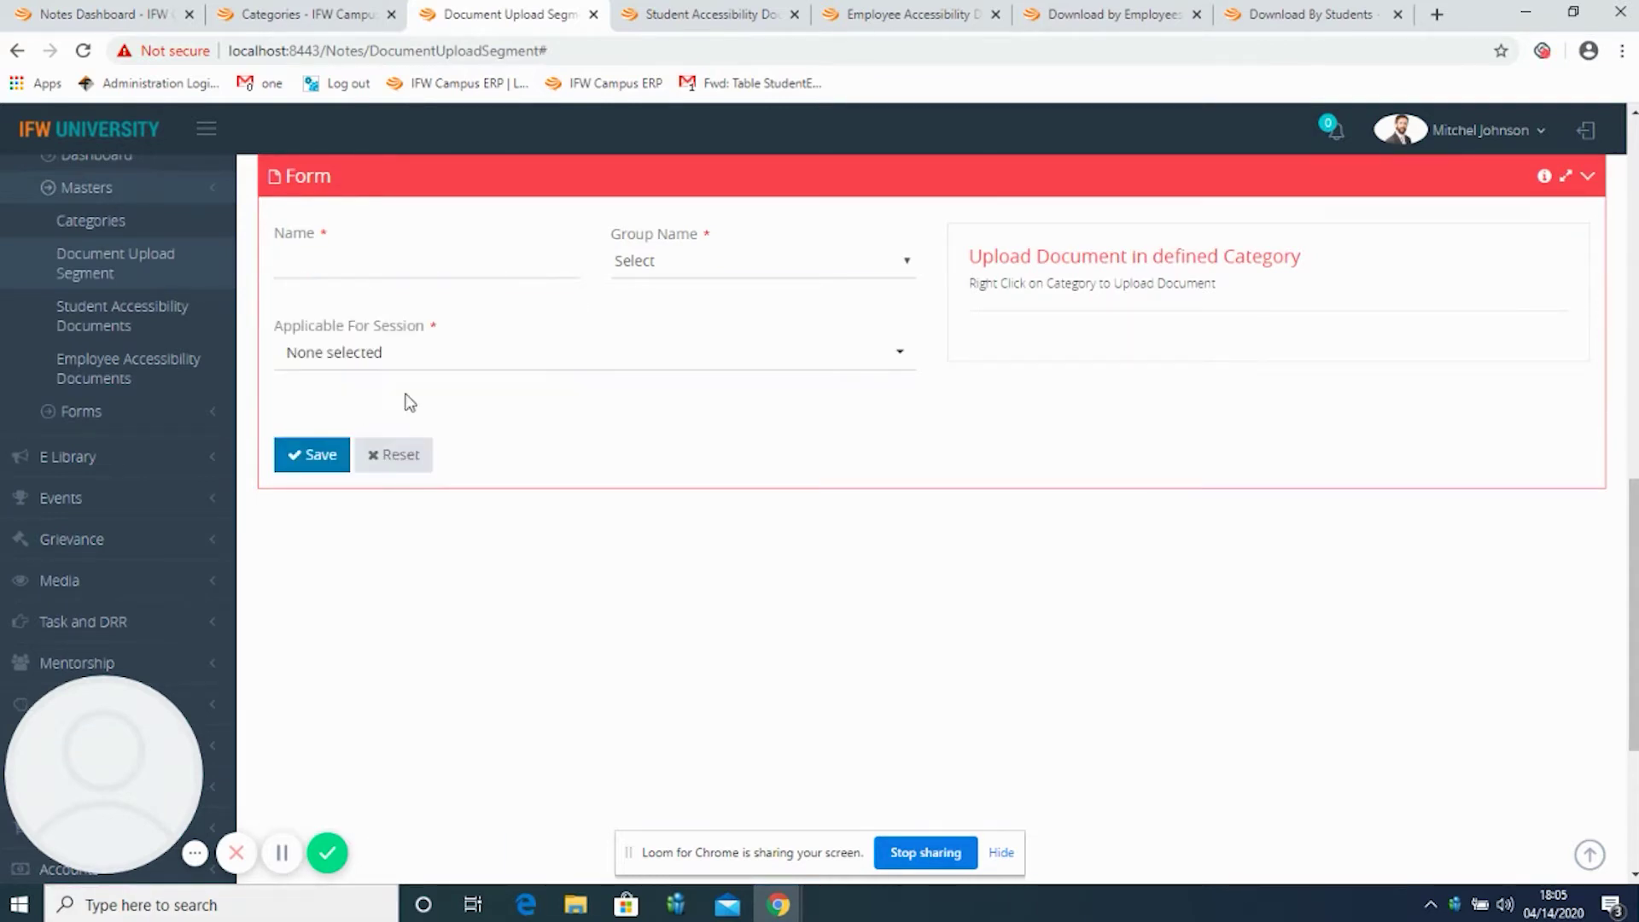
{"action": "left_click", "coordinate": [353, 256]}
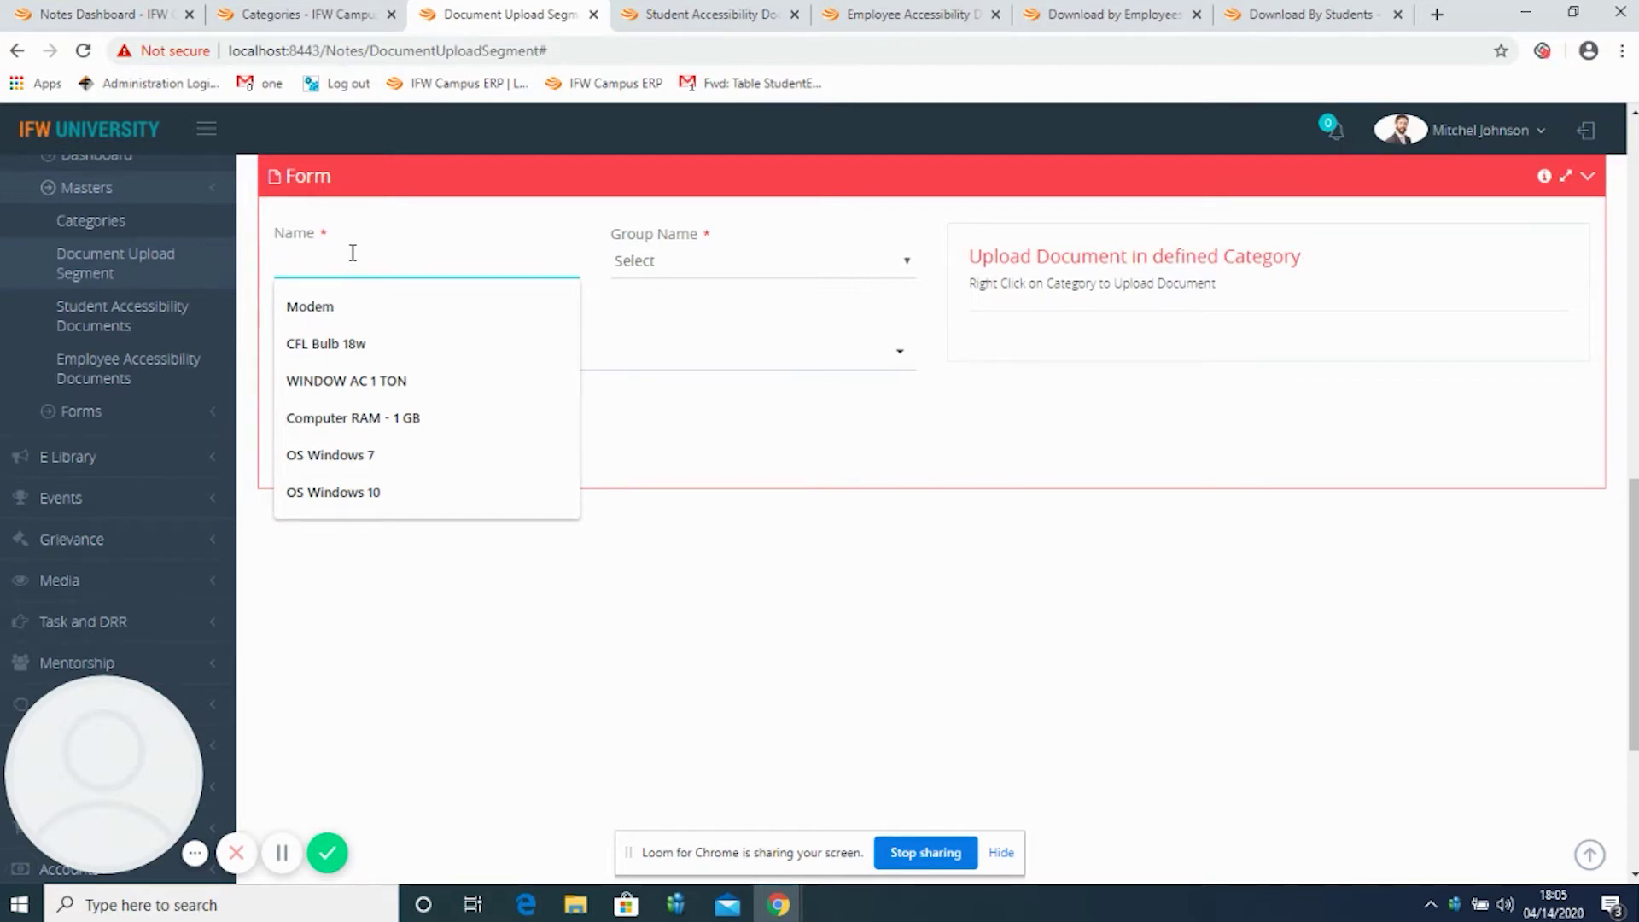
{"action": "type", "text": "Fle"}
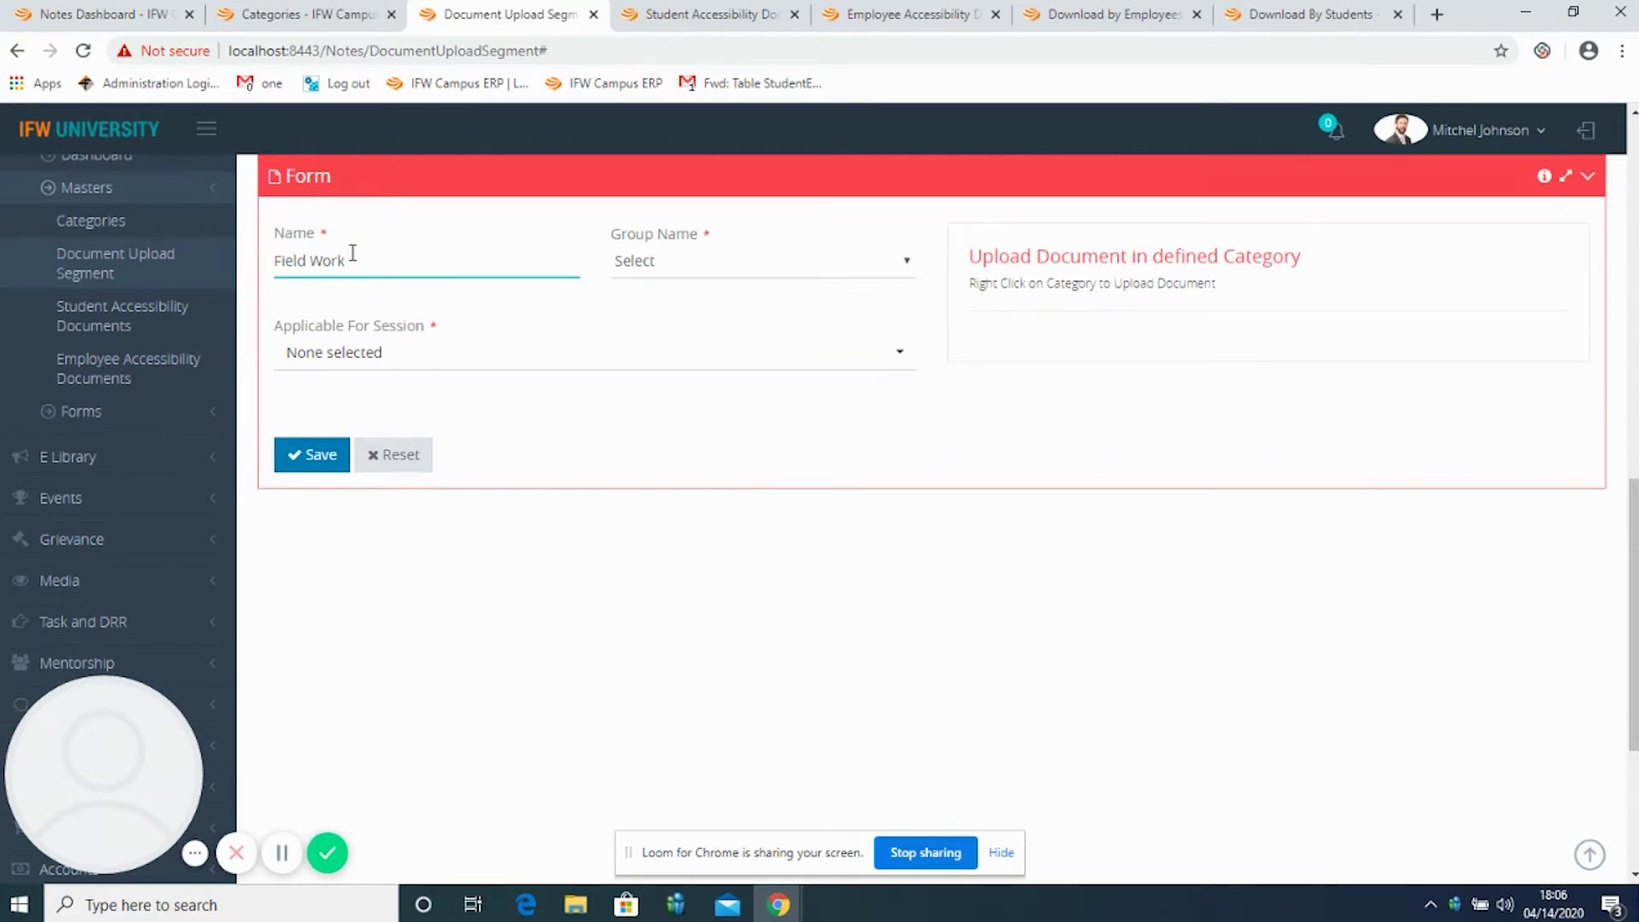
{"action": "left_click", "coordinate": [654, 271]}
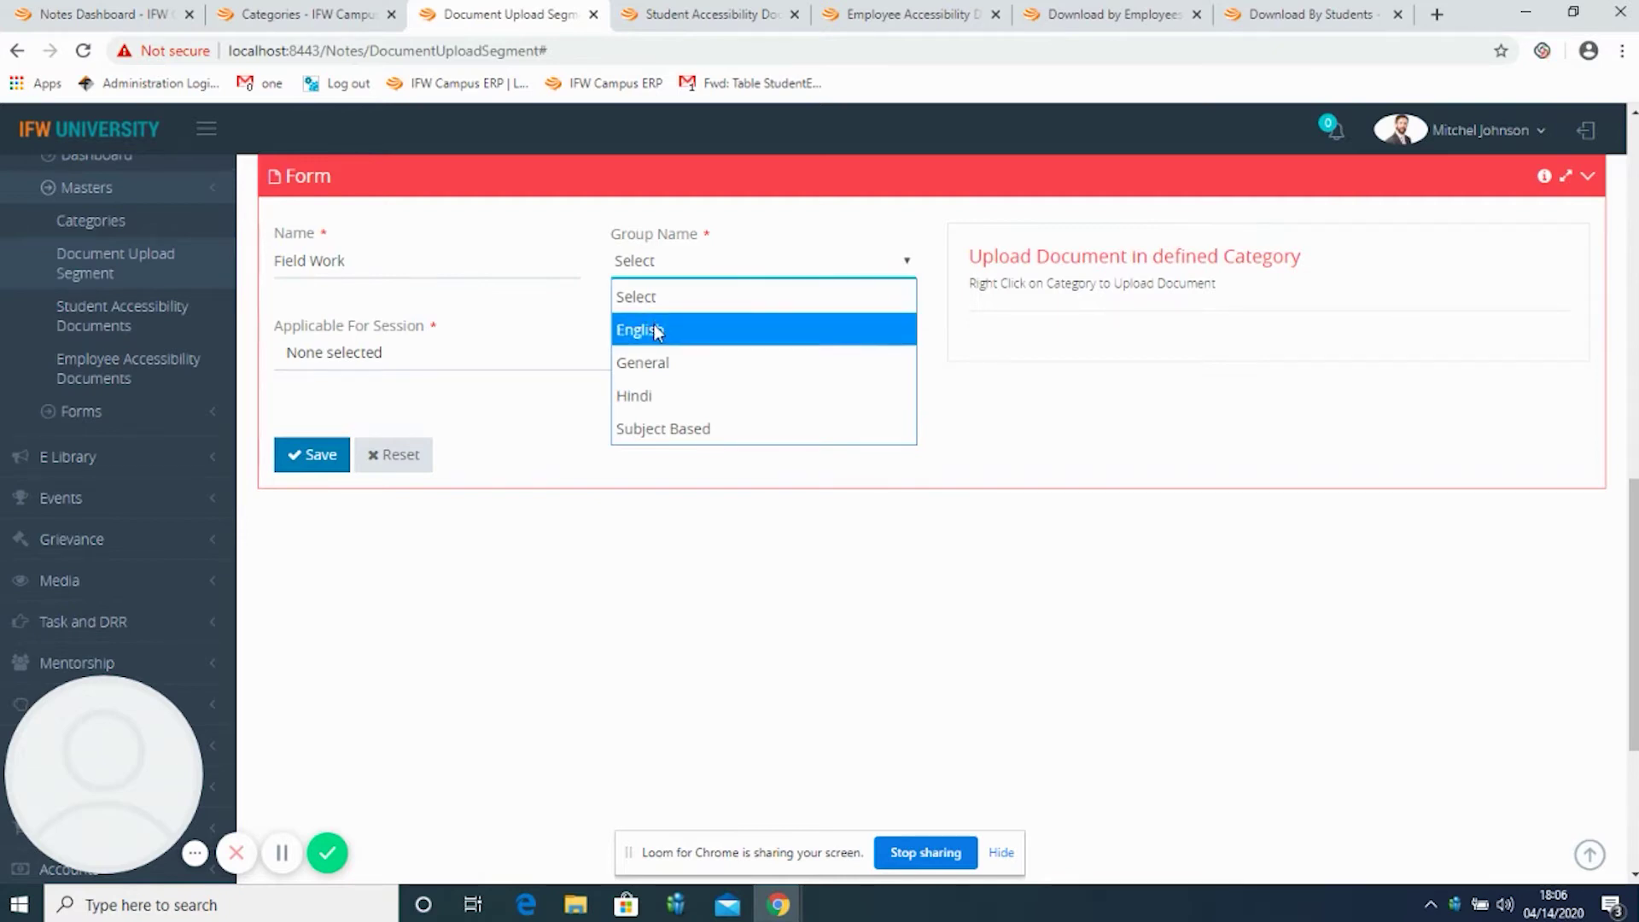
{"action": "left_click", "coordinate": [664, 363]}
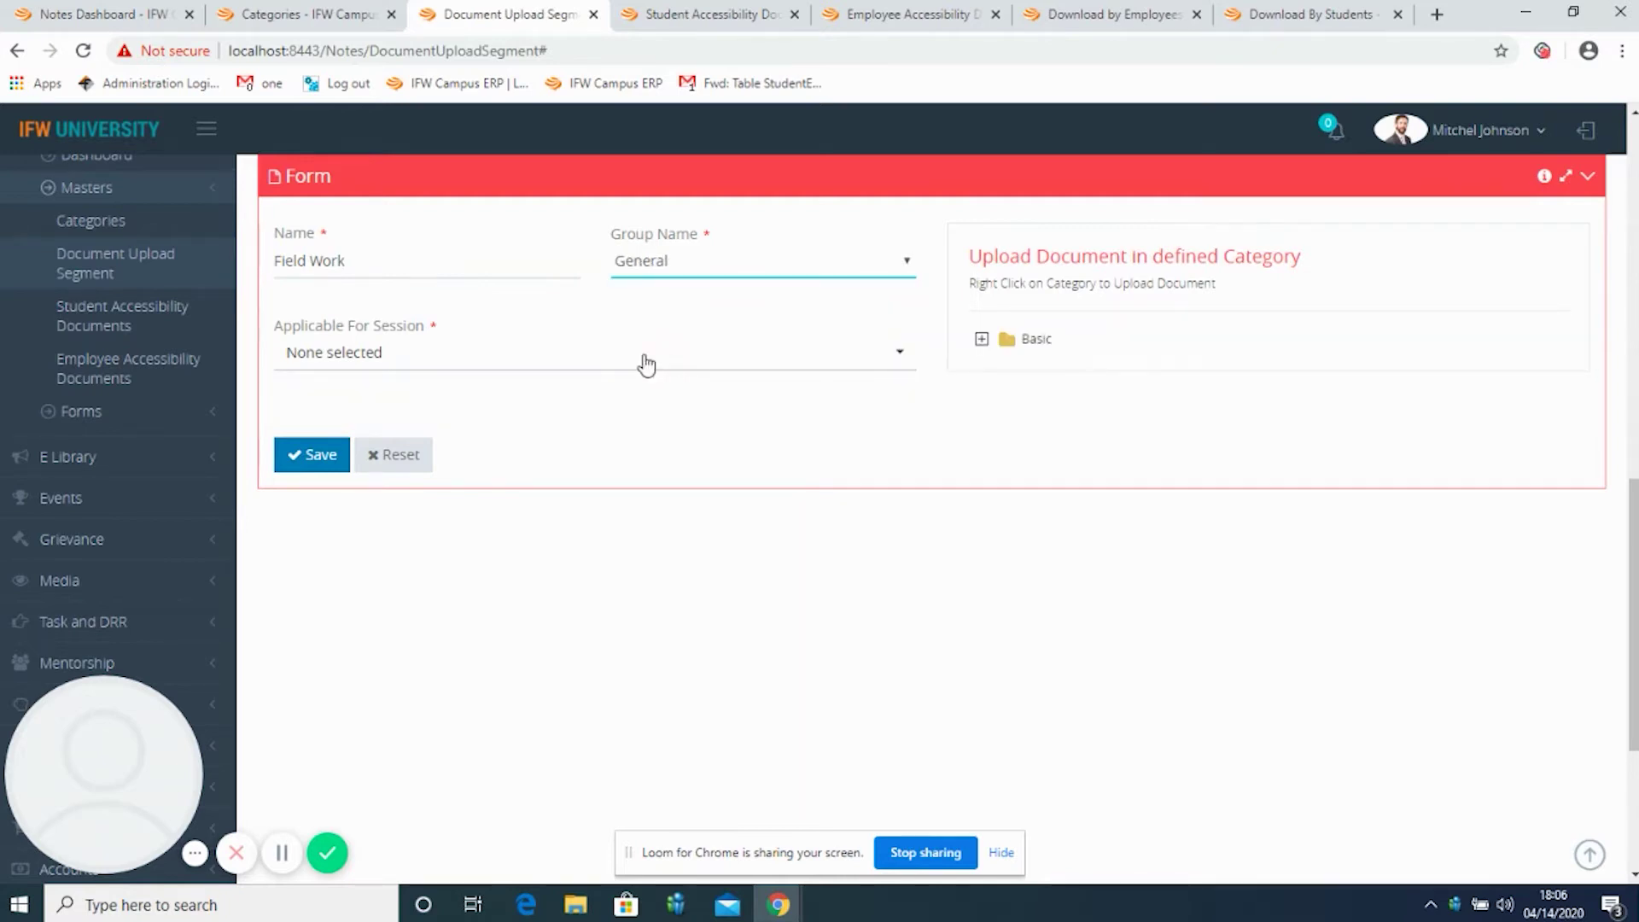
Make the Field Work segment applicable for the sessions 2018-2019, 2019-2020 and 2020-2021.
{"action": "left_click", "coordinate": [542, 362]}
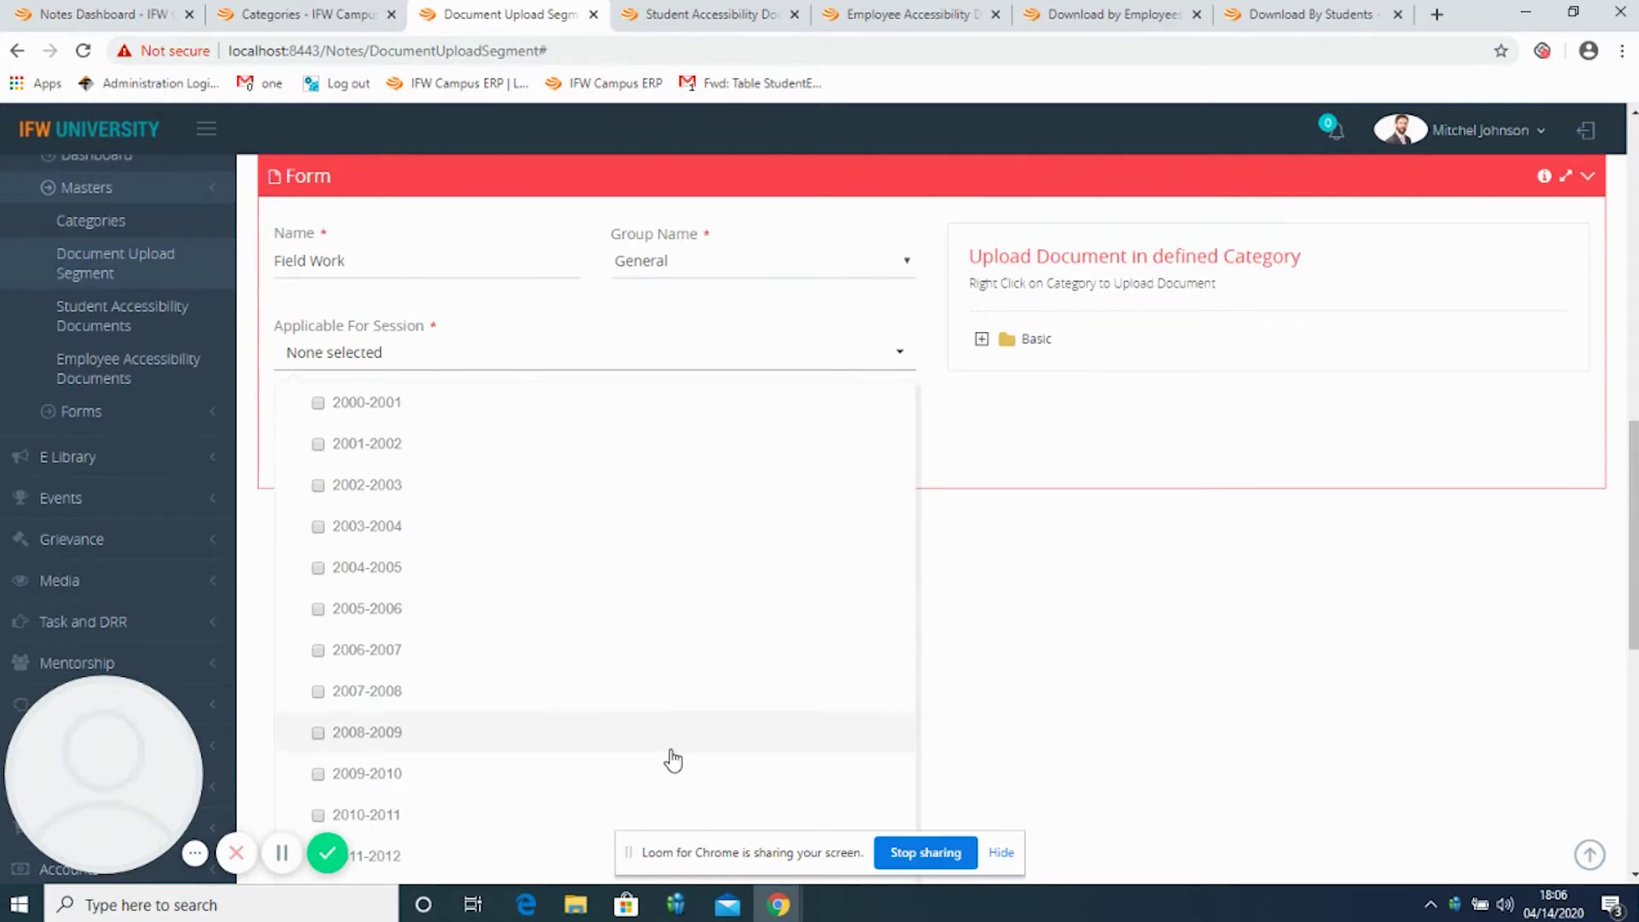
{"action": "key", "text": "Down"}
{"action": "key", "text": "Down"}
{"action": "key", "text": "Down"}
{"action": "key", "text": "Down"}
{"action": "key", "text": "Down"}
{"action": "key", "text": "Down"}
{"action": "key", "text": "Down"}
{"action": "key", "text": "Down"}
{"action": "key", "text": "Down"}
{"action": "key", "text": "Down"}
{"action": "key", "text": "Down"}
{"action": "key", "text": "Down"}
{"action": "key", "text": "Down"}
{"action": "key", "text": "Down"}
{"action": "key", "text": "Down"}
{"action": "key", "text": "Down"}
{"action": "key", "text": "Down"}
{"action": "key", "text": "Down"}
{"action": "key", "text": "Down"}
{"action": "left_click", "coordinate": [318, 702]}
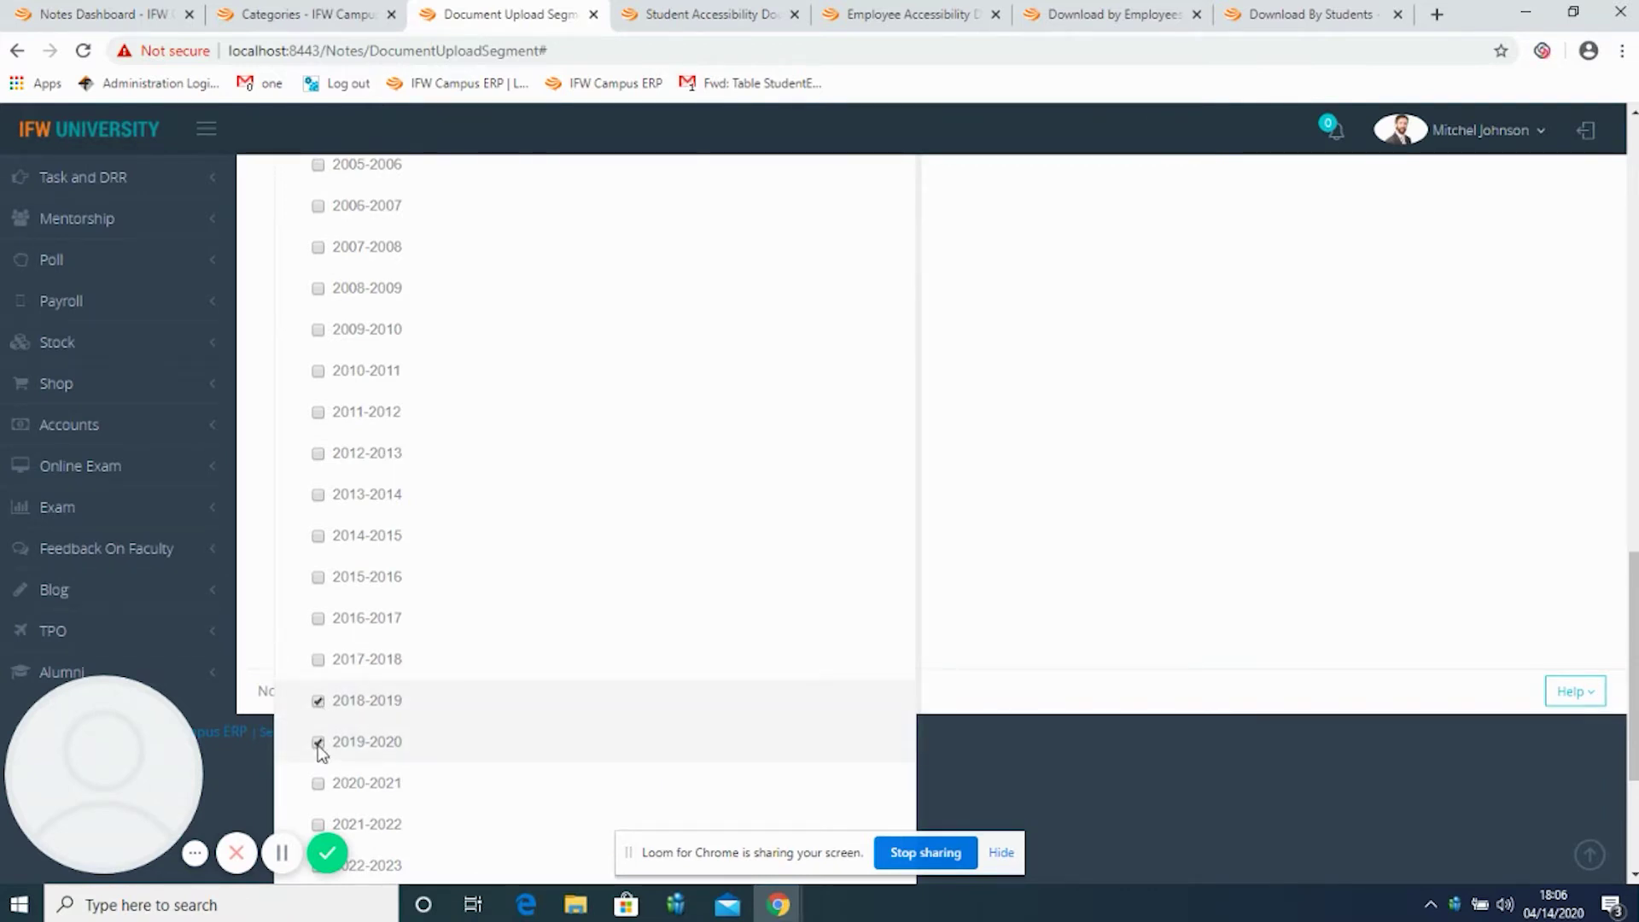
{"action": "left_click", "coordinate": [1029, 572]}
{"action": "scroll", "coordinate": [1033, 574], "scroll_direction": "up", "scroll_amount": 5}
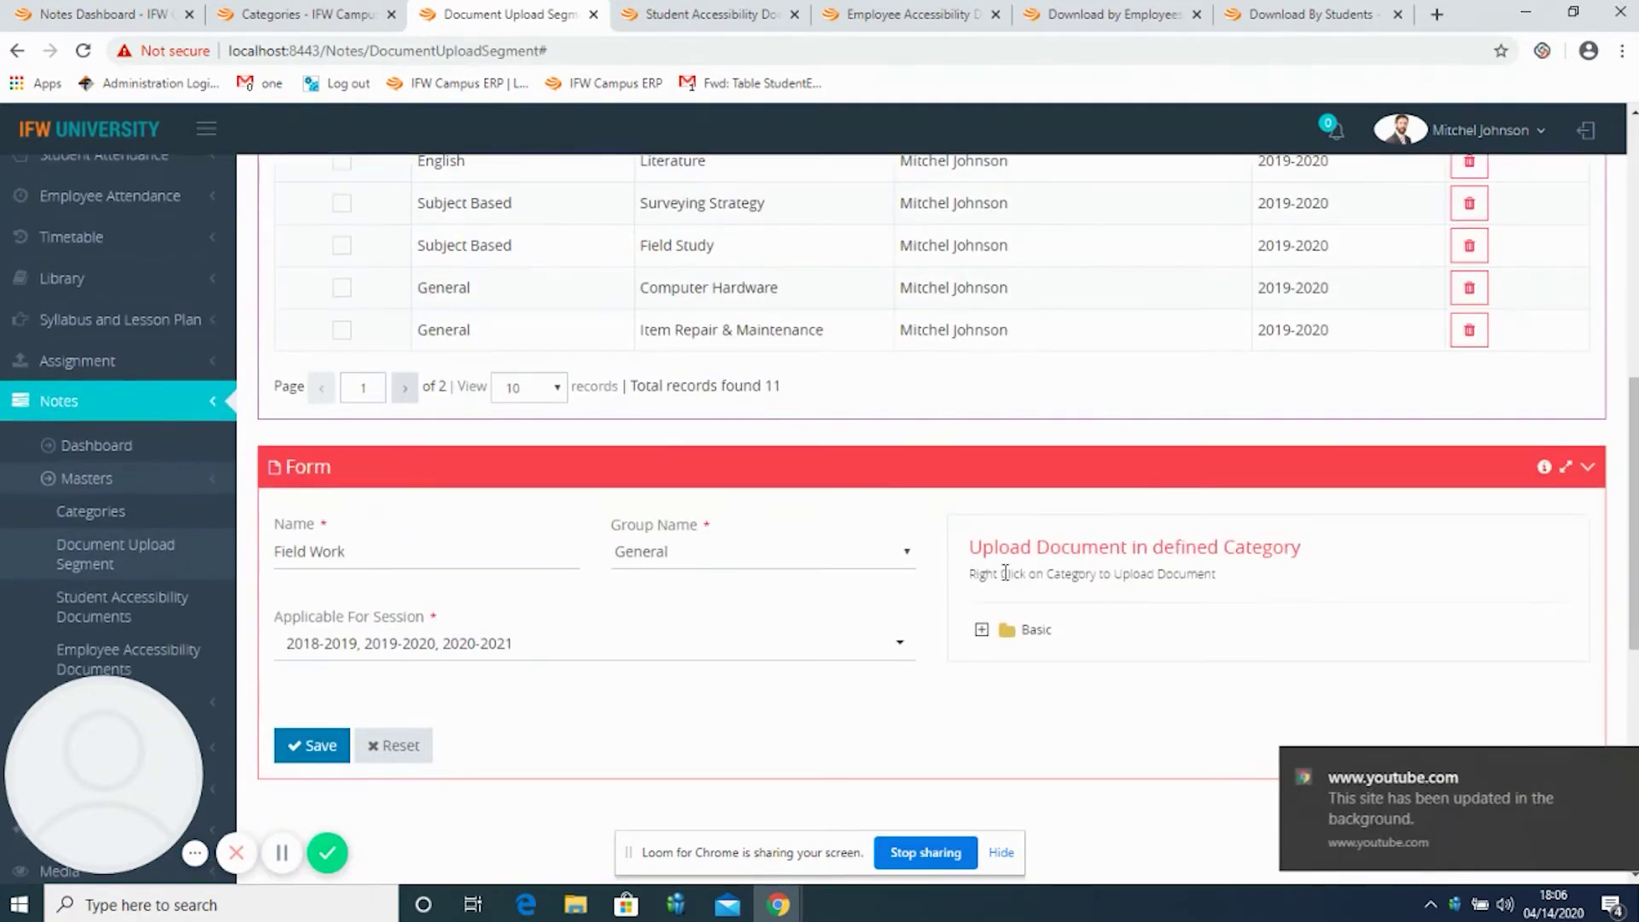
Add the file IFW Logo.jfif to the document upload for the Architecture subcategory under Basic.
{"action": "left_click", "coordinate": [982, 630]}
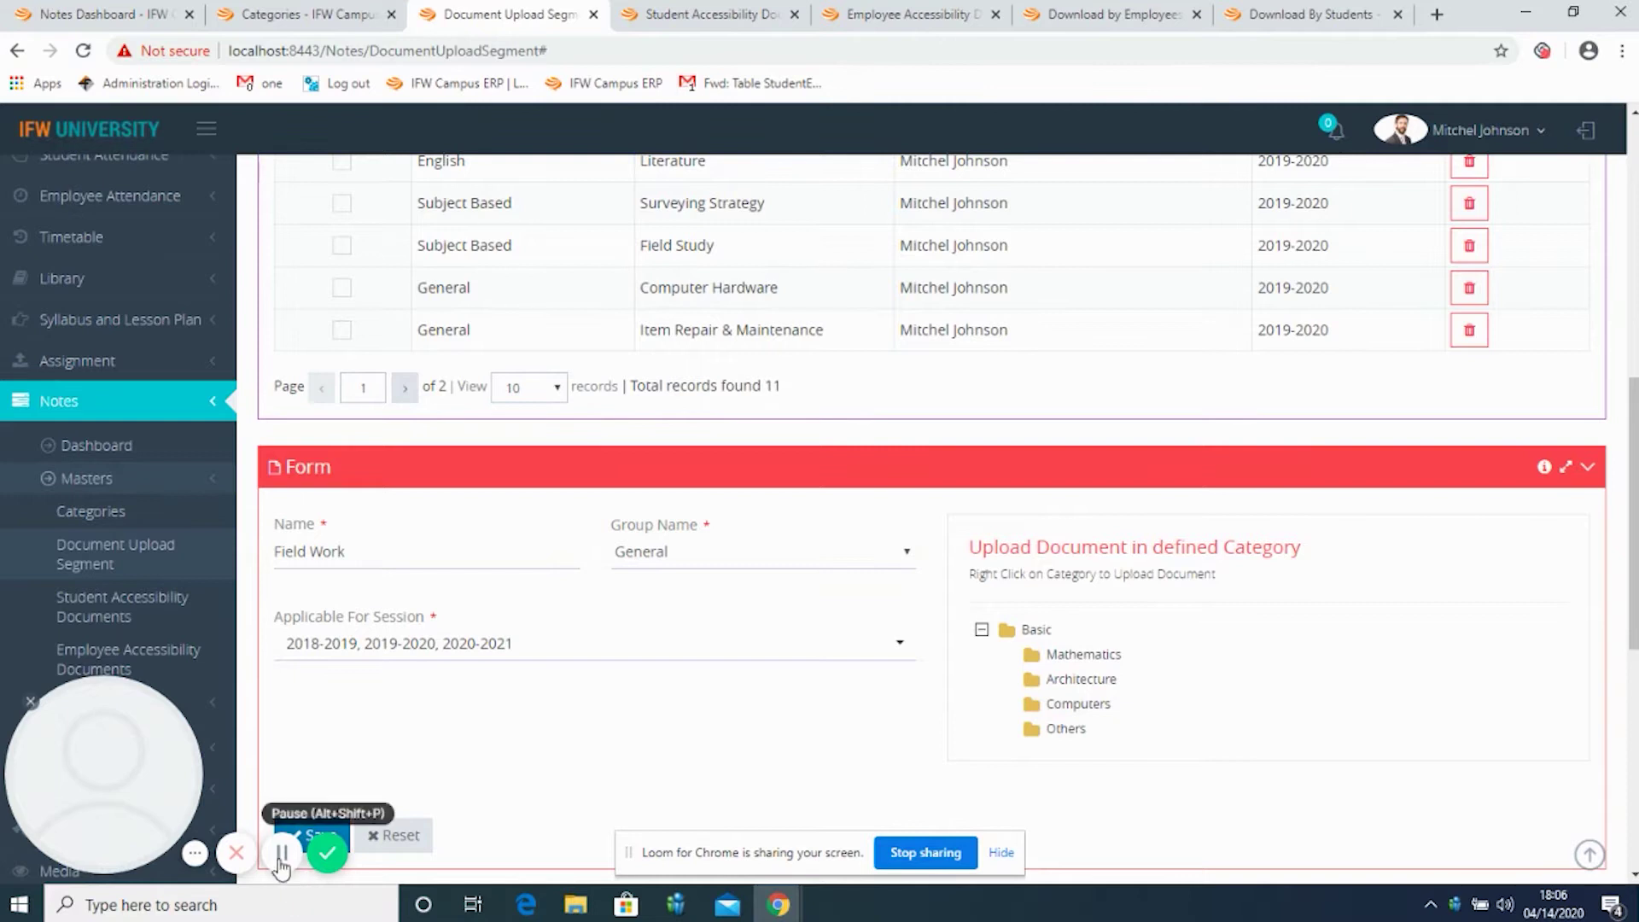
{"action": "right_click", "coordinate": [1126, 686]}
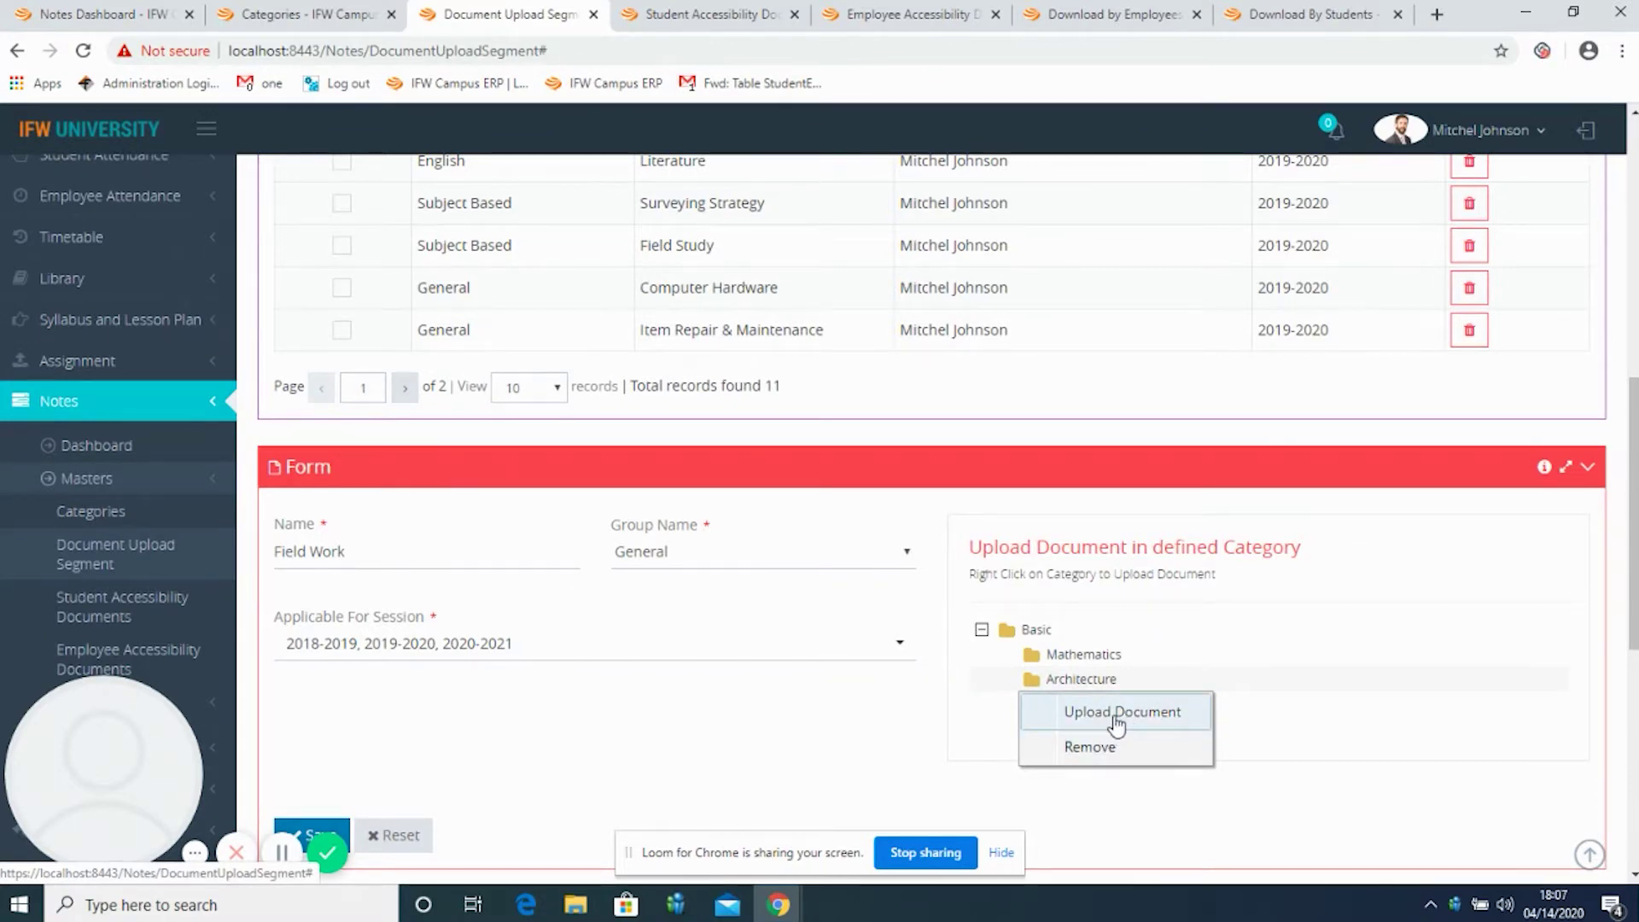
{"action": "left_click", "coordinate": [1116, 719]}
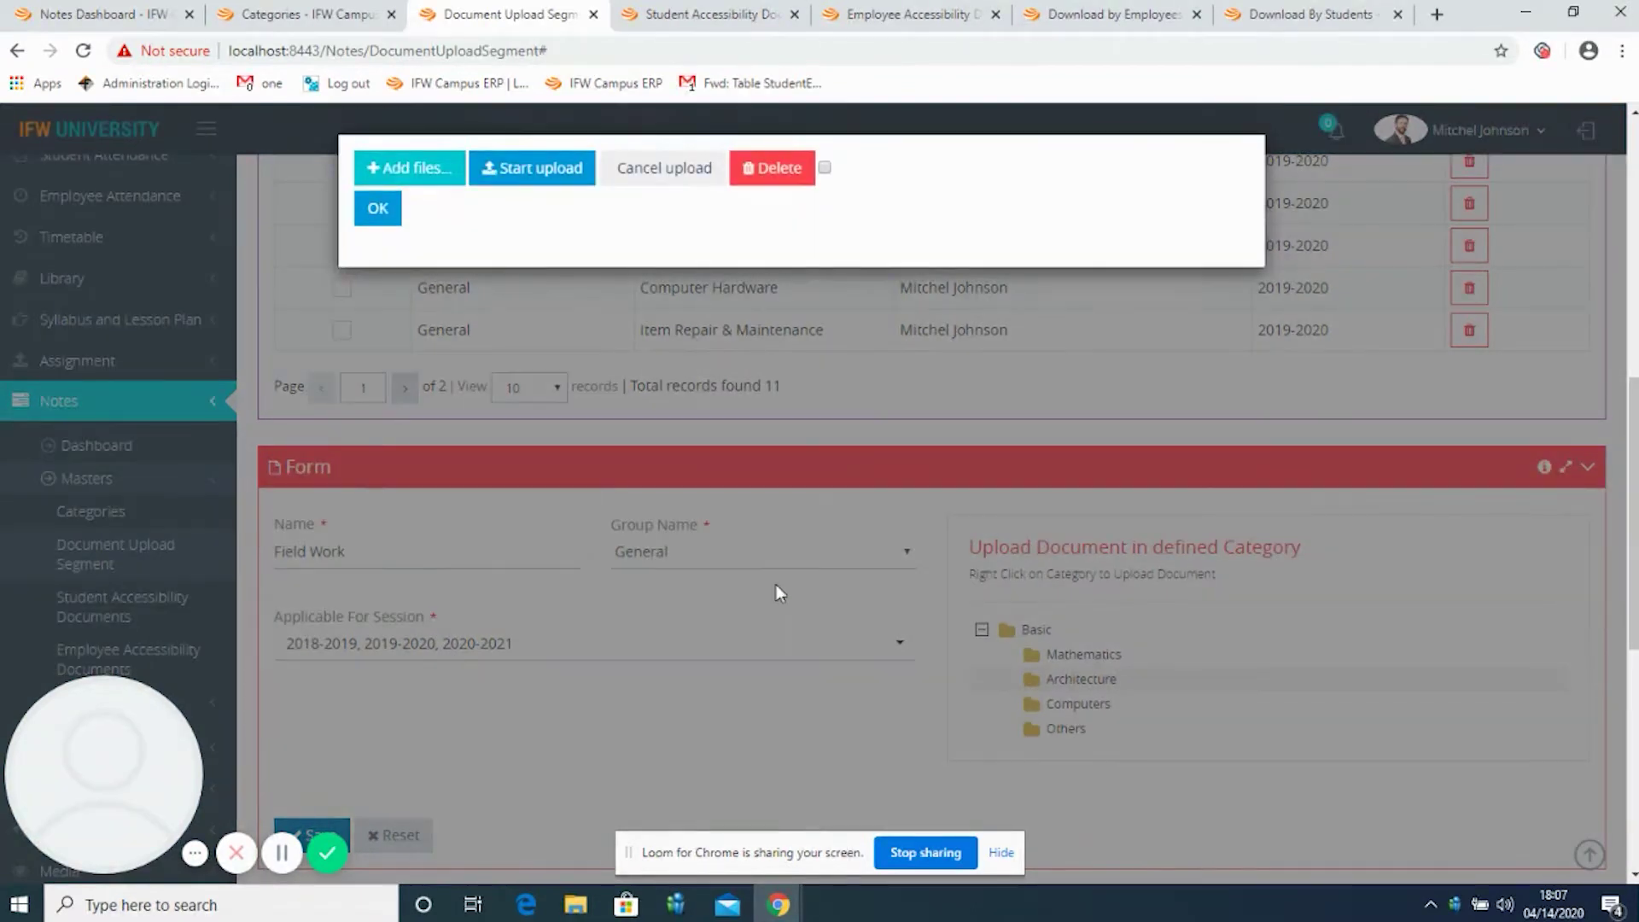
{"action": "left_click", "coordinate": [416, 167]}
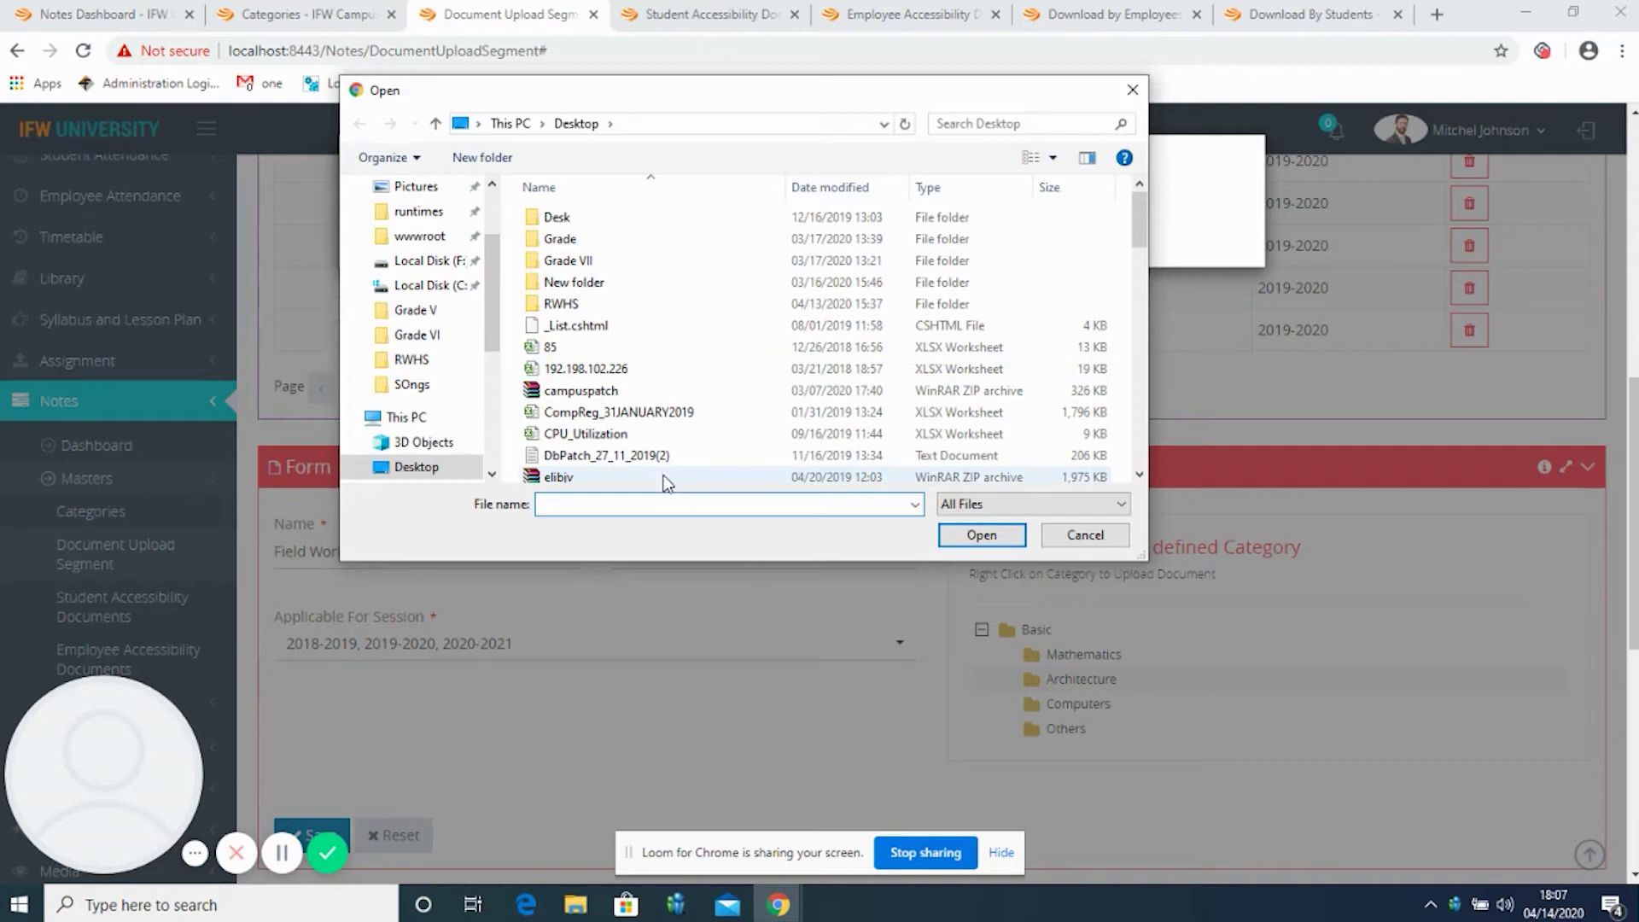
{"action": "type", "text": "i"}
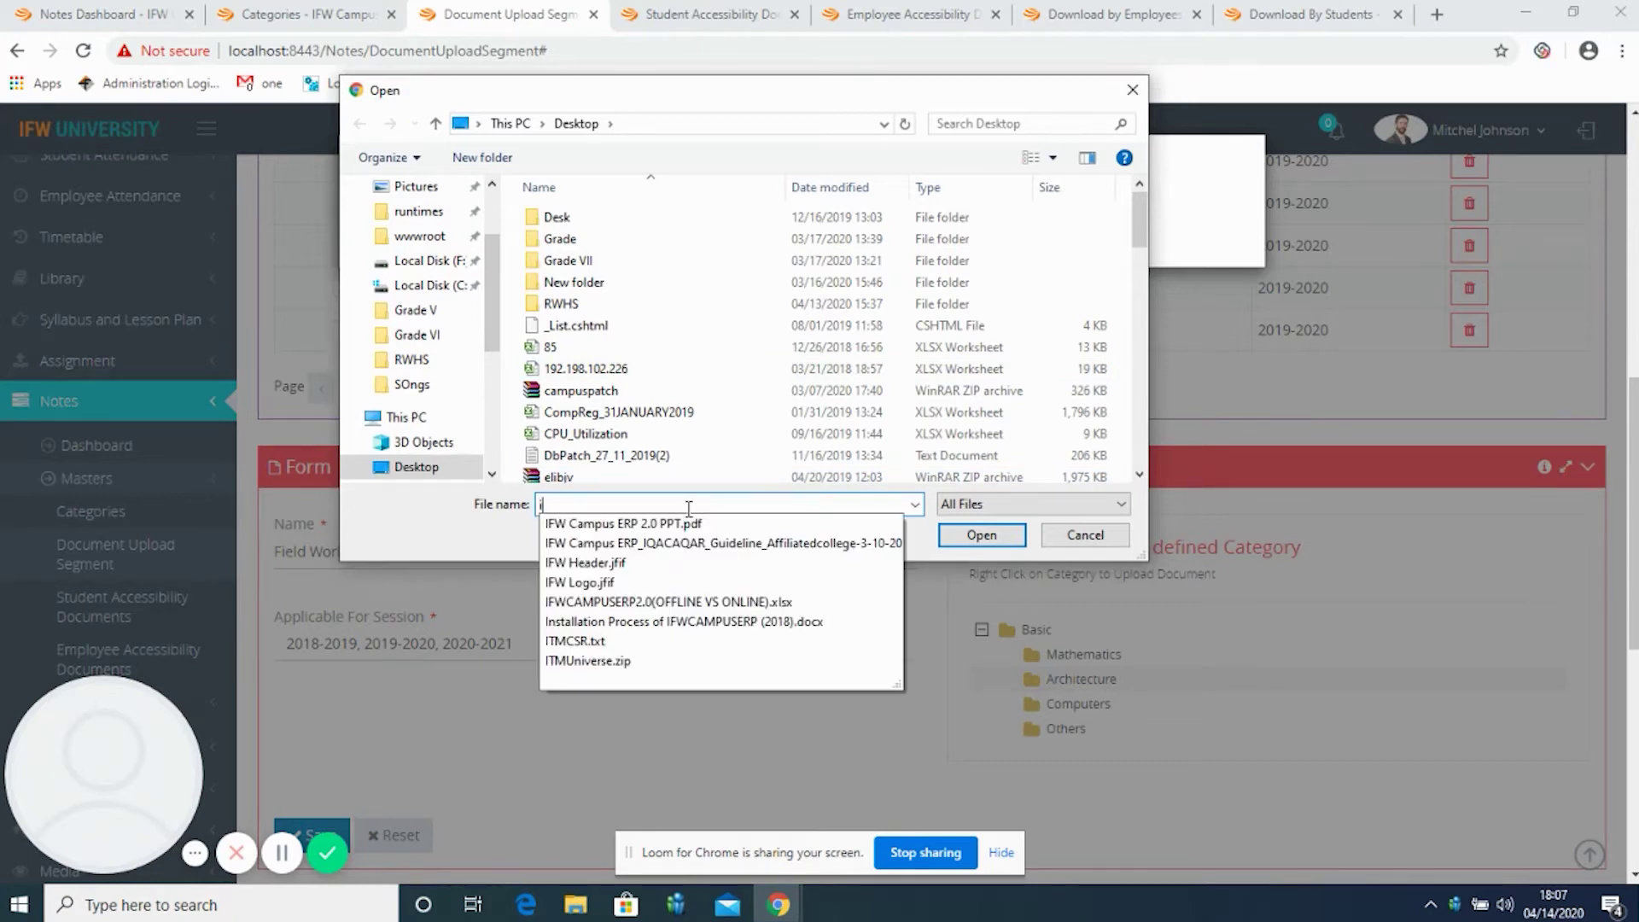
{"action": "left_click", "coordinate": [628, 584]}
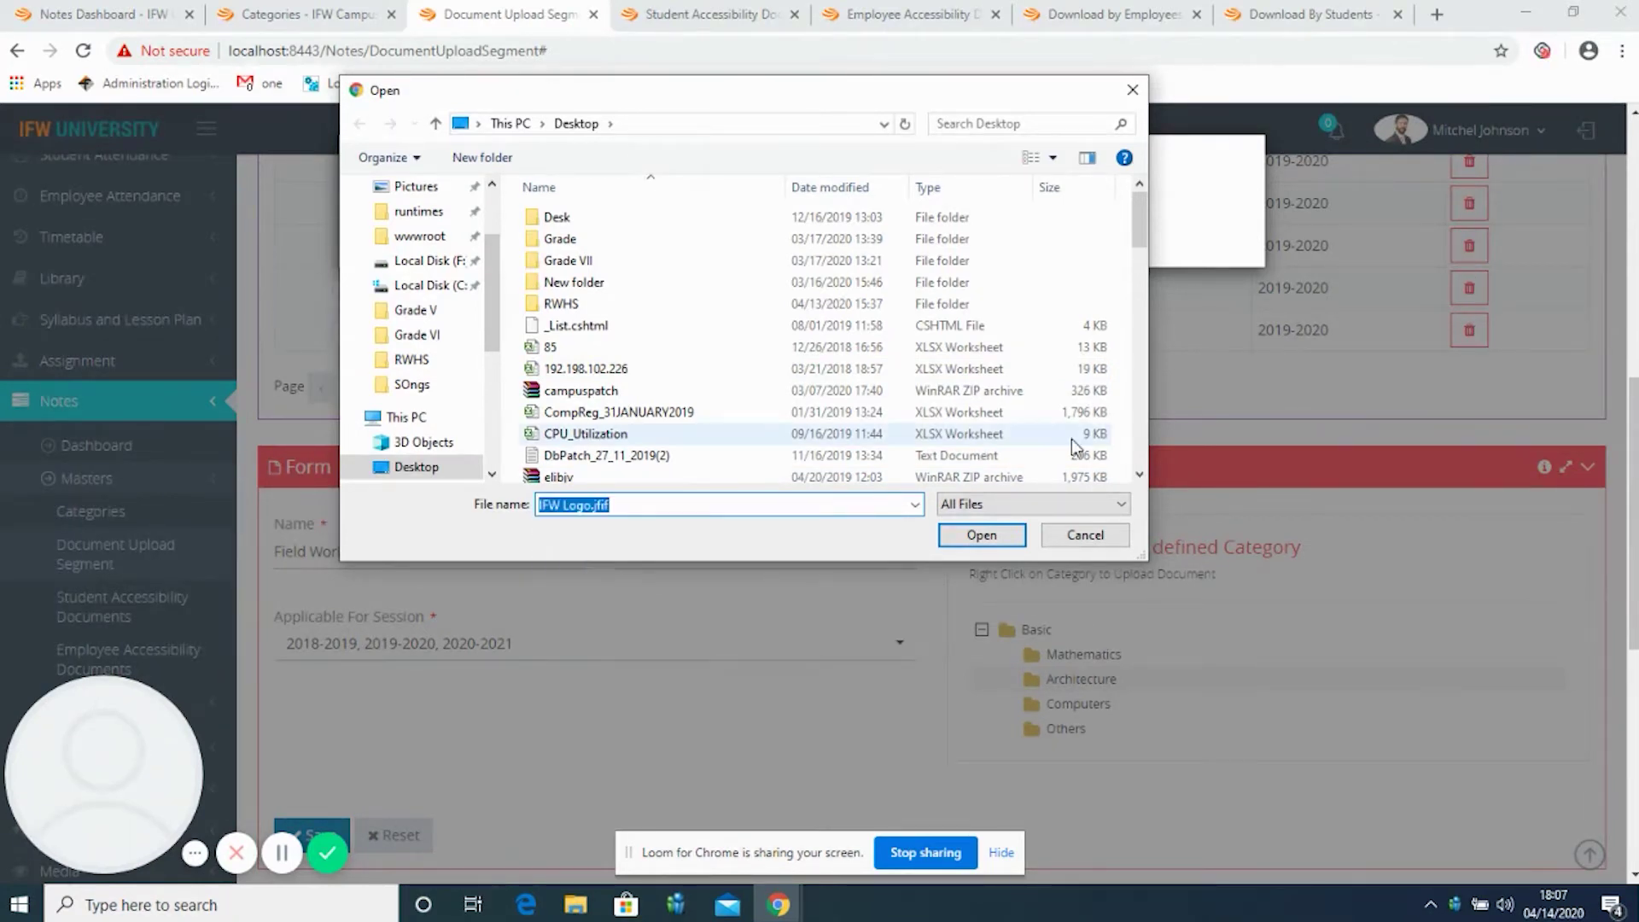
{"action": "left_click", "coordinate": [1006, 543]}
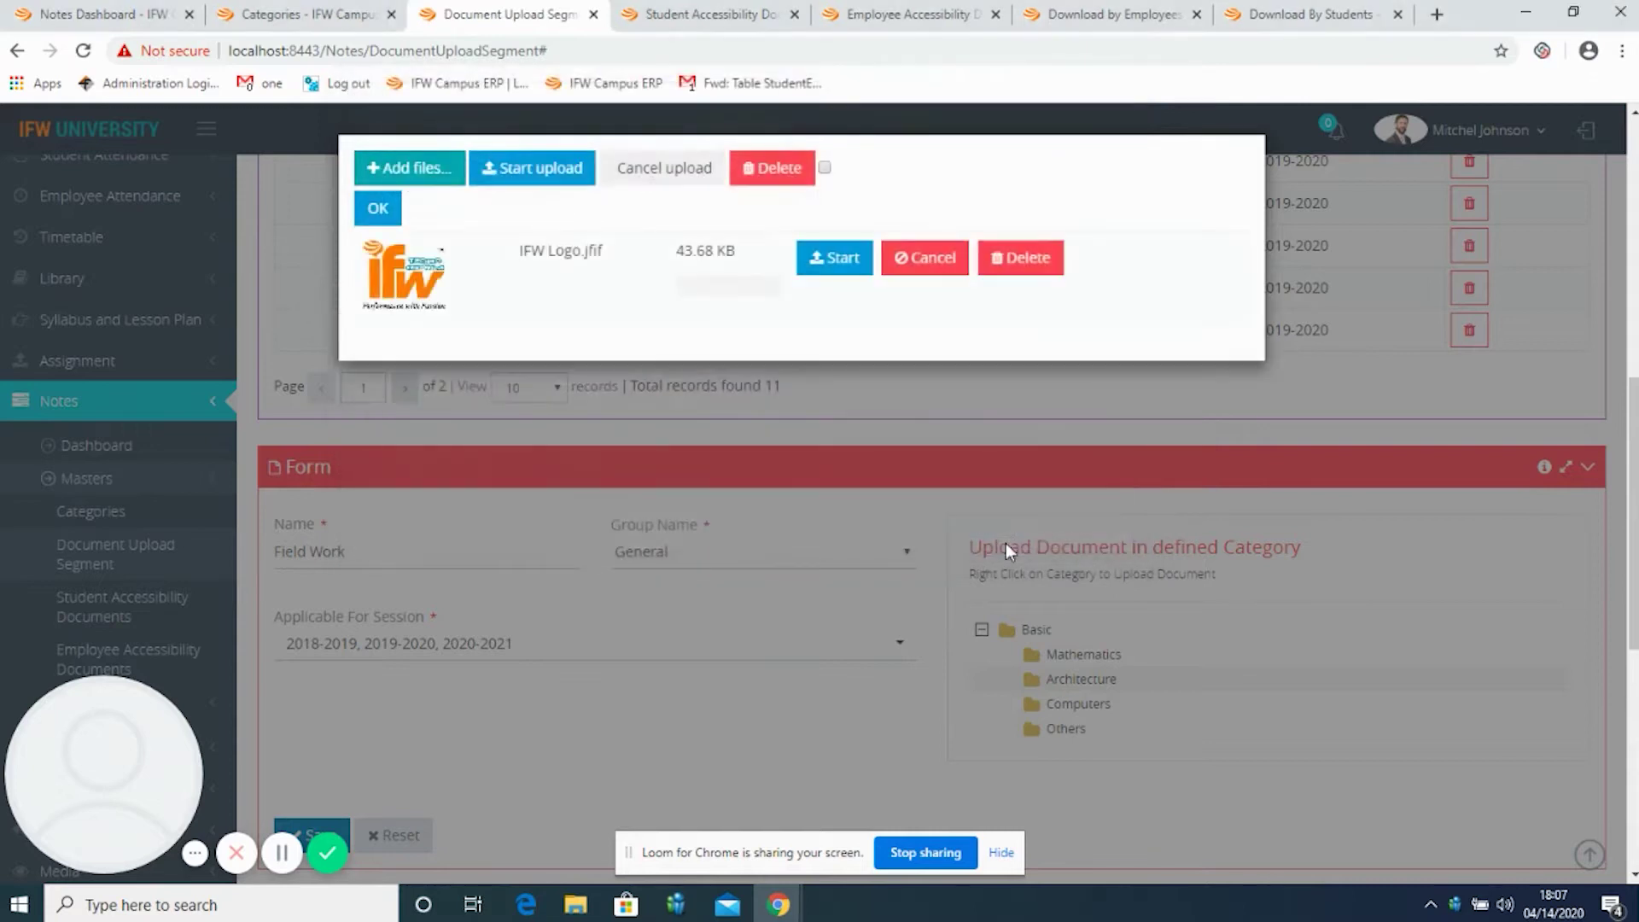
Upload IFW Logo.jfif to the Architecture subcategory and save the Field Work segment record.
{"action": "left_click", "coordinate": [515, 170]}
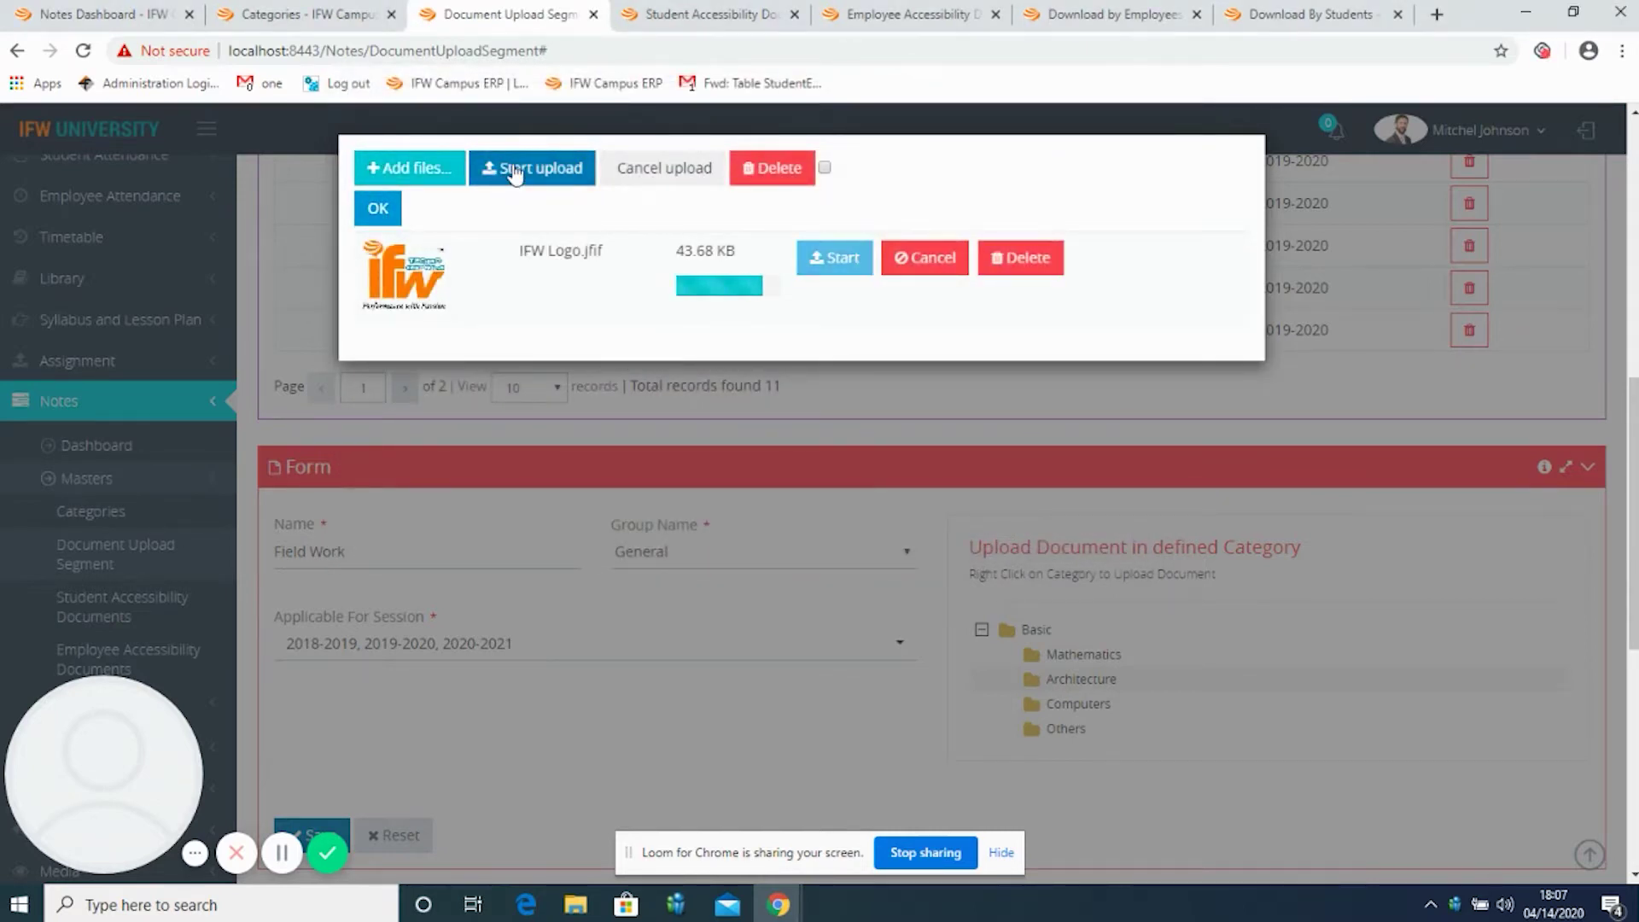
{"action": "left_click", "coordinate": [381, 210]}
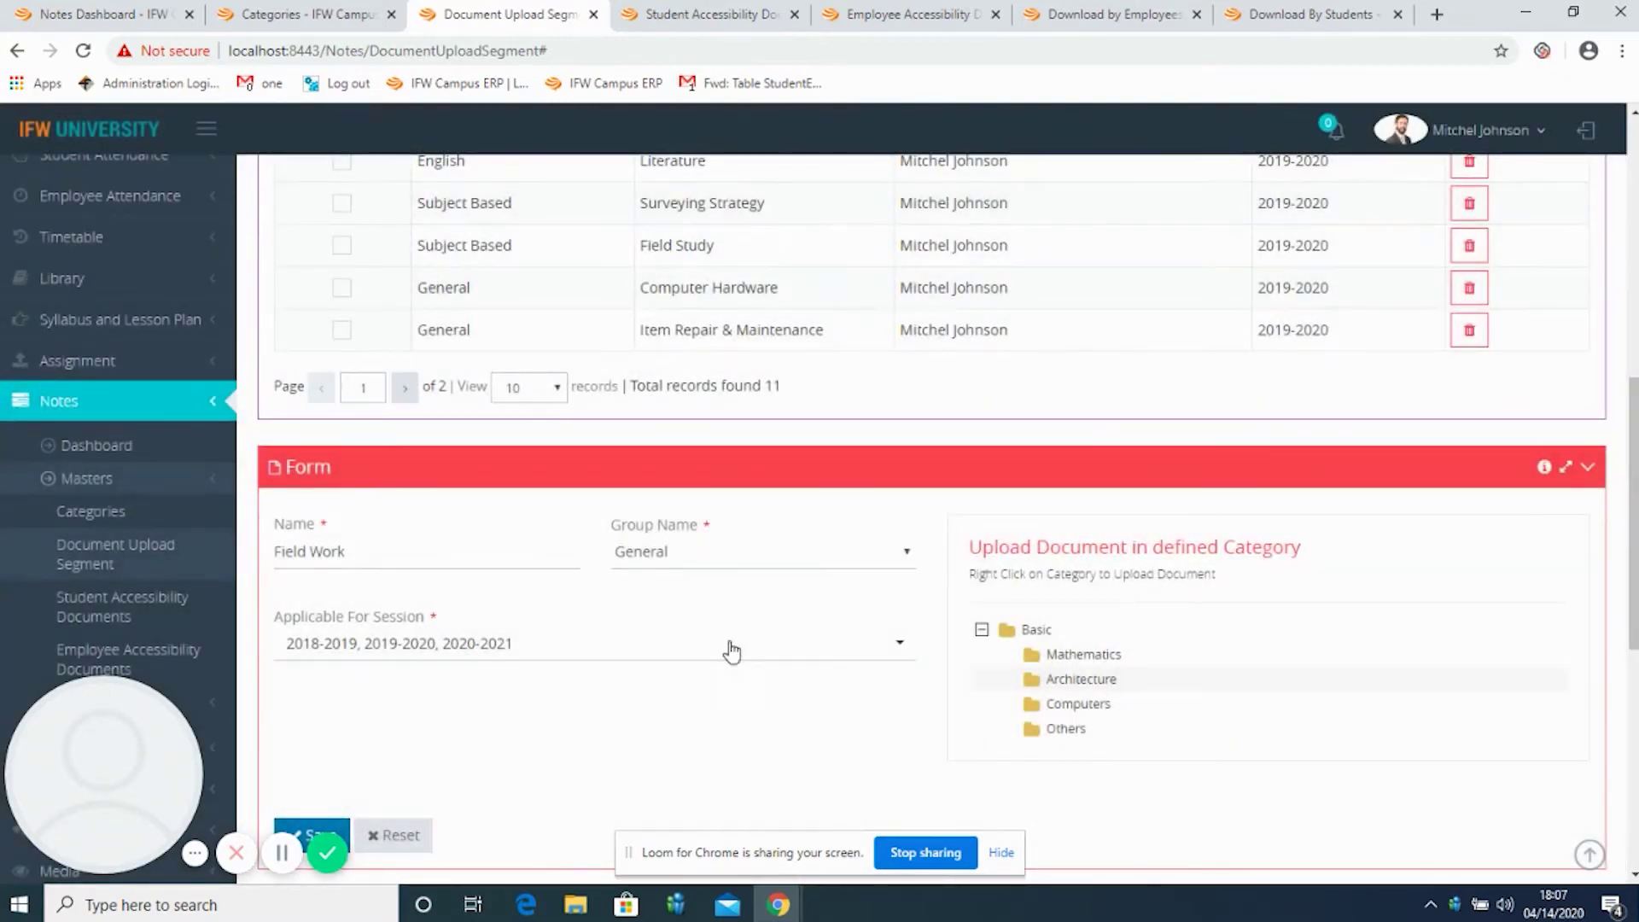
{"action": "scroll", "coordinate": [765, 733], "scroll_direction": "down", "scroll_amount": 1}
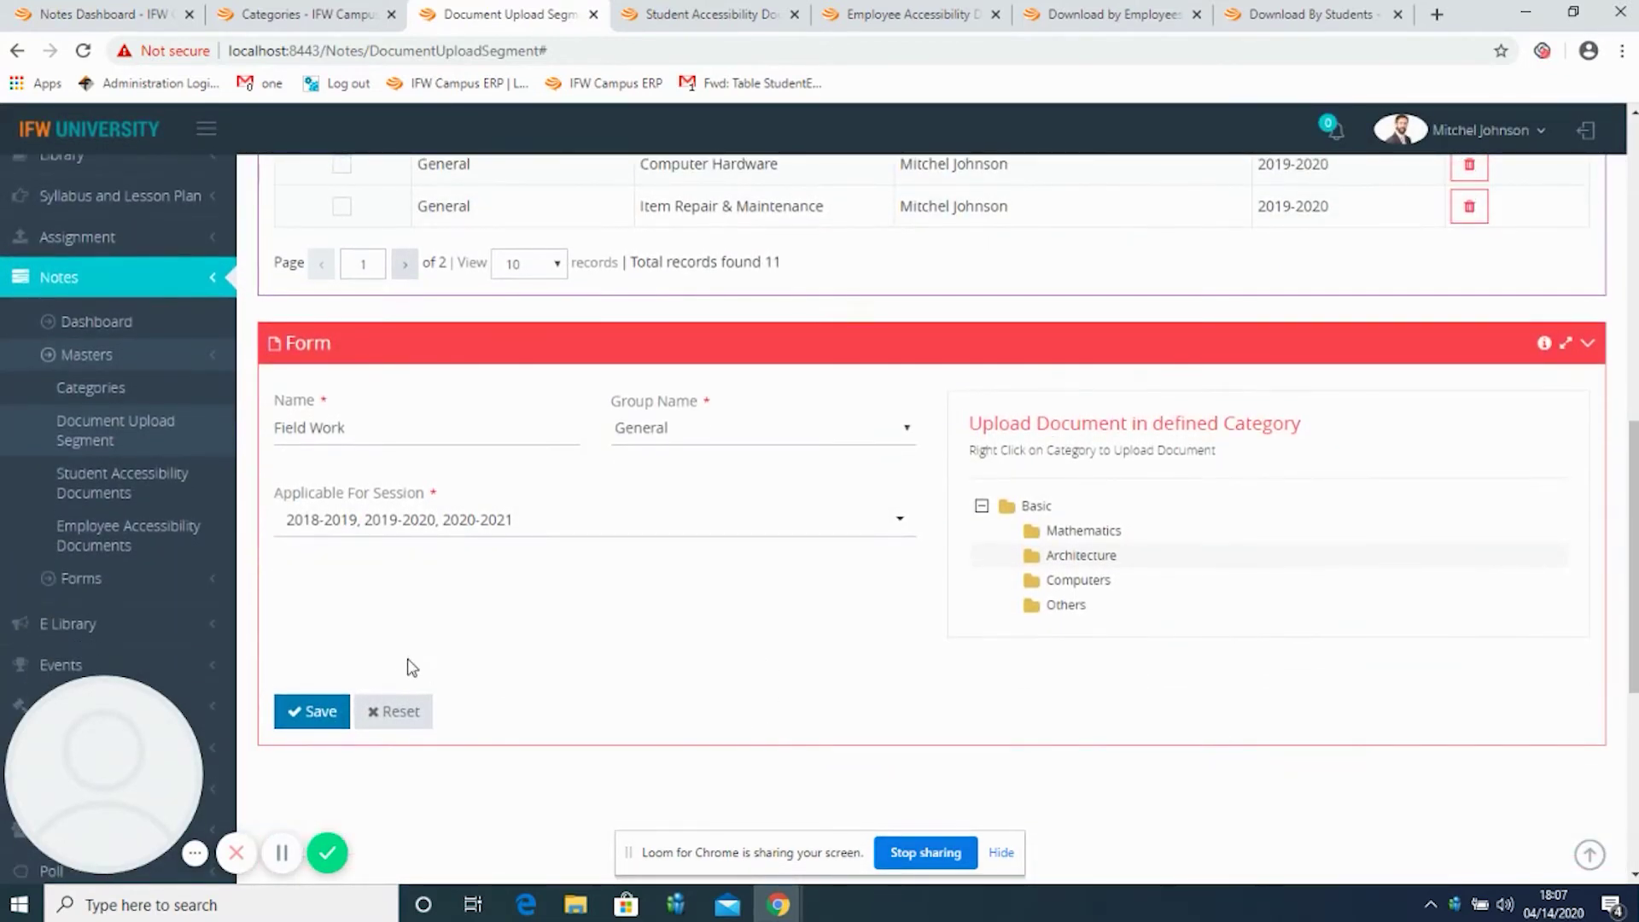
{"action": "left_click", "coordinate": [321, 713]}
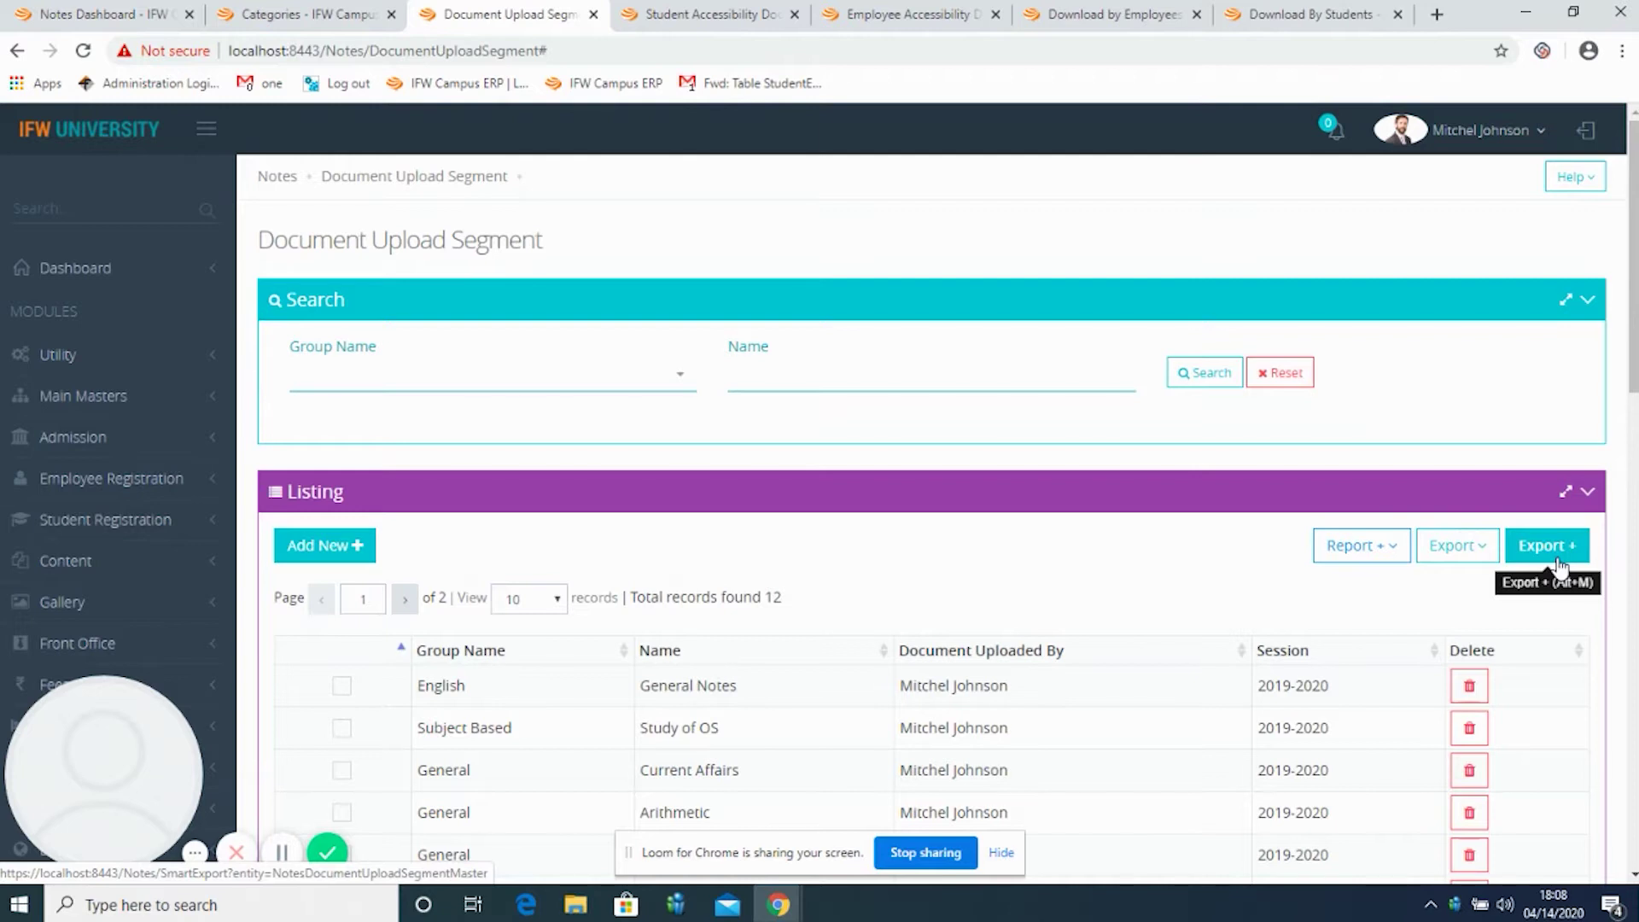
Generate the printable report of the Document Upload Segment listing, then close it.
{"action": "left_click", "coordinate": [1475, 559]}
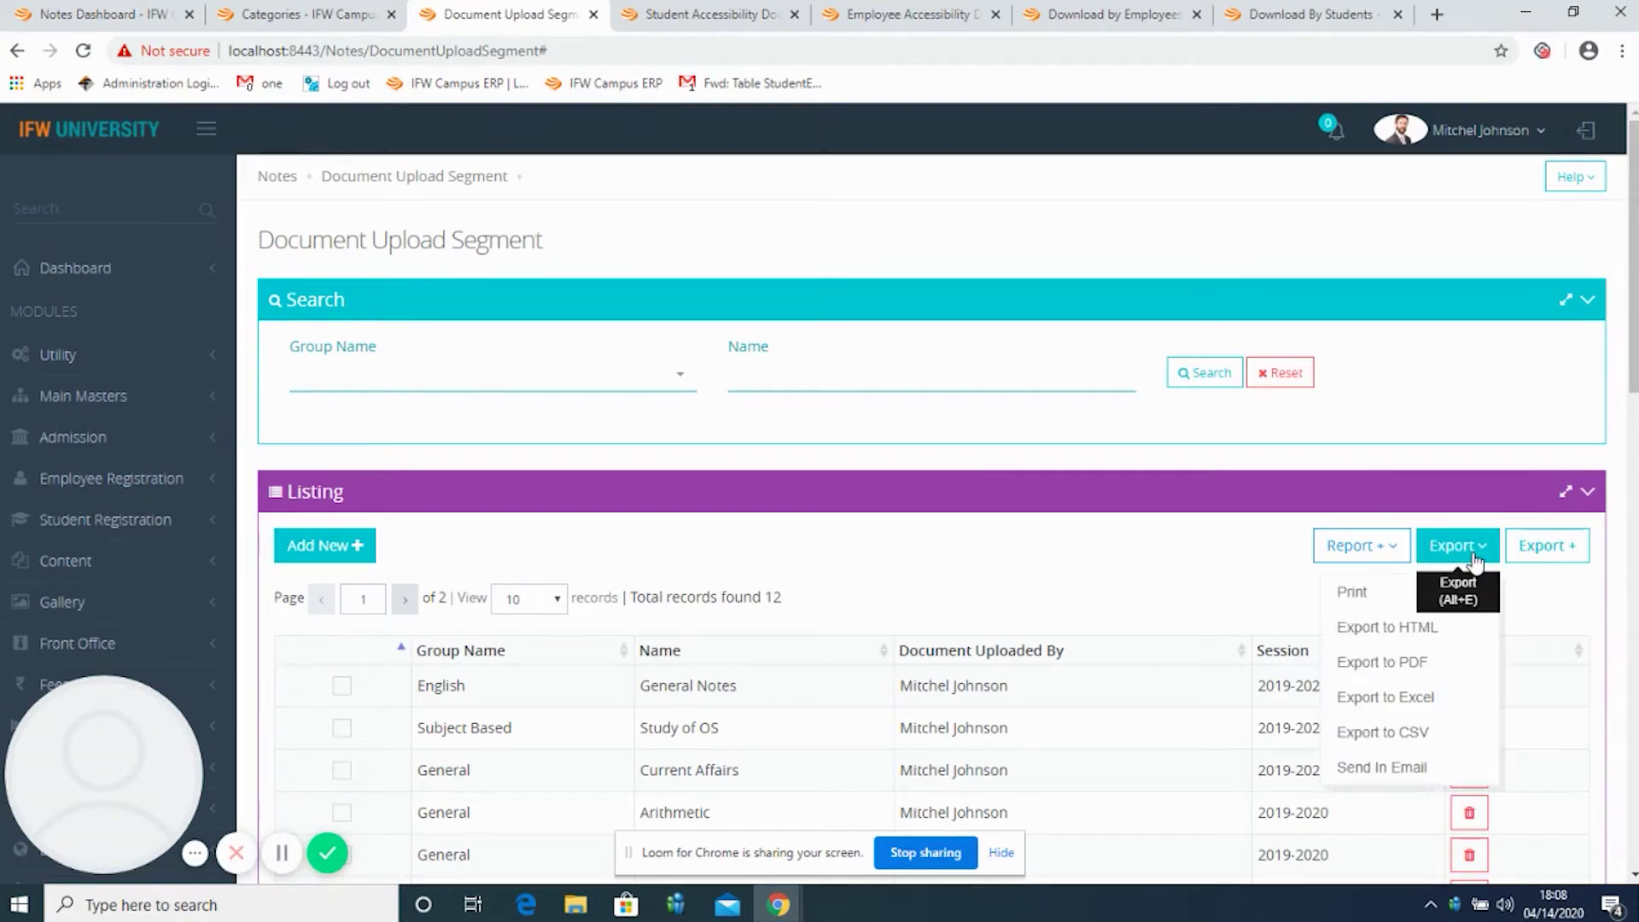
{"action": "left_click", "coordinate": [1366, 593]}
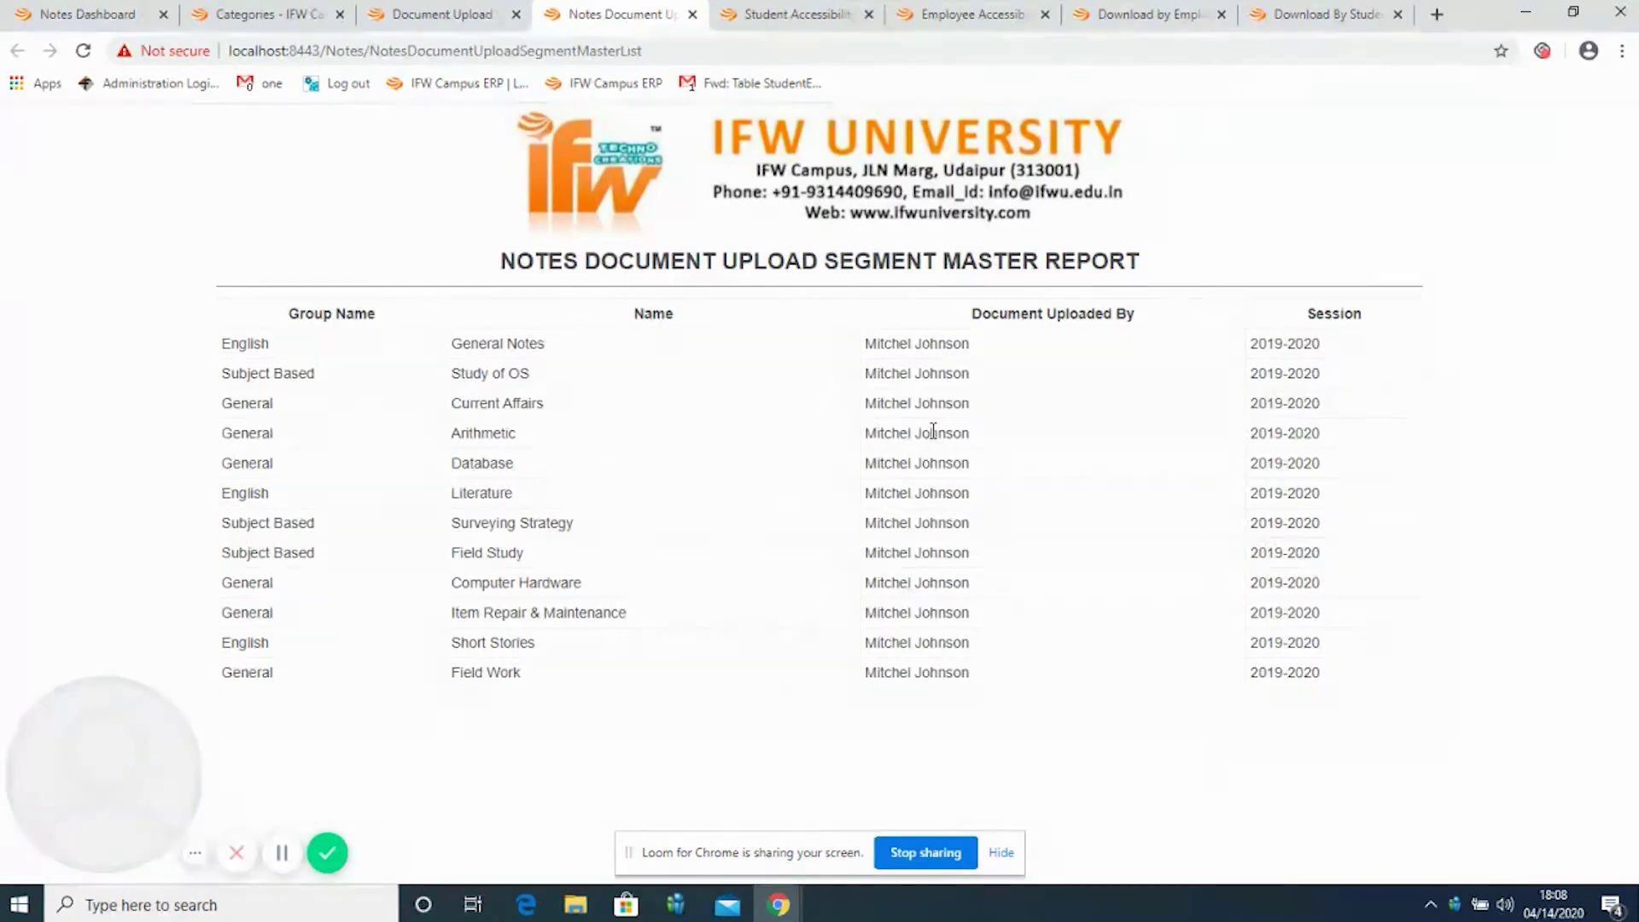
{"action": "left_click", "coordinate": [692, 14]}
Start a customized export of the listing with the columns Group Name, Name, Document Uploaded By and Session.
{"action": "left_click", "coordinate": [1544, 546]}
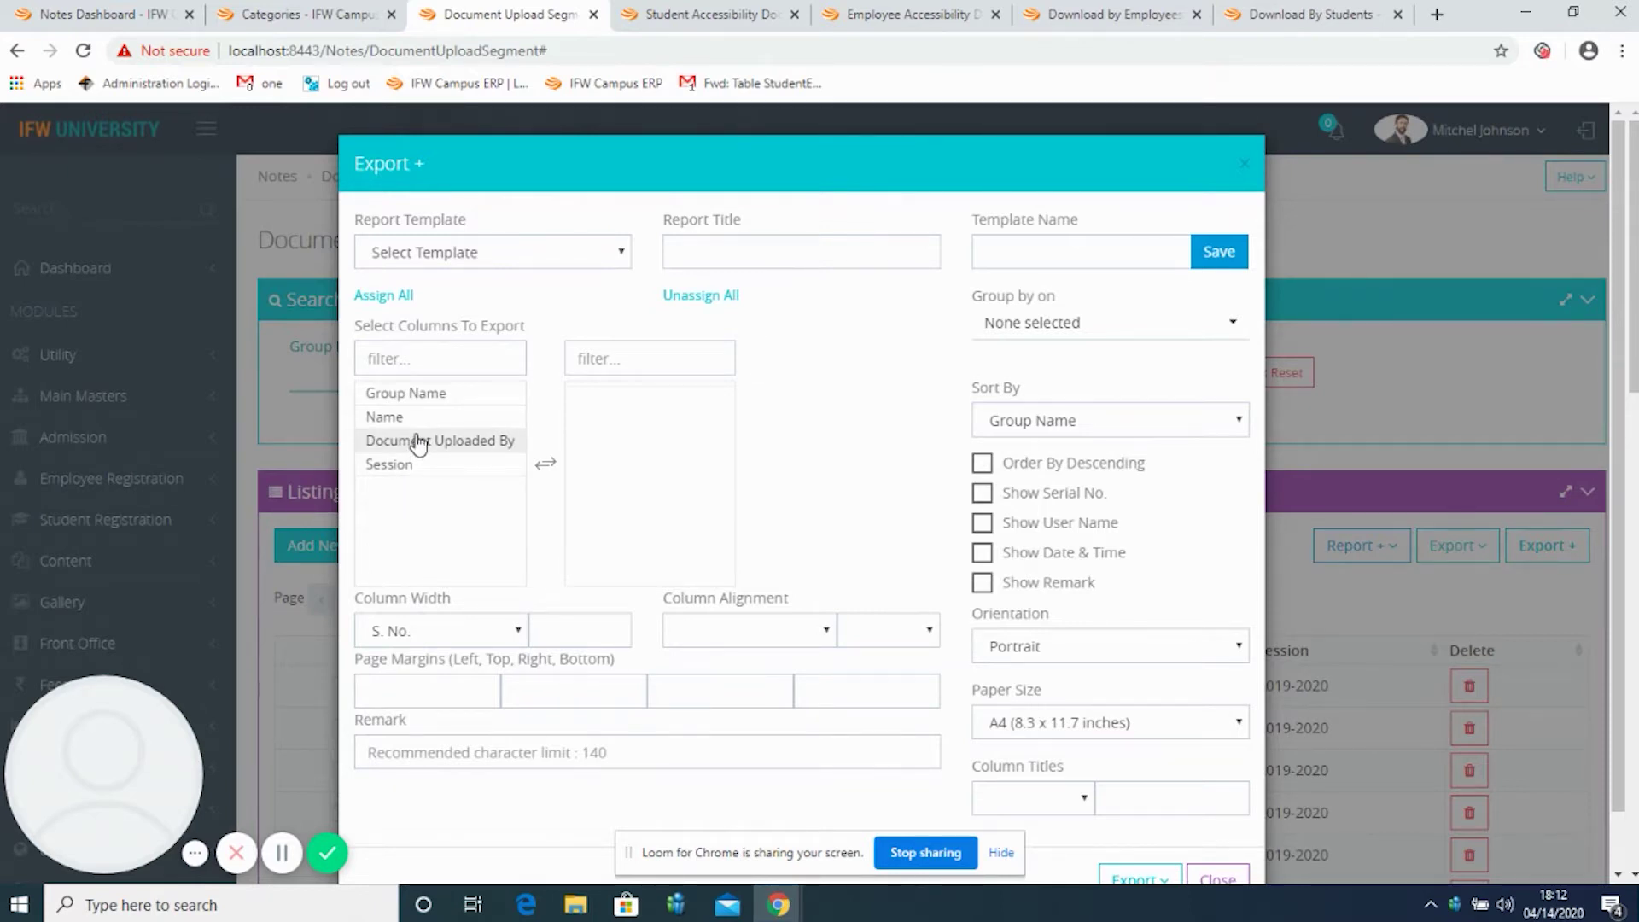
{"action": "double_click", "coordinate": [422, 394]}
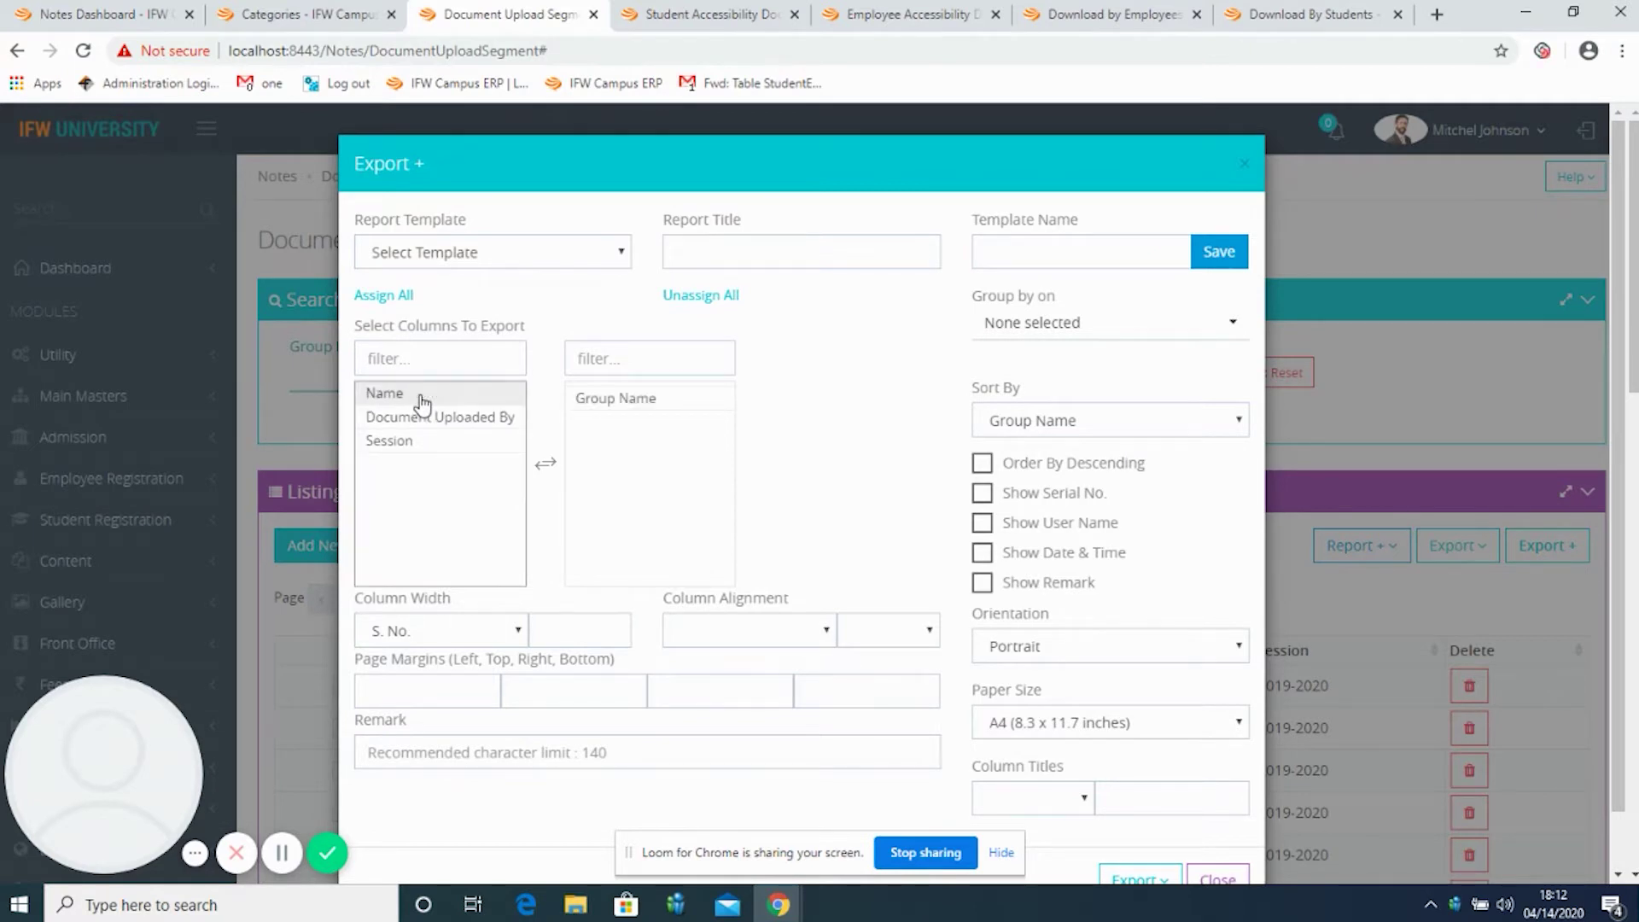
{"action": "double_click", "coordinate": [423, 394]}
{"action": "double_click", "coordinate": [423, 394]}
{"action": "double_click", "coordinate": [423, 395]}
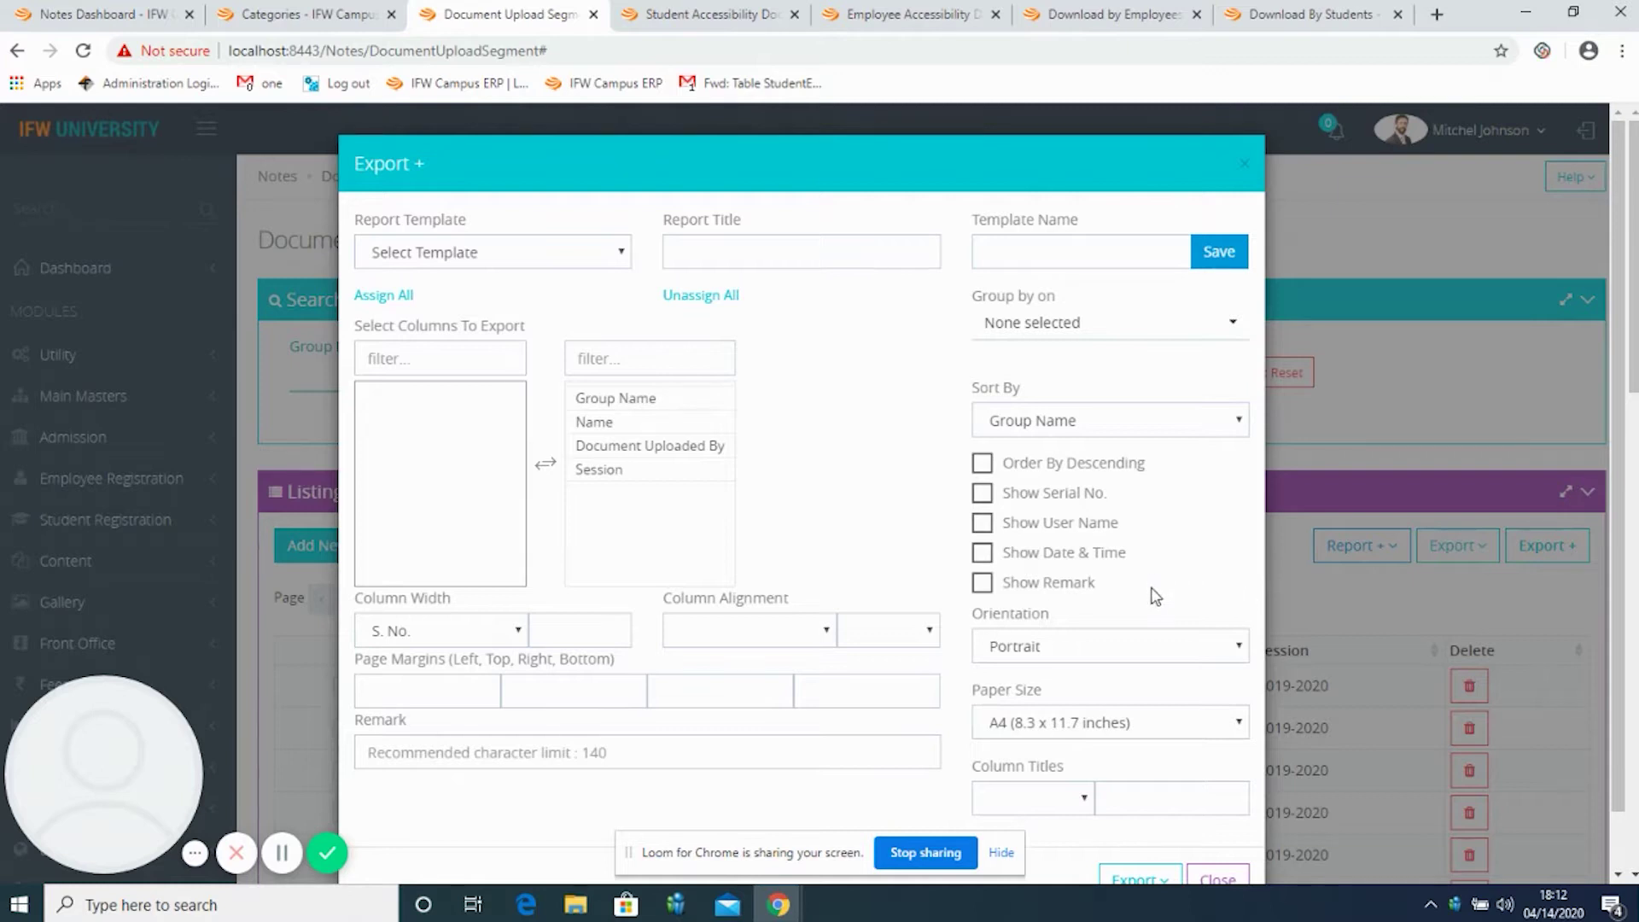
Include serial numbers in the export and sort it by Group Name.
{"action": "left_click", "coordinate": [983, 494]}
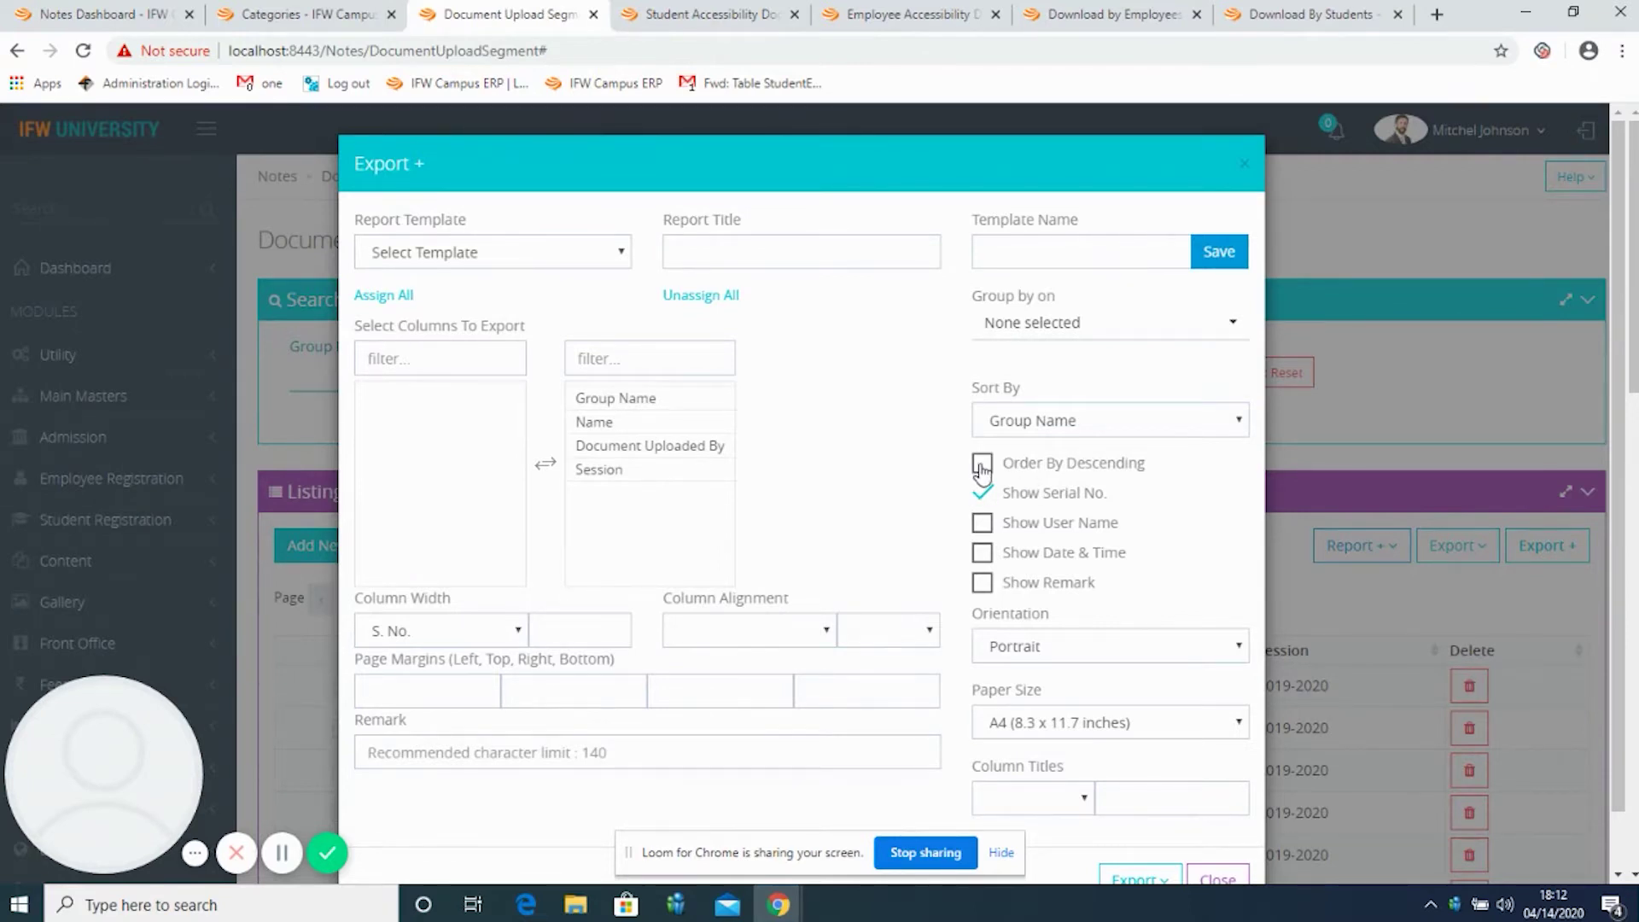
{"action": "left_click", "coordinate": [1047, 427]}
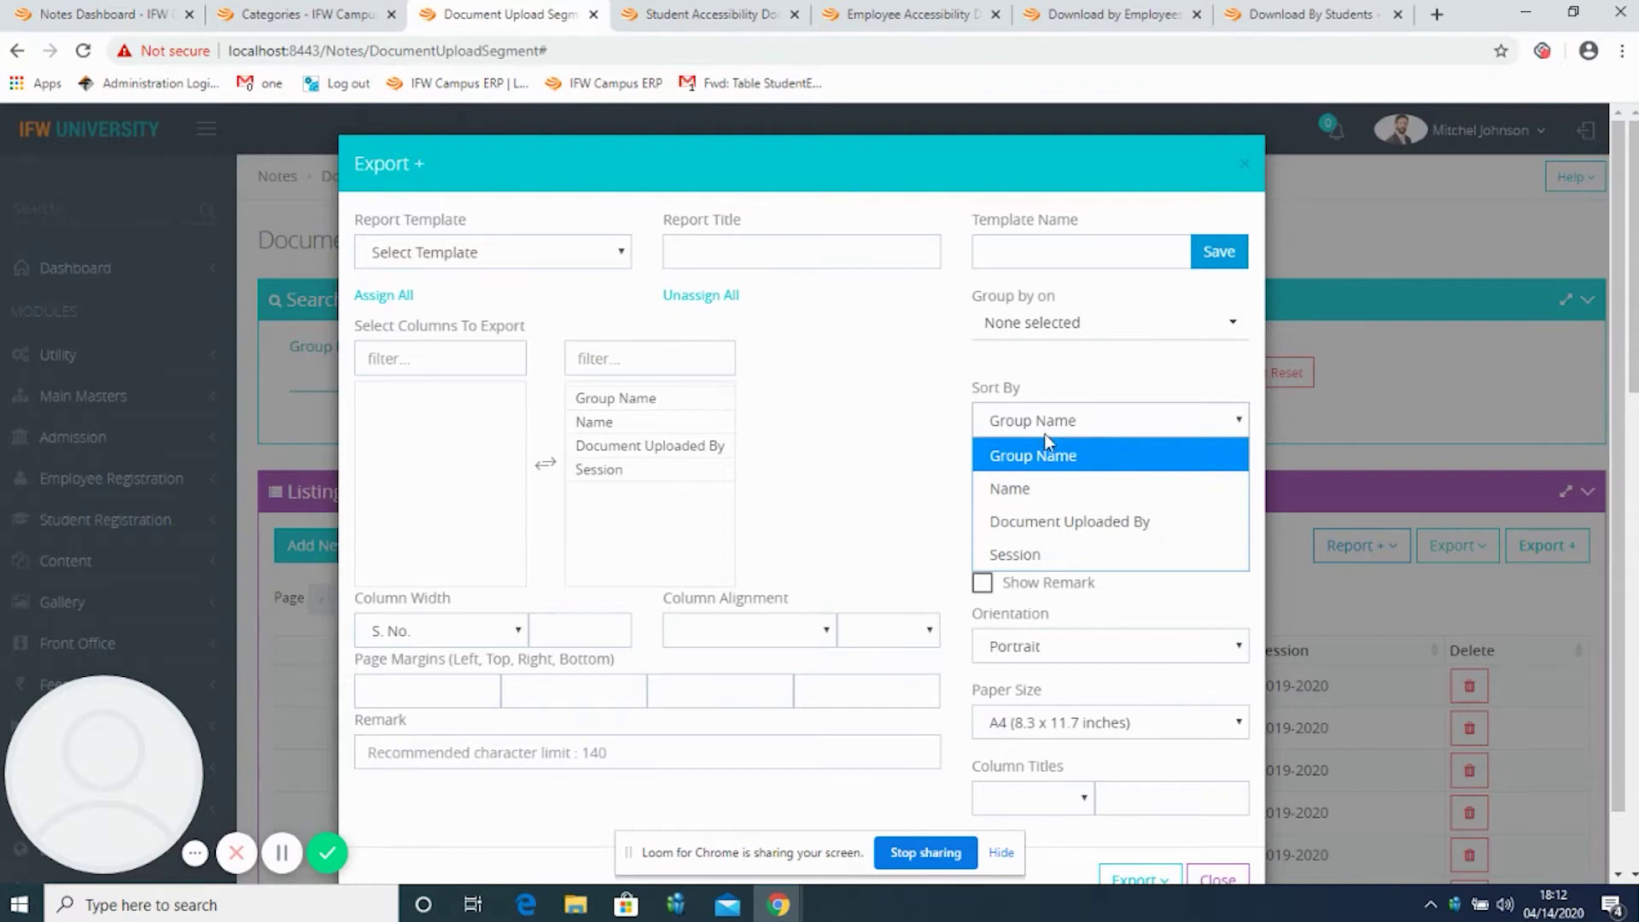
{"action": "left_click", "coordinate": [1038, 459]}
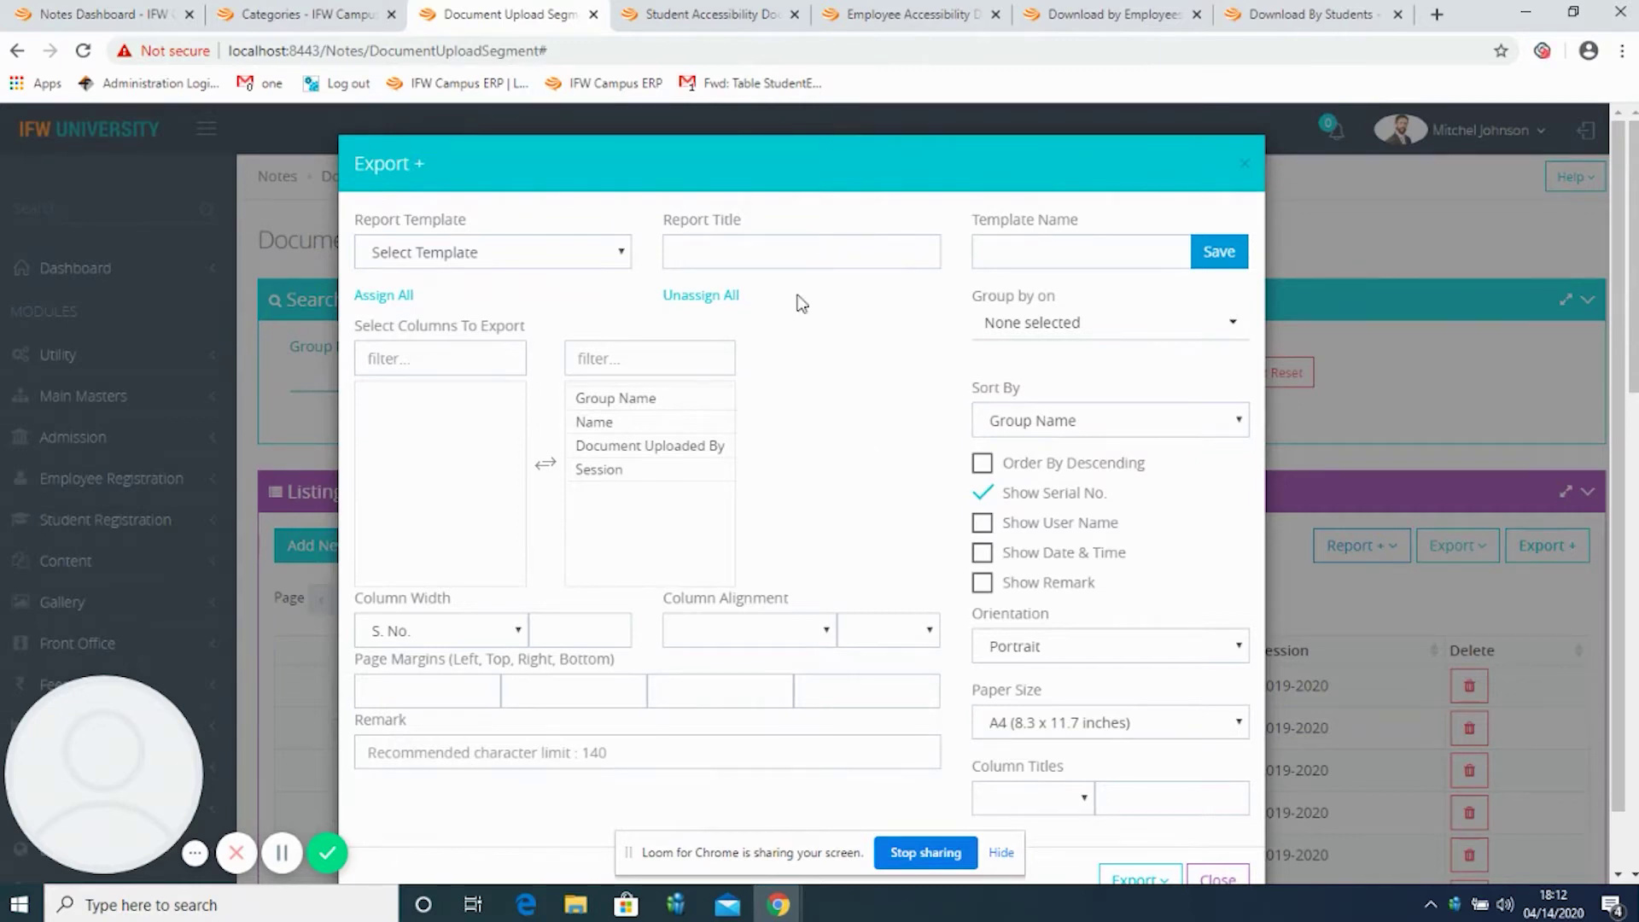
Save the export settings as a template named Document Upload Report and check the list of report templates.
{"action": "left_click", "coordinate": [1047, 253]}
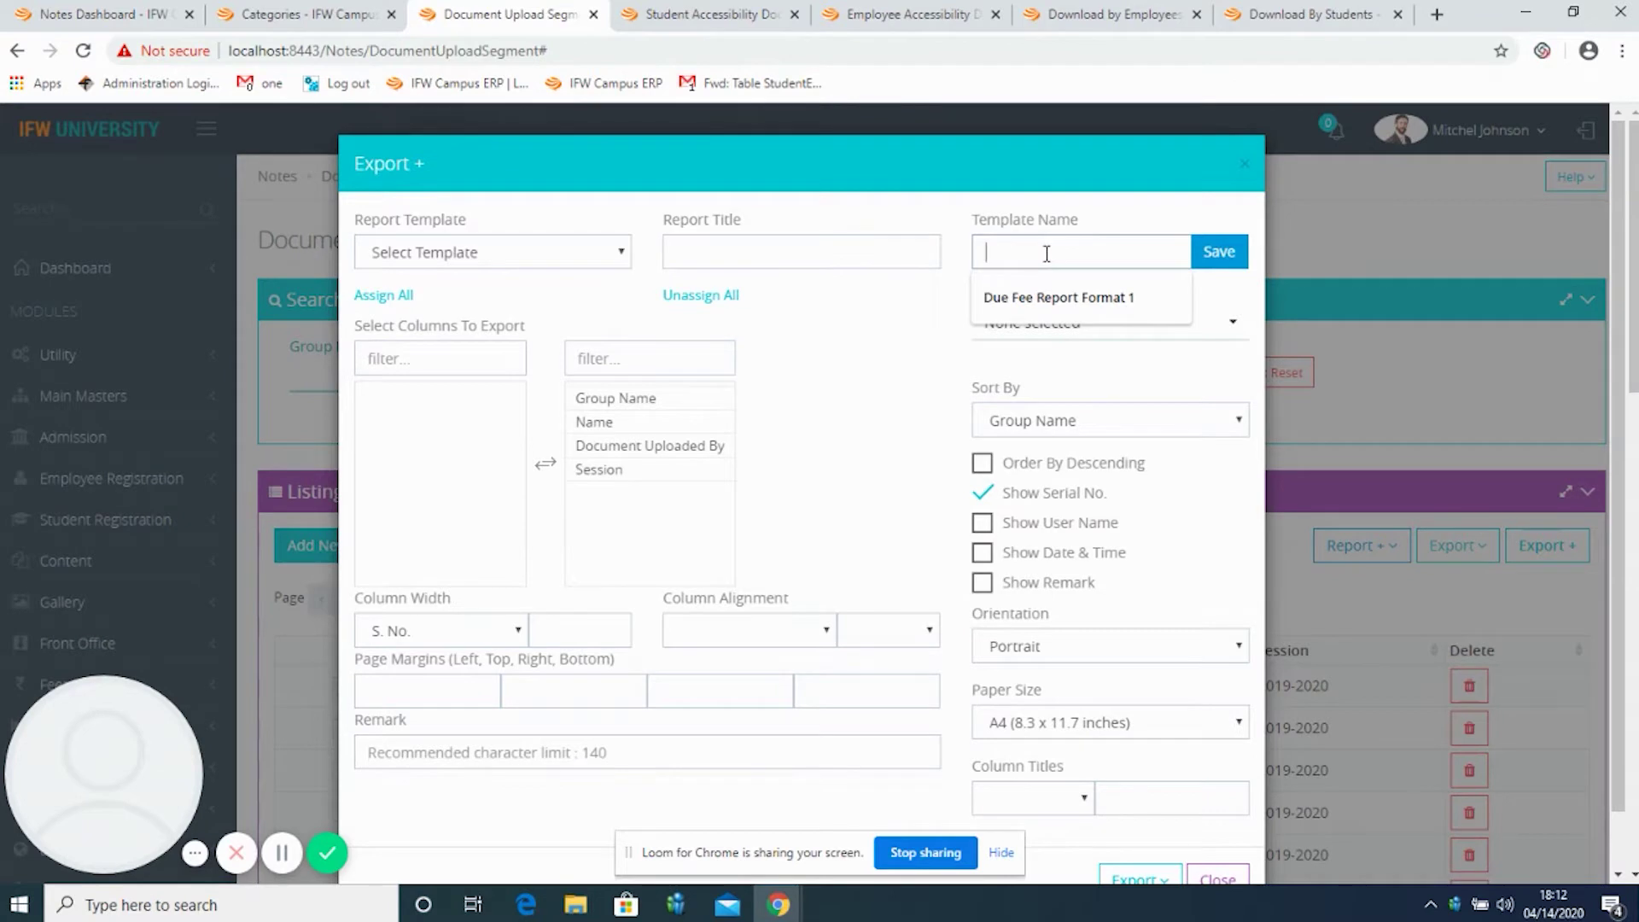
{"action": "type", "text": "Document Upload Repo"}
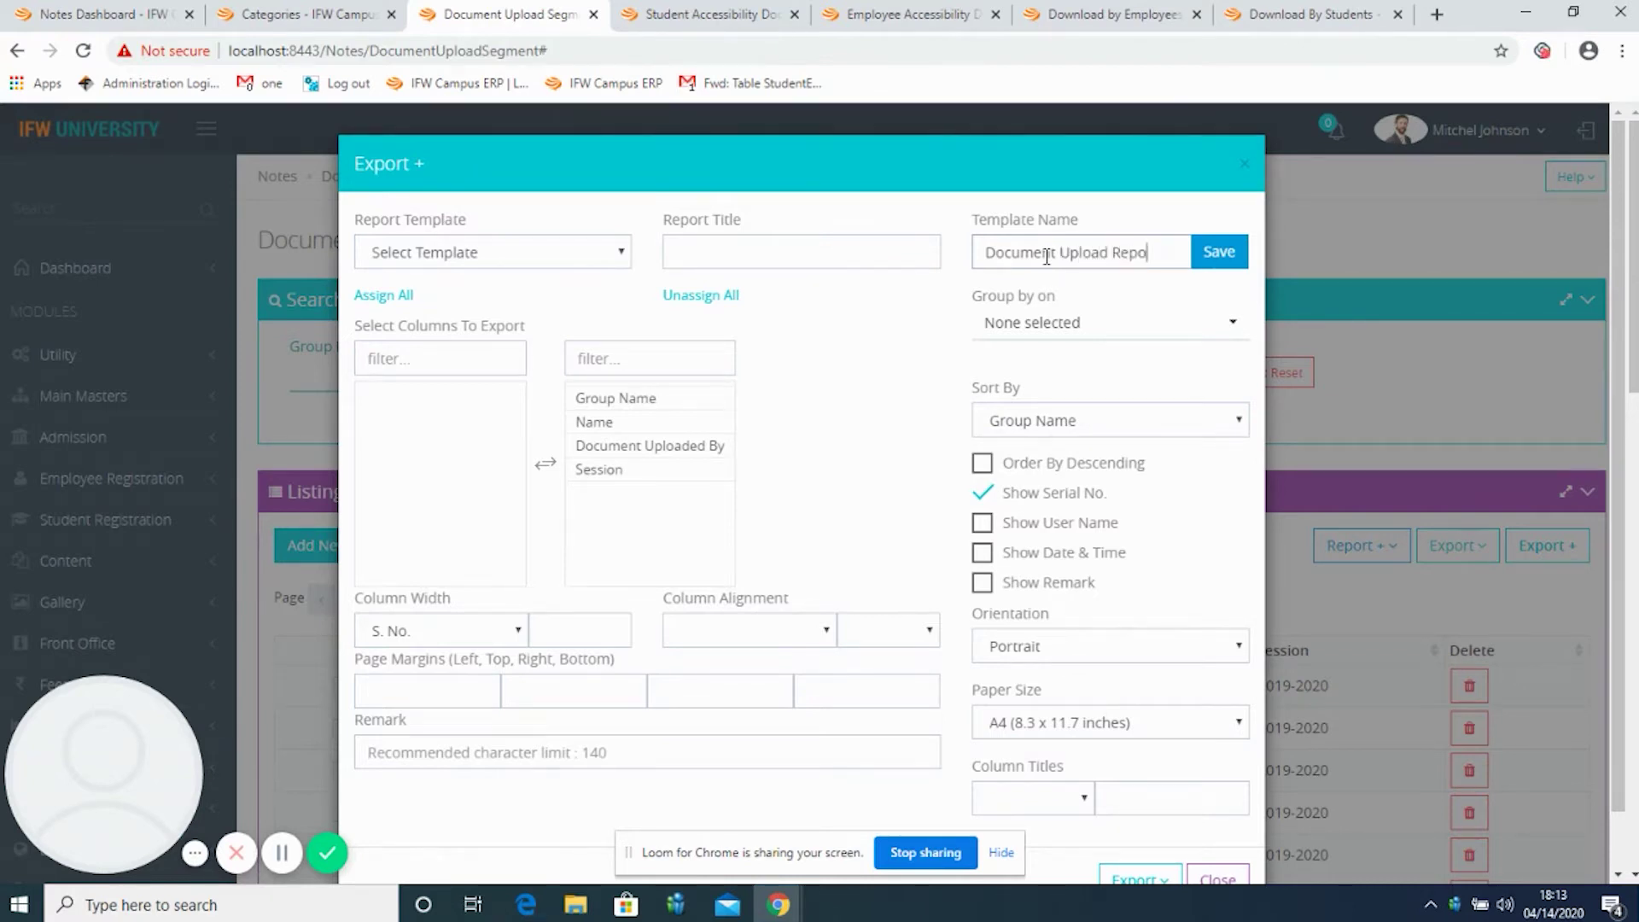
{"action": "left_click", "coordinate": [1218, 257]}
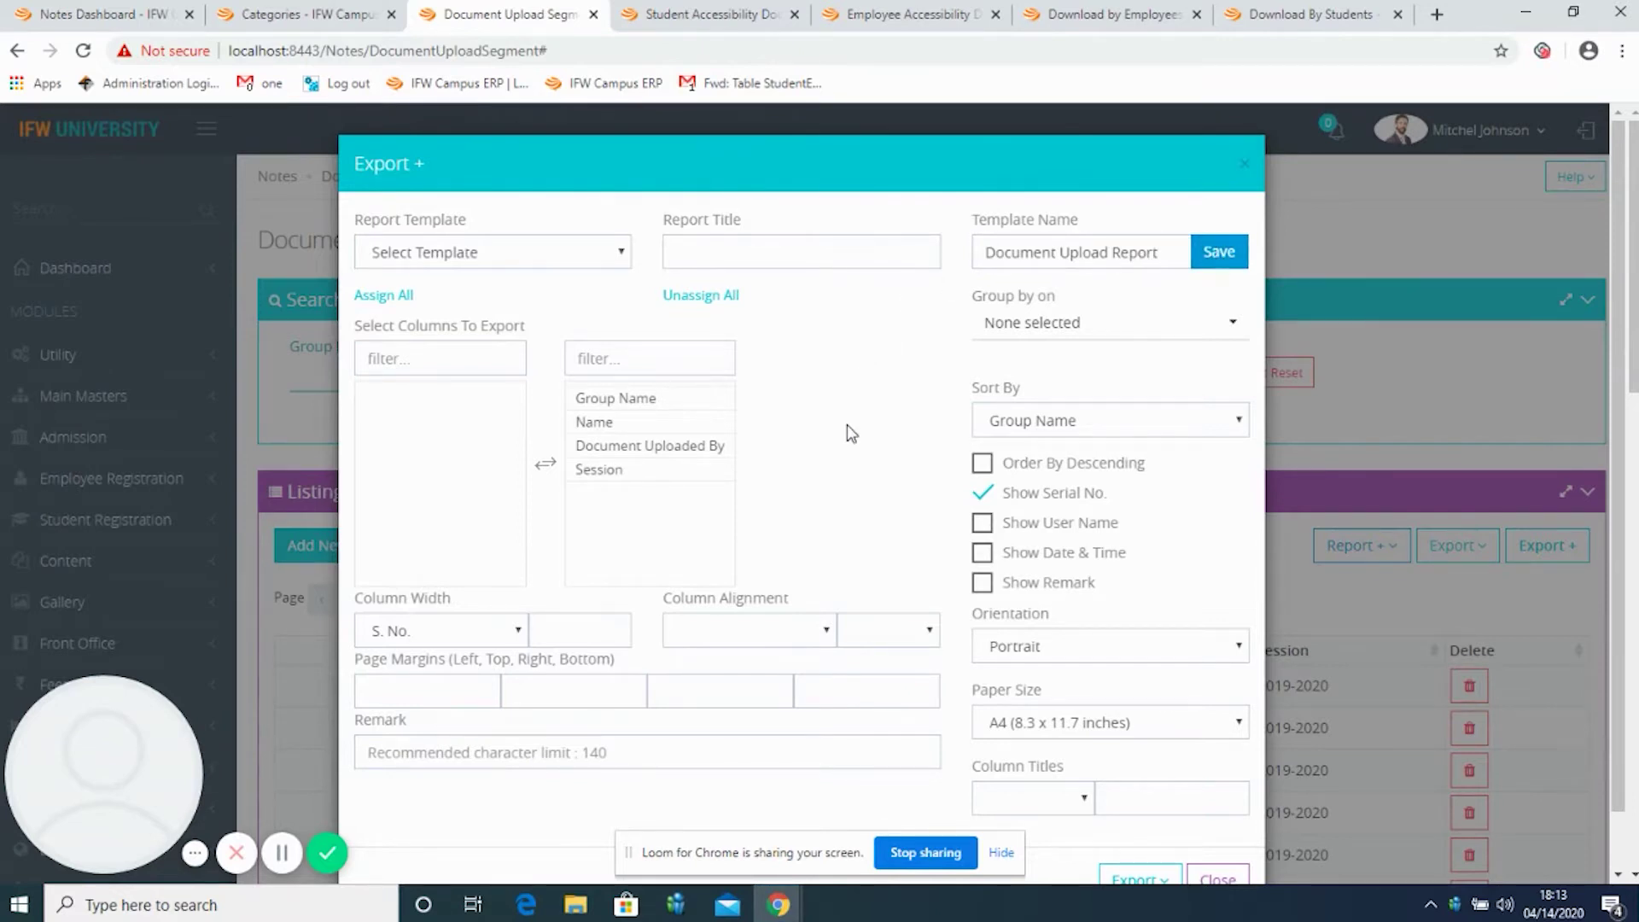
{"action": "scroll", "coordinate": [849, 431], "scroll_direction": "down", "scroll_amount": 1}
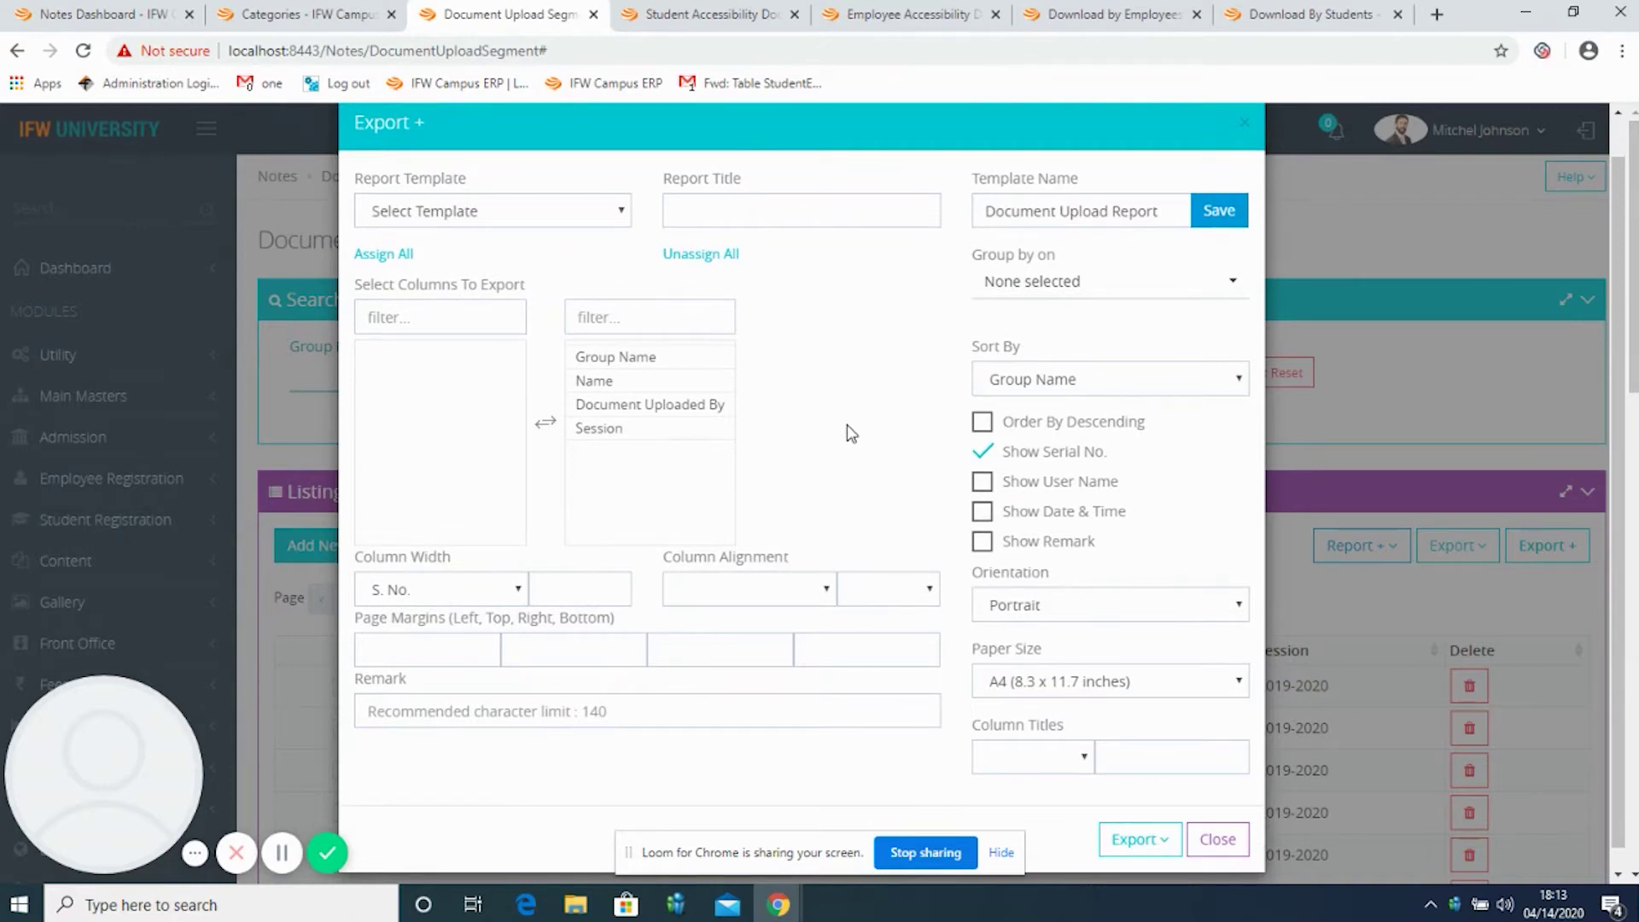
{"action": "left_click", "coordinate": [553, 213]}
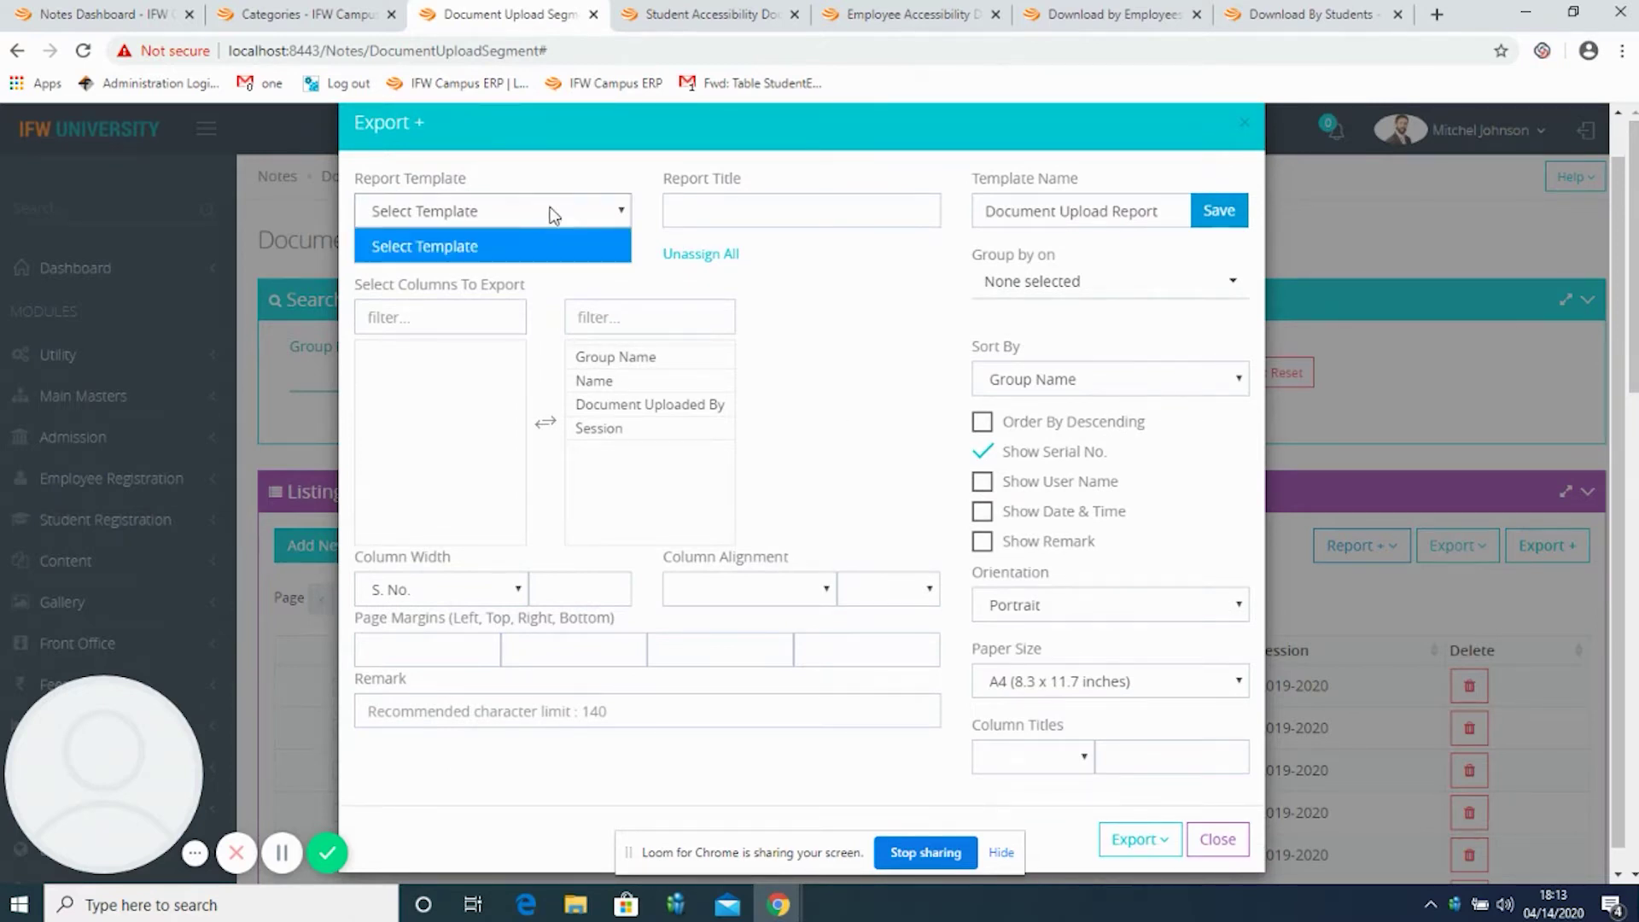
{"action": "left_click", "coordinate": [896, 358]}
Generate the printable report from the customized export settings and return to the export dialog.
{"action": "scroll", "coordinate": [896, 359], "scroll_direction": "down", "scroll_amount": 2}
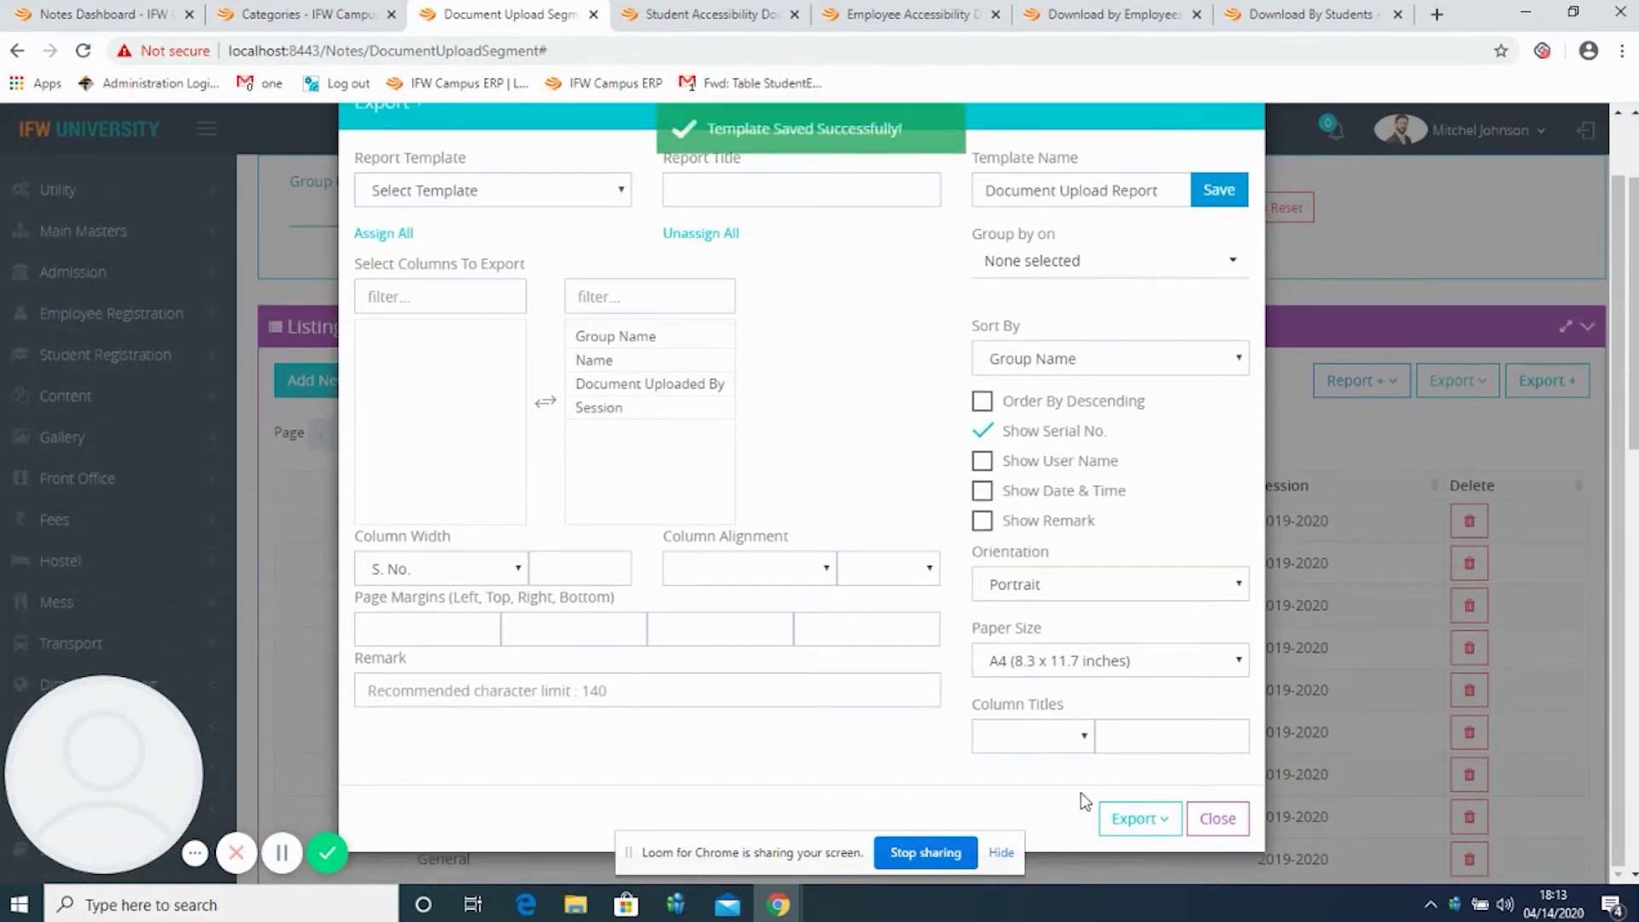
{"action": "left_click", "coordinate": [1134, 820]}
{"action": "left_click", "coordinate": [1118, 873]}
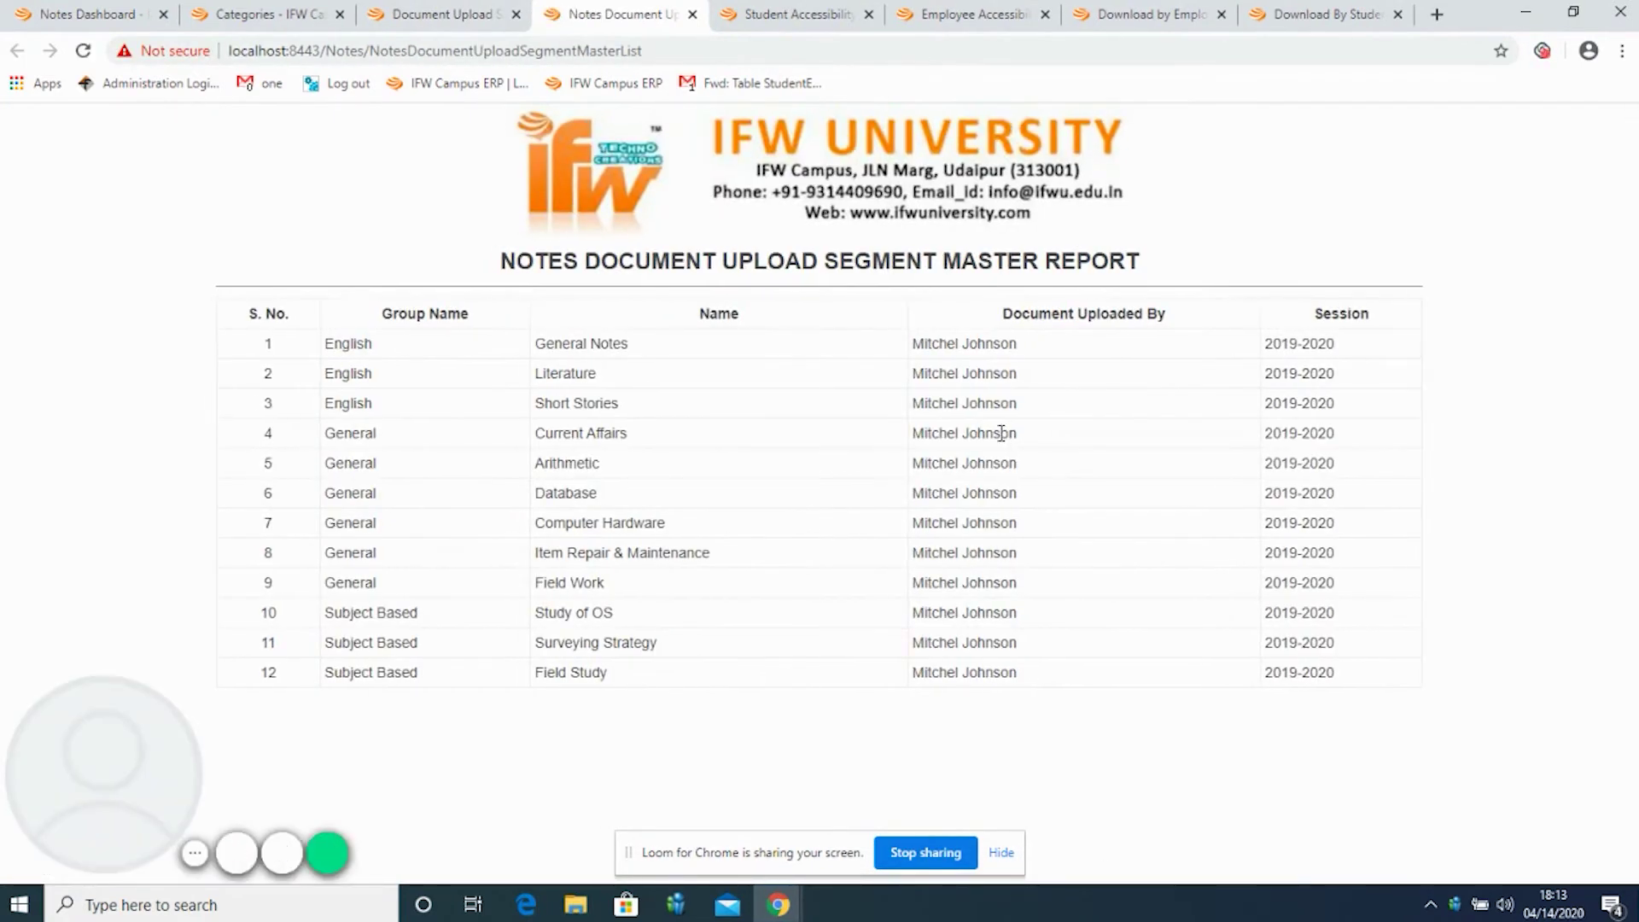
{"action": "left_click", "coordinate": [431, 14]}
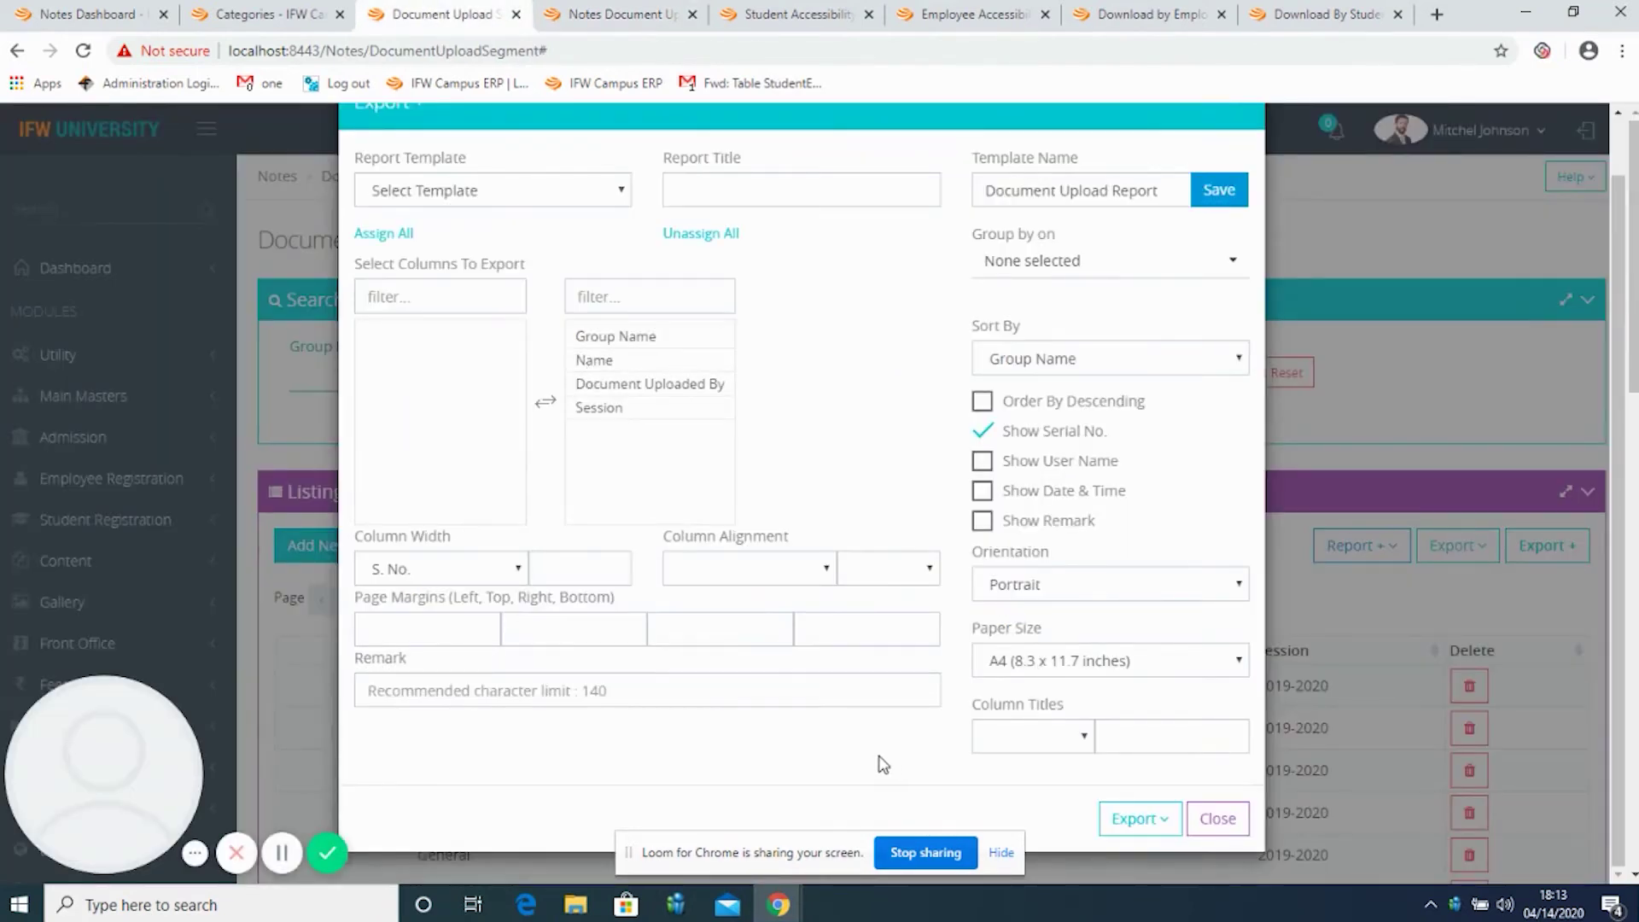
View the other formats available for the customized export, then close the export dialog.
{"action": "scroll", "coordinate": [884, 765], "scroll_direction": "down", "scroll_amount": 5}
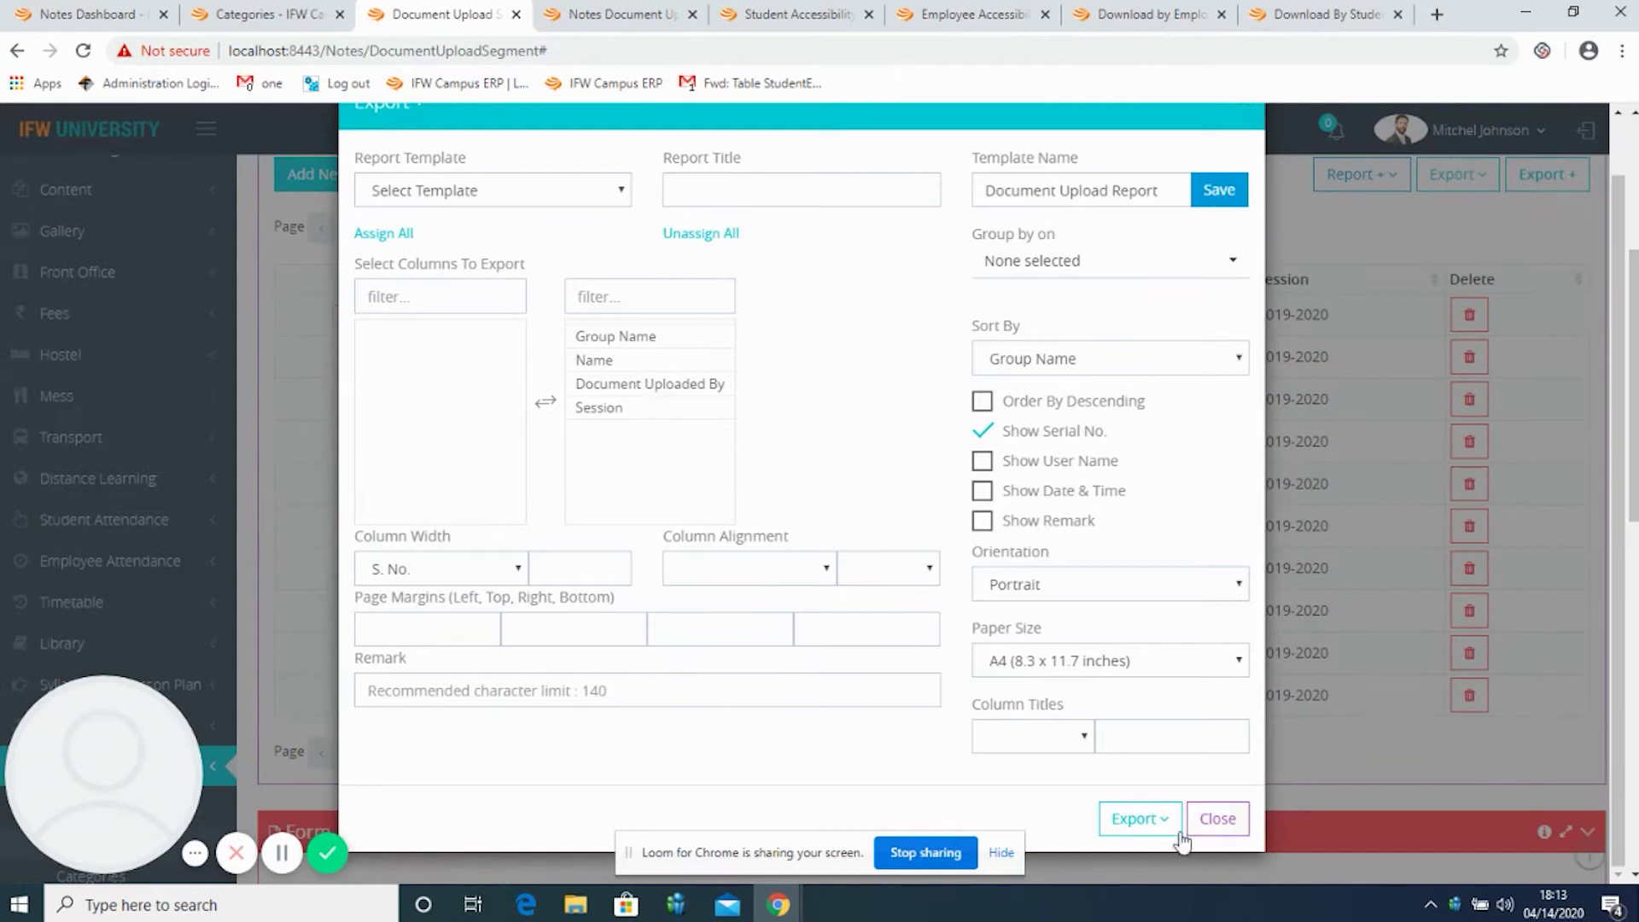
{"action": "left_click", "coordinate": [1136, 821]}
{"action": "scroll", "coordinate": [1135, 828], "scroll_direction": "down", "scroll_amount": 3}
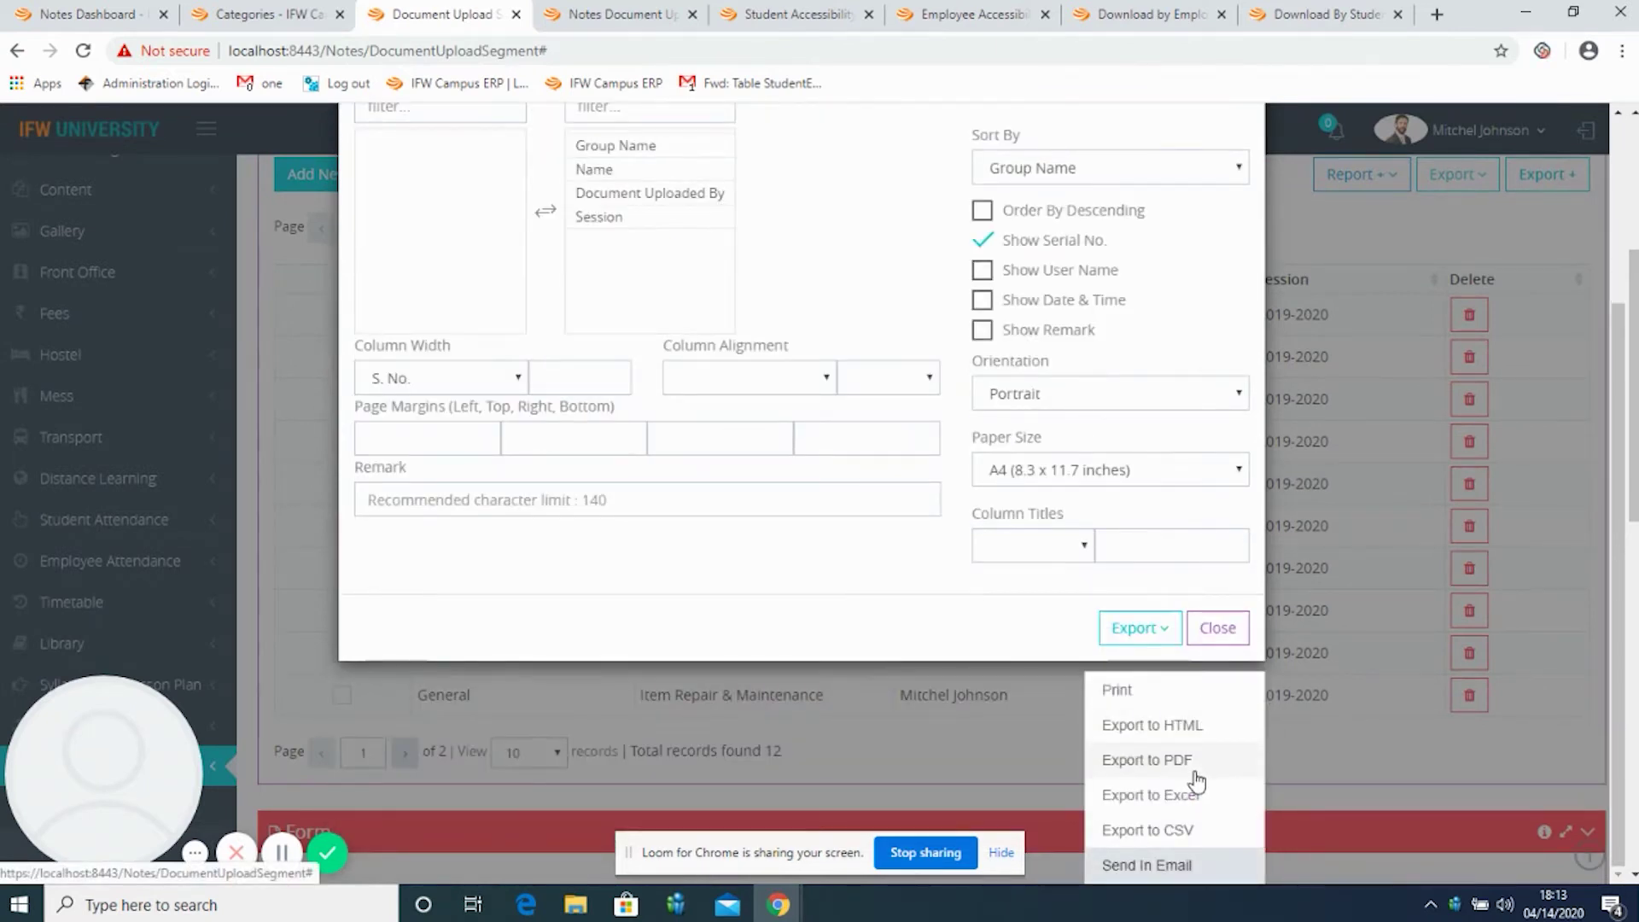
{"action": "left_click", "coordinate": [1328, 769]}
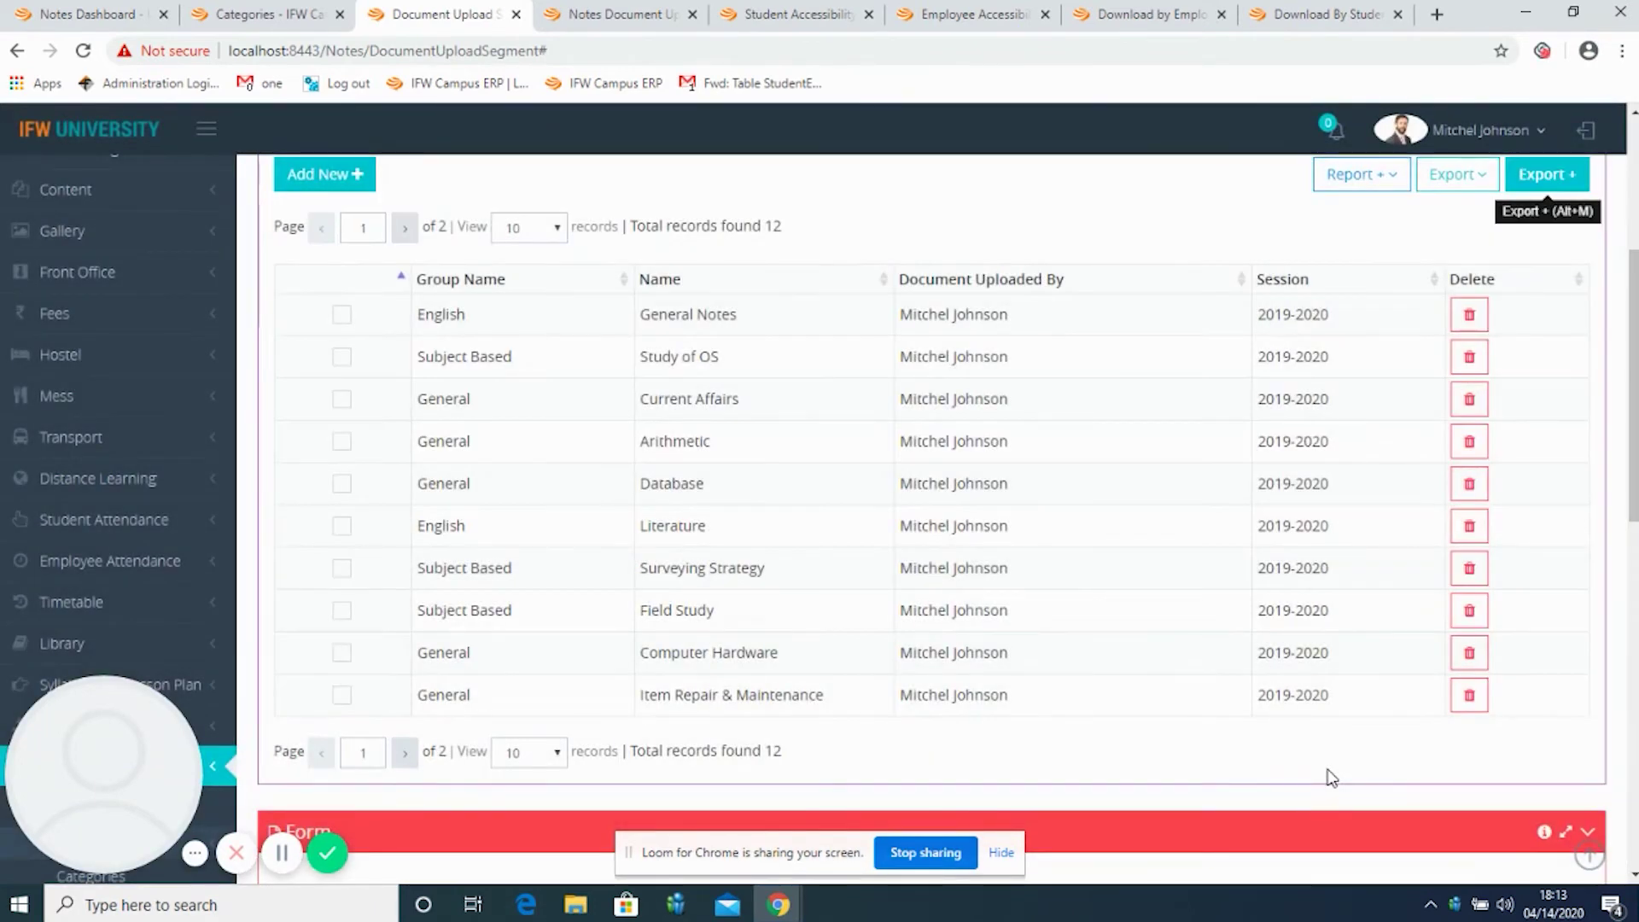
{"action": "scroll", "coordinate": [1328, 777], "scroll_direction": "up", "scroll_amount": 5}
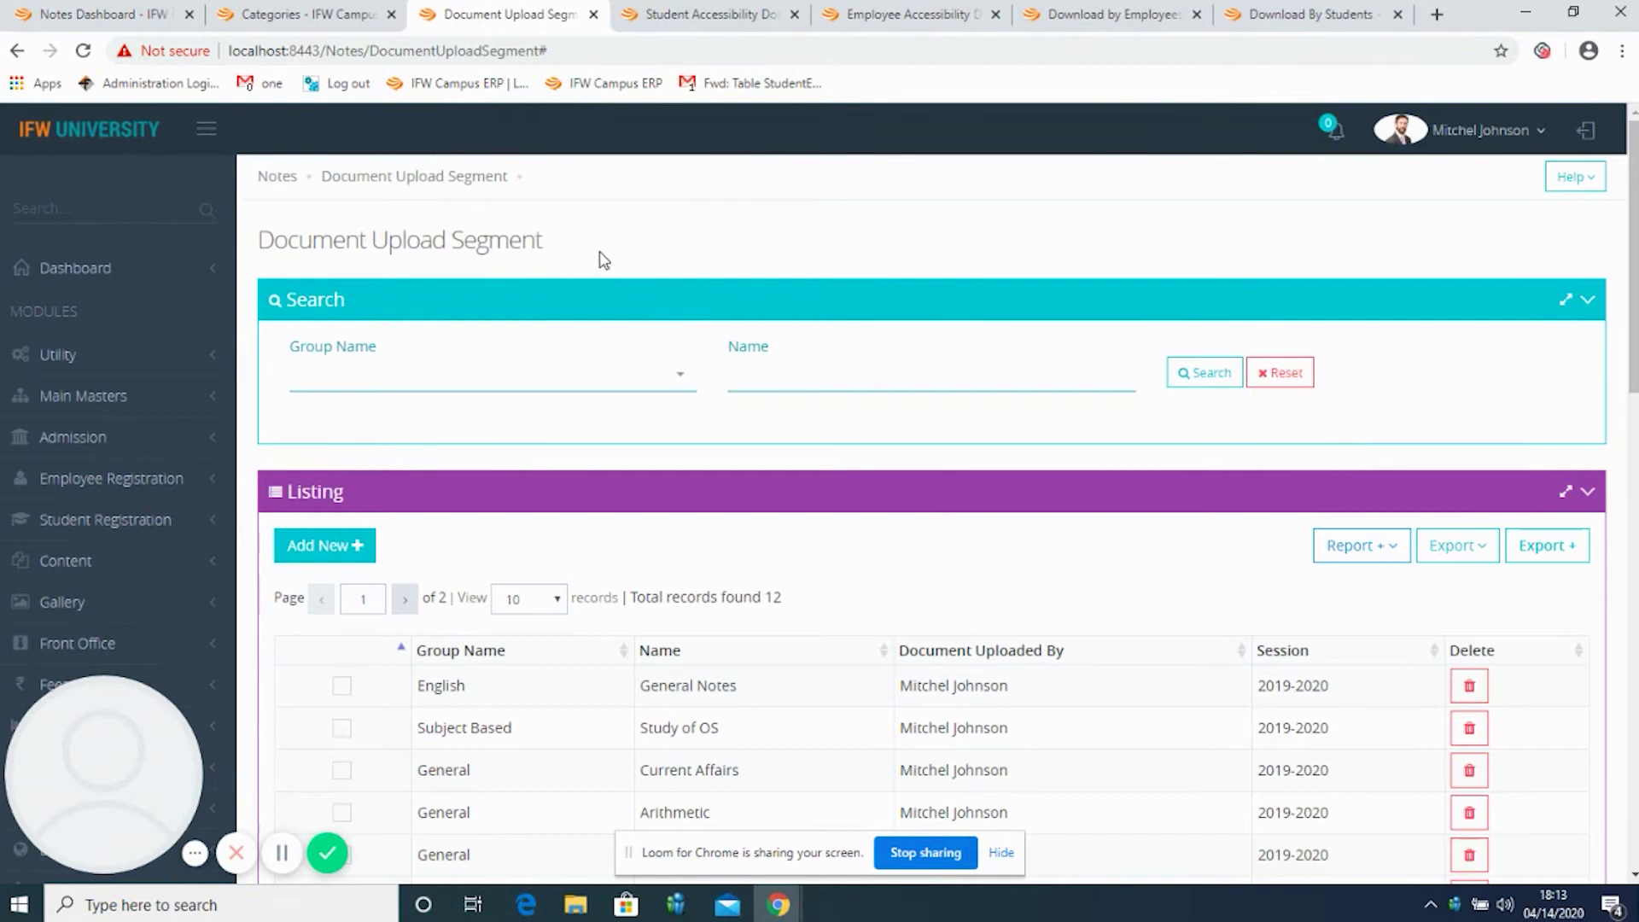
View the Student Accessibility Documents and Employee Accessibility Documents pages, ending on the student one.
{"action": "left_click", "coordinate": [713, 7]}
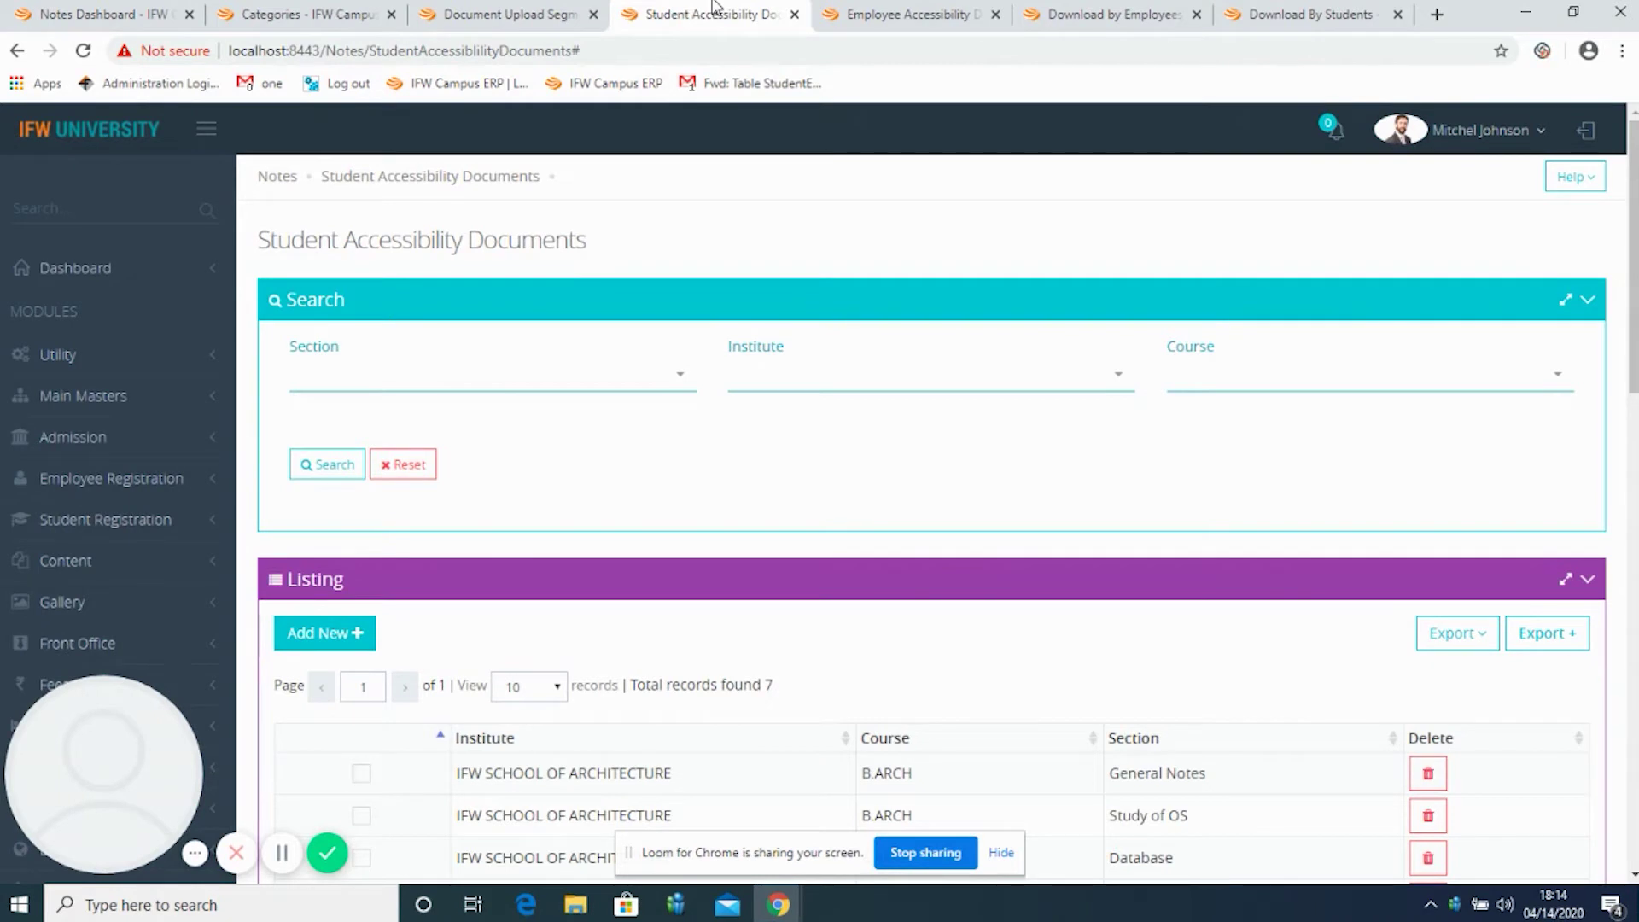
{"action": "left_click", "coordinate": [903, 12]}
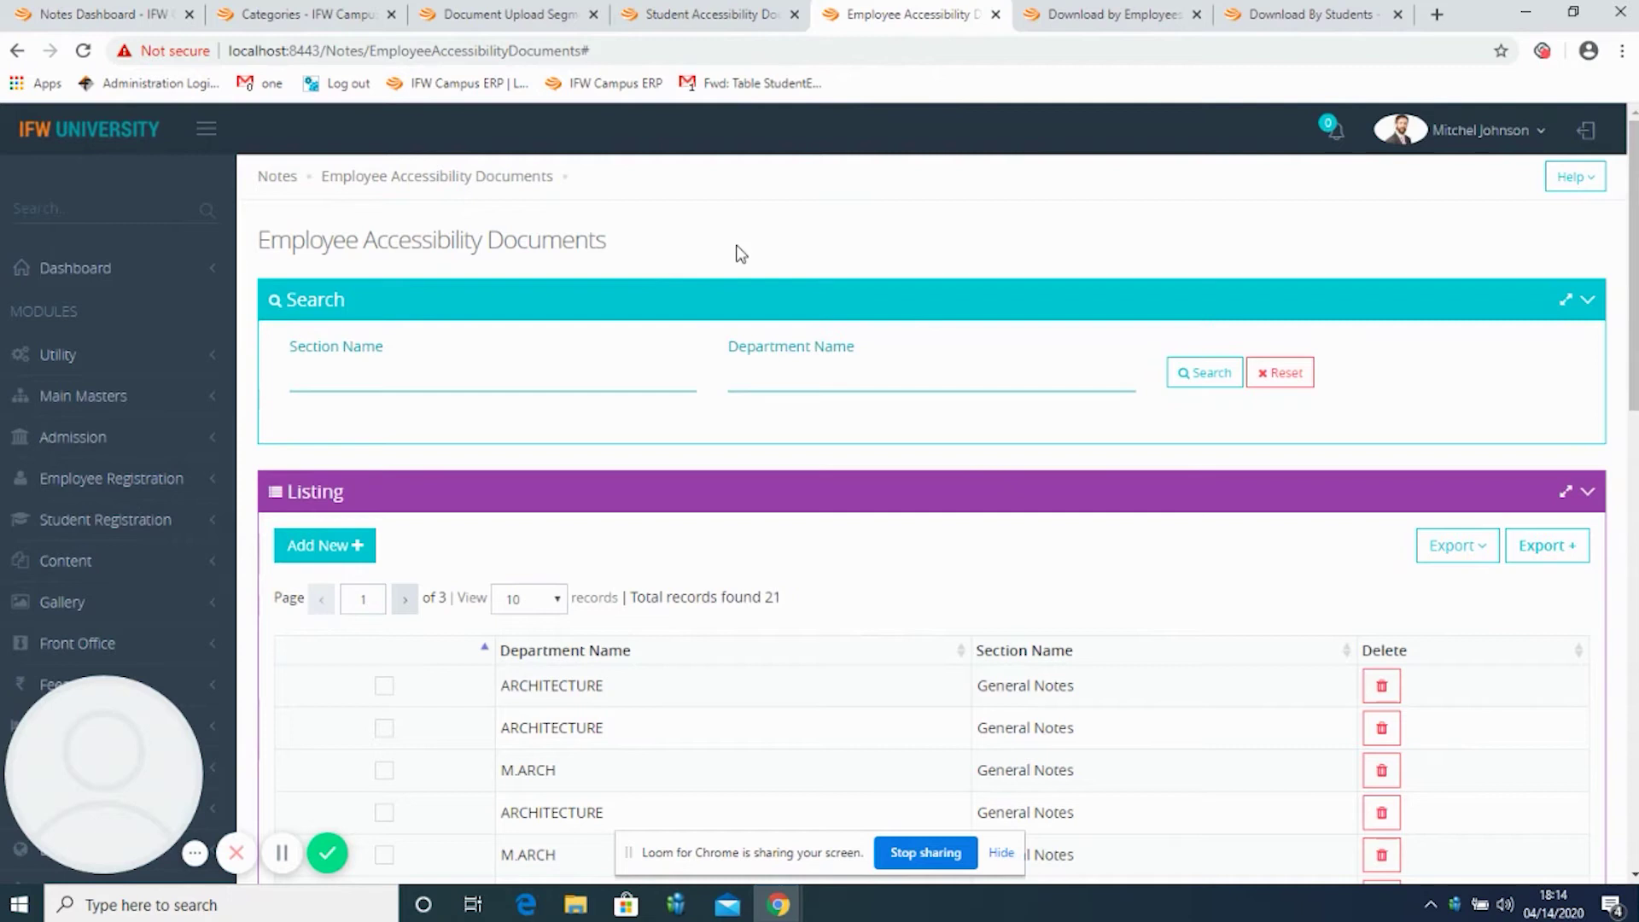
{"action": "left_click", "coordinate": [674, 17]}
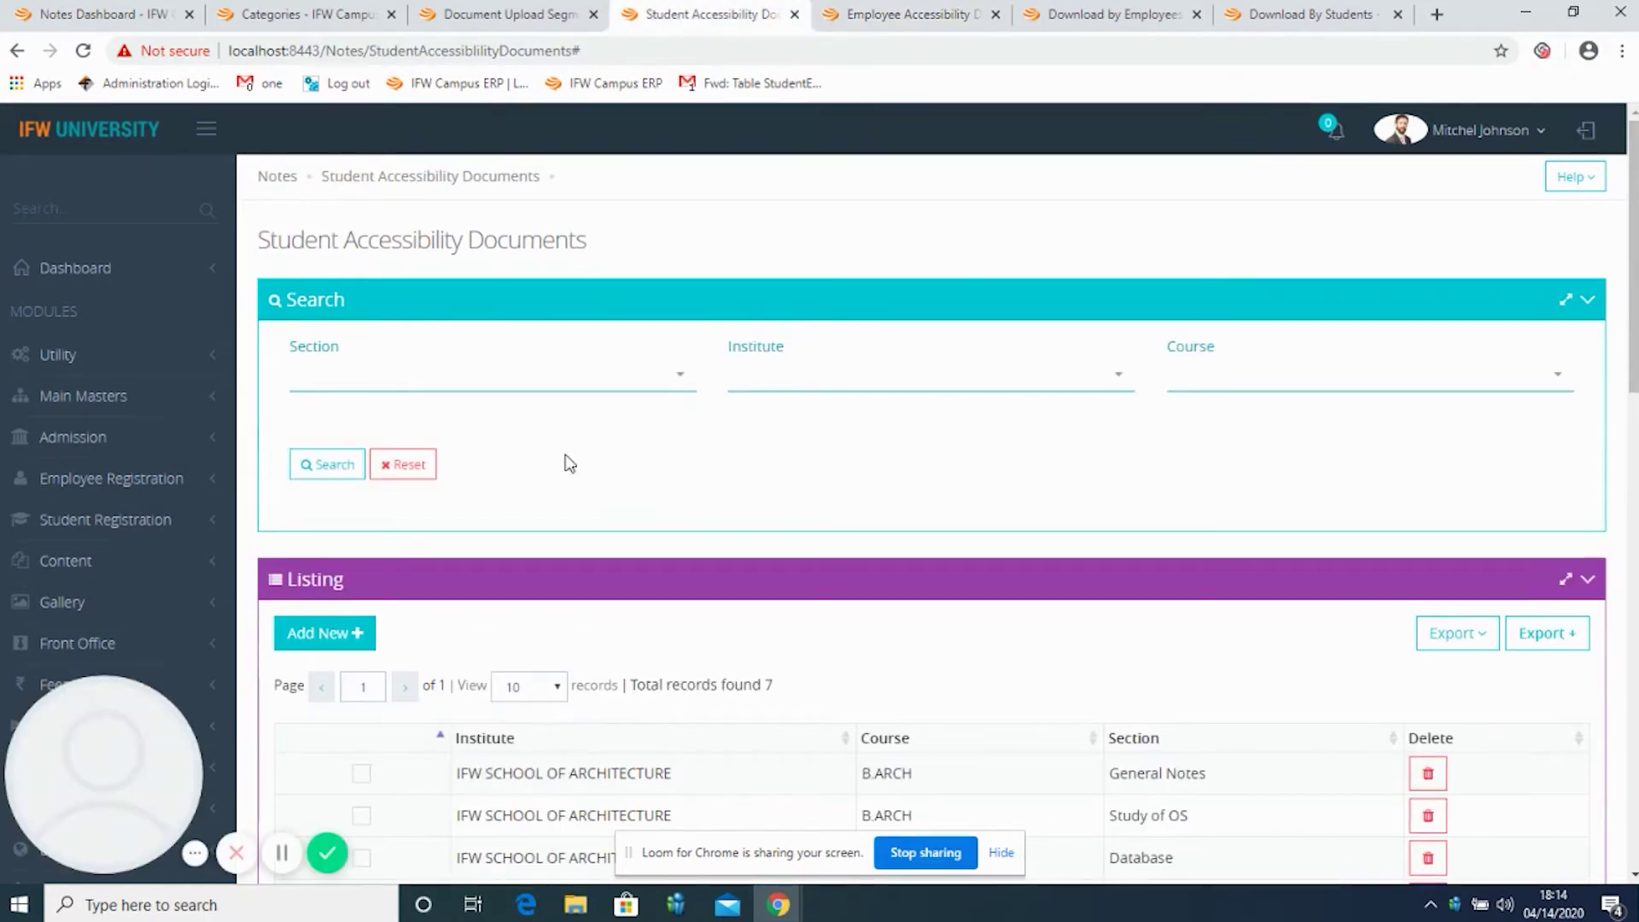
Start a new student accessibility record, choosing the available employee and the document section Surveying Strategy.
{"action": "scroll", "coordinate": [570, 464], "scroll_direction": "down", "scroll_amount": 1}
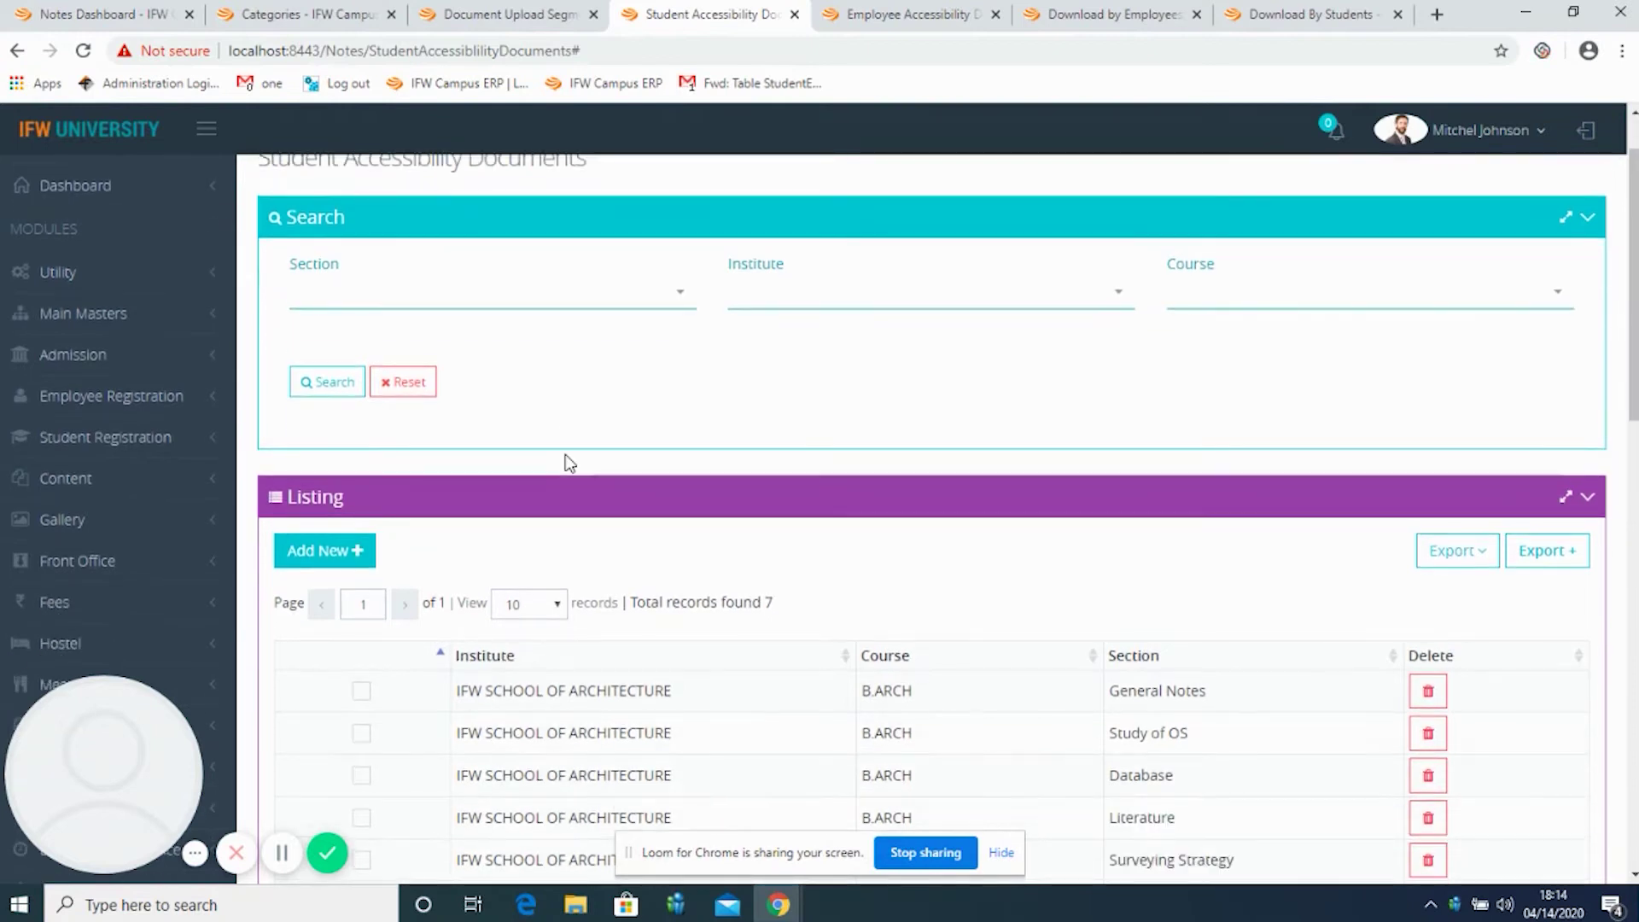
{"action": "left_click", "coordinate": [329, 554]}
{"action": "left_click", "coordinate": [486, 254]}
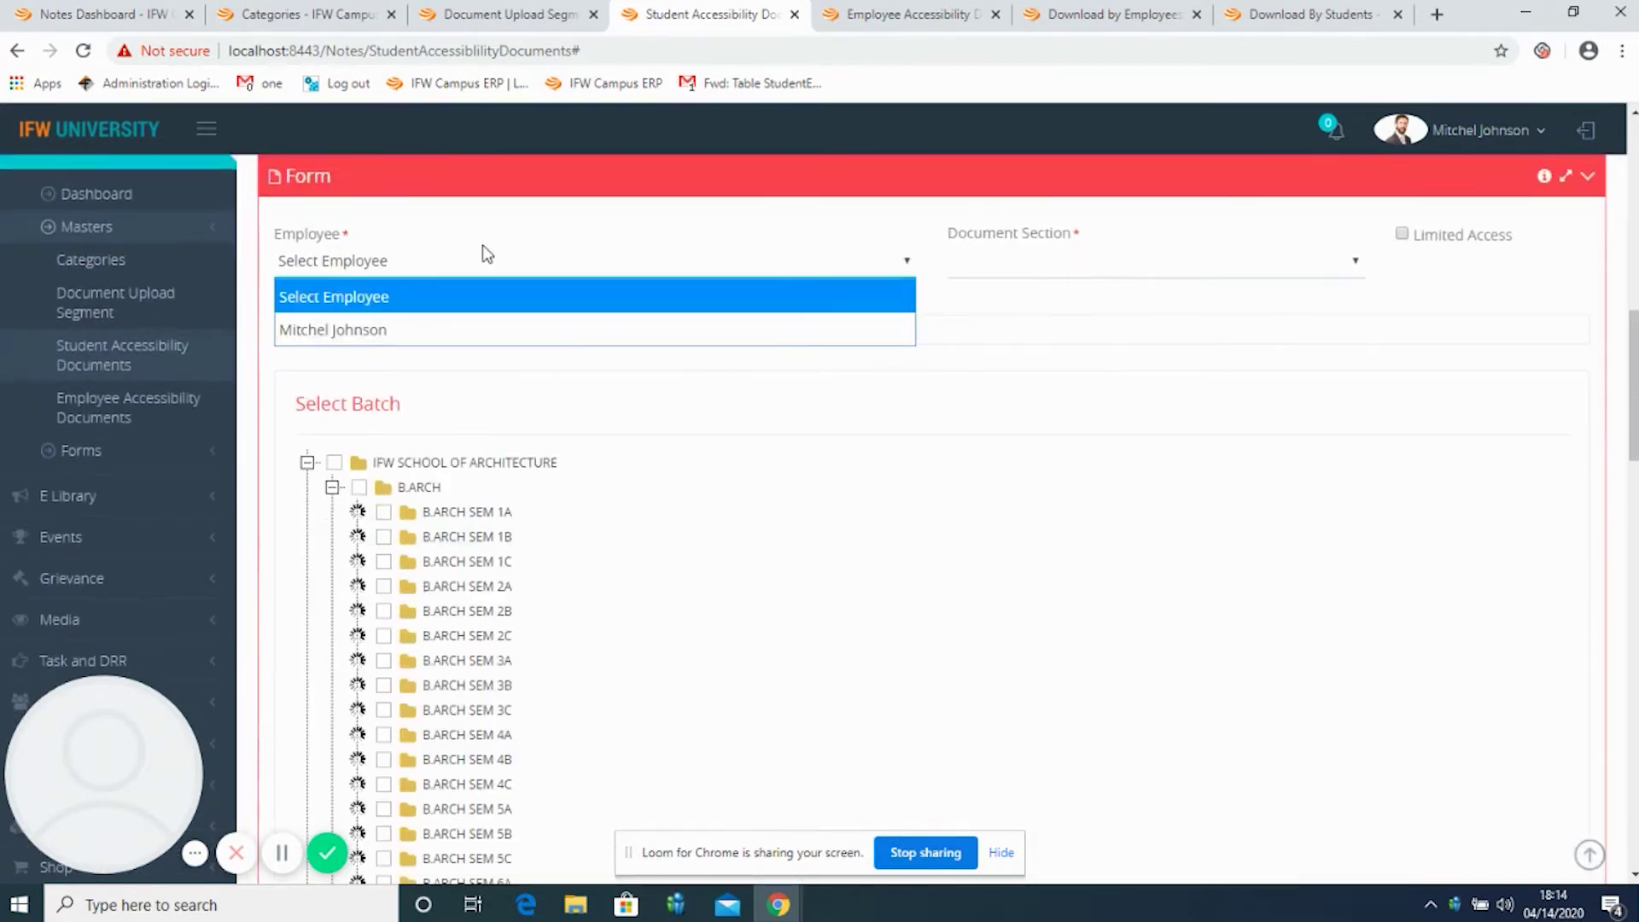
{"action": "left_click", "coordinate": [432, 333]}
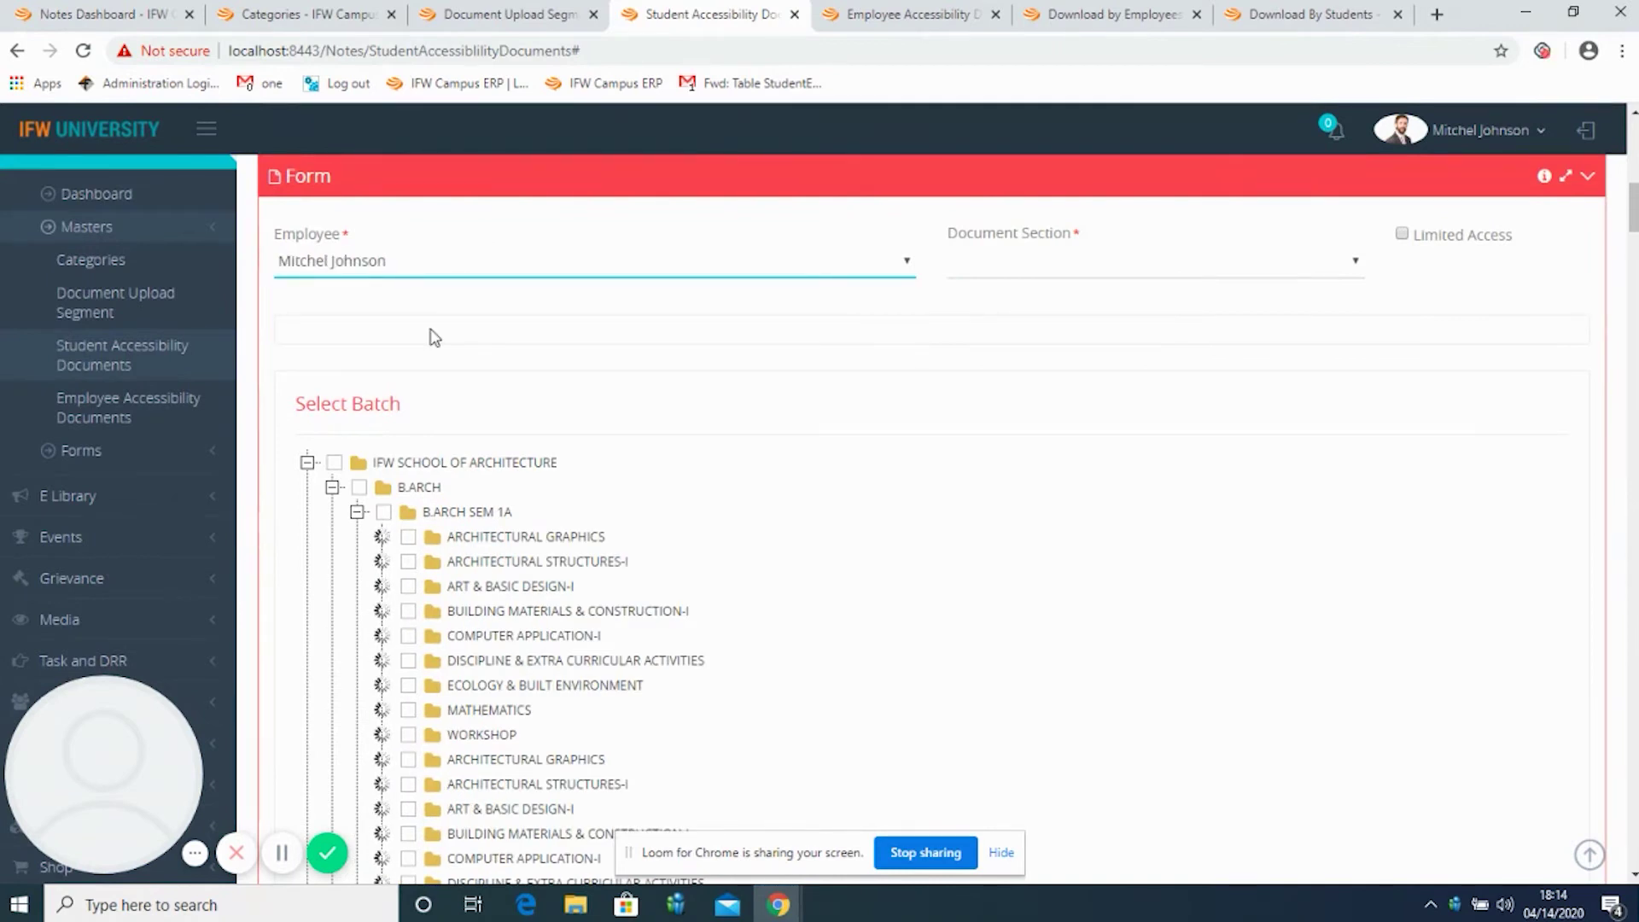
{"action": "left_click", "coordinate": [1033, 265]}
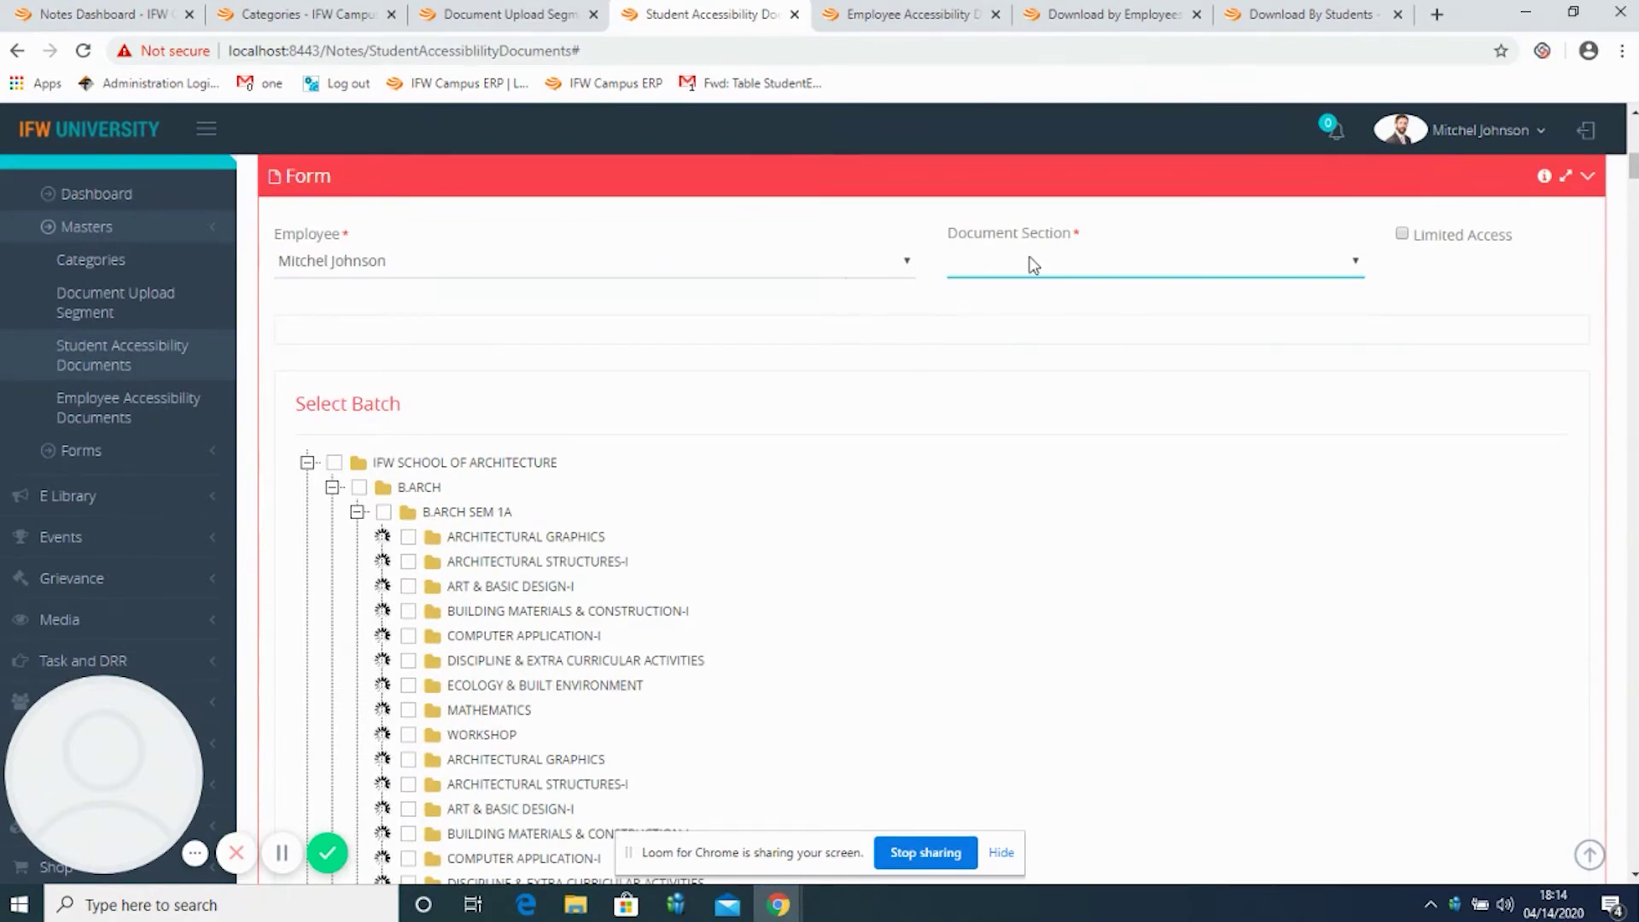
{"action": "left_click", "coordinate": [1034, 268]}
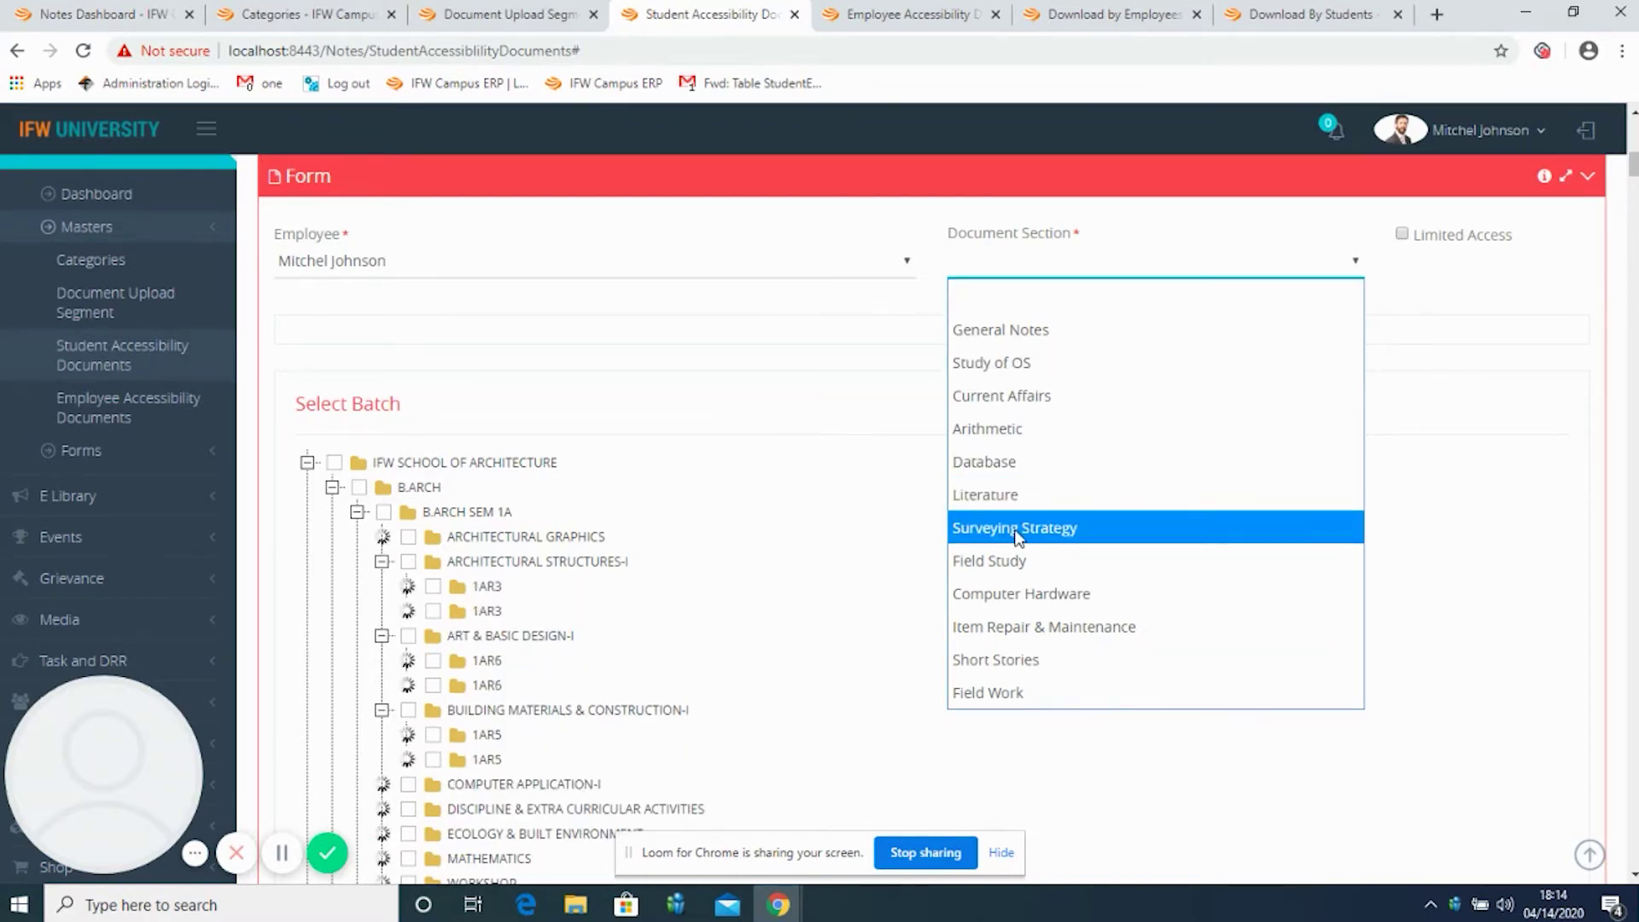
{"action": "left_click", "coordinate": [1016, 527]}
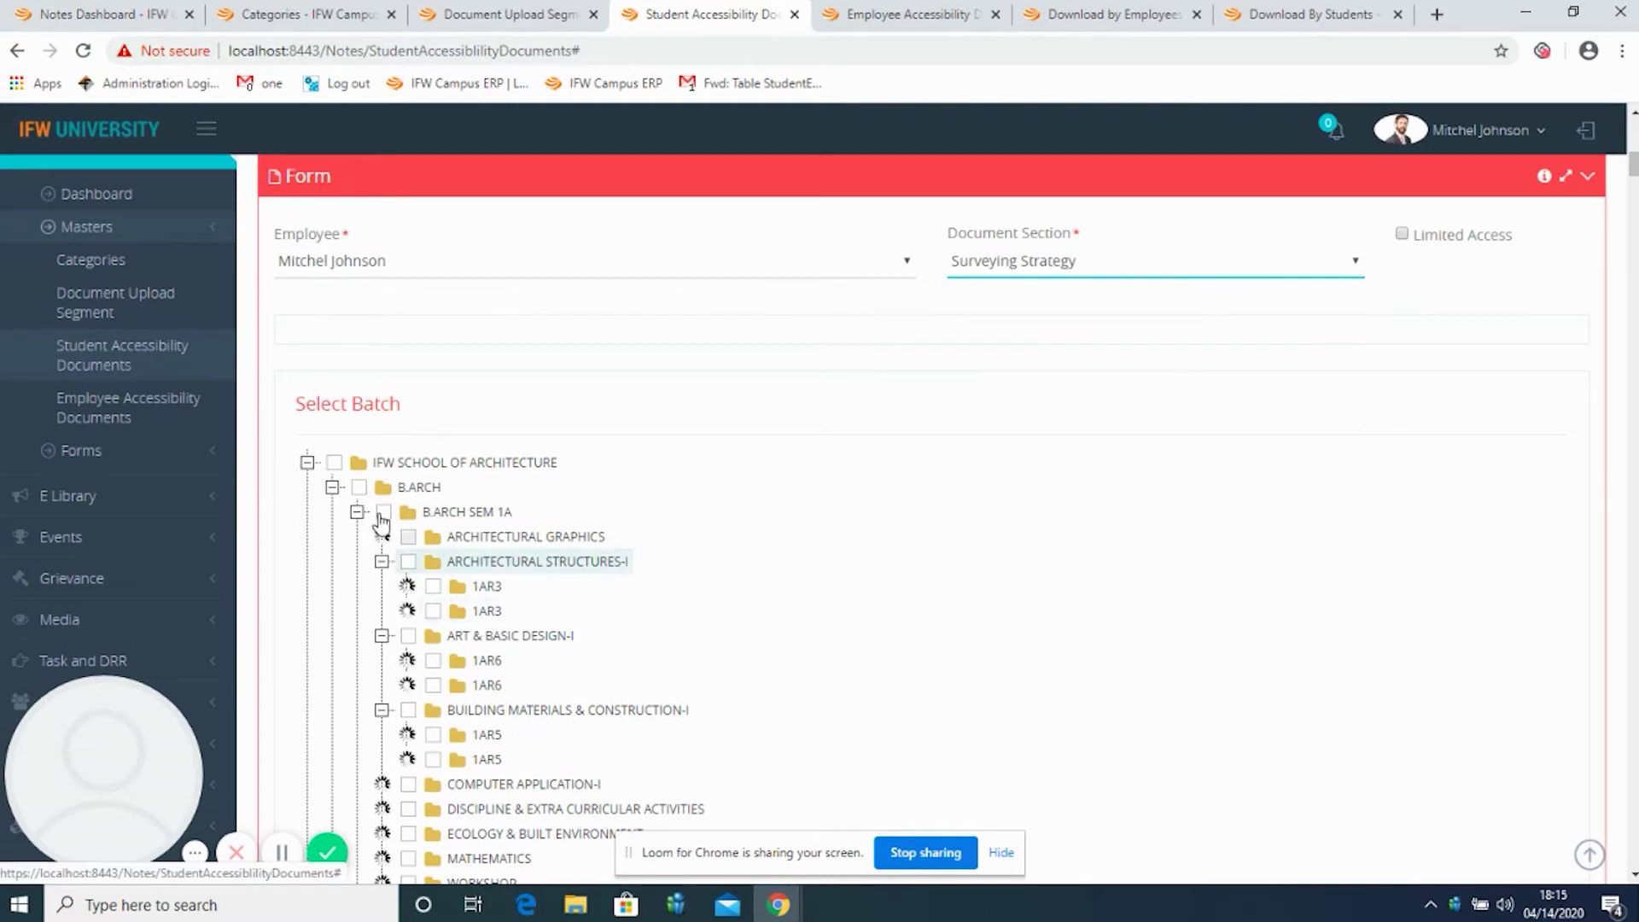
Select the whole B.ARCH SEM 1A batch for the record and enable Limited Access.
{"action": "left_click", "coordinate": [382, 513]}
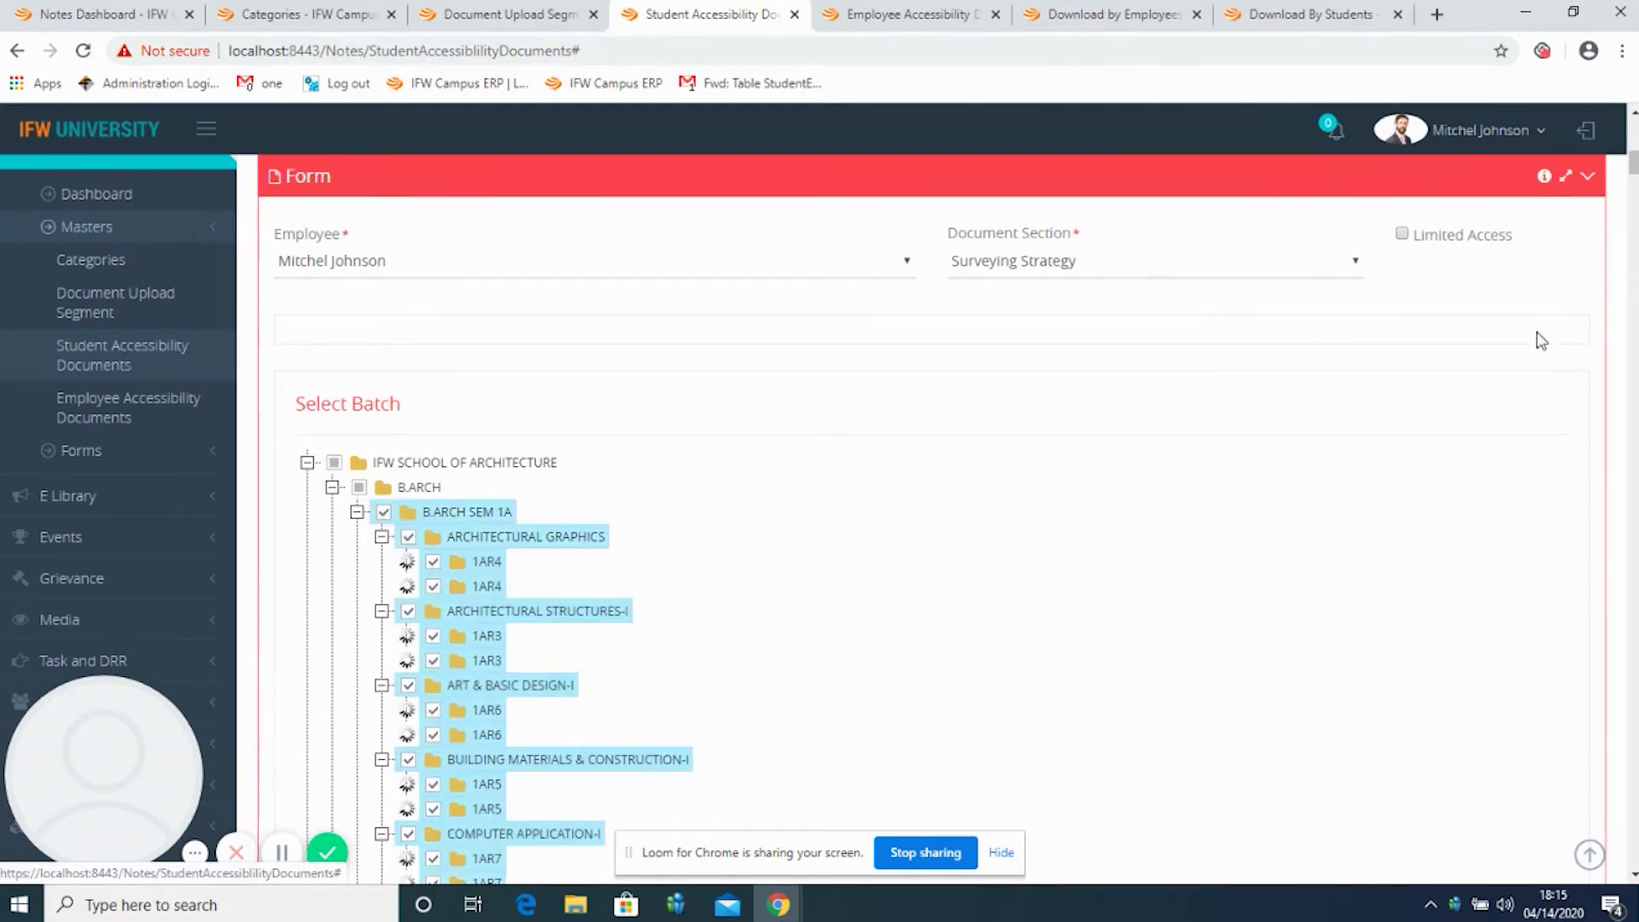
{"action": "left_click", "coordinate": [1403, 236]}
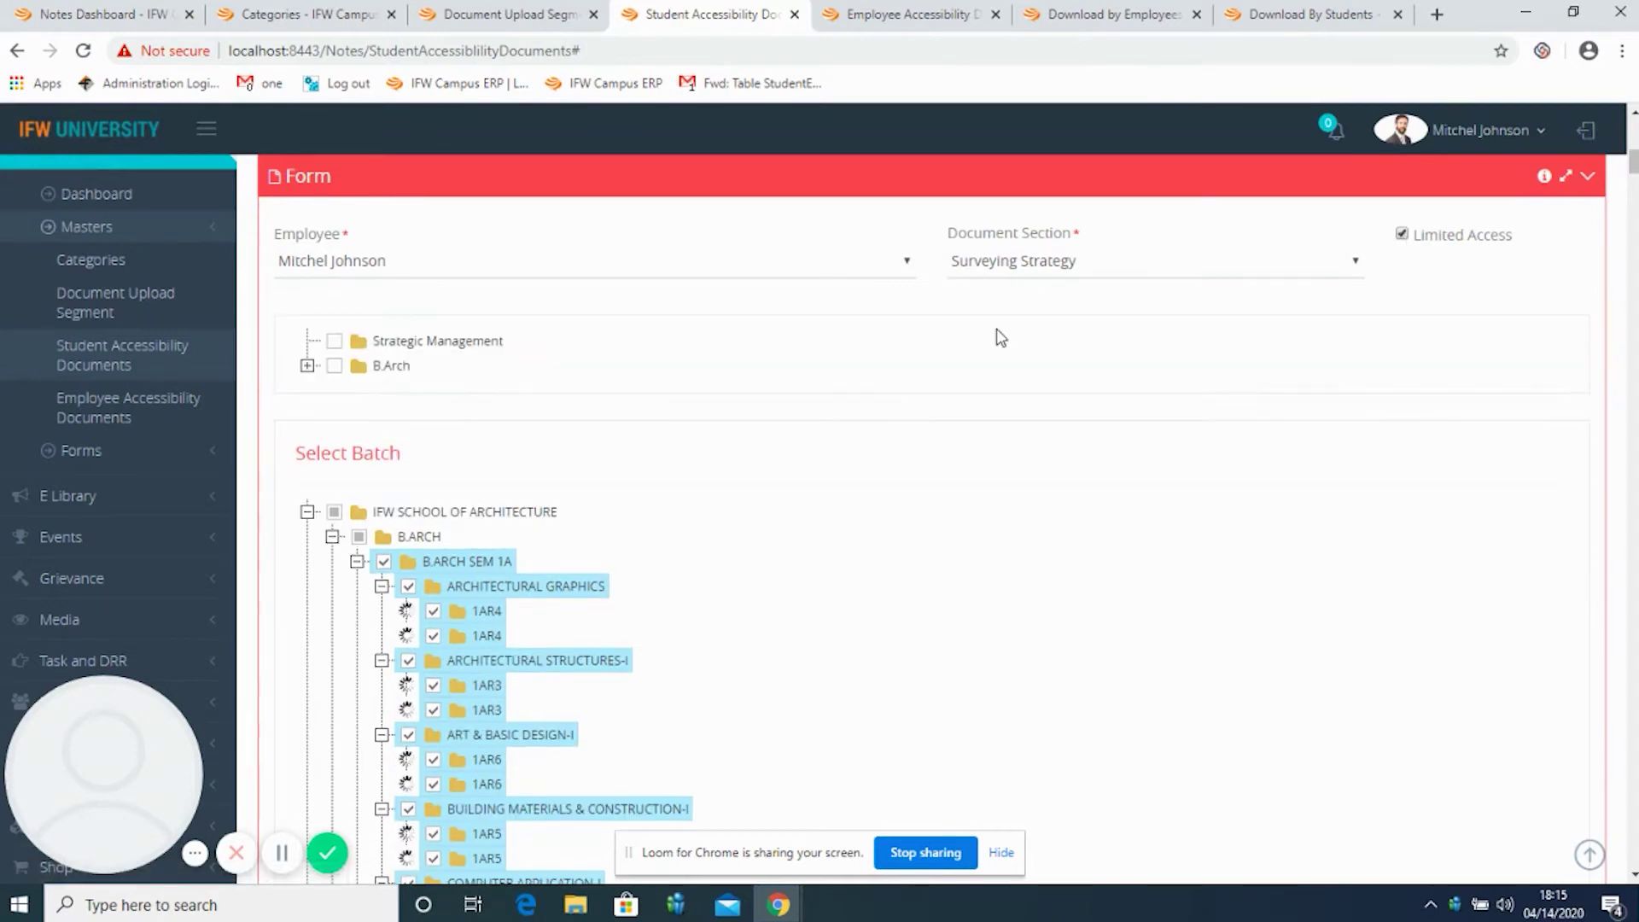
Limit the student record to the Ist Year documents under B.Arch and save it.
{"action": "left_click", "coordinate": [307, 365]}
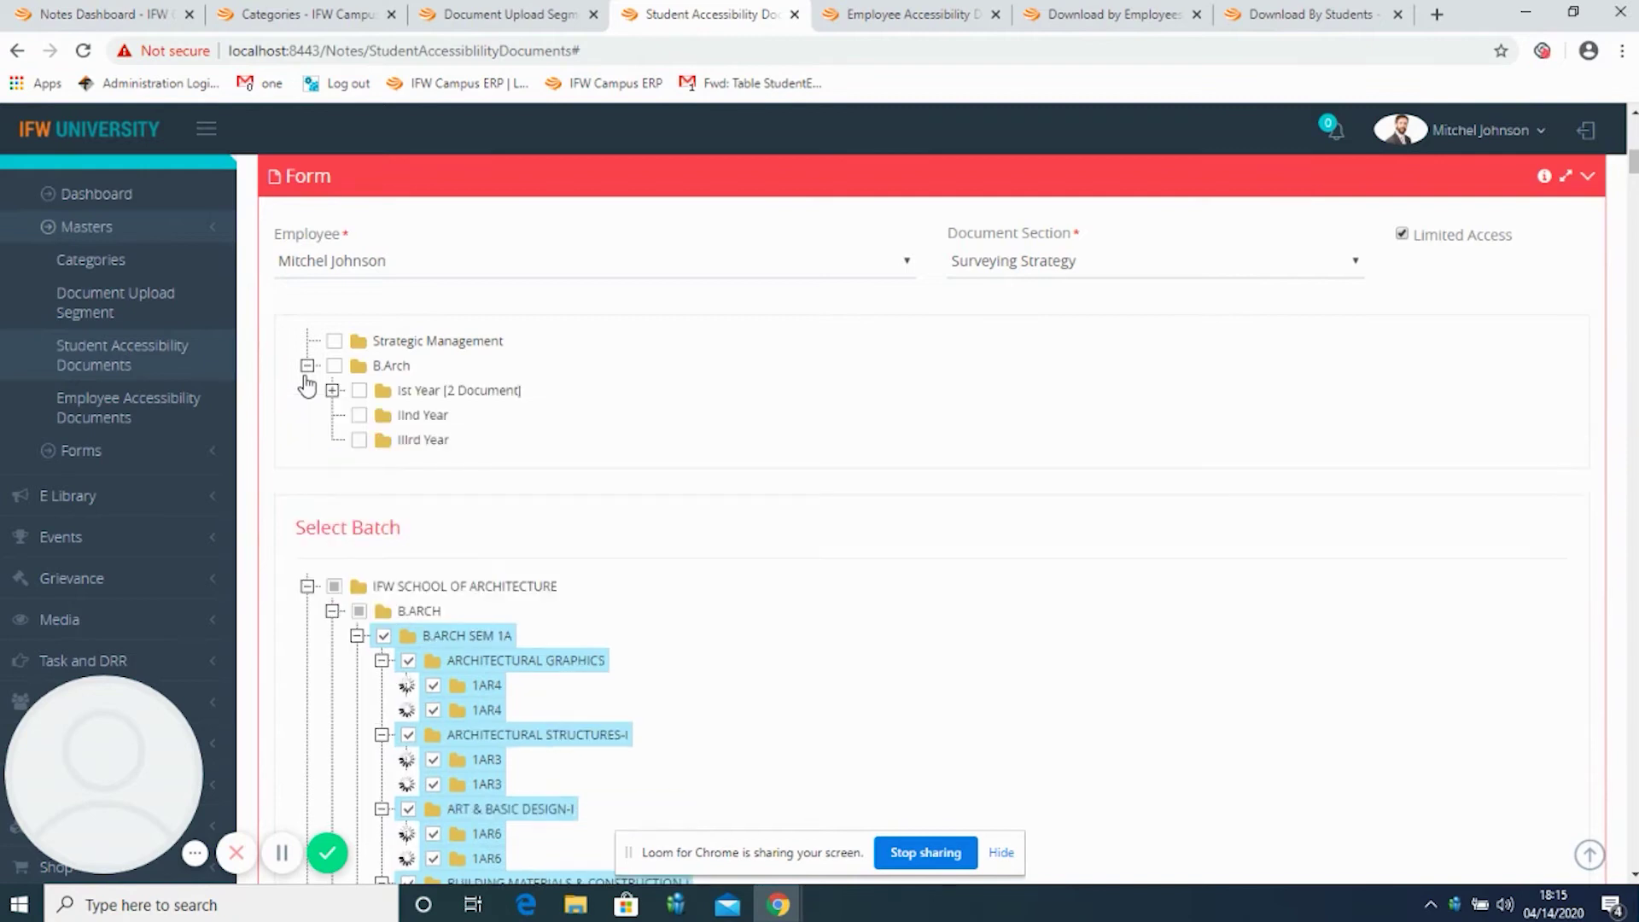
{"action": "left_click", "coordinate": [359, 392]}
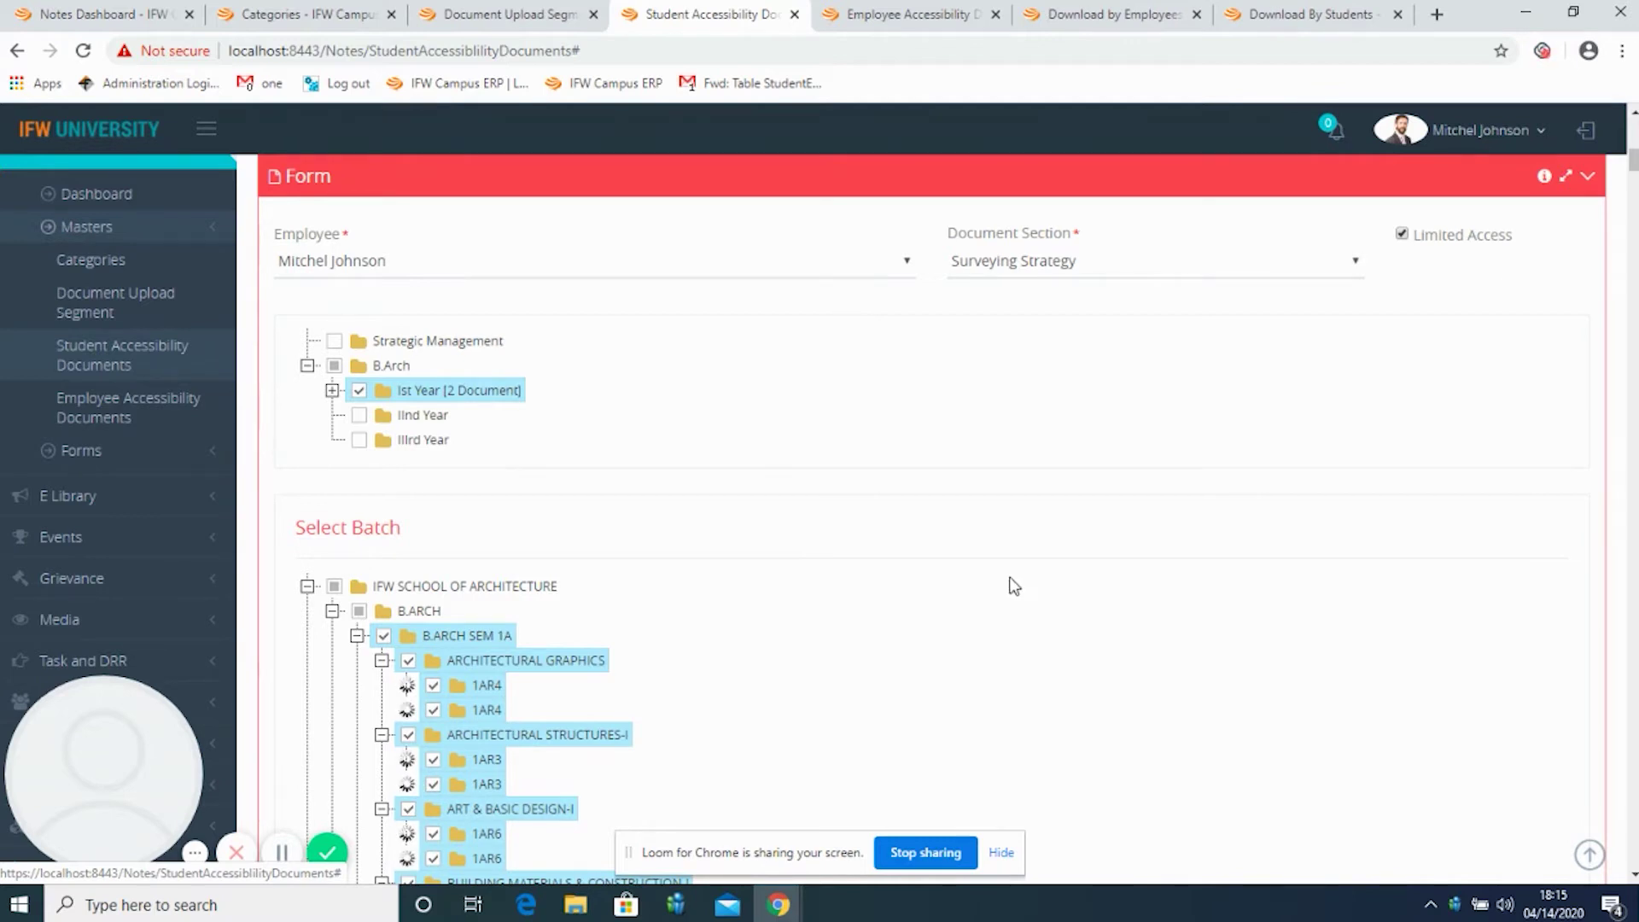
{"action": "scroll", "coordinate": [1015, 586], "scroll_direction": "down", "scroll_amount": 10}
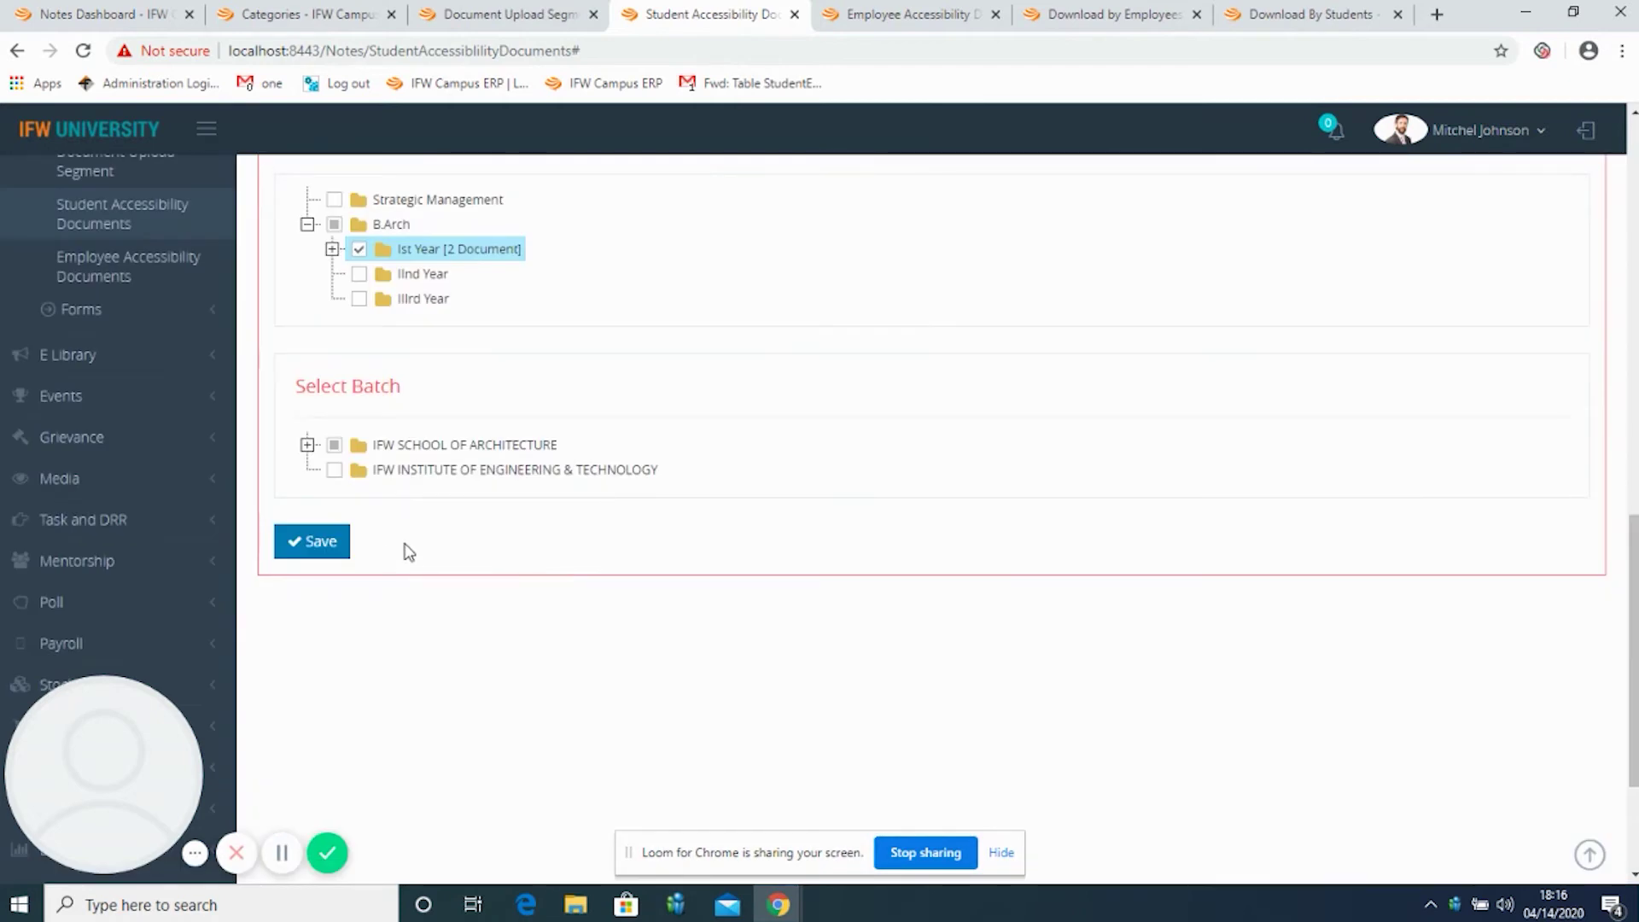
{"action": "left_click", "coordinate": [317, 545]}
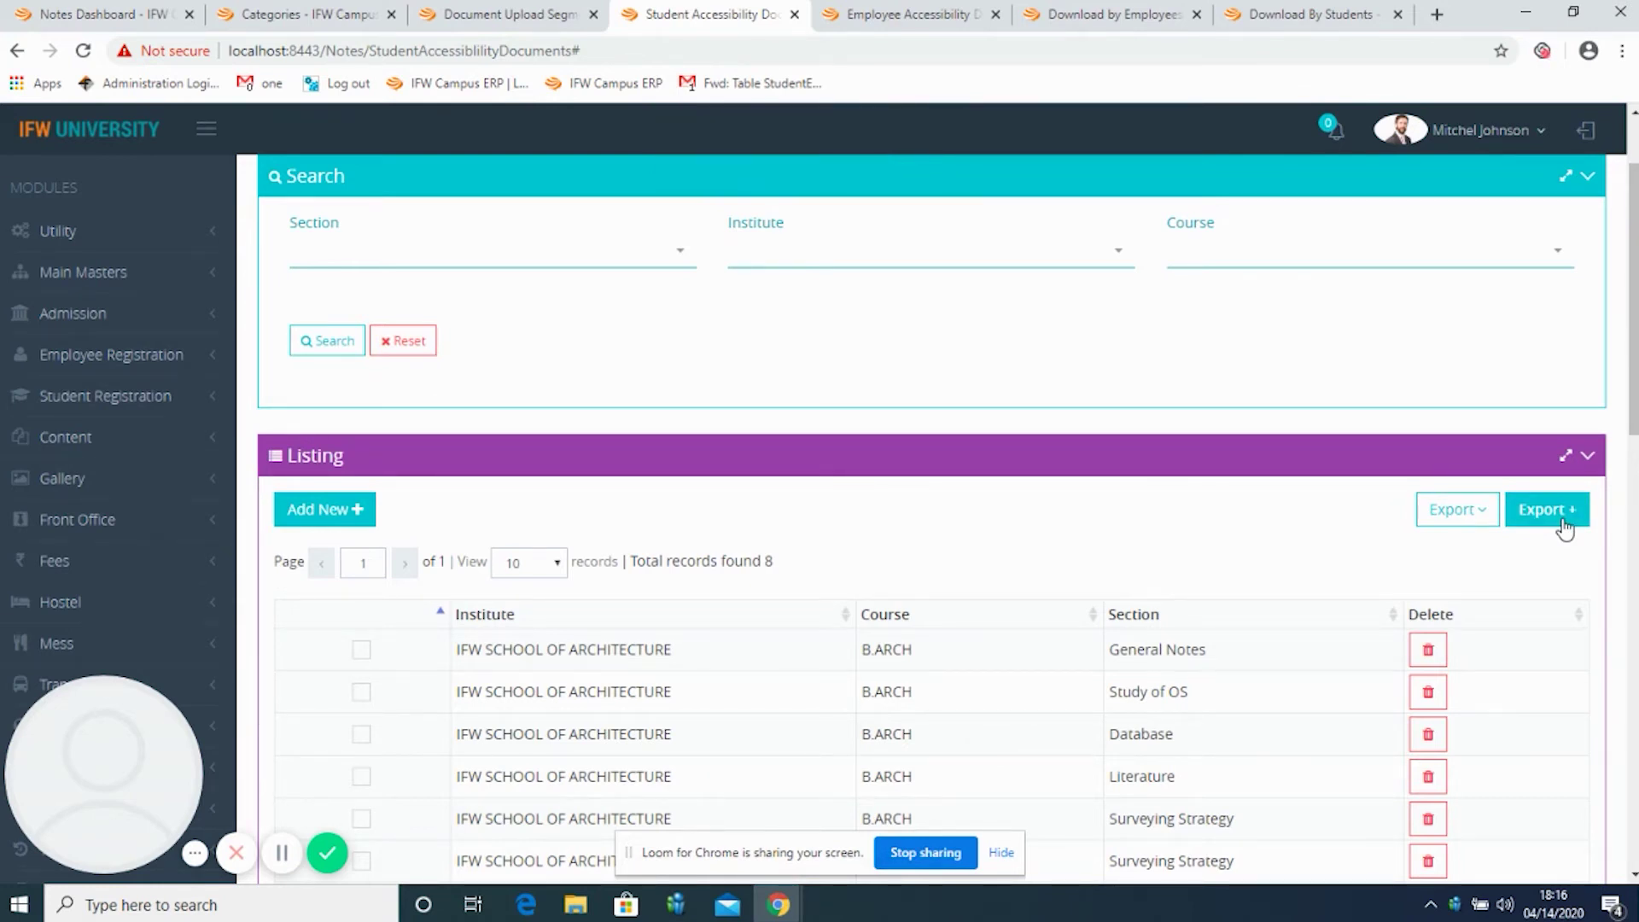
Start a new record on the Employee Accessibility Documents page with the available employee as uploader and the document section Field Study.
{"action": "key", "text": "ctrl+Tab"}
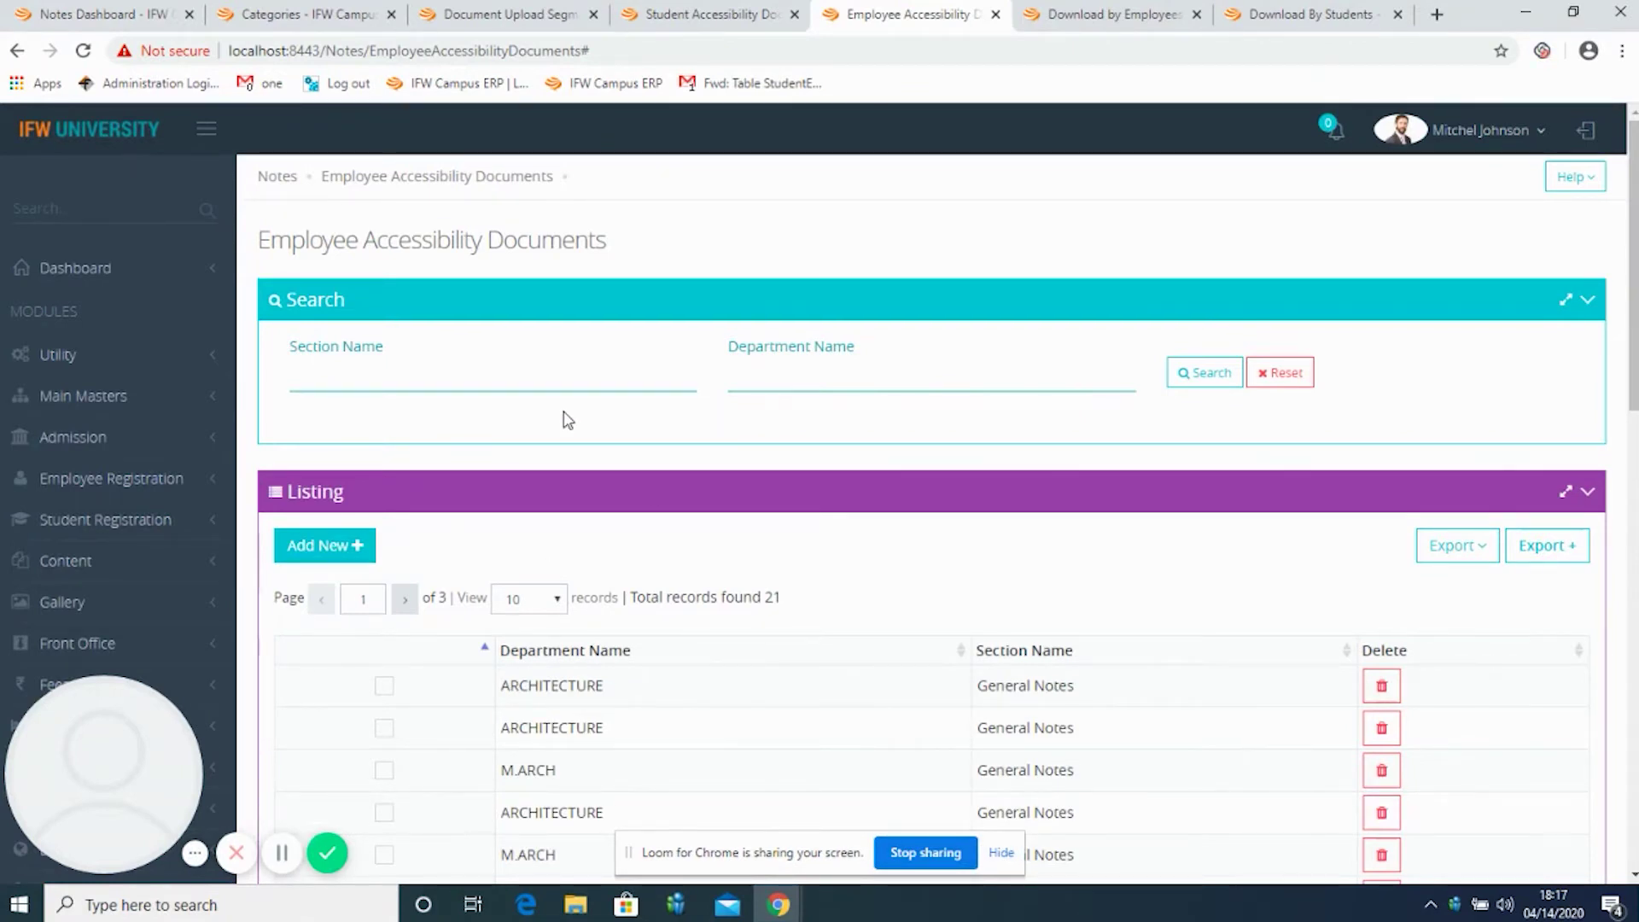
{"action": "left_click", "coordinate": [355, 546]}
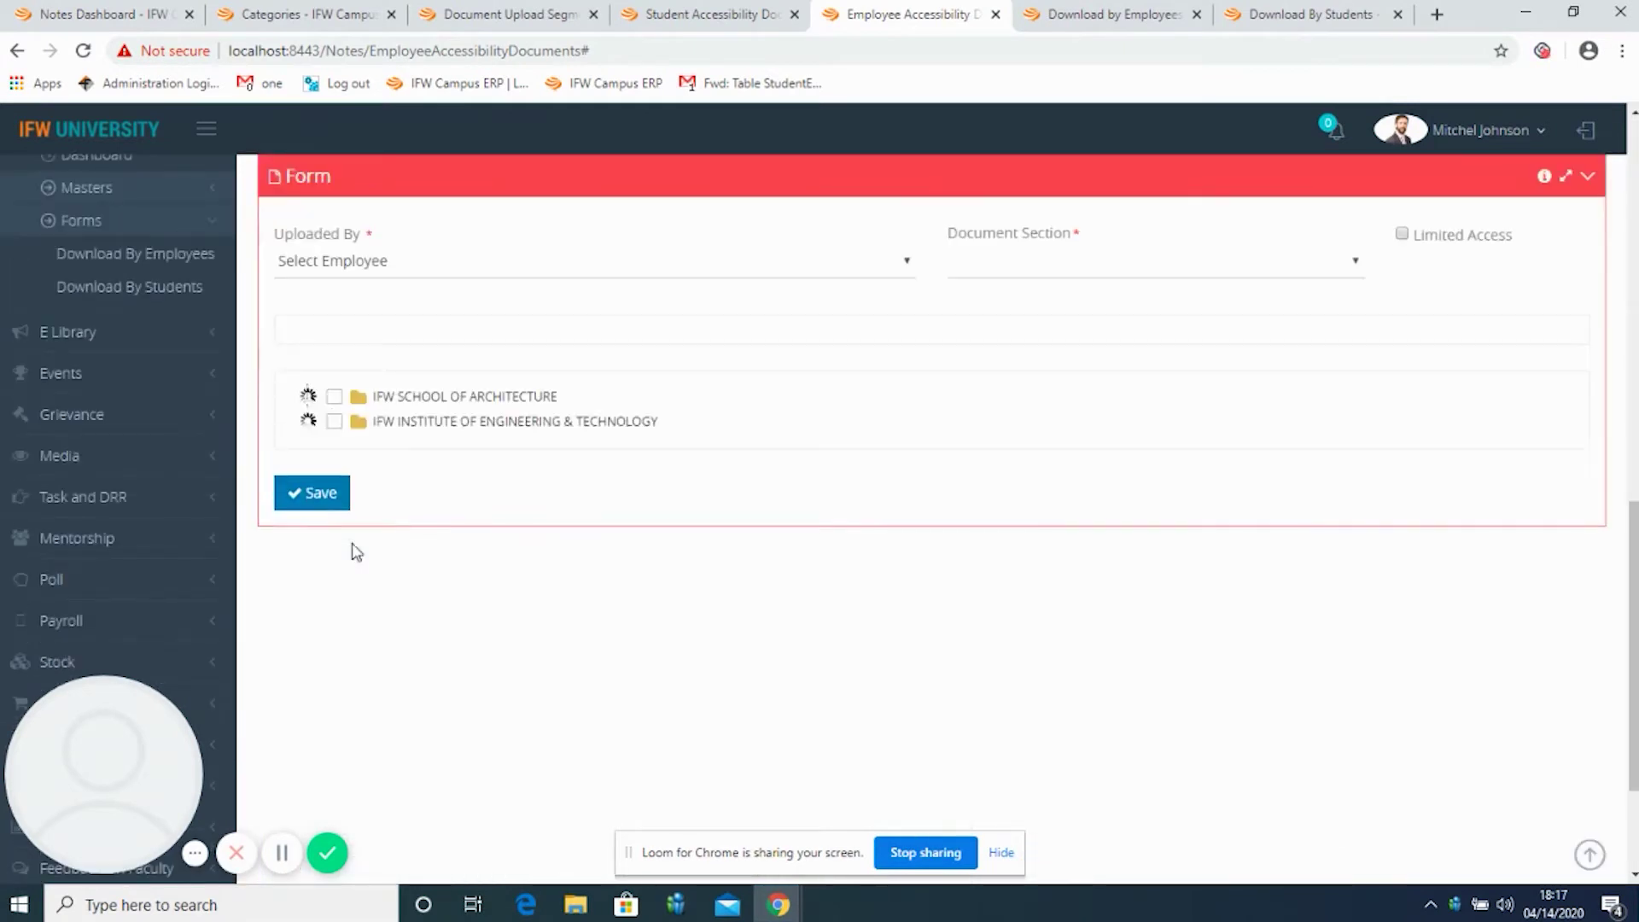
{"action": "left_click", "coordinate": [406, 262]}
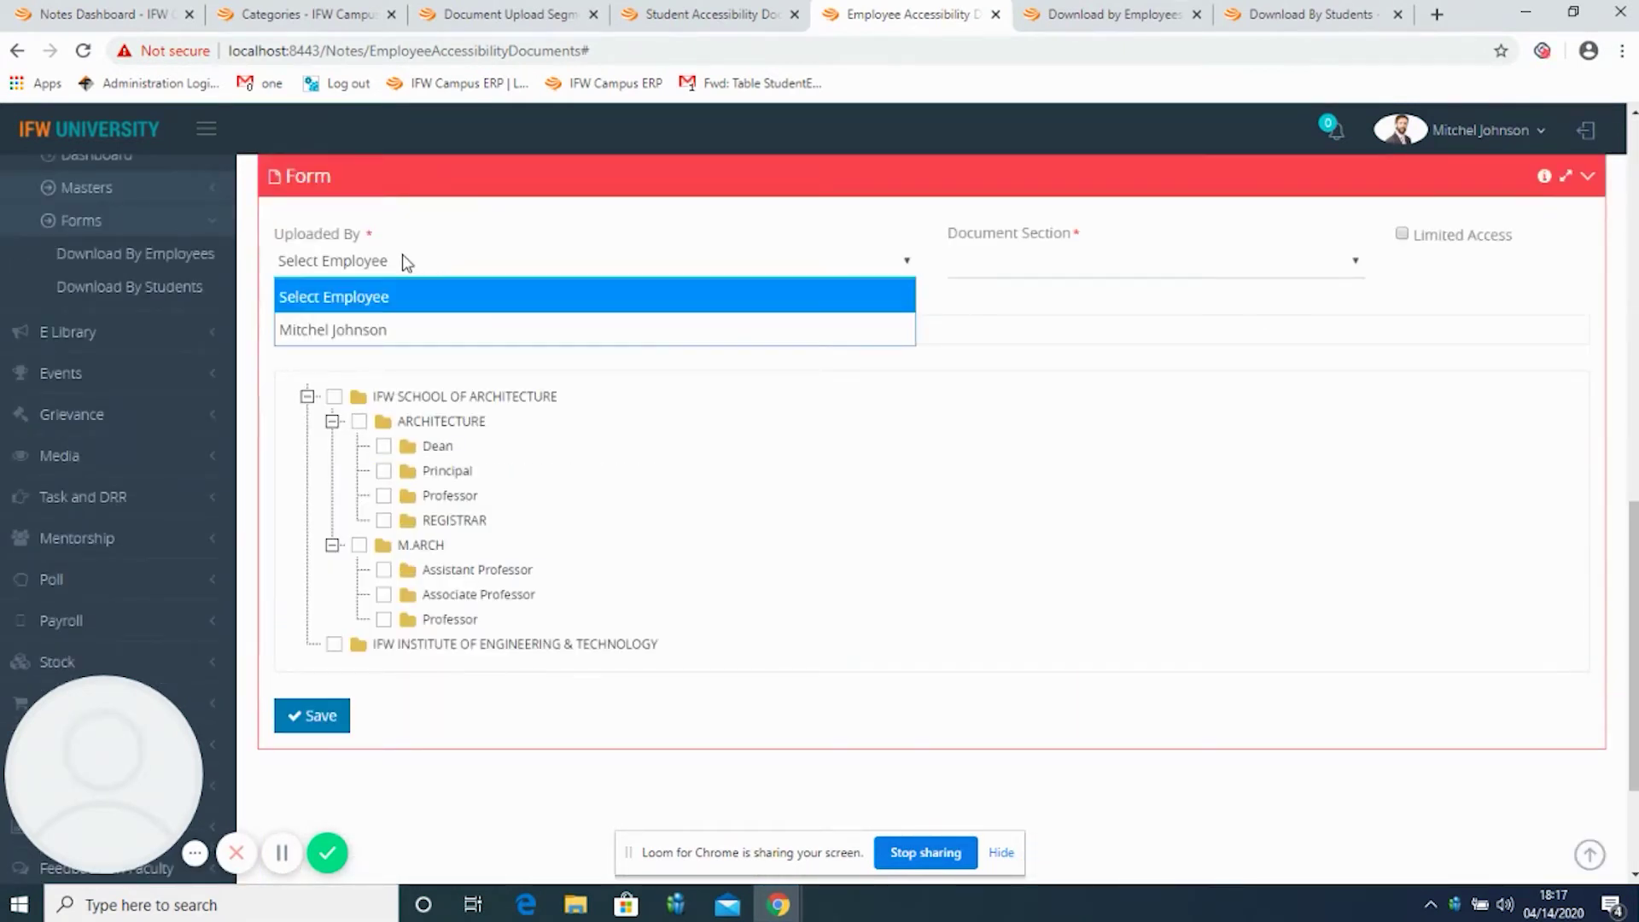
{"action": "left_click", "coordinate": [373, 333]}
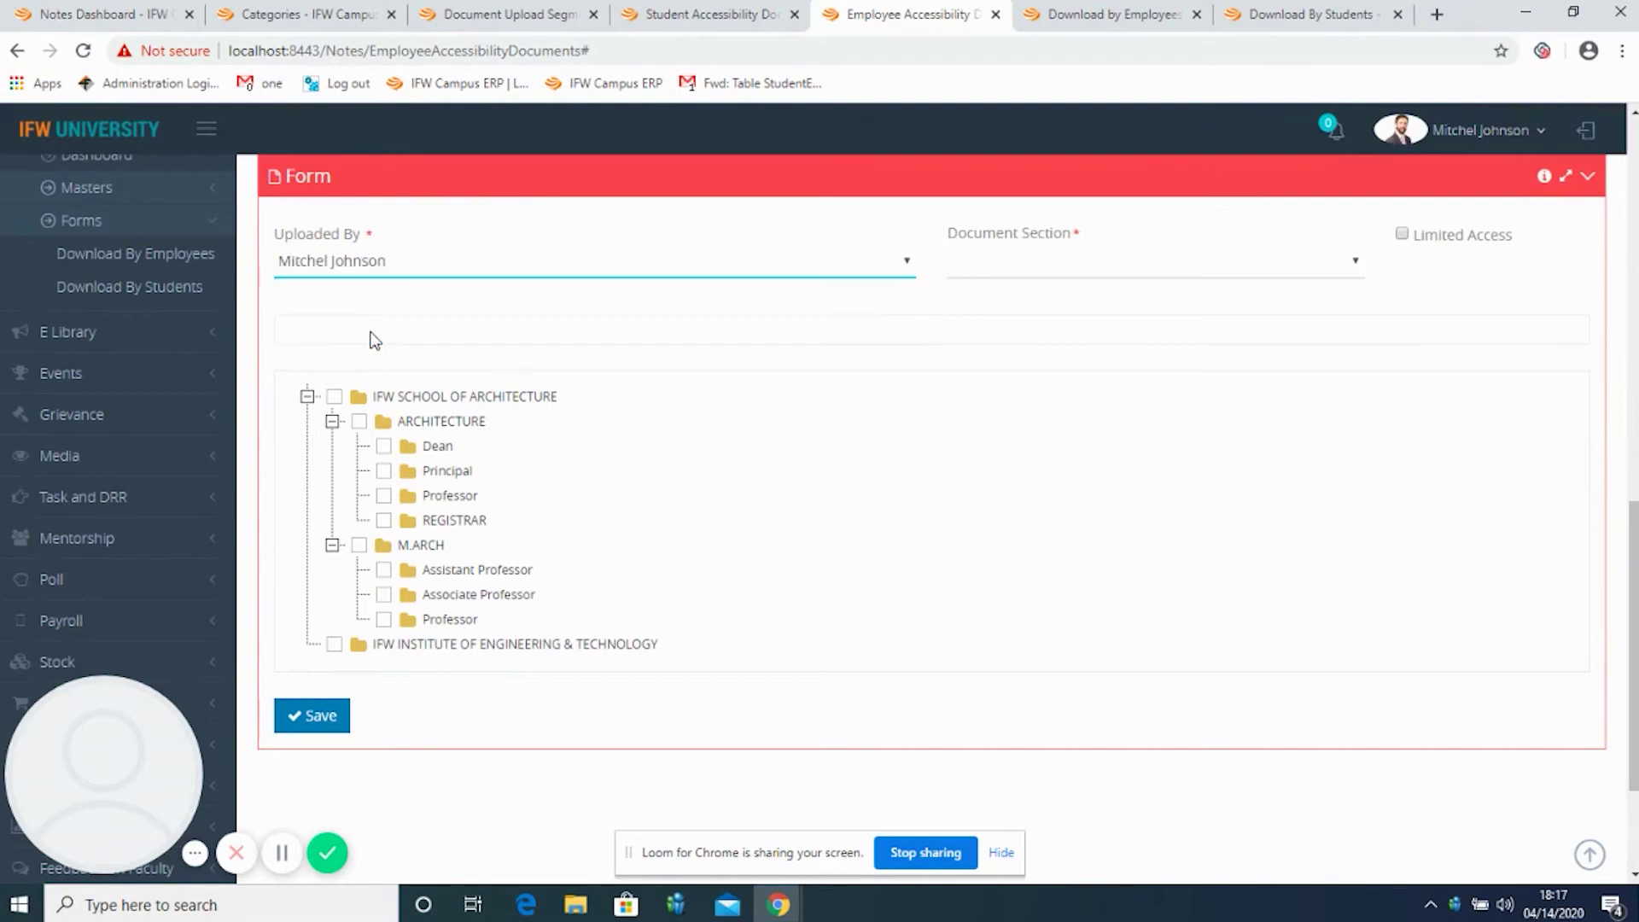
{"action": "left_click", "coordinate": [1016, 266]}
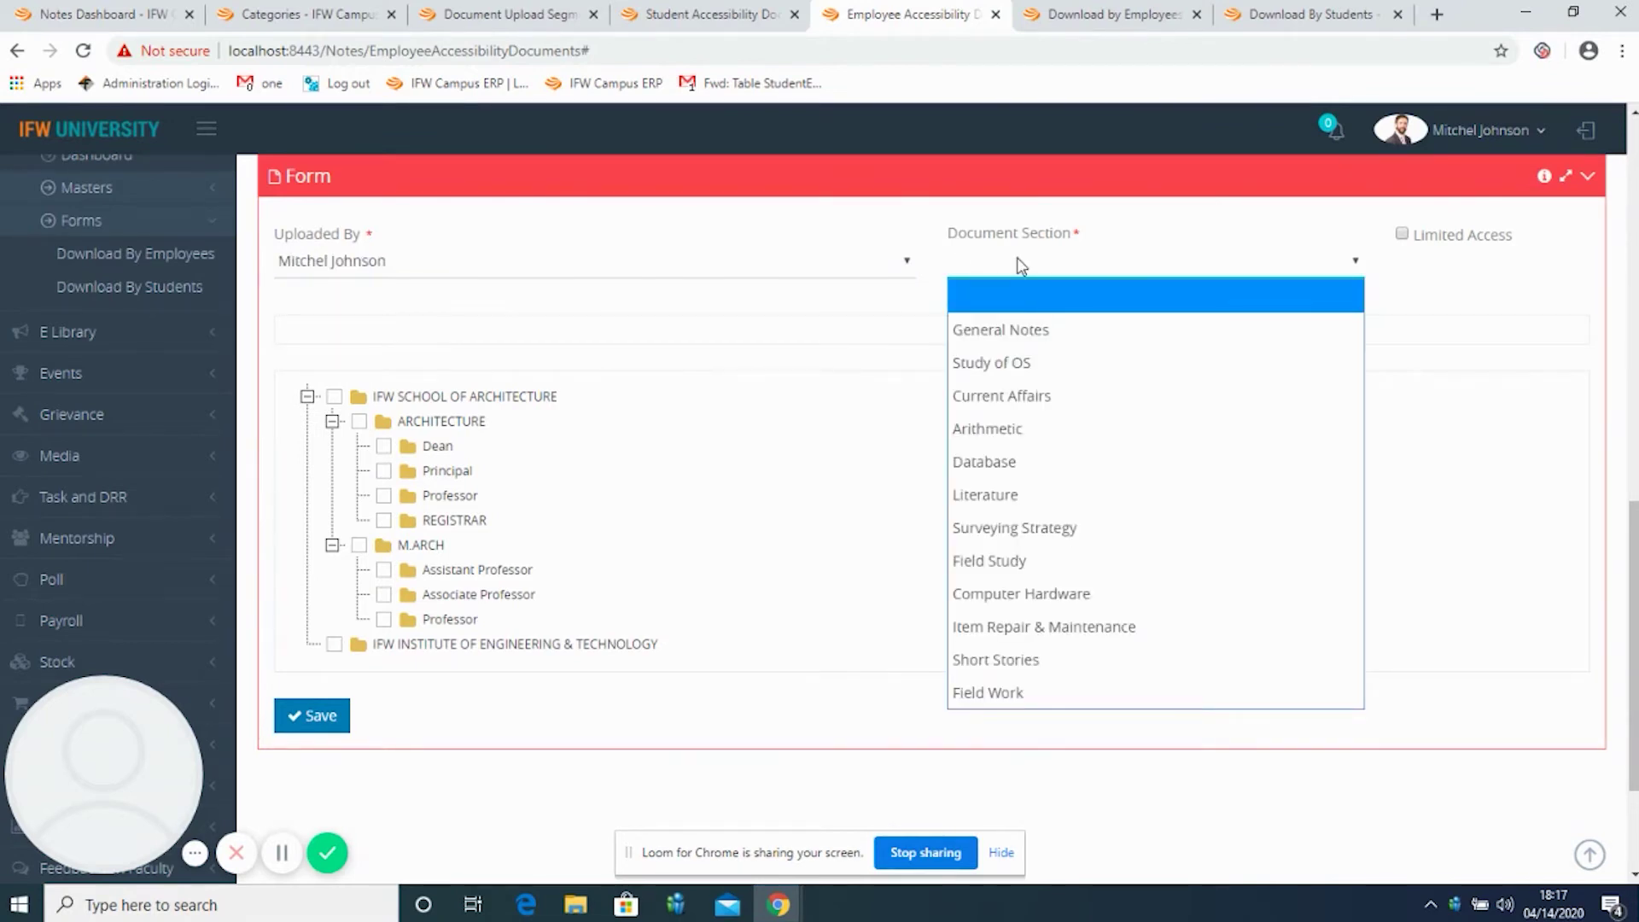
{"action": "left_click", "coordinate": [1043, 557]}
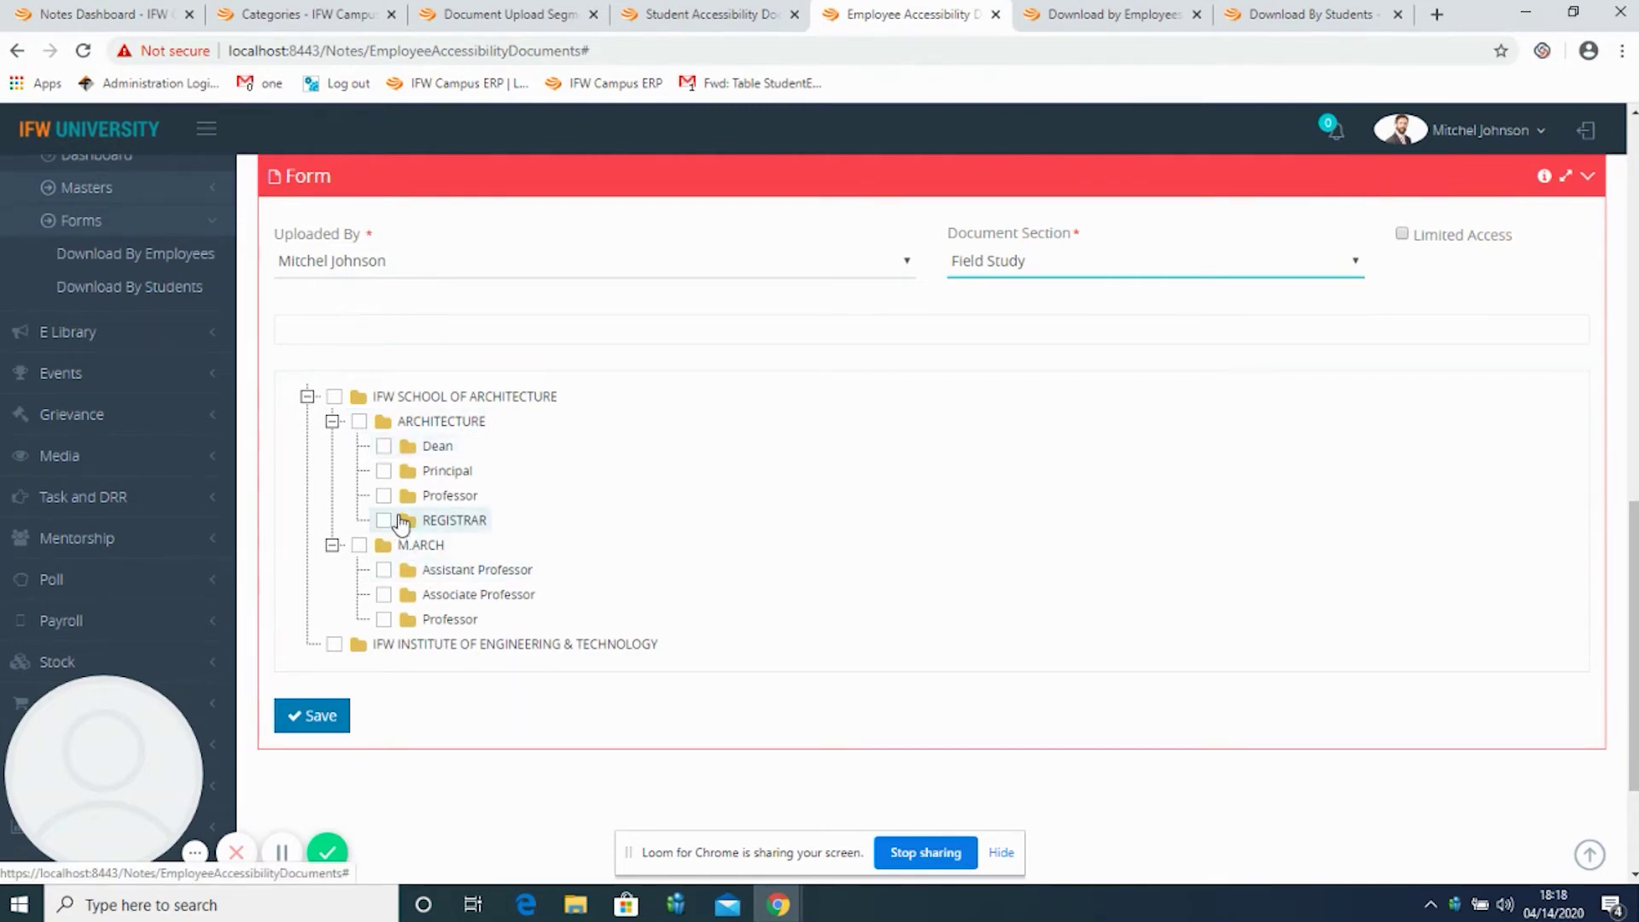
Grant access to the whole ARCHITECTURE department and the M.ARCH Associate Professor, and save the employee record.
{"action": "left_click", "coordinate": [358, 420]}
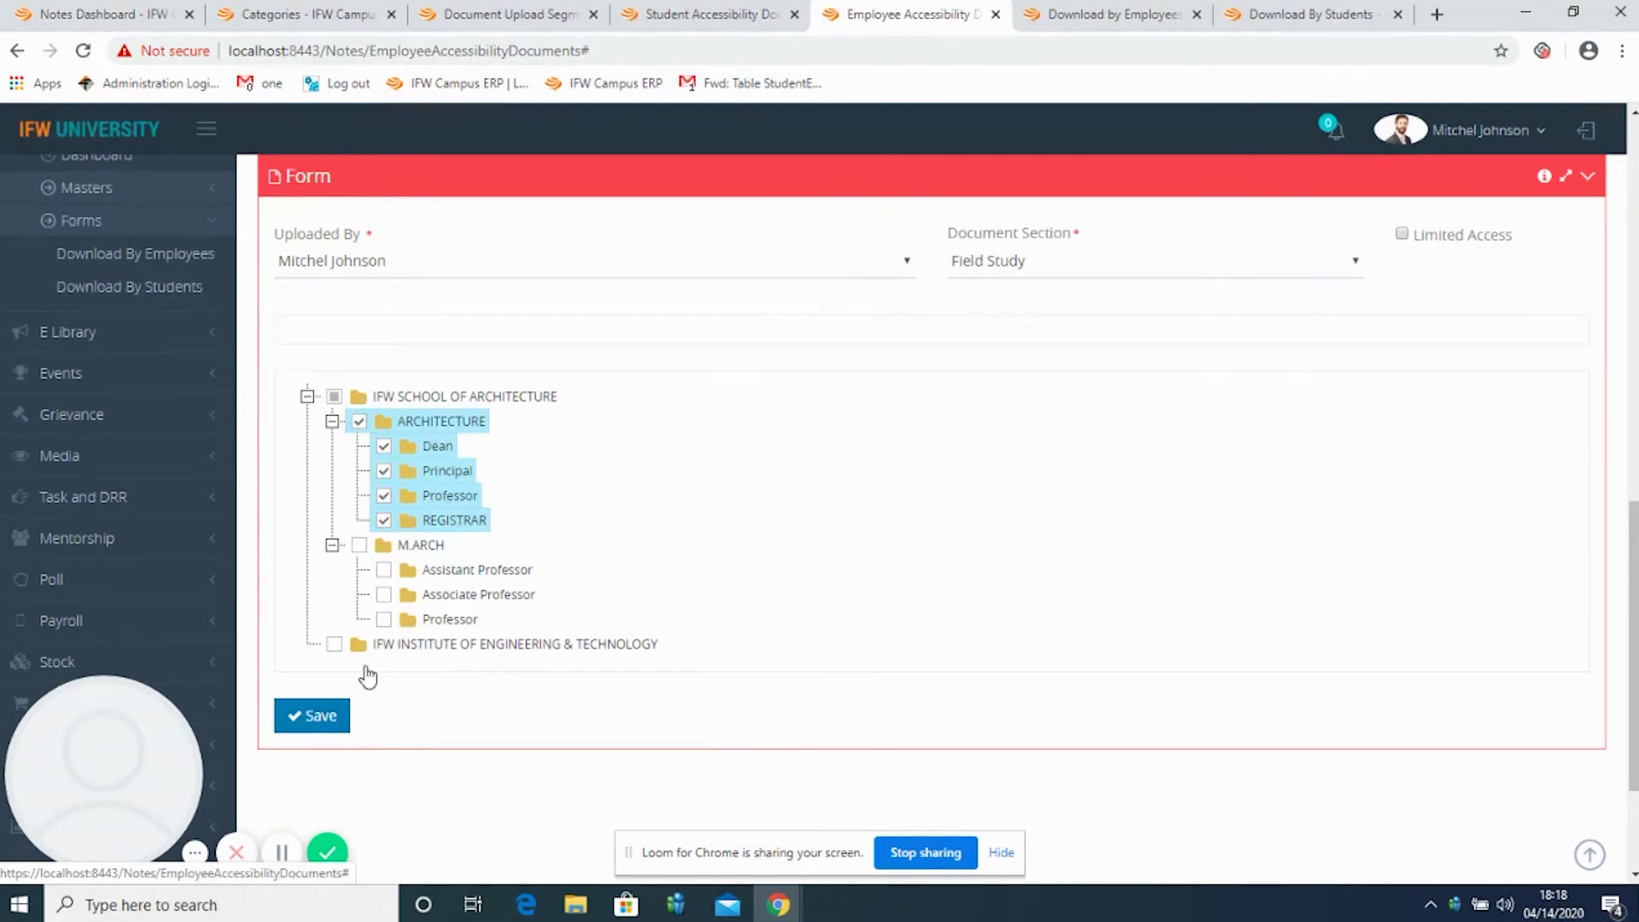
{"action": "left_click", "coordinate": [383, 596]}
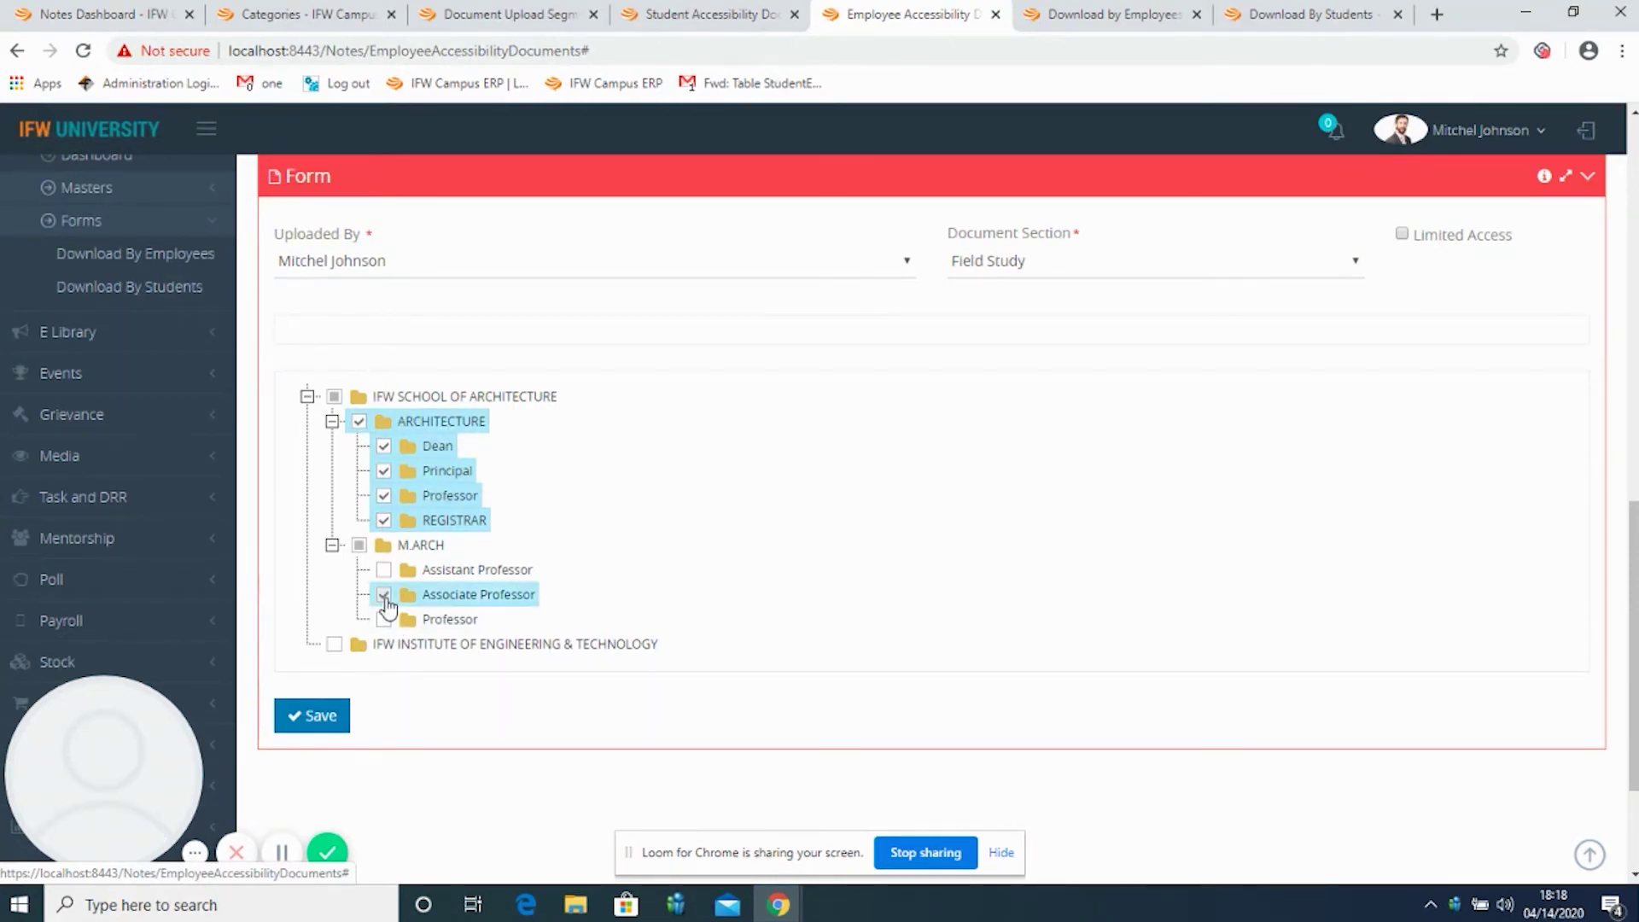
{"action": "left_click", "coordinate": [322, 717]}
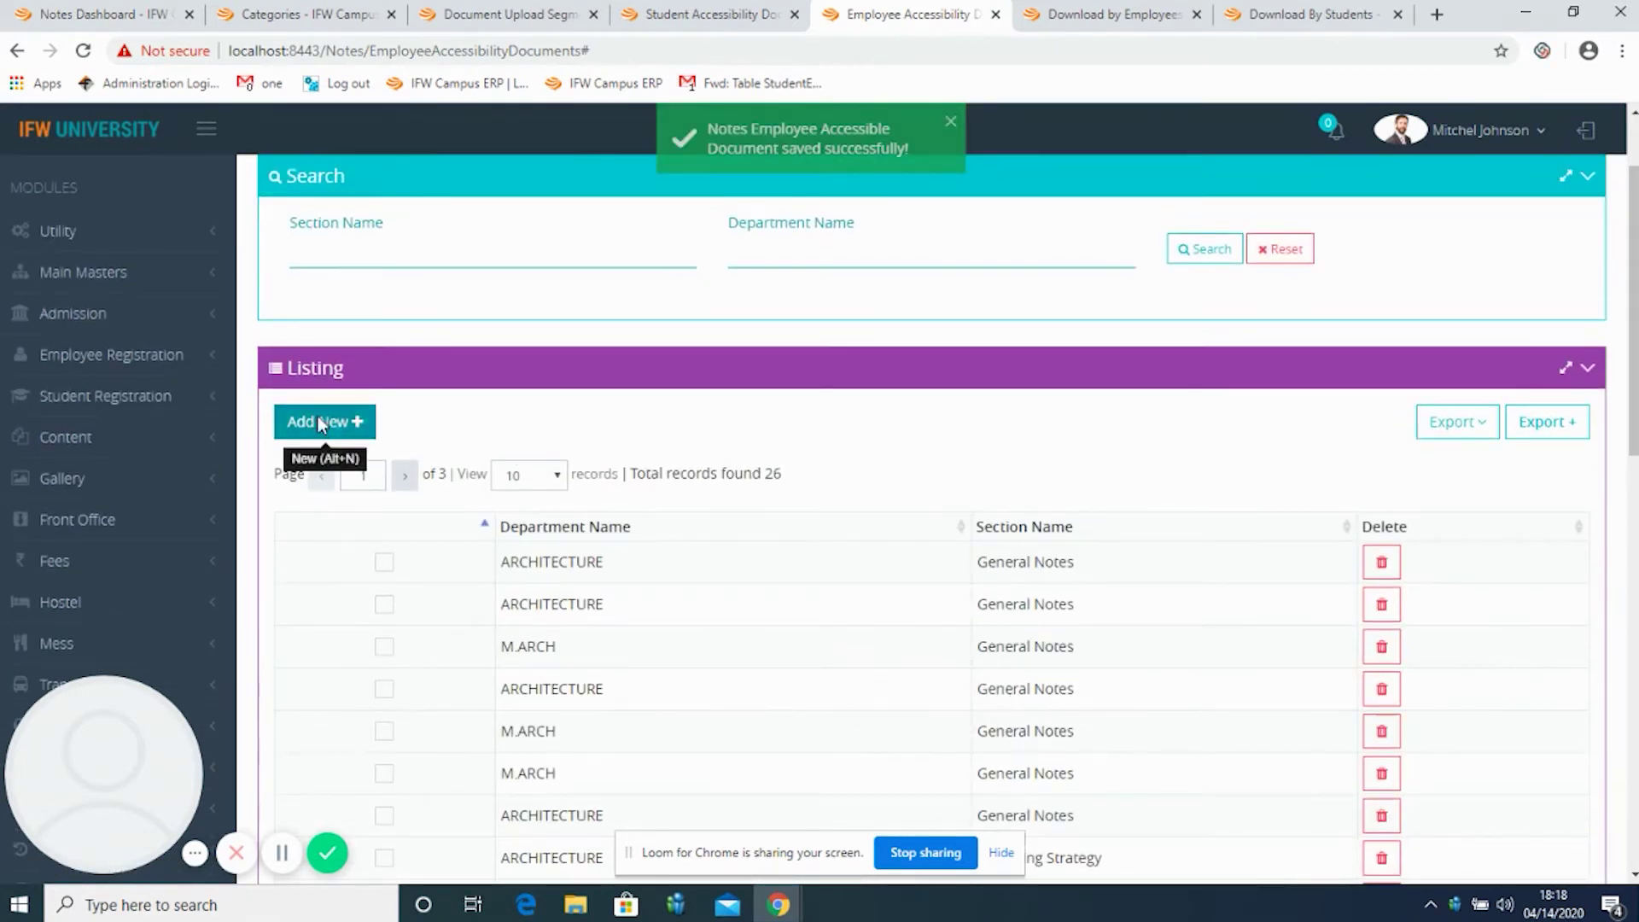
Start another employee accessibility record with the available uploader, document section Study of OS and Limited Access enabled.
{"action": "left_click", "coordinate": [320, 424]}
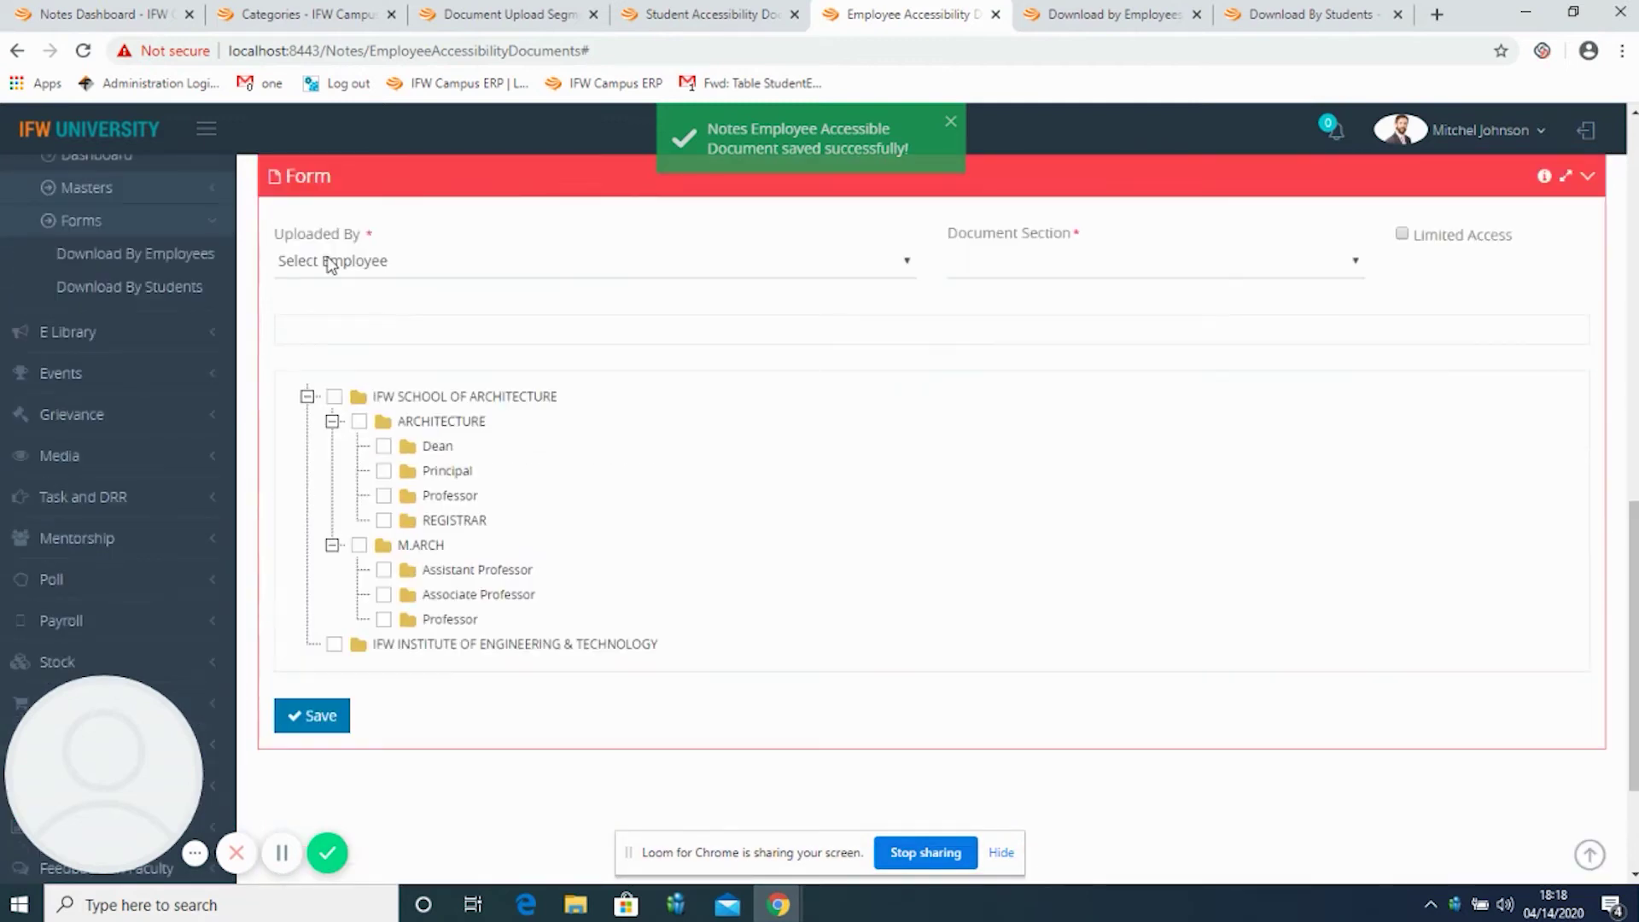
{"action": "left_click", "coordinate": [330, 263]}
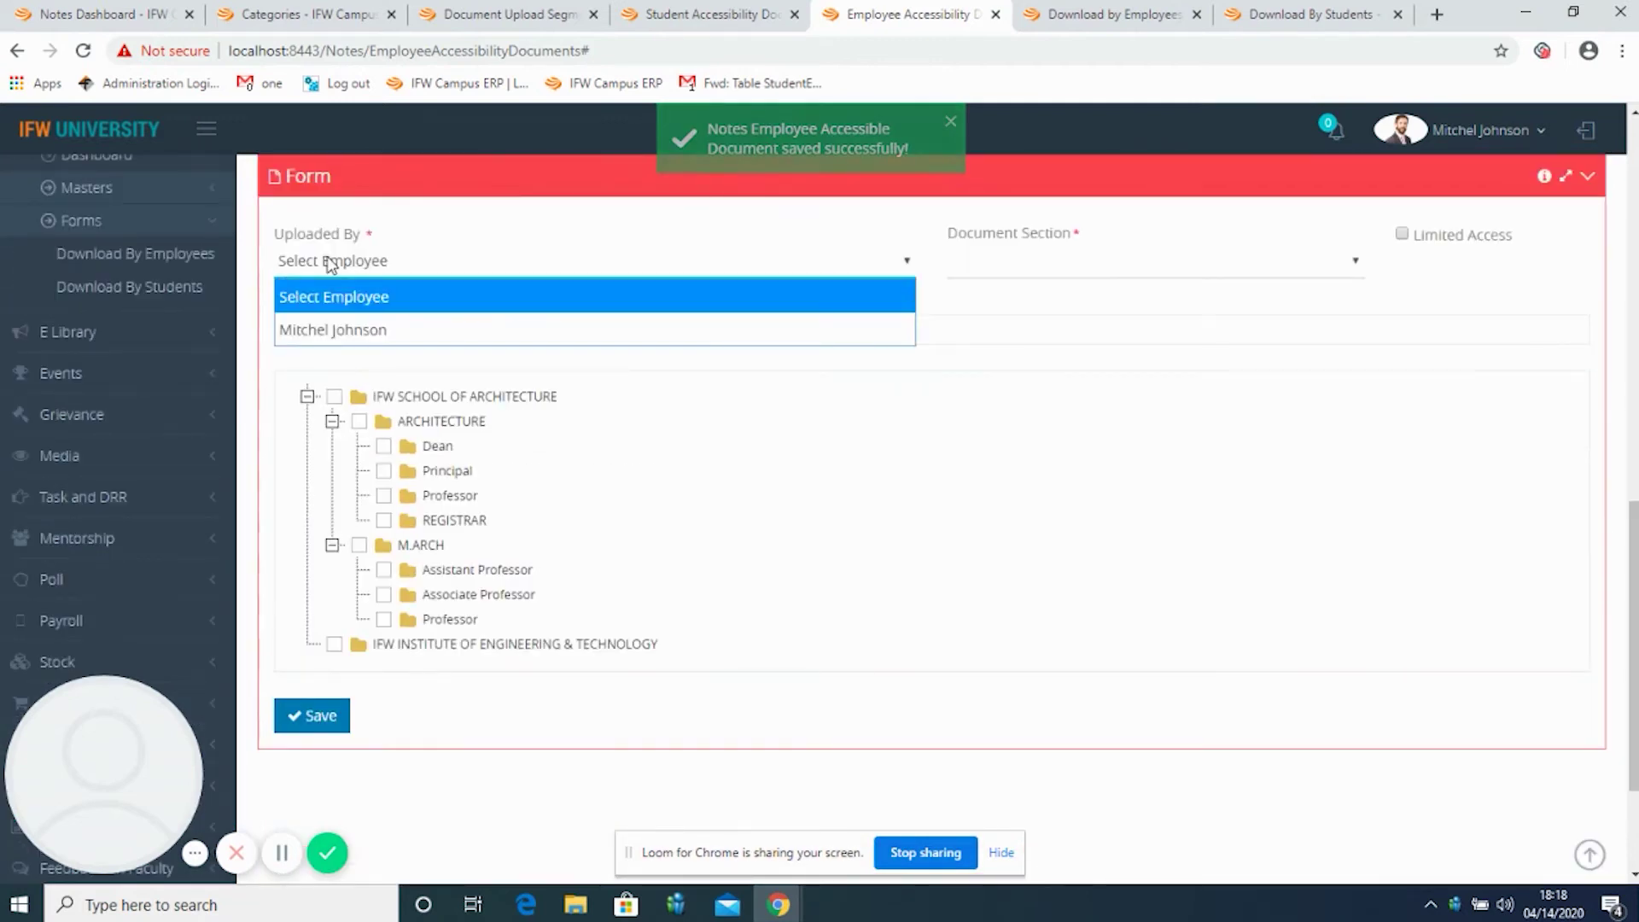
{"action": "left_click", "coordinate": [331, 333]}
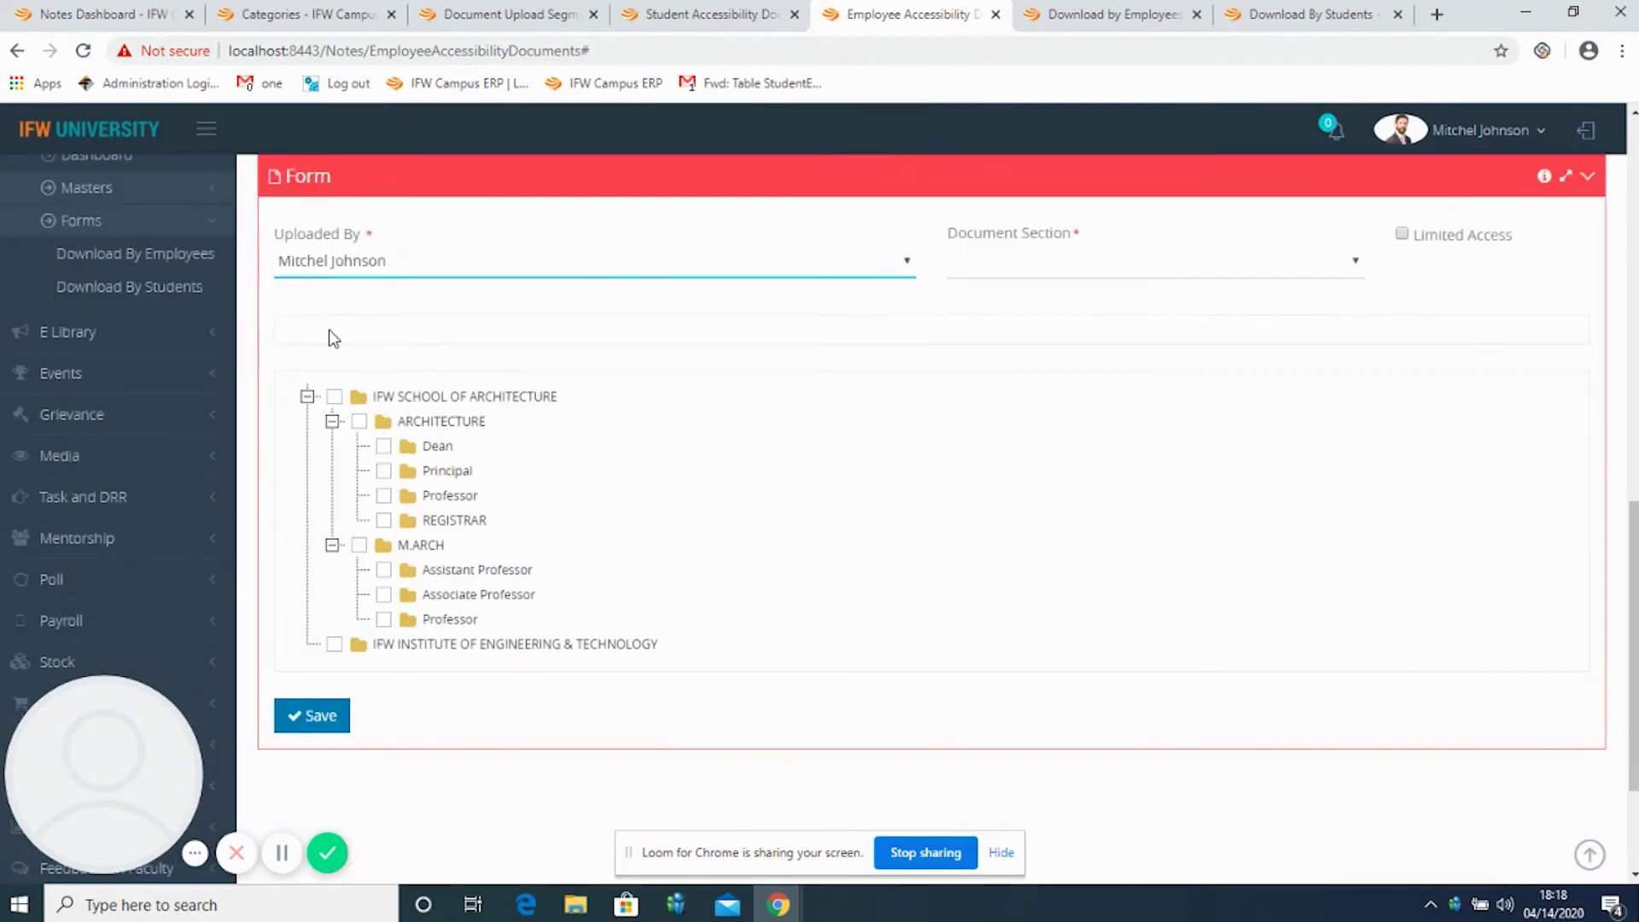
{"action": "left_click", "coordinate": [1013, 271]}
{"action": "left_click", "coordinate": [1025, 378]}
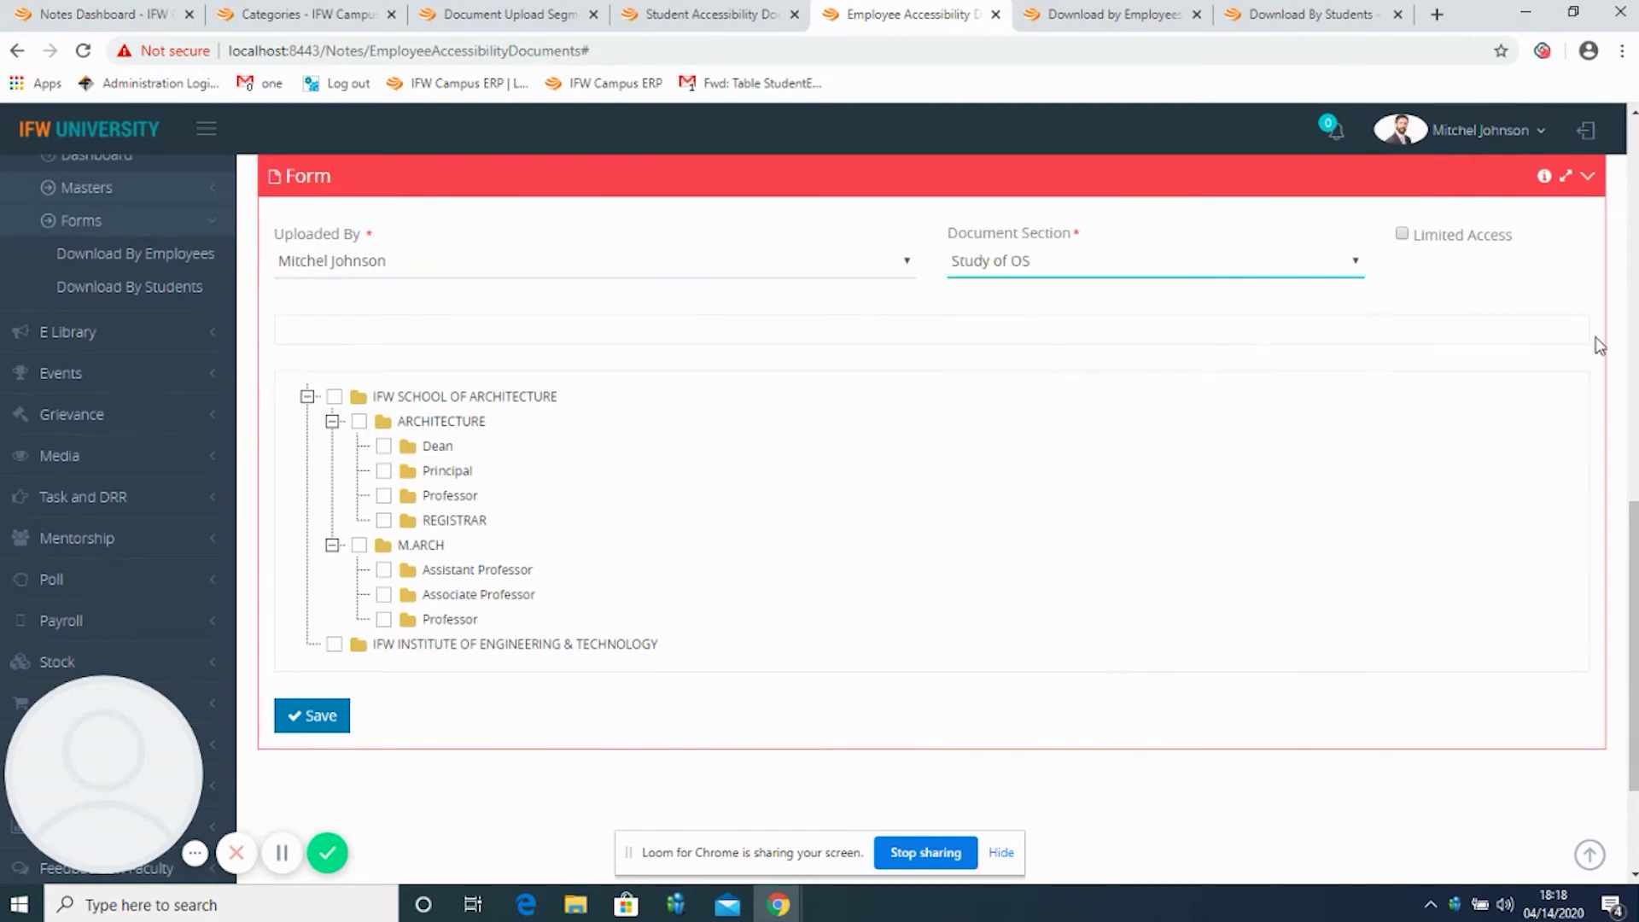
{"action": "left_click", "coordinate": [1401, 235]}
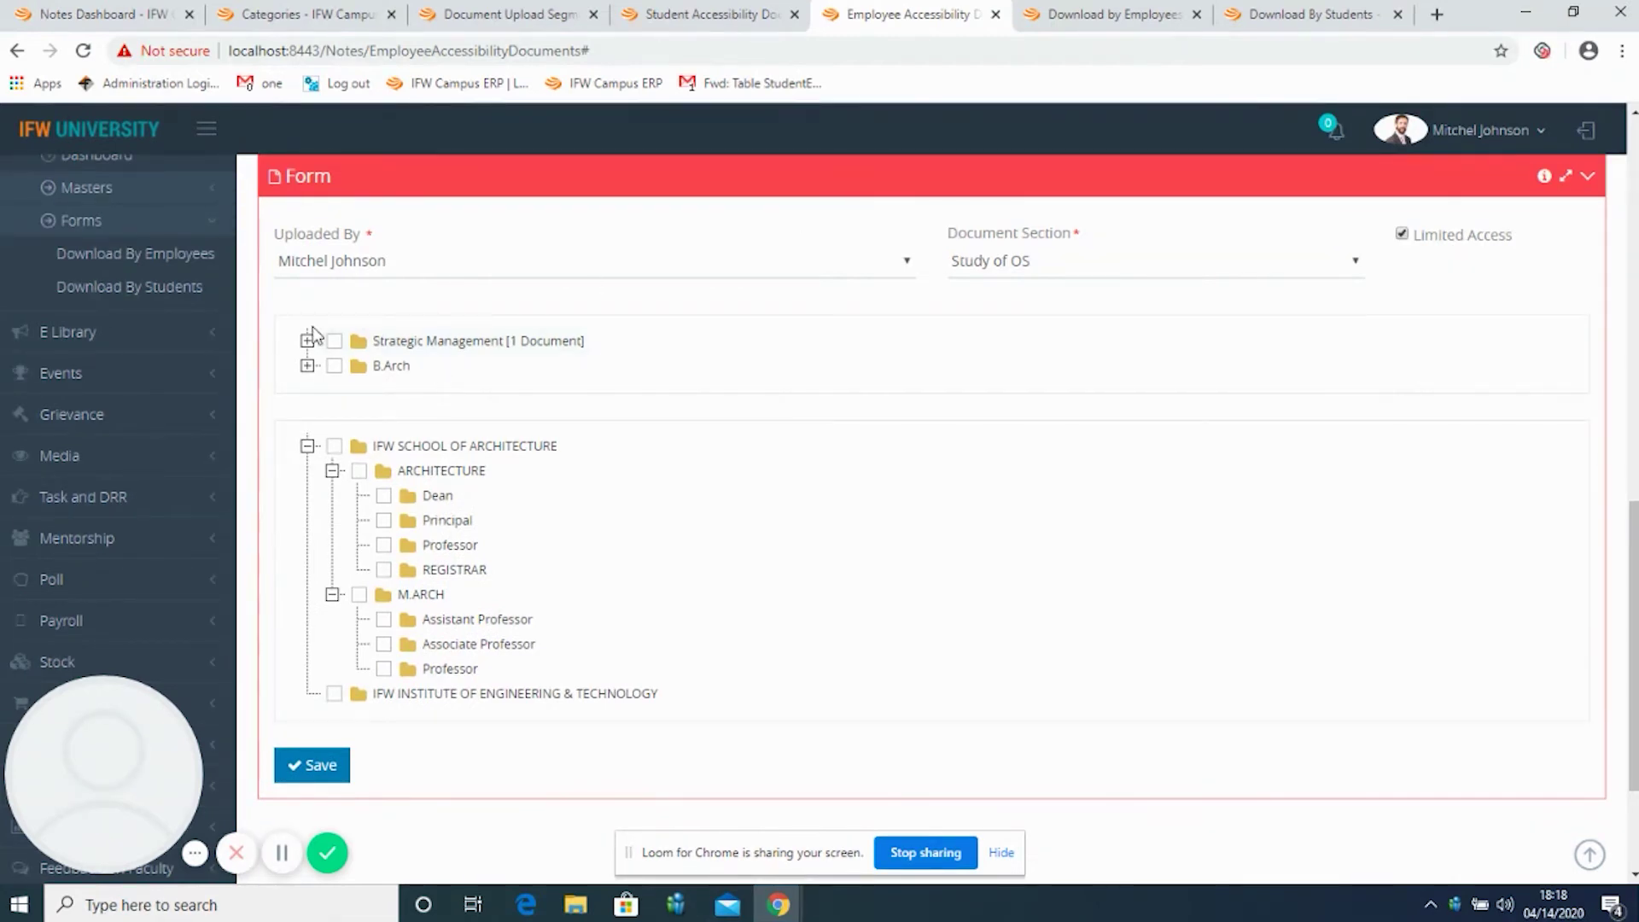
Select IFW Logo.jfif under Strategic Management for the whole ARCHITECTURE department and save the record.
{"action": "left_click", "coordinate": [307, 341]}
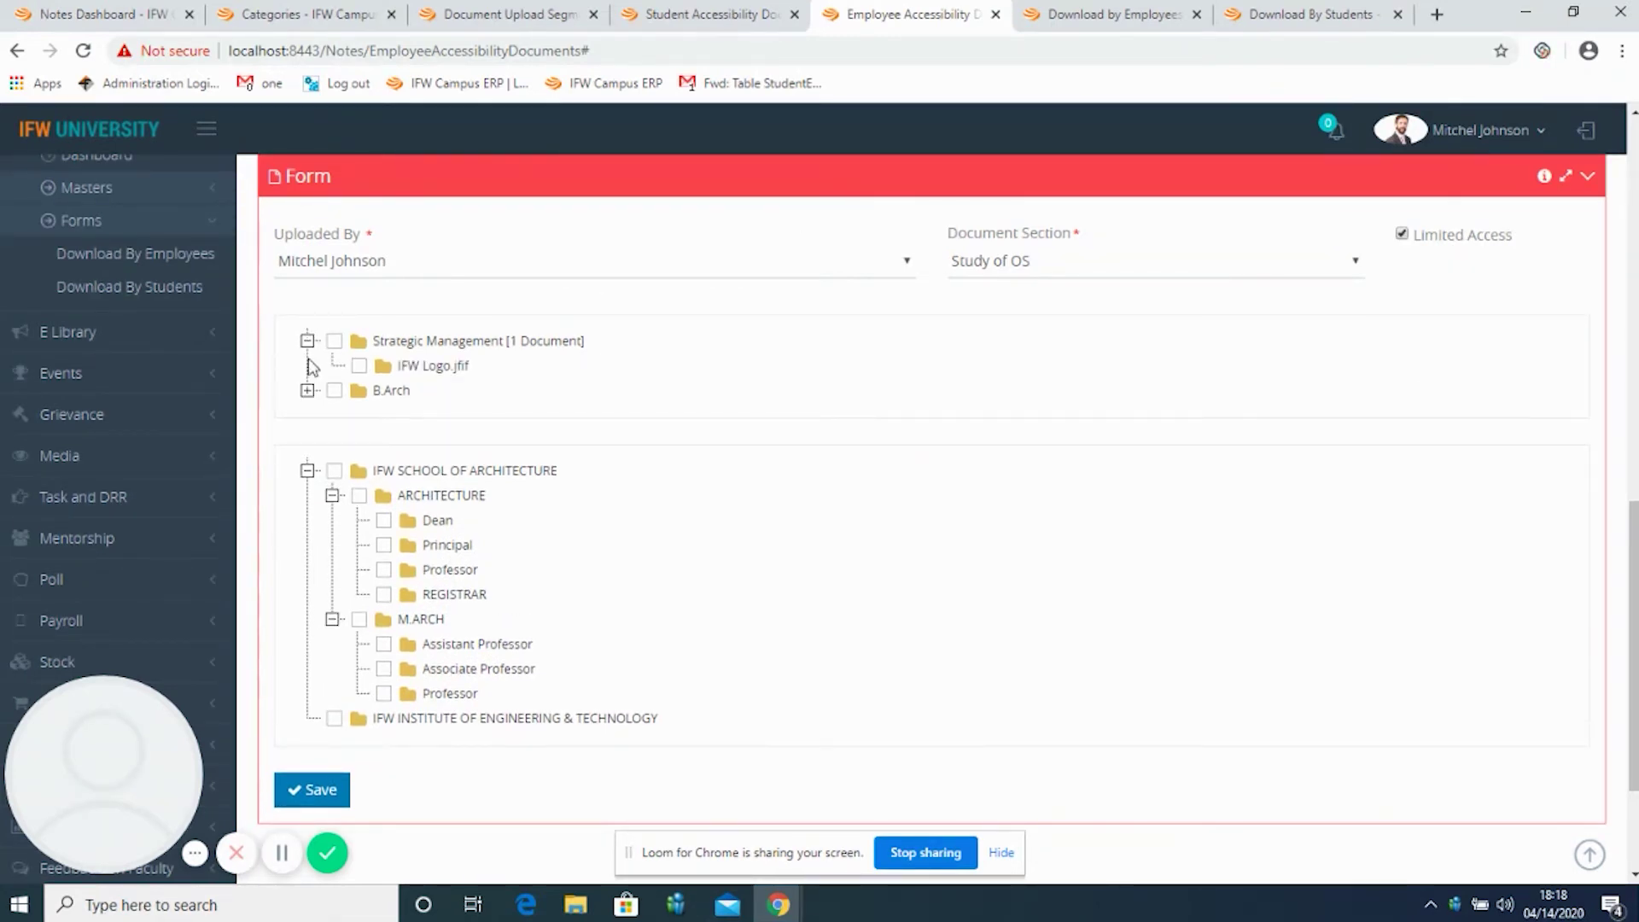
{"action": "left_click", "coordinate": [359, 367]}
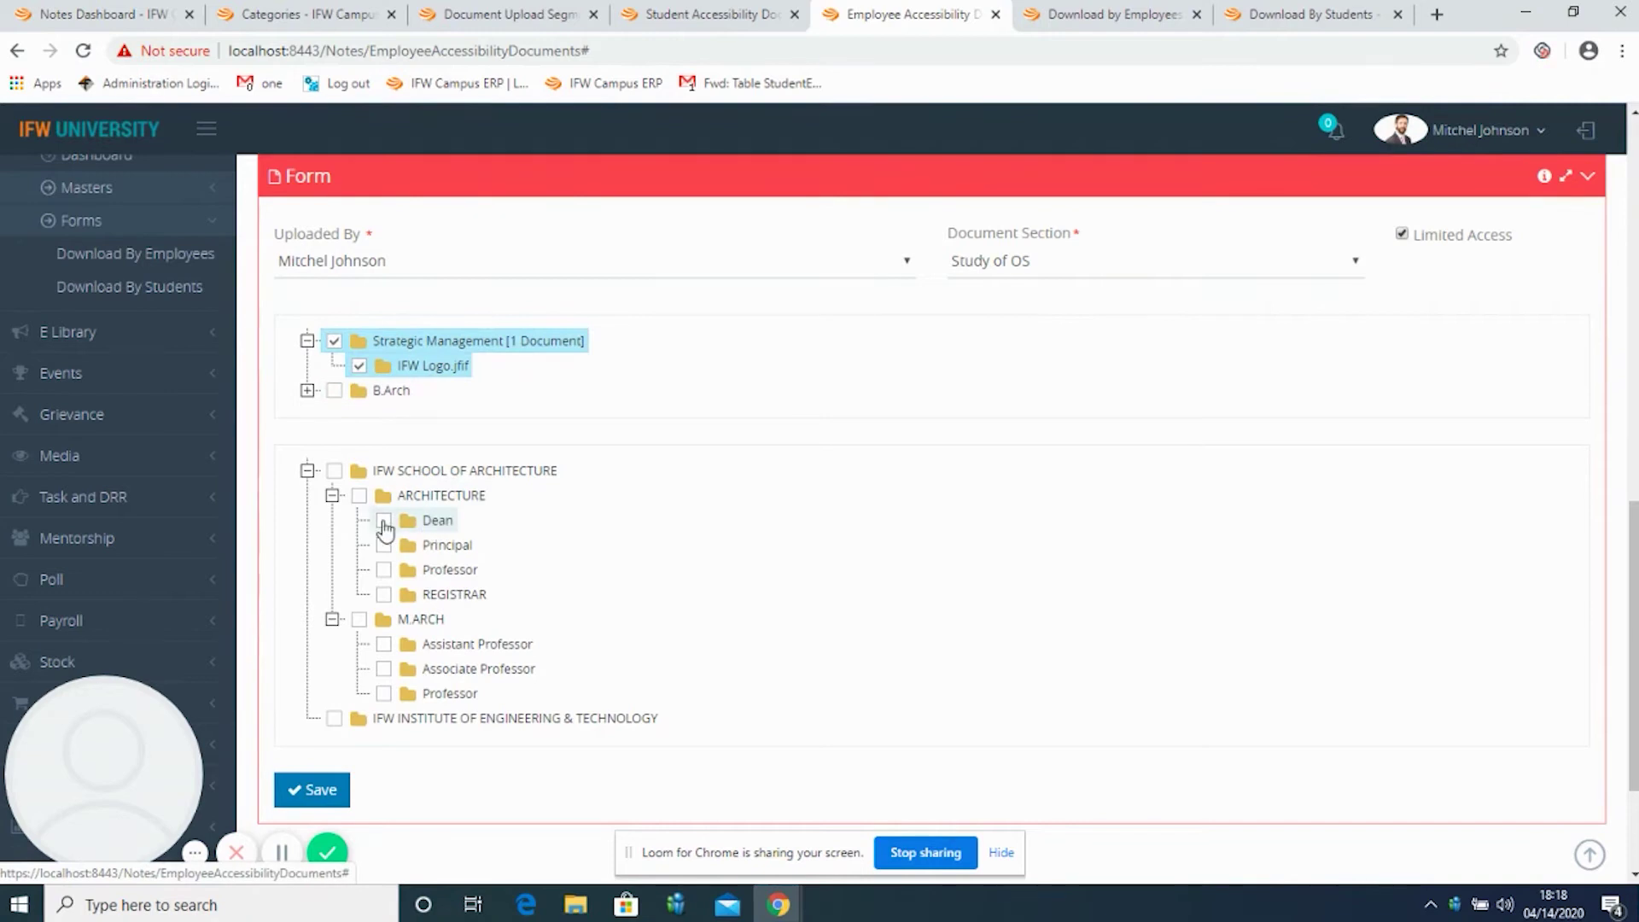
{"action": "left_click", "coordinate": [359, 496]}
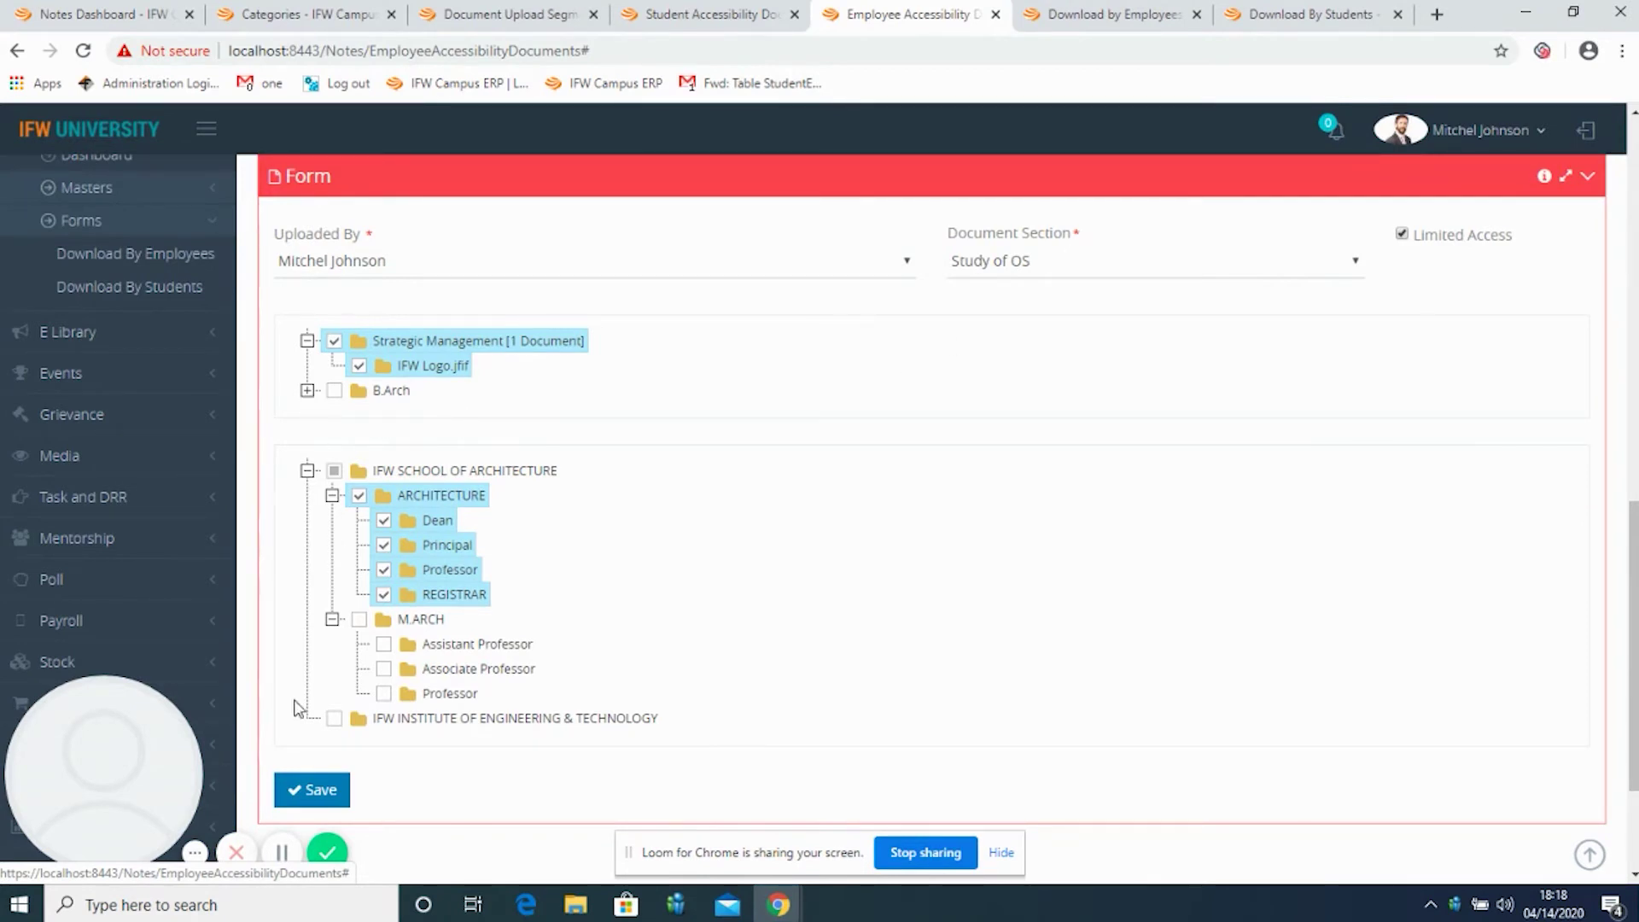
{"action": "left_click", "coordinate": [322, 799]}
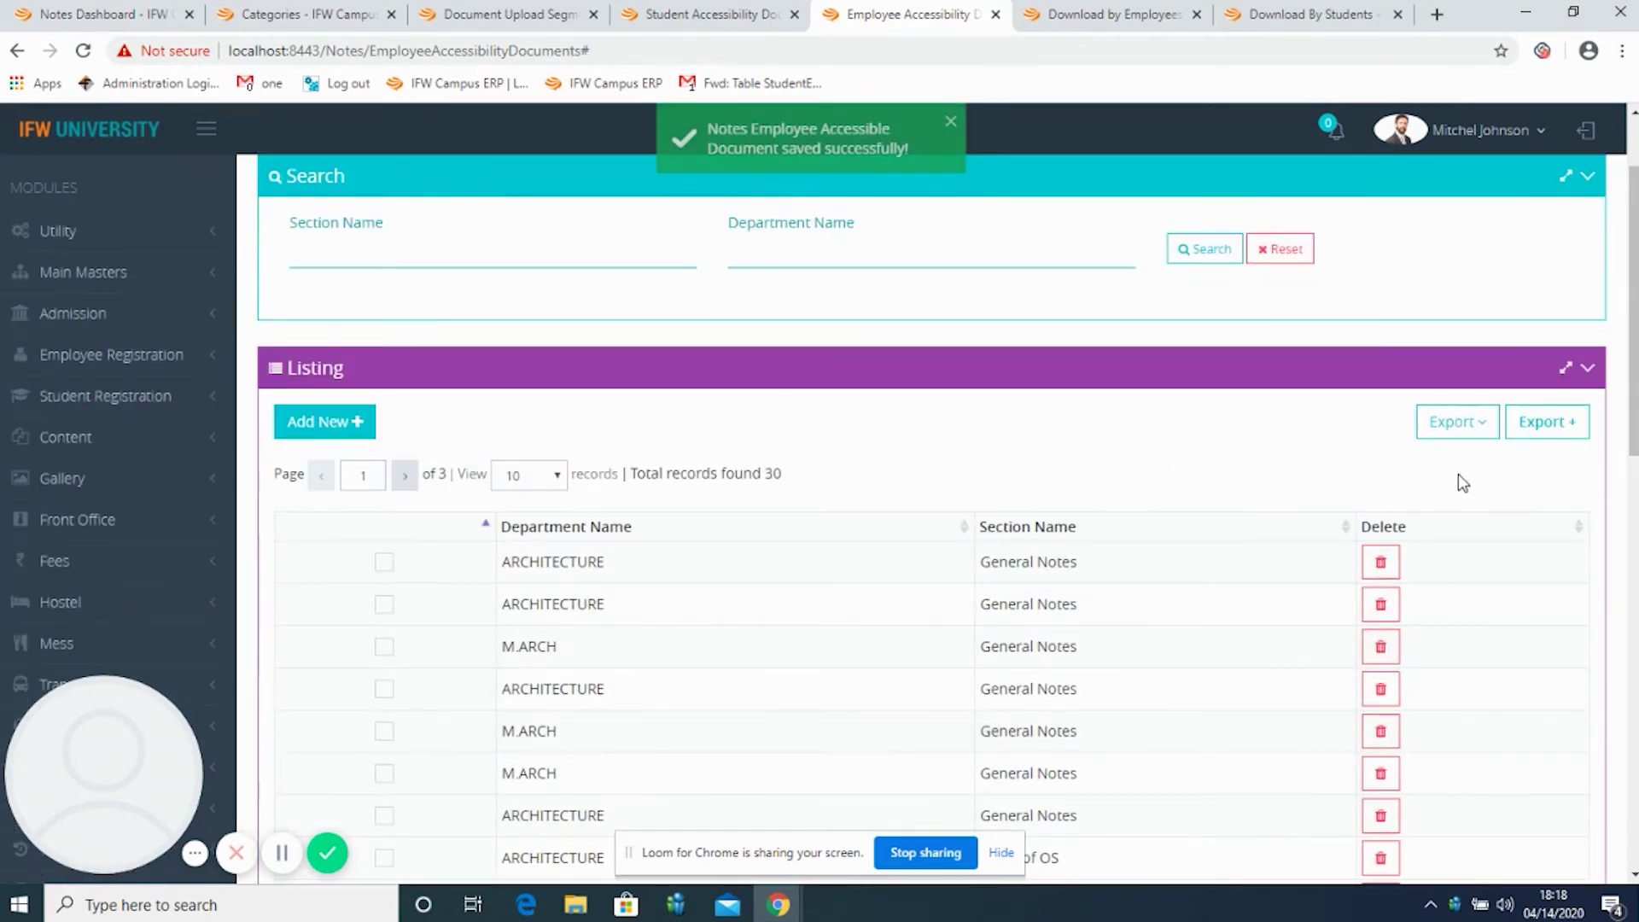
Set up a customized export of the employee listing with the columns Section, Department, Designation, Session and Institute, showing serial numbers.
{"action": "left_click", "coordinate": [1546, 426]}
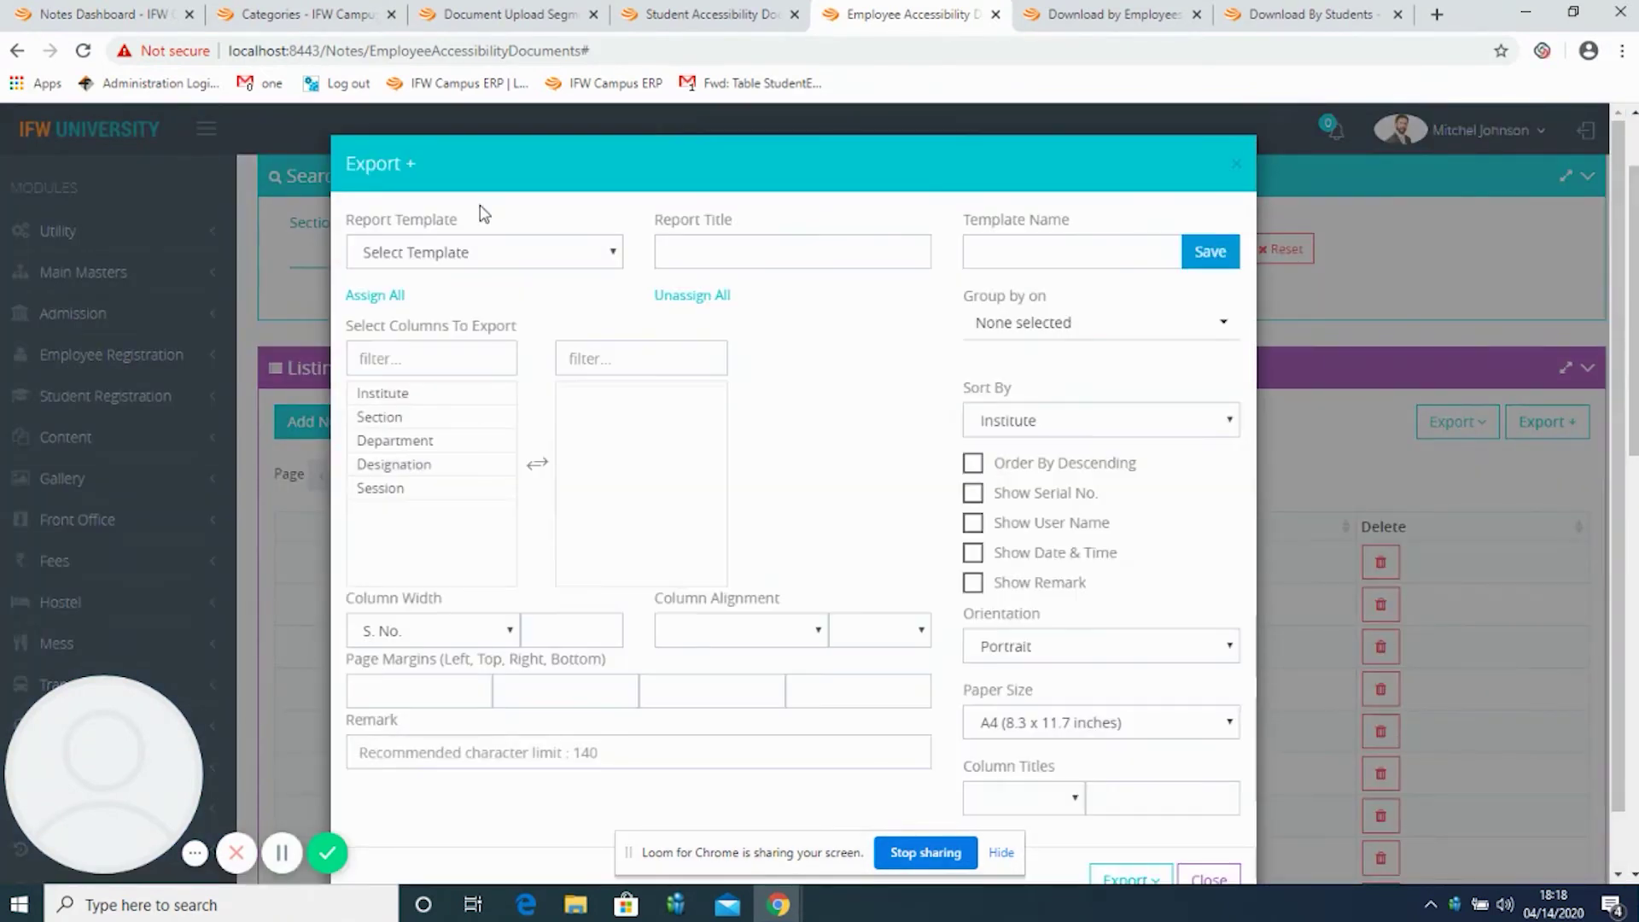
{"action": "left_click", "coordinate": [455, 418]}
{"action": "left_click", "coordinate": [455, 418]}
{"action": "left_click", "coordinate": [455, 418]}
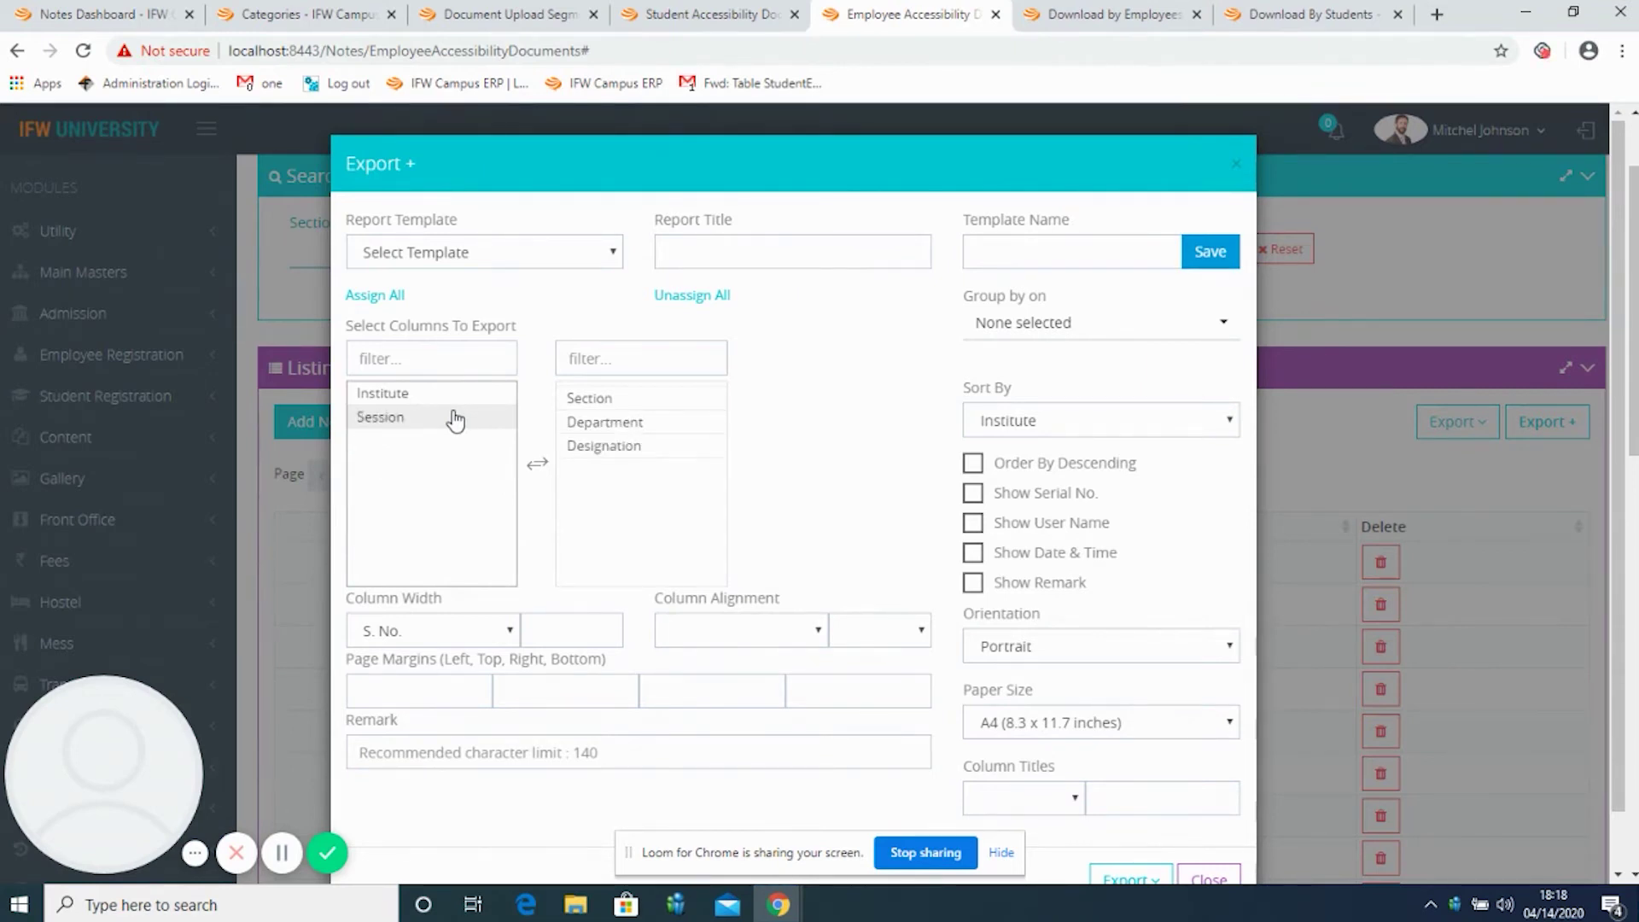
{"action": "left_click", "coordinate": [455, 418]}
{"action": "left_click", "coordinate": [448, 394]}
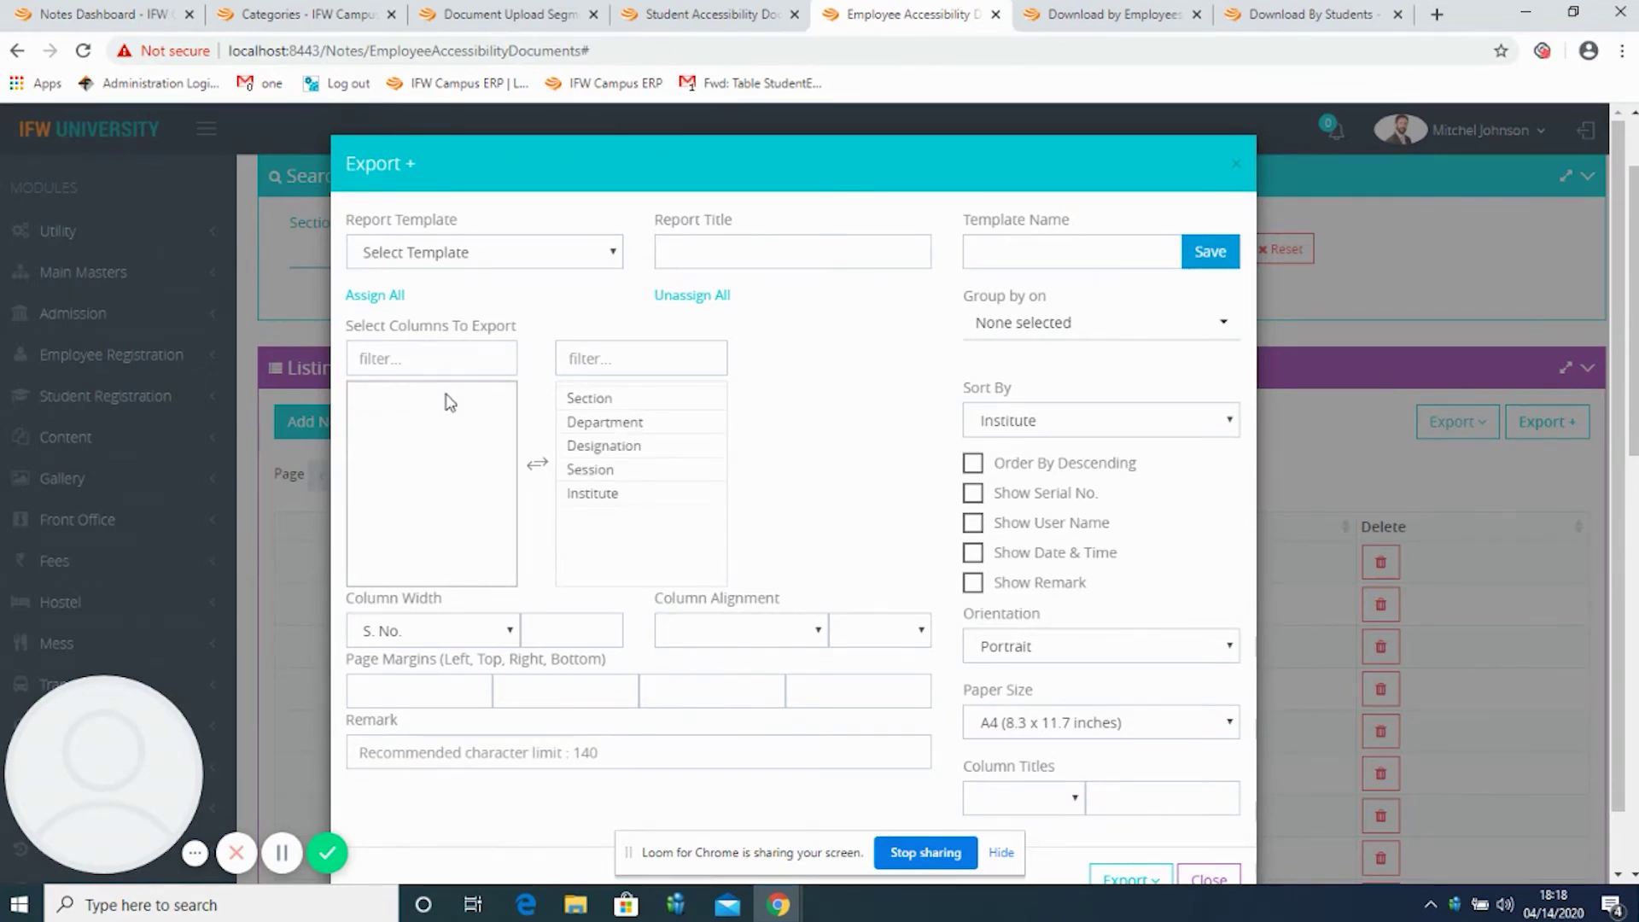
{"action": "left_click", "coordinate": [974, 495]}
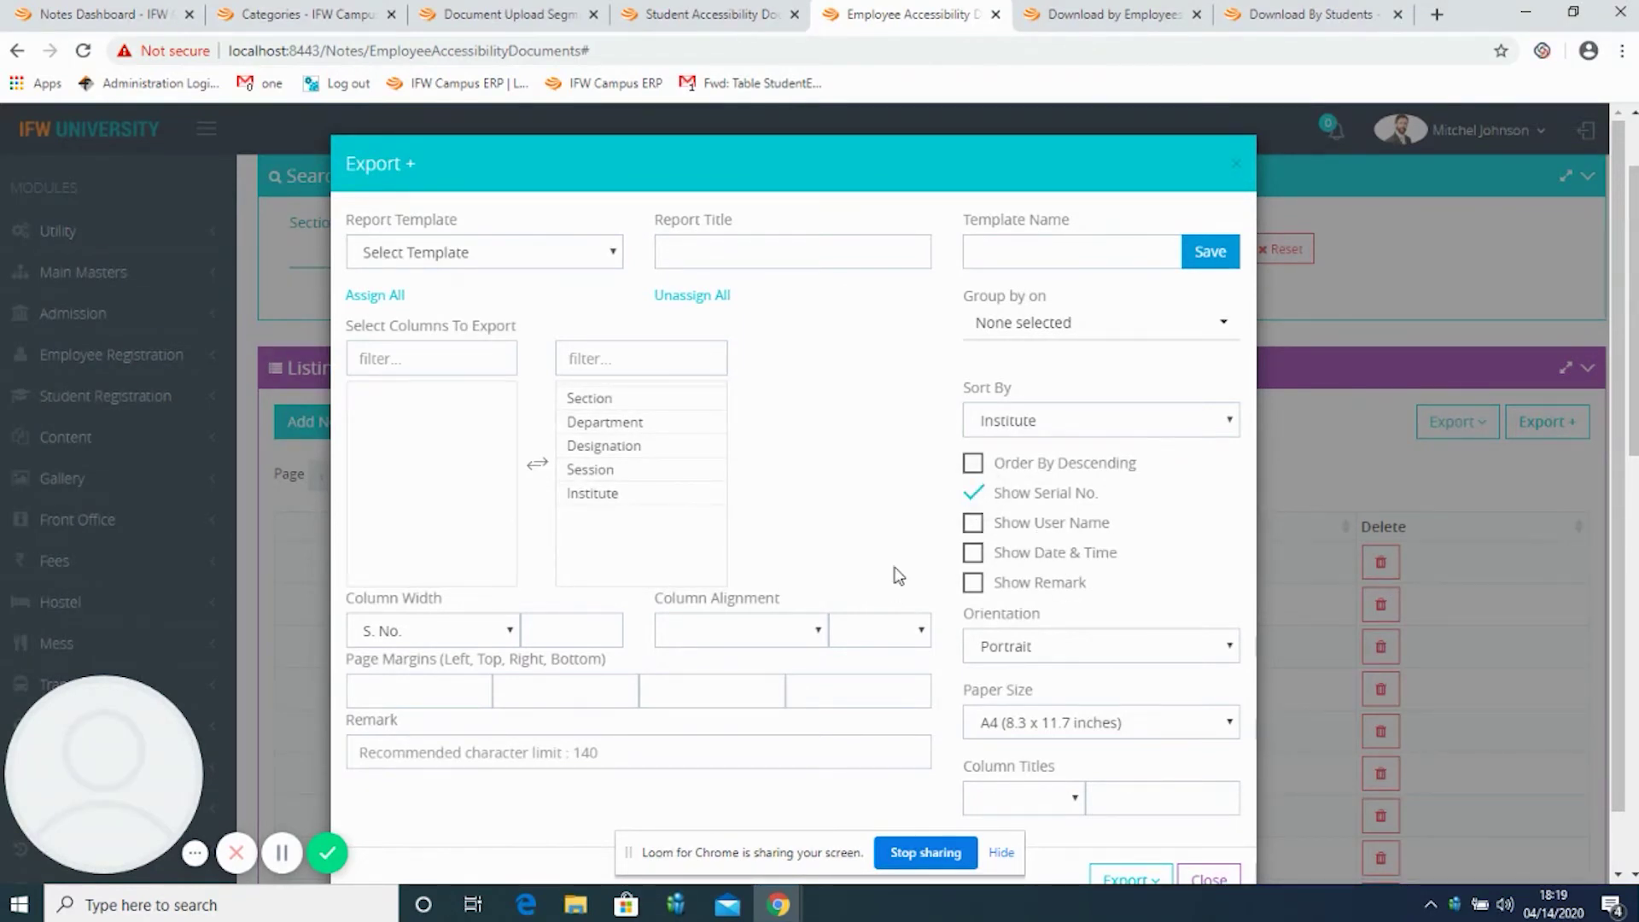
View the export formats and produce the print version of the customized employee accessibility report.
{"action": "left_click", "coordinate": [1015, 244]}
{"action": "left_click", "coordinate": [828, 444]}
{"action": "scroll", "coordinate": [828, 443], "scroll_direction": "down", "scroll_amount": 2}
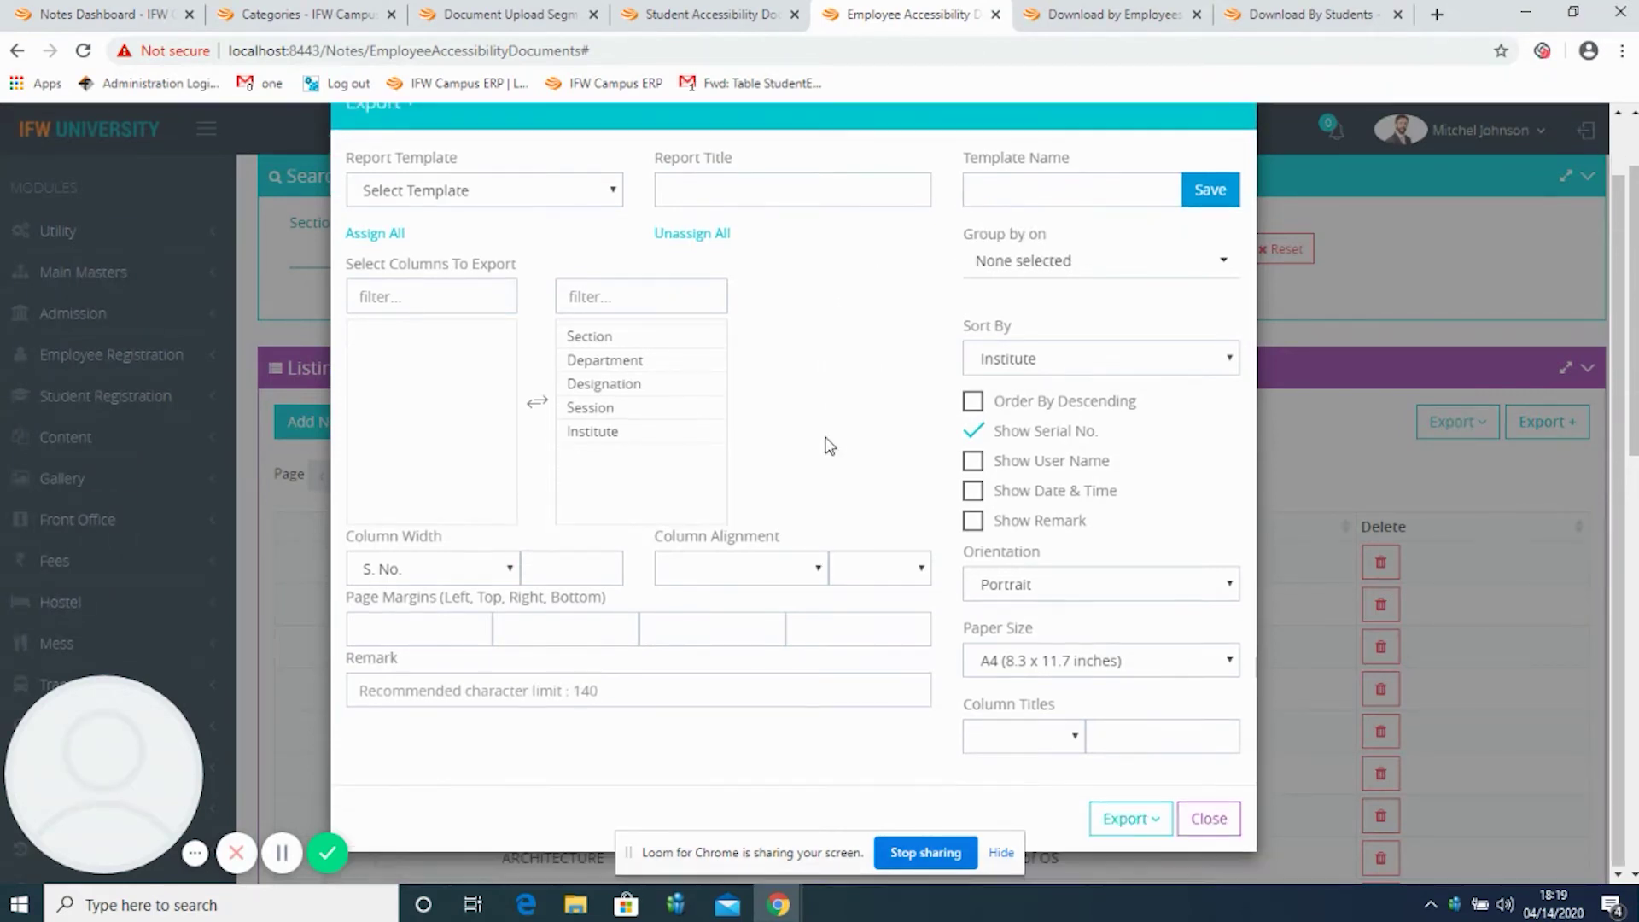
{"action": "left_click", "coordinate": [1128, 819]}
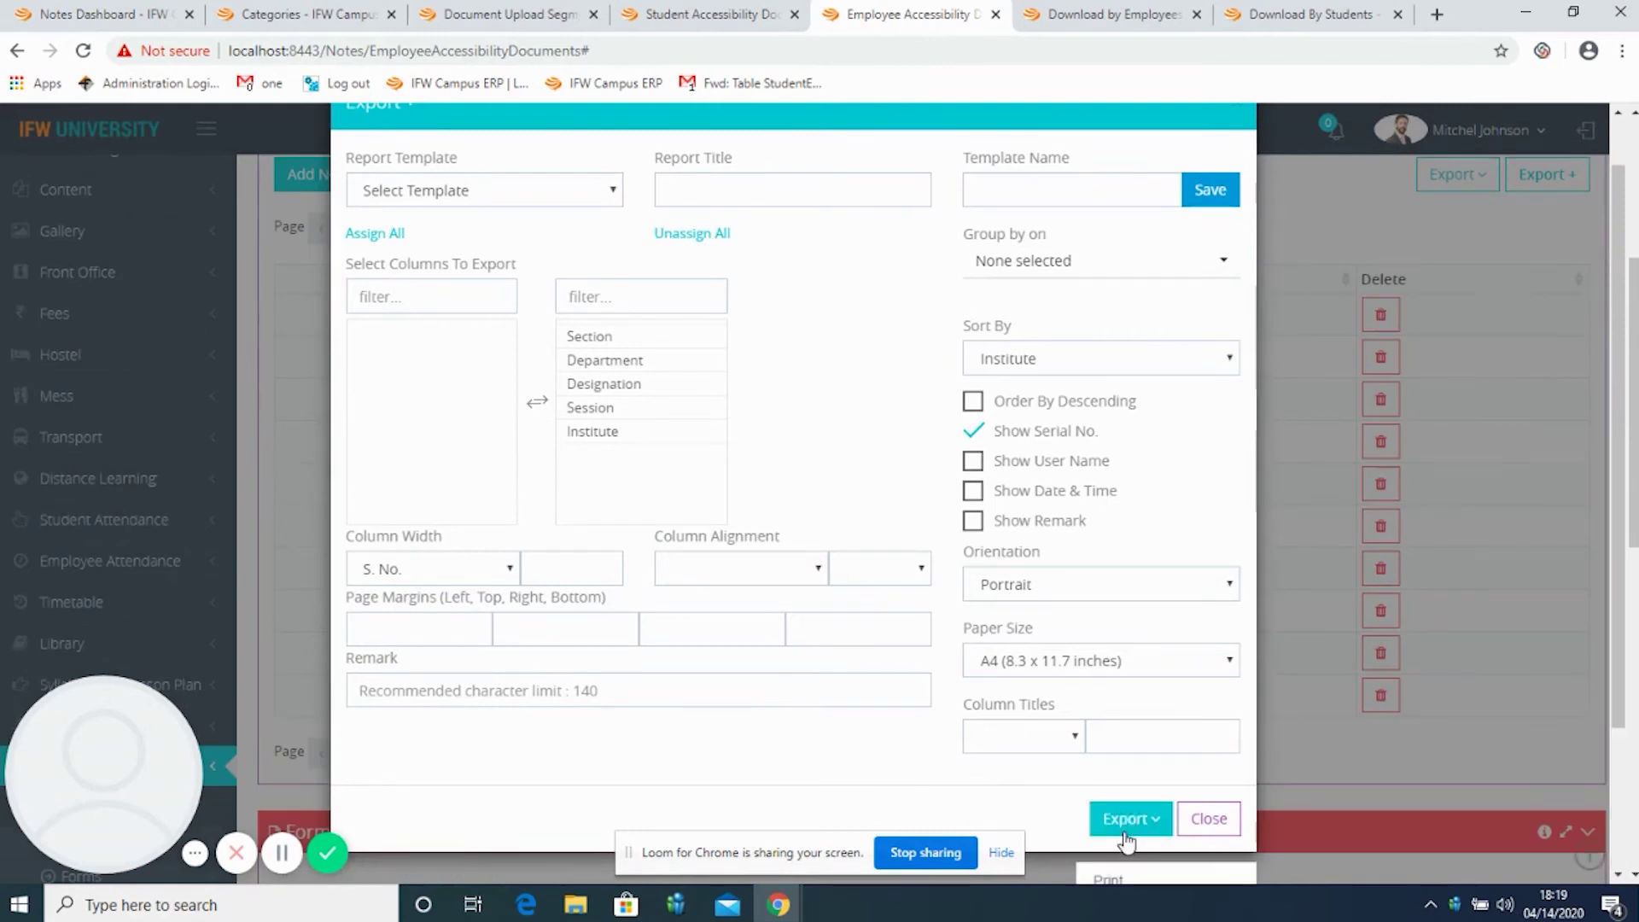
{"action": "scroll", "coordinate": [1125, 841], "scroll_direction": "down", "scroll_amount": 1}
{"action": "scroll", "coordinate": [1125, 841], "scroll_direction": "down", "scroll_amount": 2}
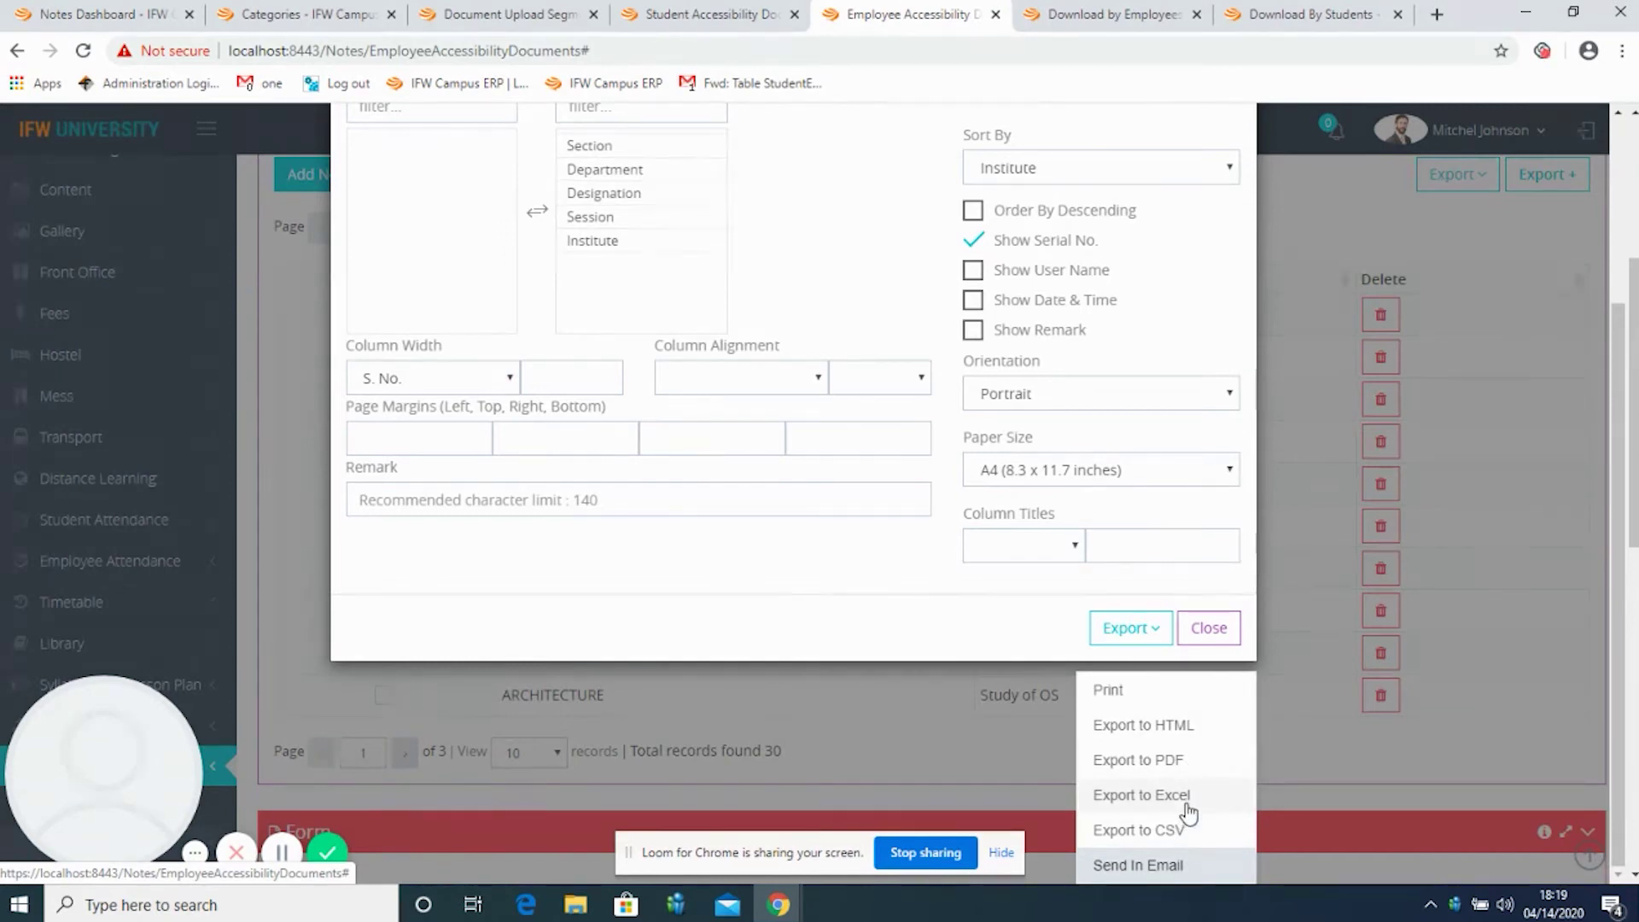
{"action": "left_click", "coordinate": [1115, 688]}
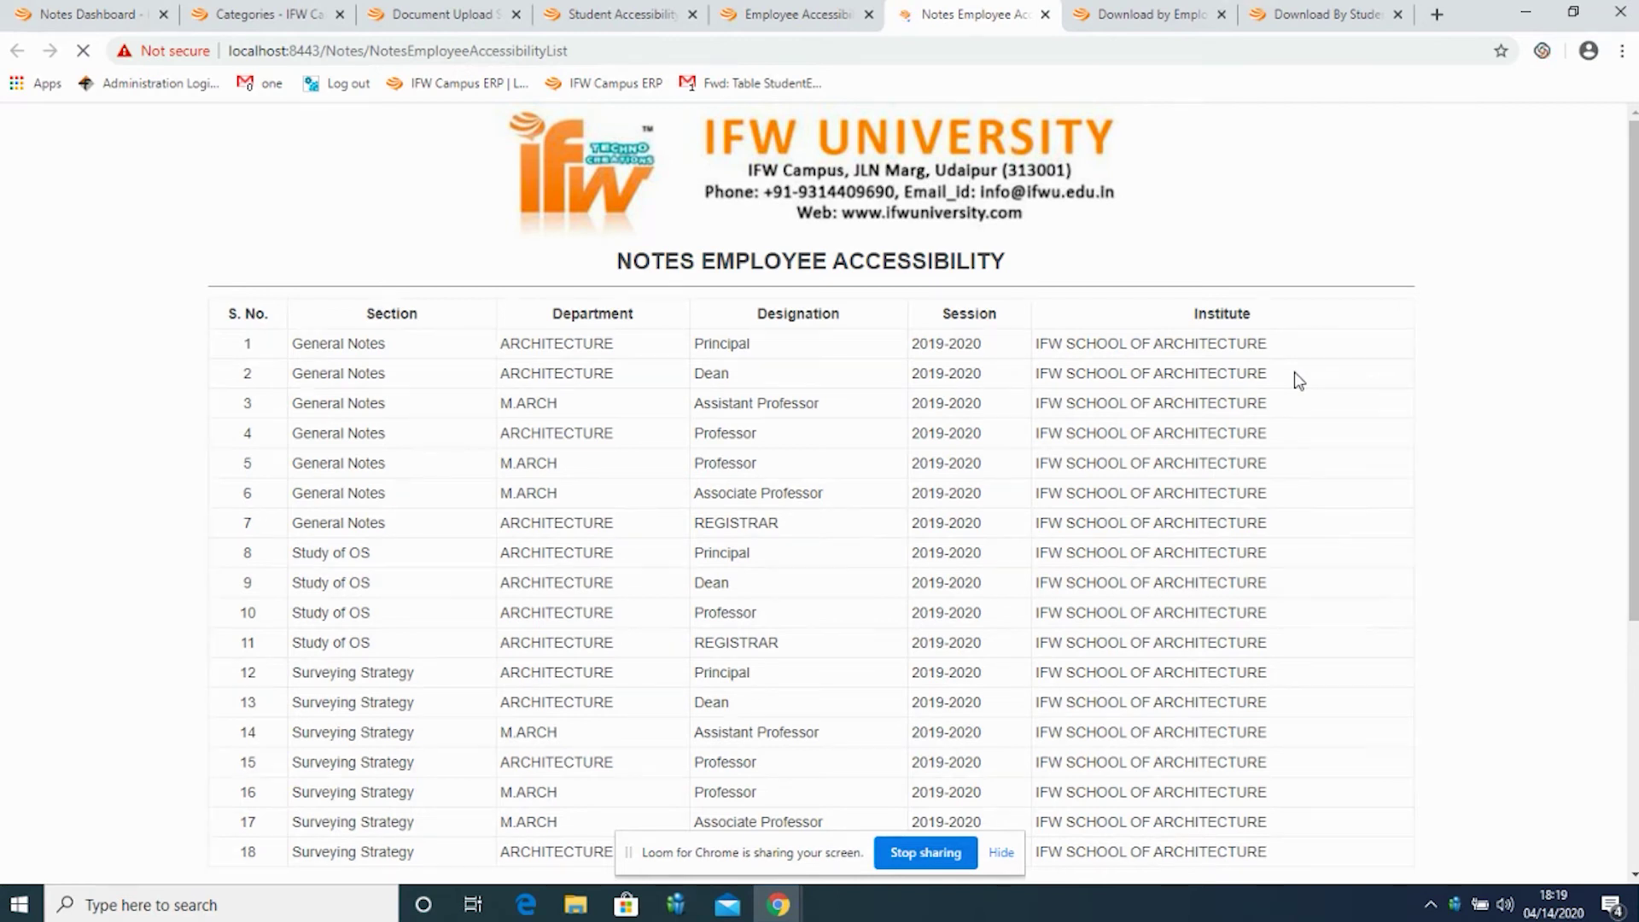
On the Download by Employees page, start a document download with the available uploader and document section Field Study.
{"action": "left_click", "coordinate": [790, 12]}
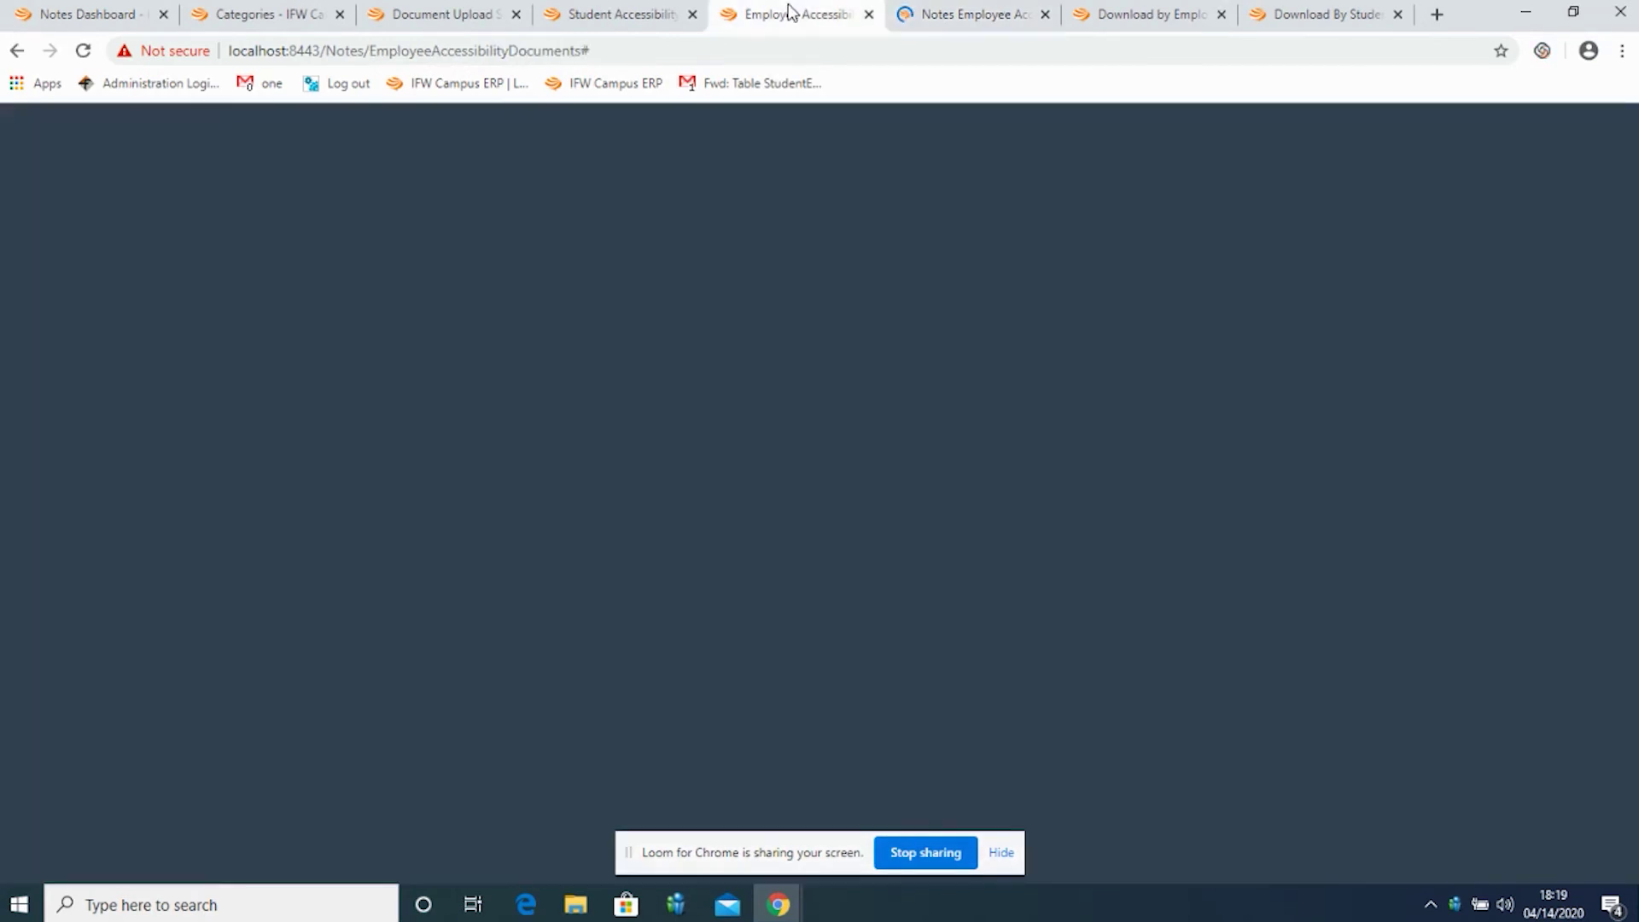
{"action": "left_click", "coordinate": [1139, 15]}
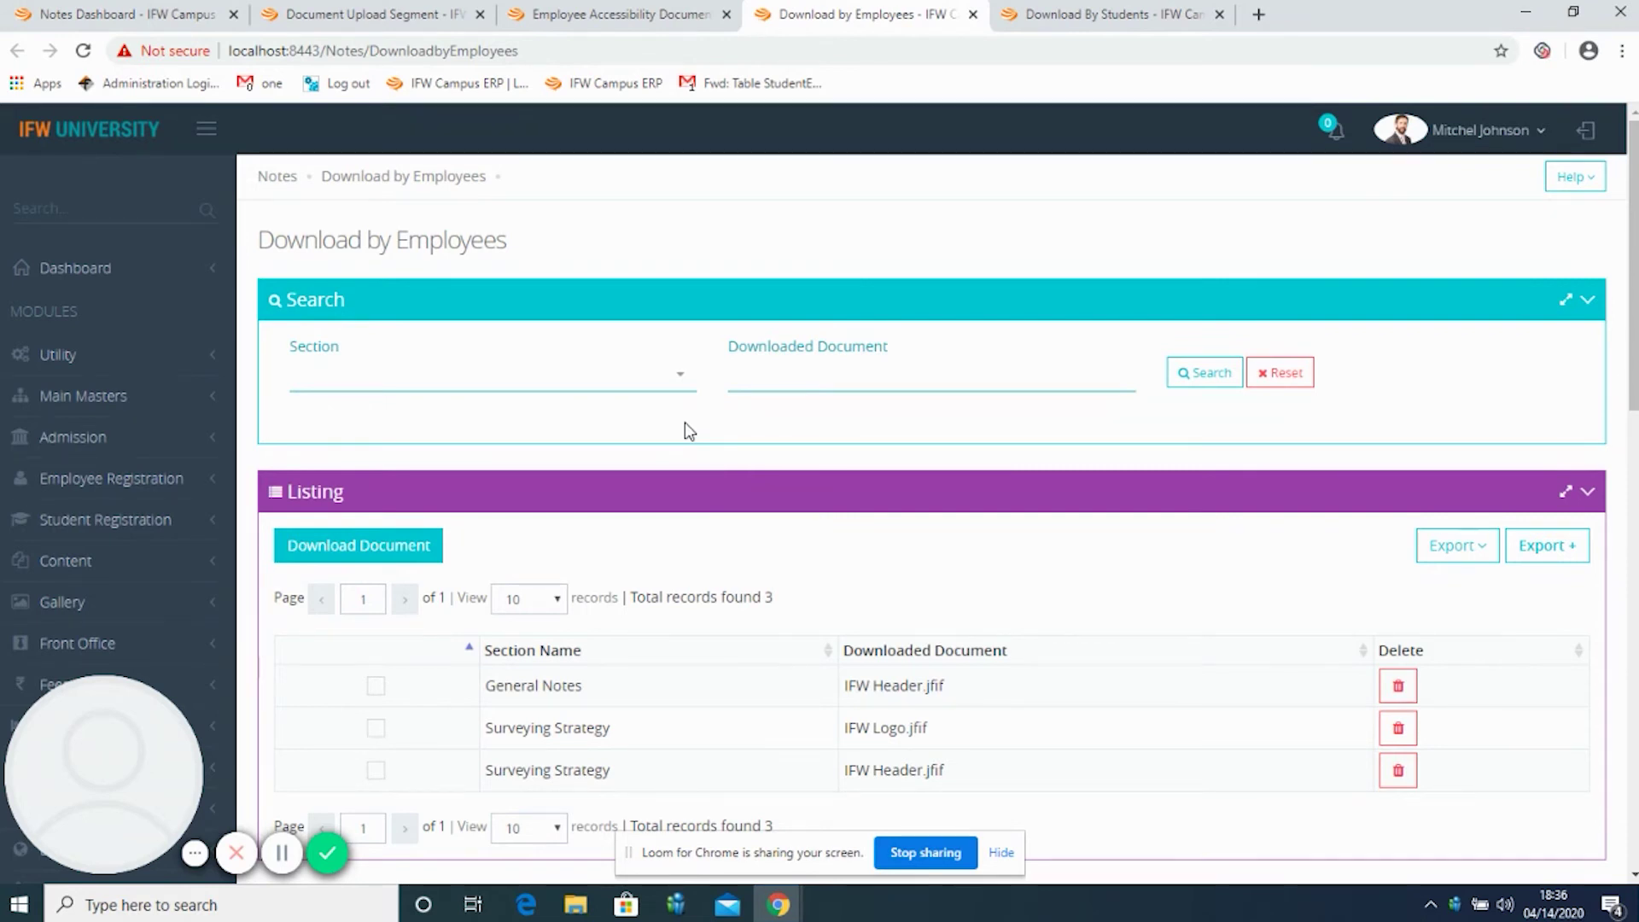
{"action": "left_click", "coordinate": [726, 16]}
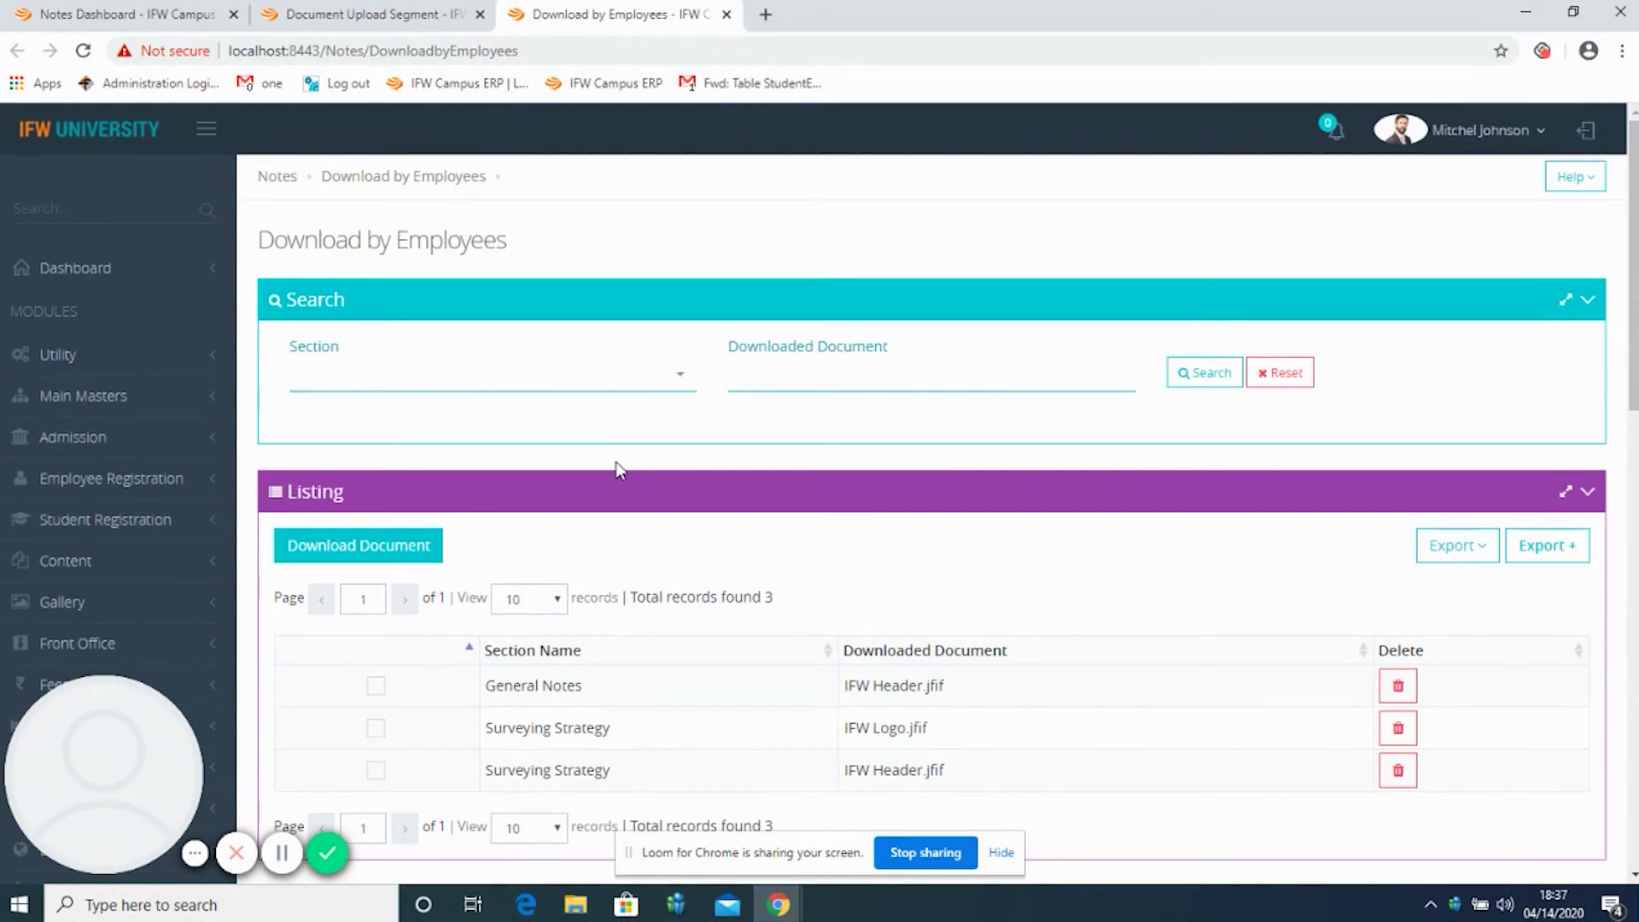
{"action": "left_click", "coordinate": [394, 544]}
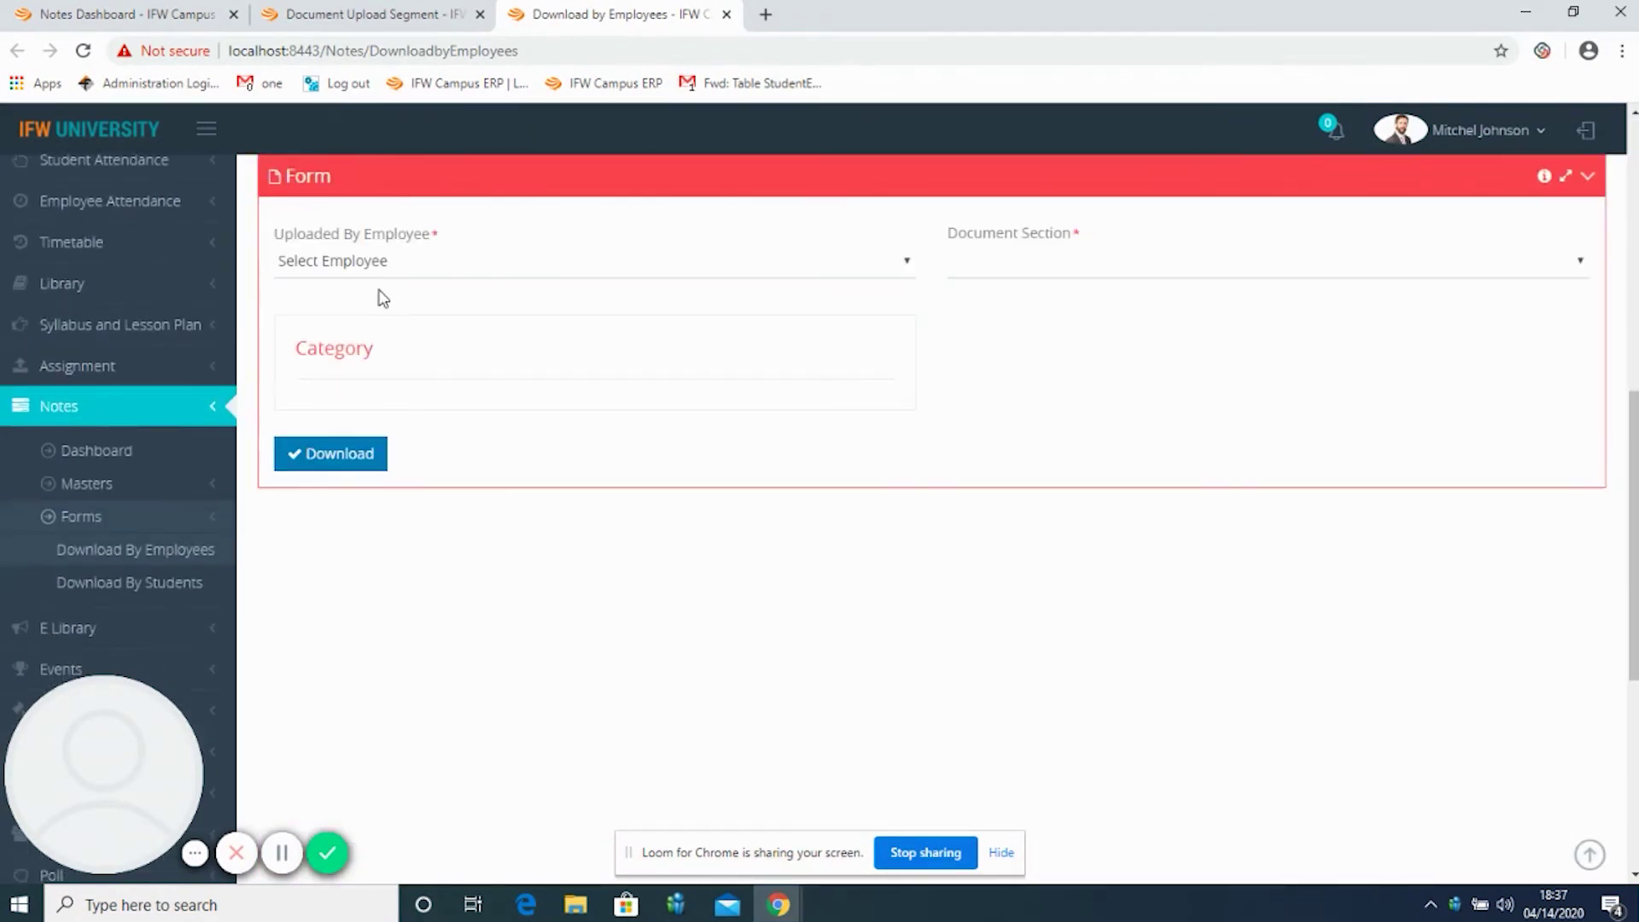
{"action": "left_click", "coordinate": [377, 262]}
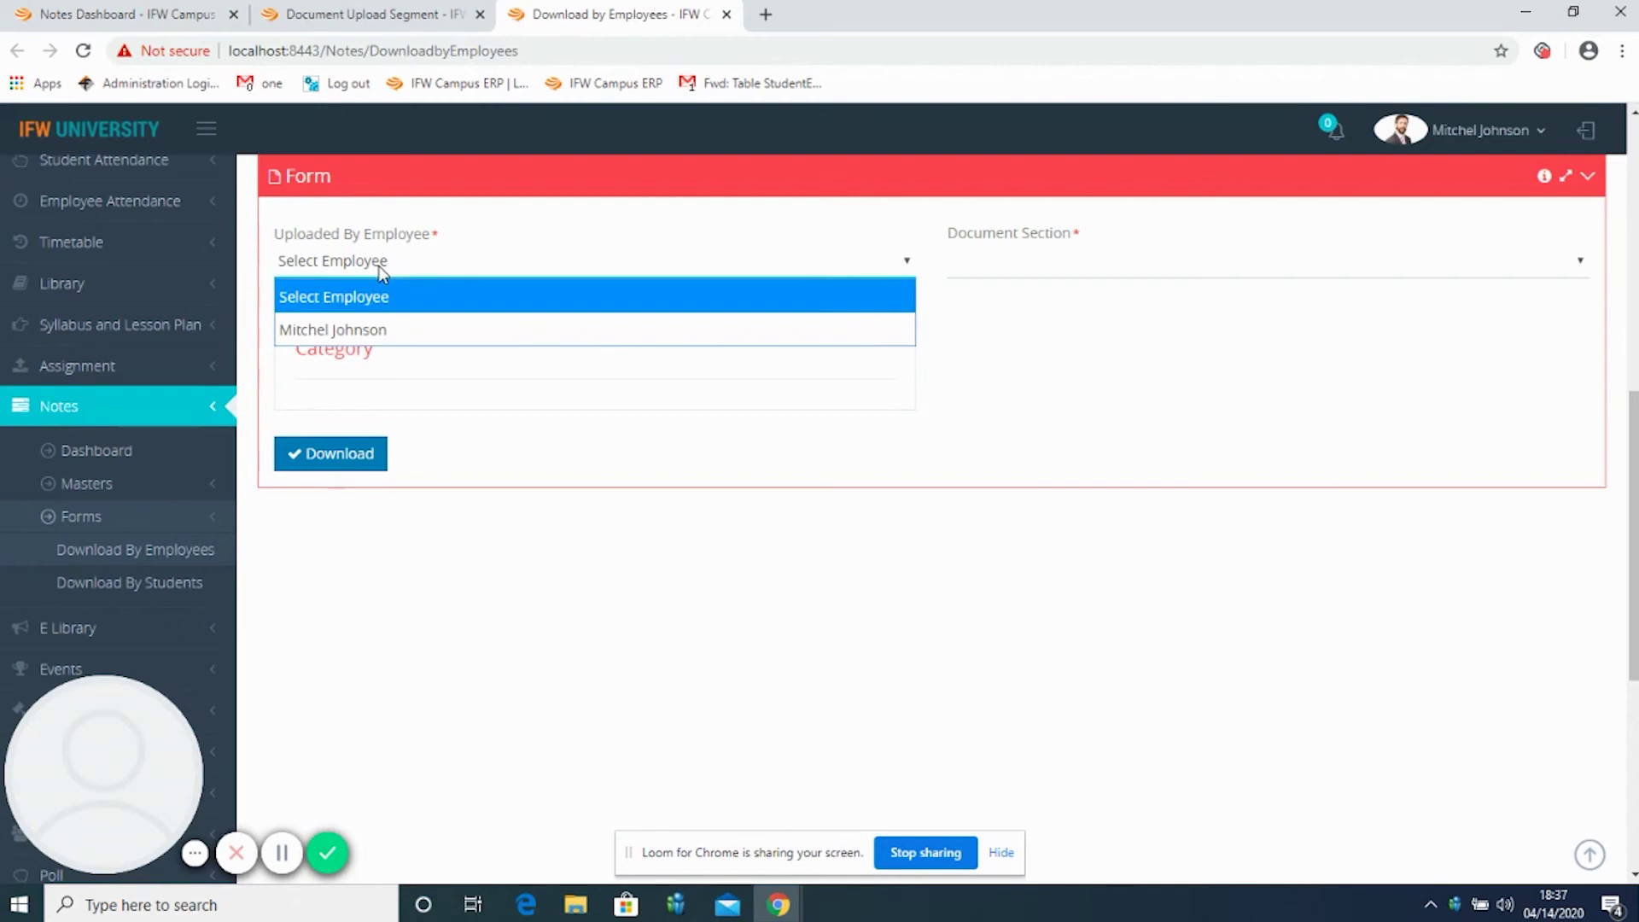
{"action": "left_click", "coordinate": [377, 331]}
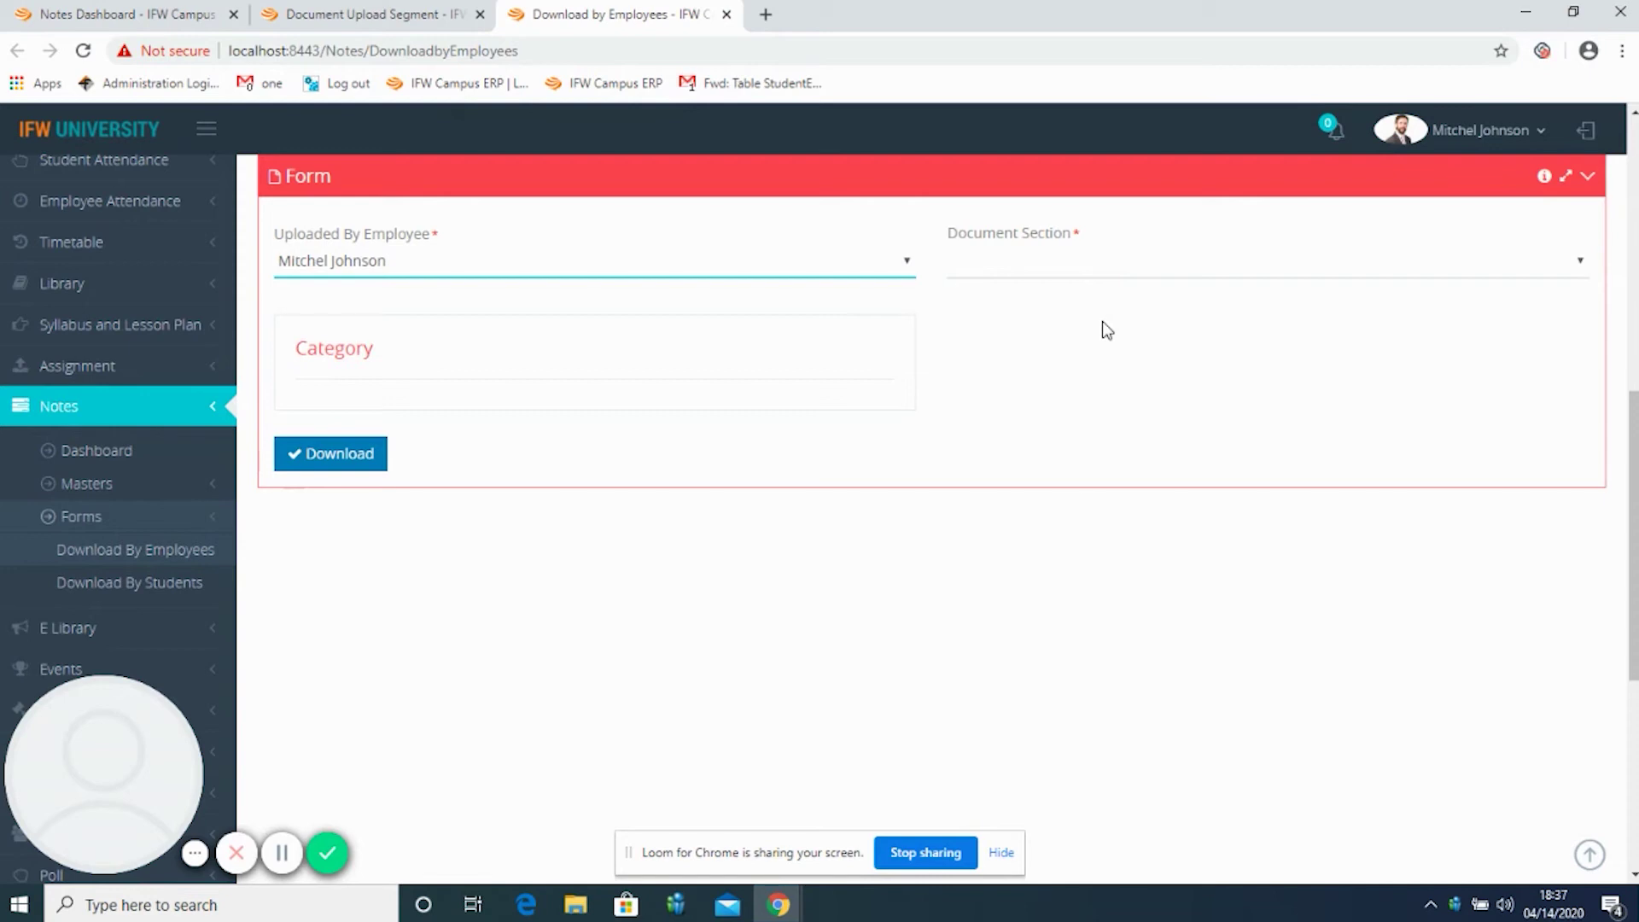
{"action": "left_click", "coordinate": [1084, 263]}
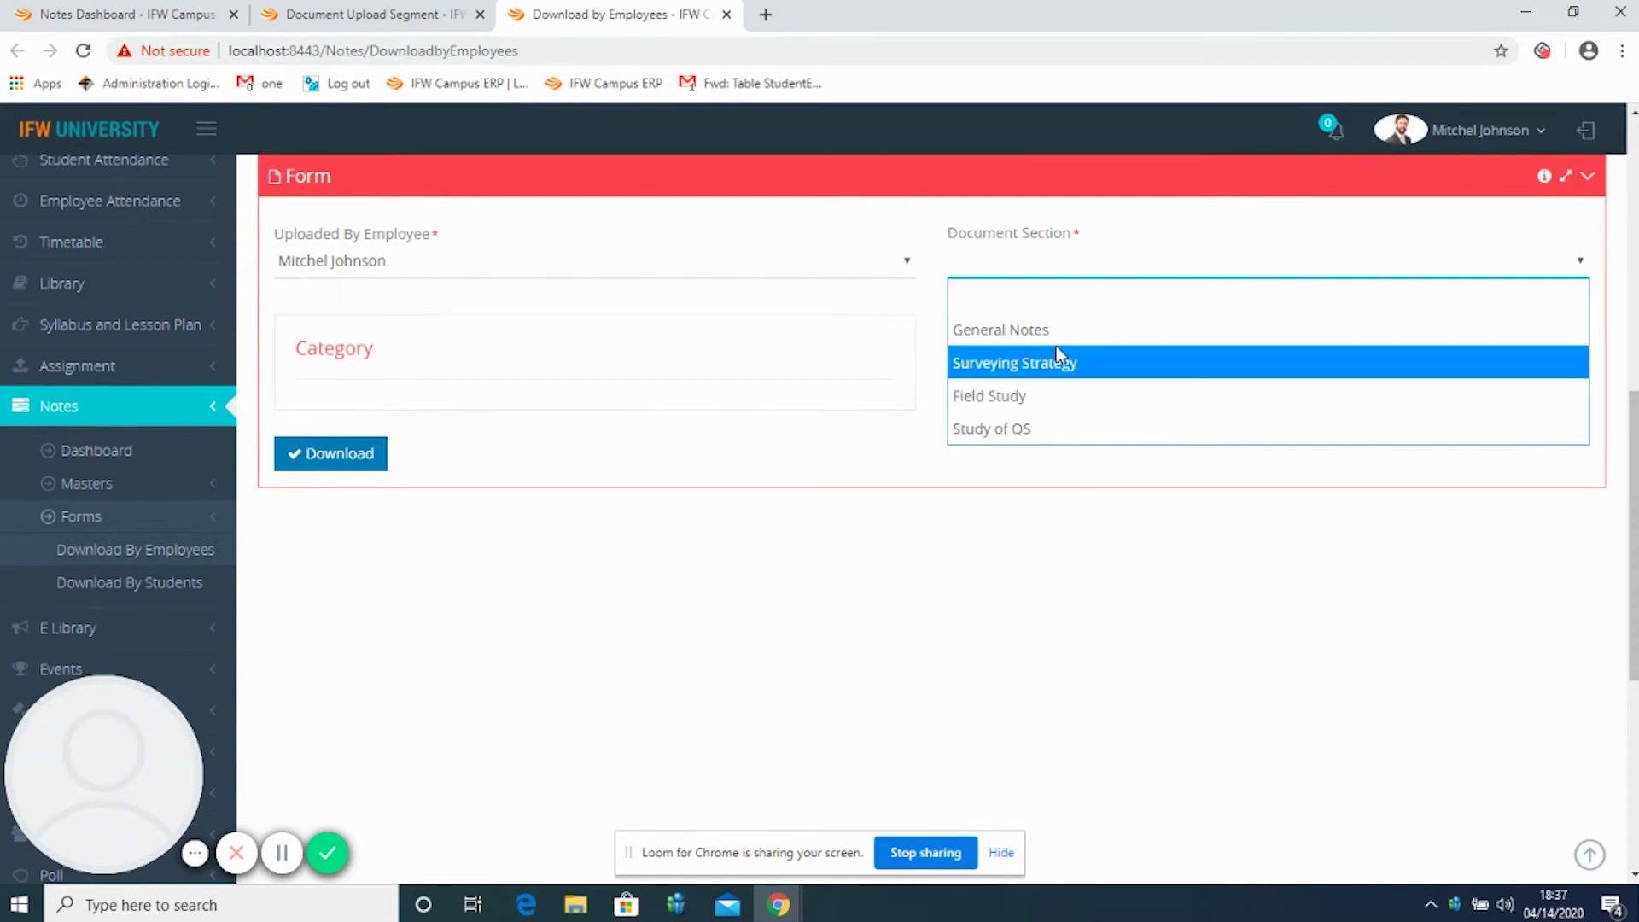
{"action": "left_click", "coordinate": [1057, 398]}
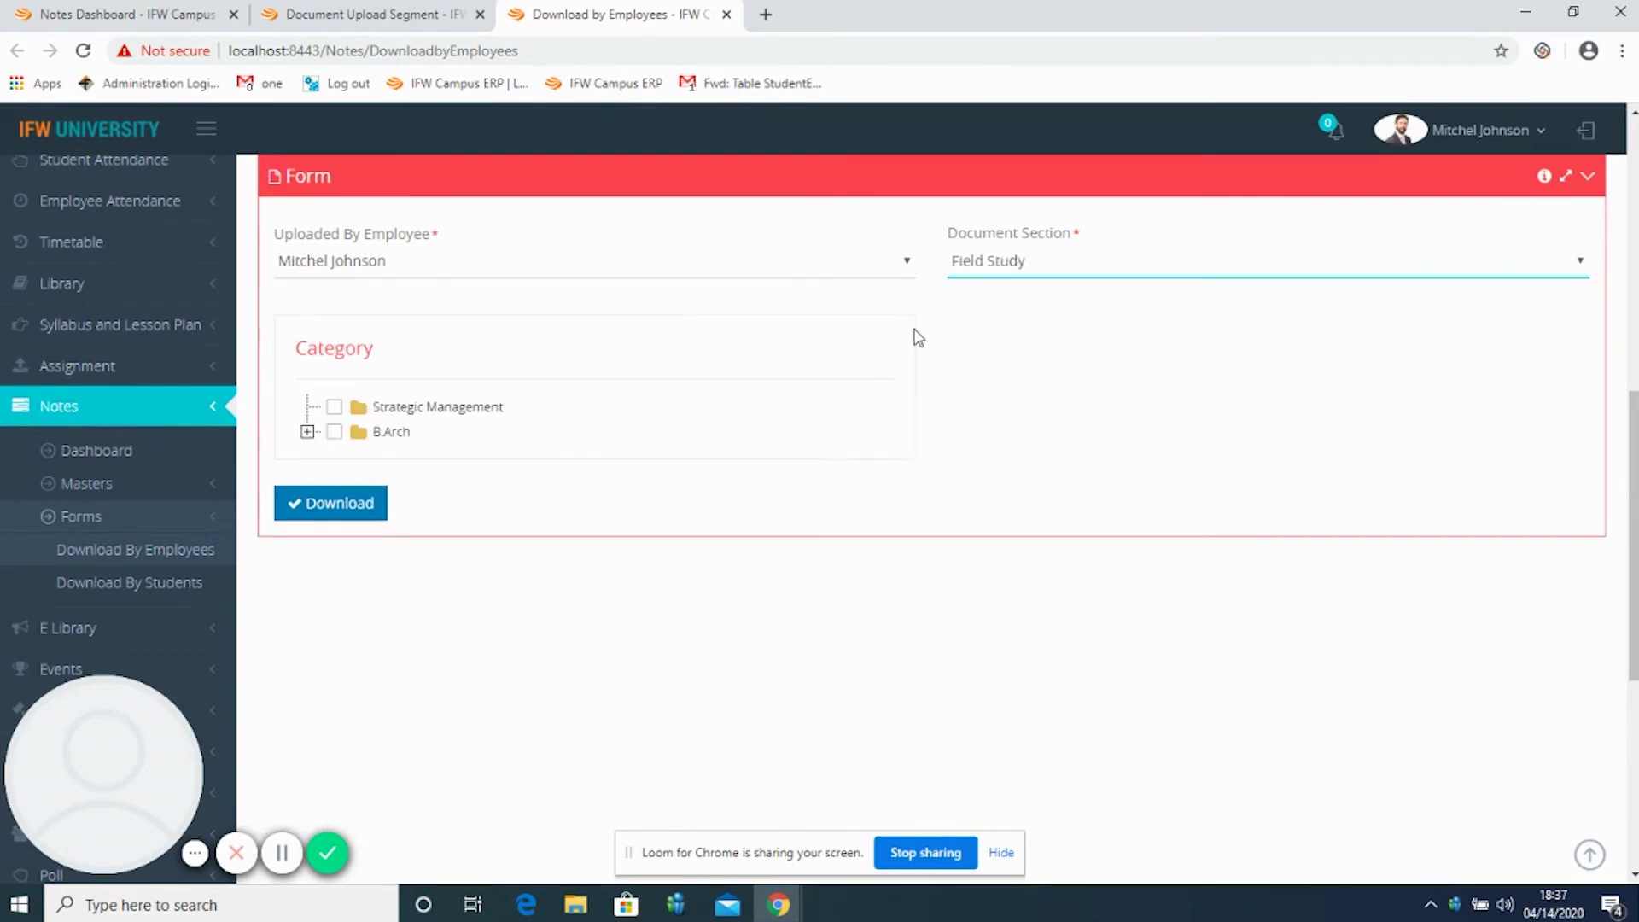
Select the IInd Year folder under B.Arch and download its documents.
{"action": "left_click", "coordinate": [307, 431]}
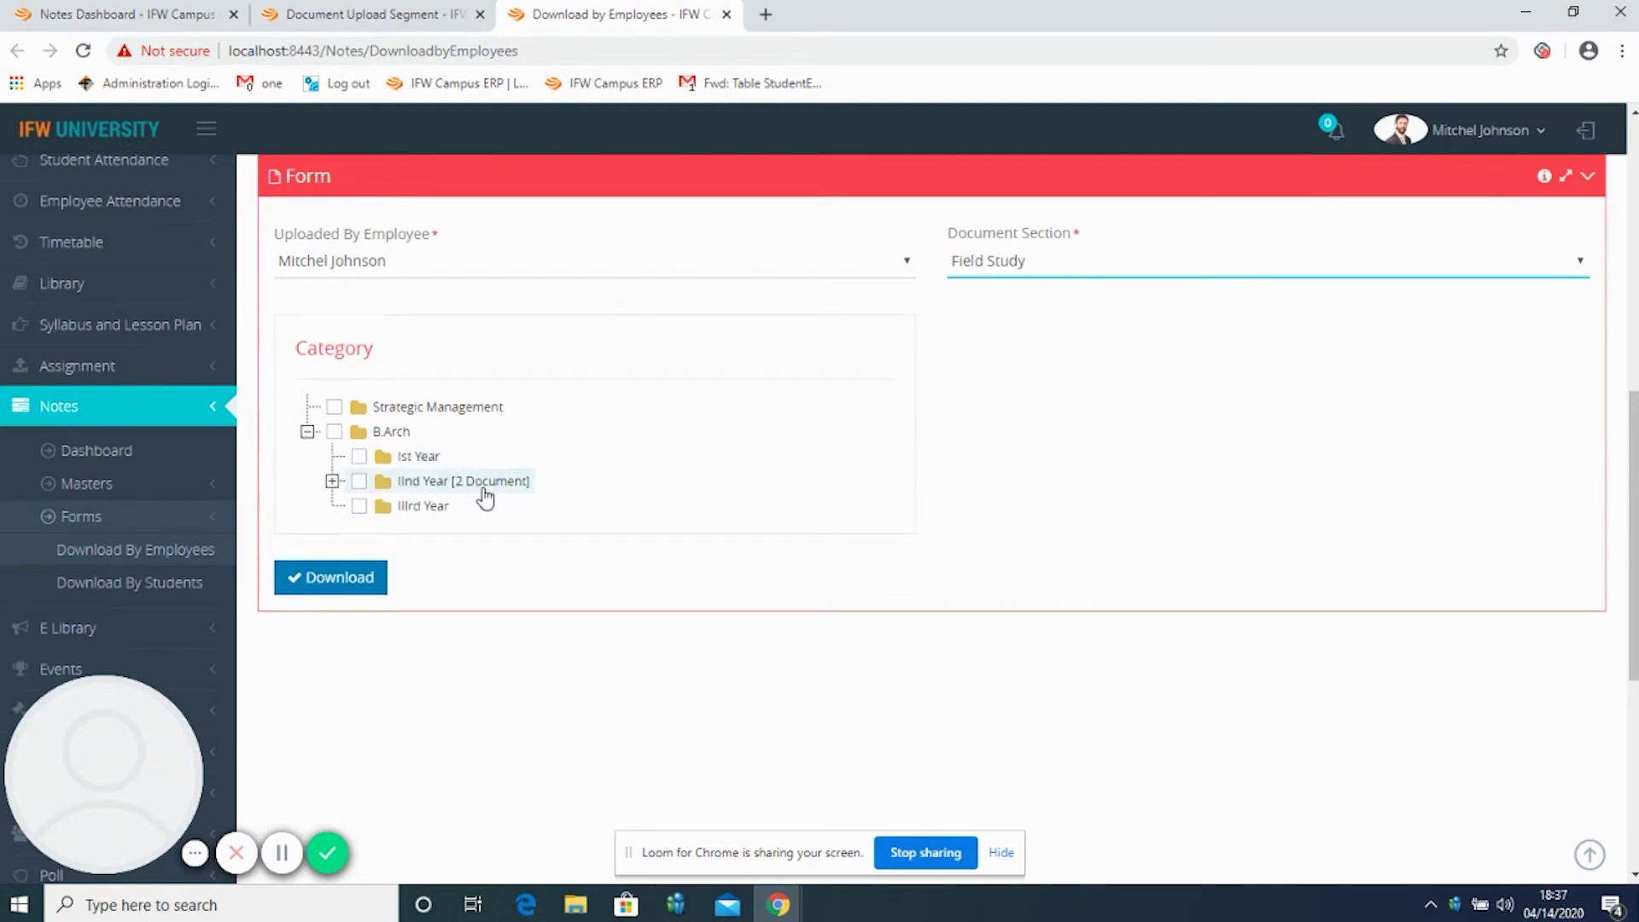
{"action": "left_click", "coordinate": [359, 483]}
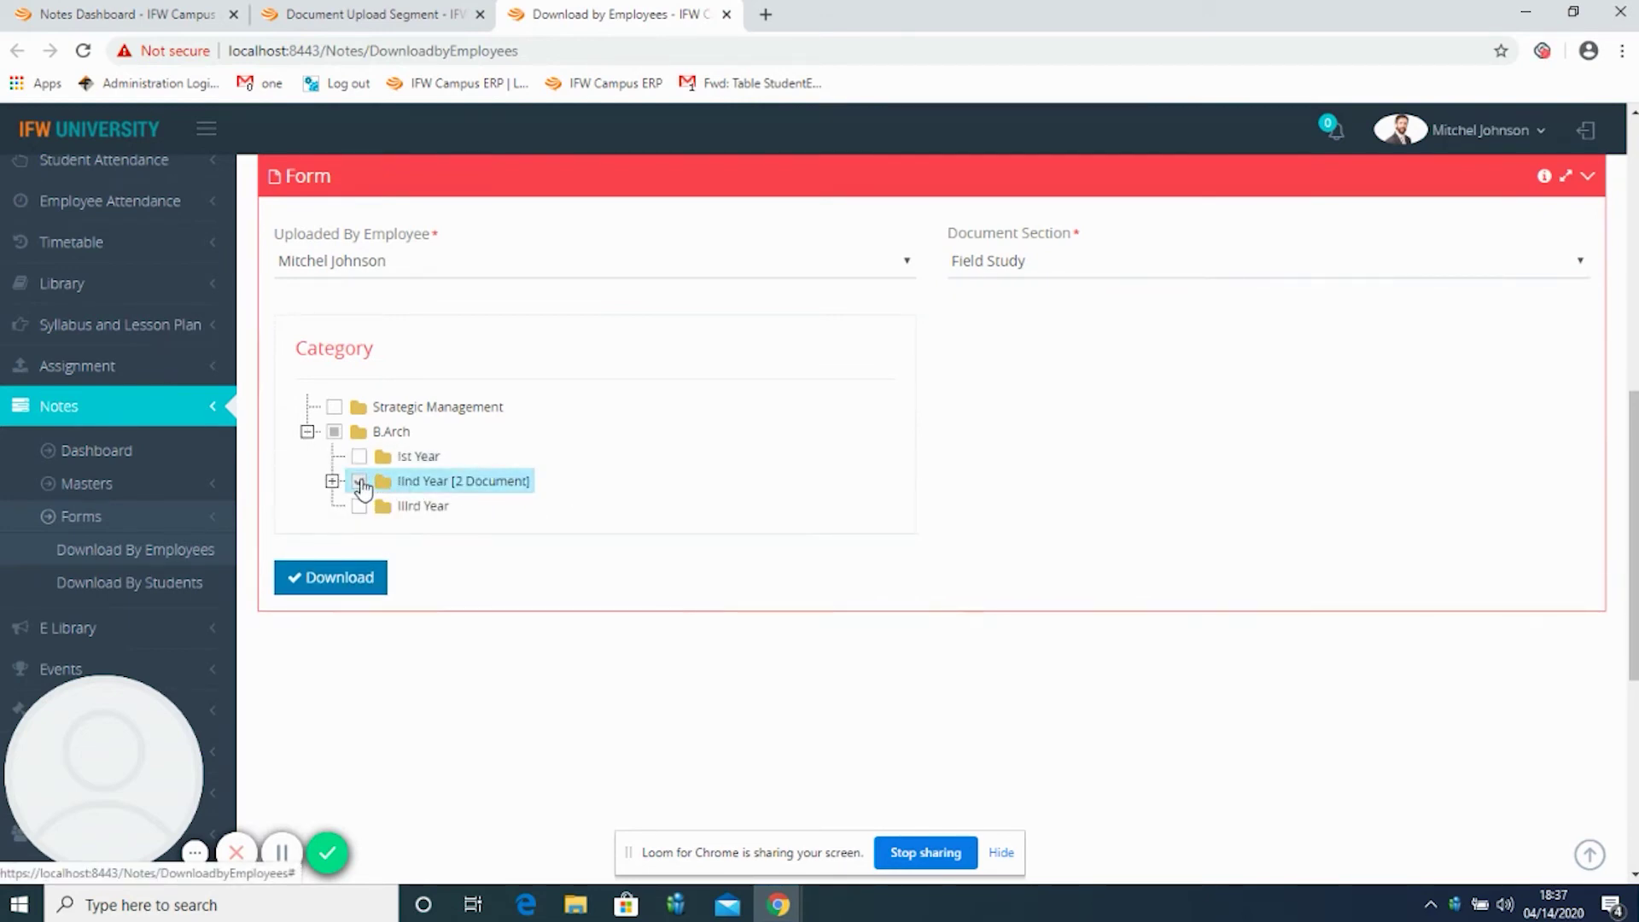
{"action": "left_click", "coordinate": [331, 587]}
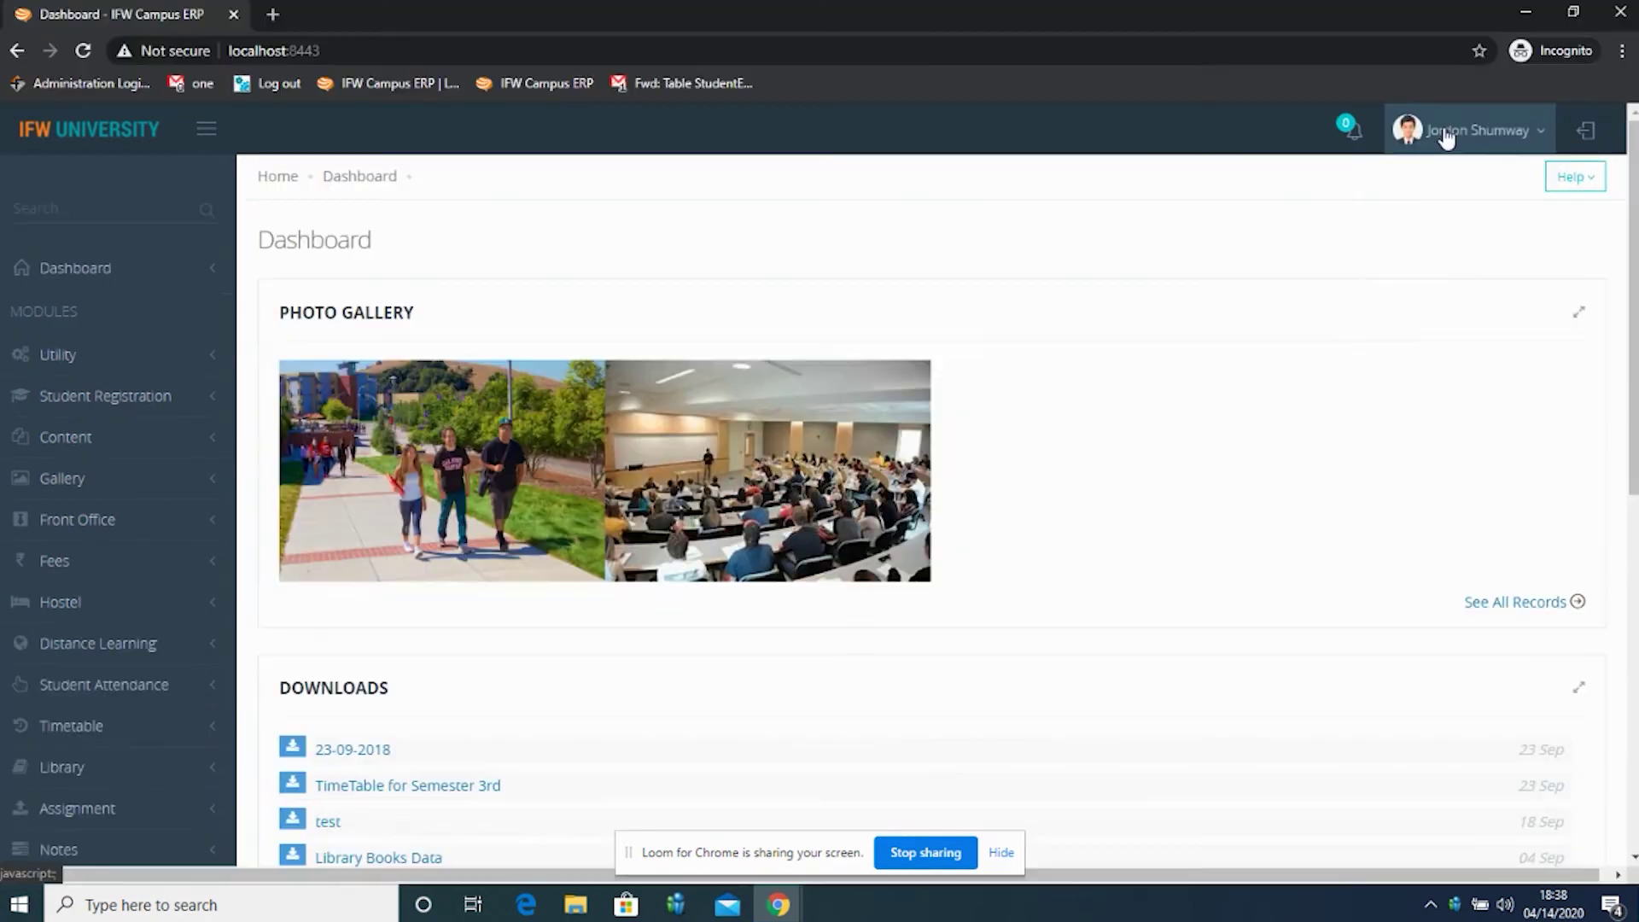
In the student account's window, view the account's session and institute details and open the Download By Students page in Notes.
{"action": "left_click", "coordinate": [1445, 136]}
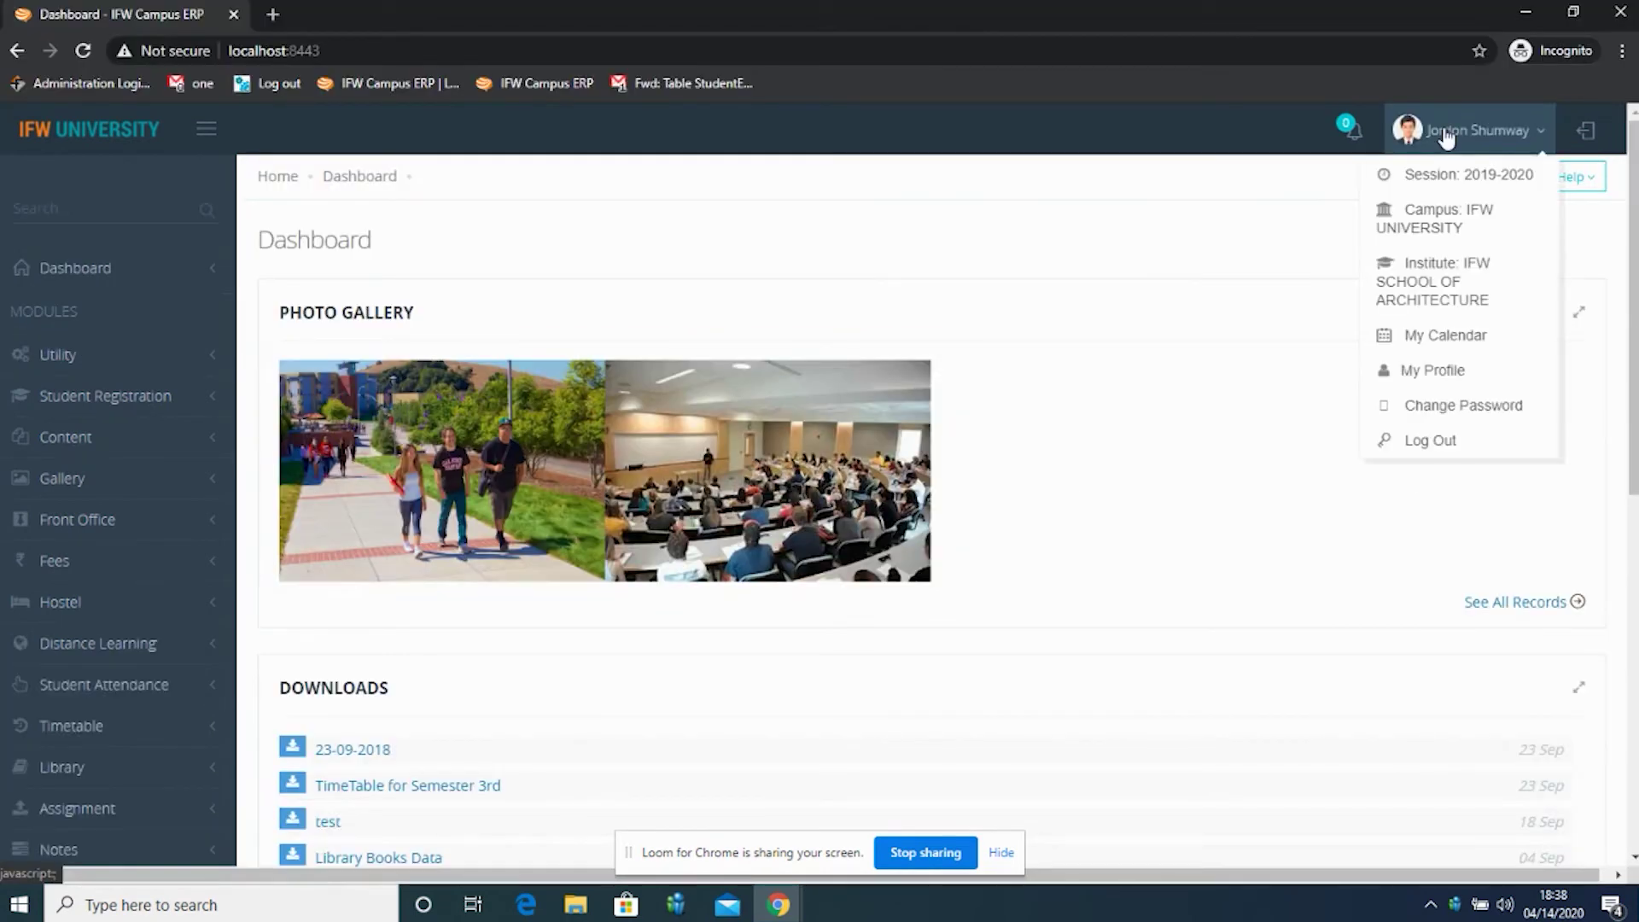
{"action": "left_click", "coordinate": [1195, 255]}
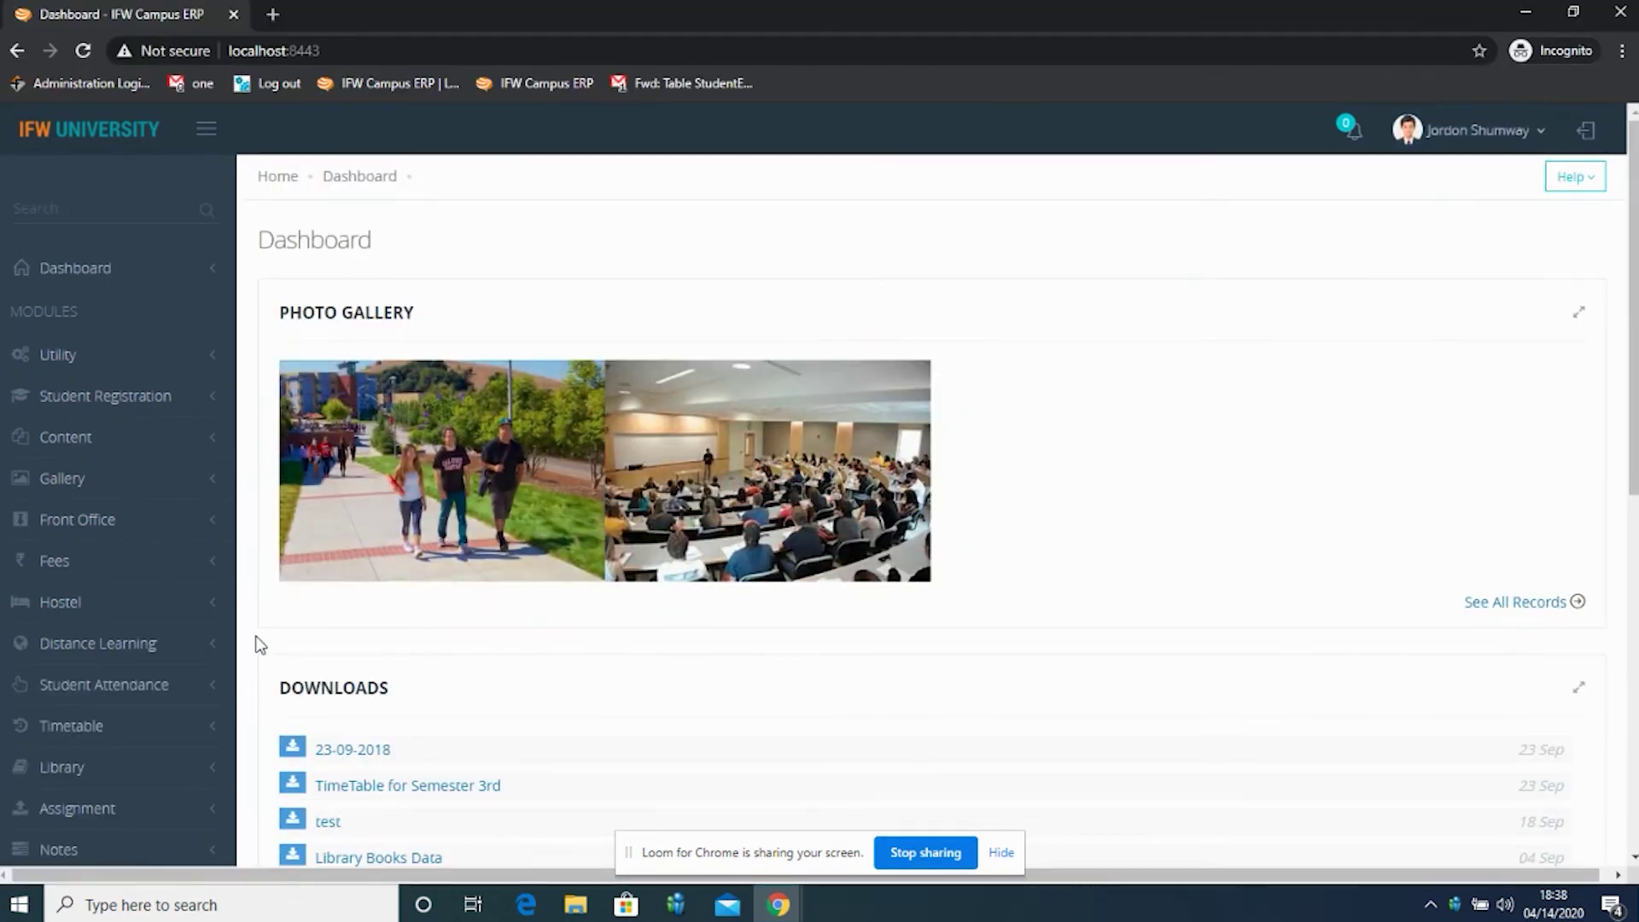
{"action": "scroll", "coordinate": [261, 644], "scroll_direction": "down", "scroll_amount": 2}
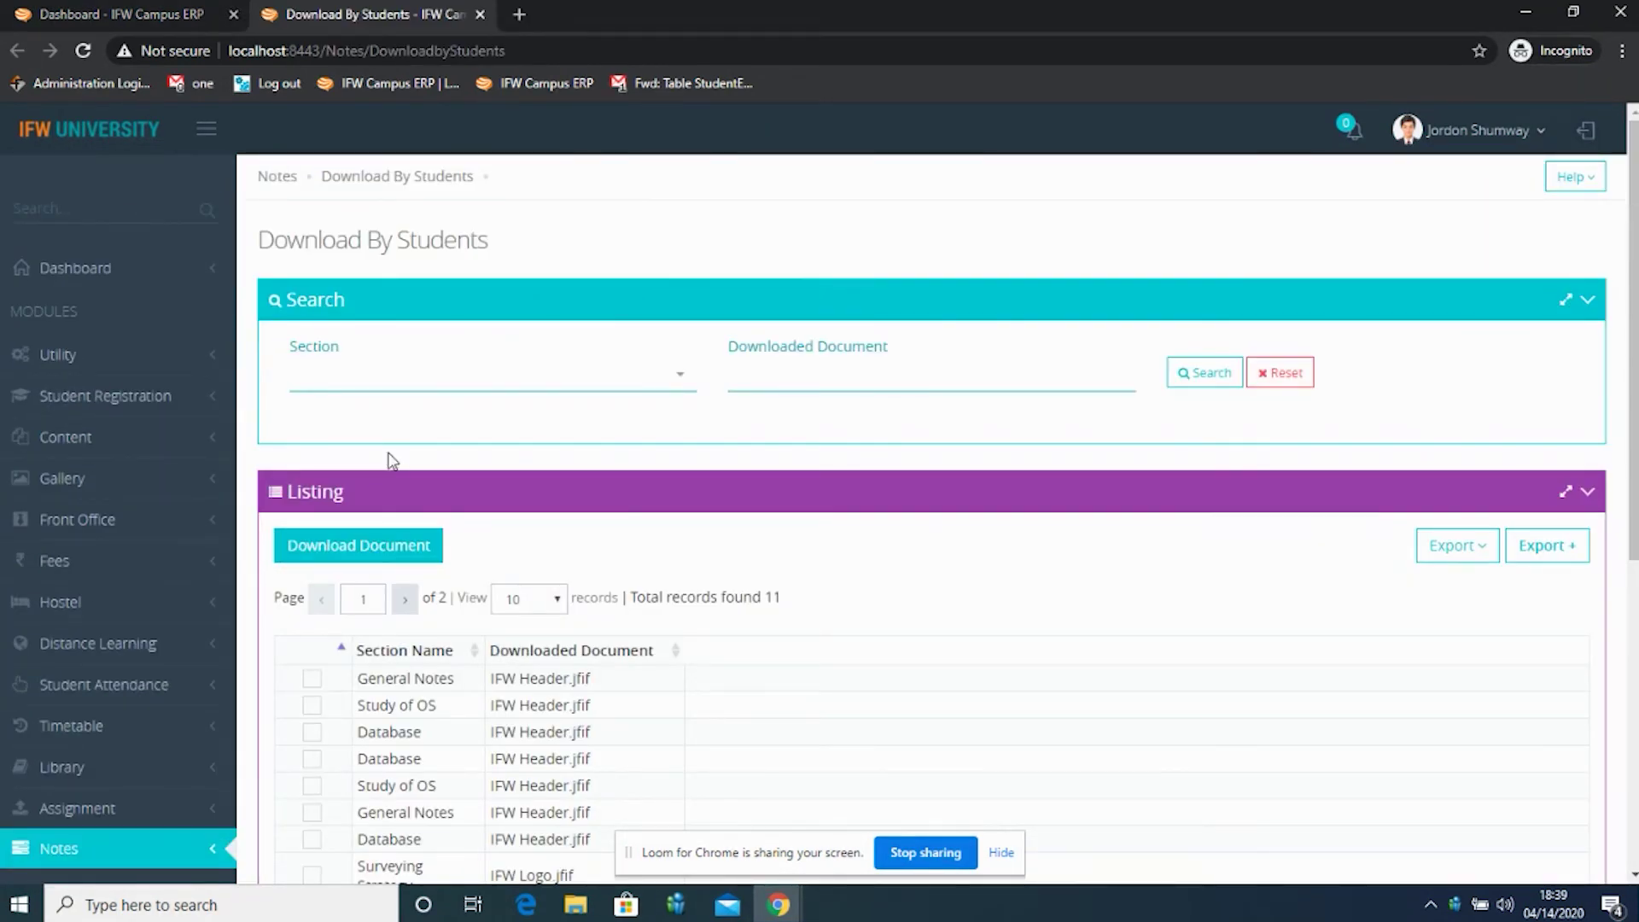
Fill the student download form with class B.ARCH SEM 3B, the available uploader and document section Literature.
{"action": "scroll", "coordinate": [401, 547], "scroll_direction": "down", "scroll_amount": 5}
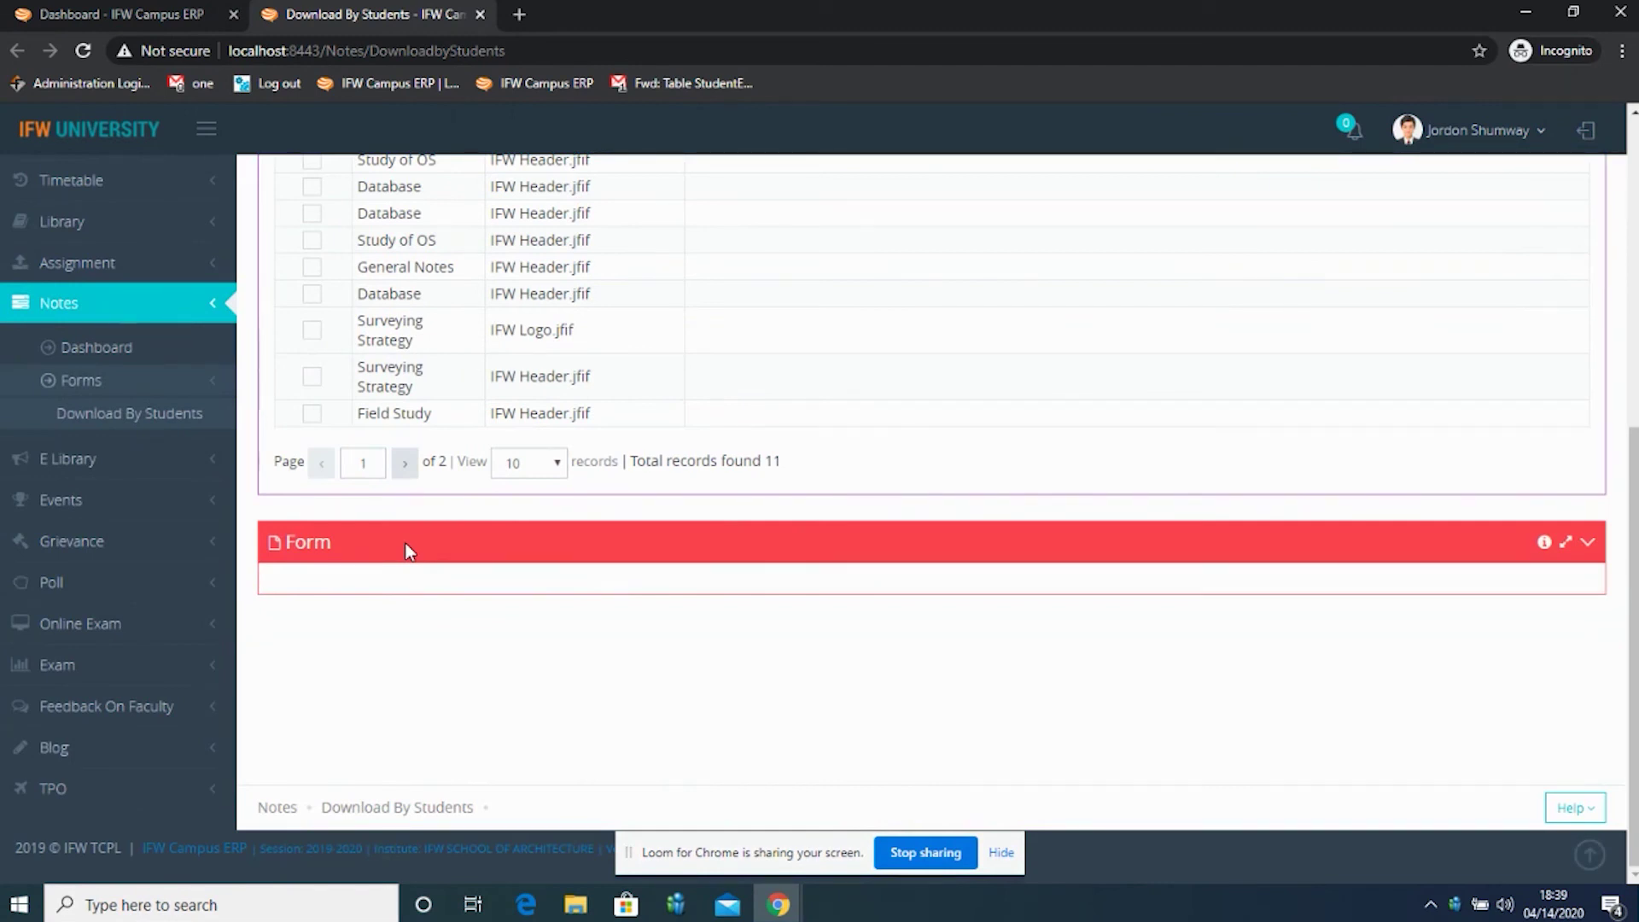
{"action": "left_click", "coordinate": [402, 631]}
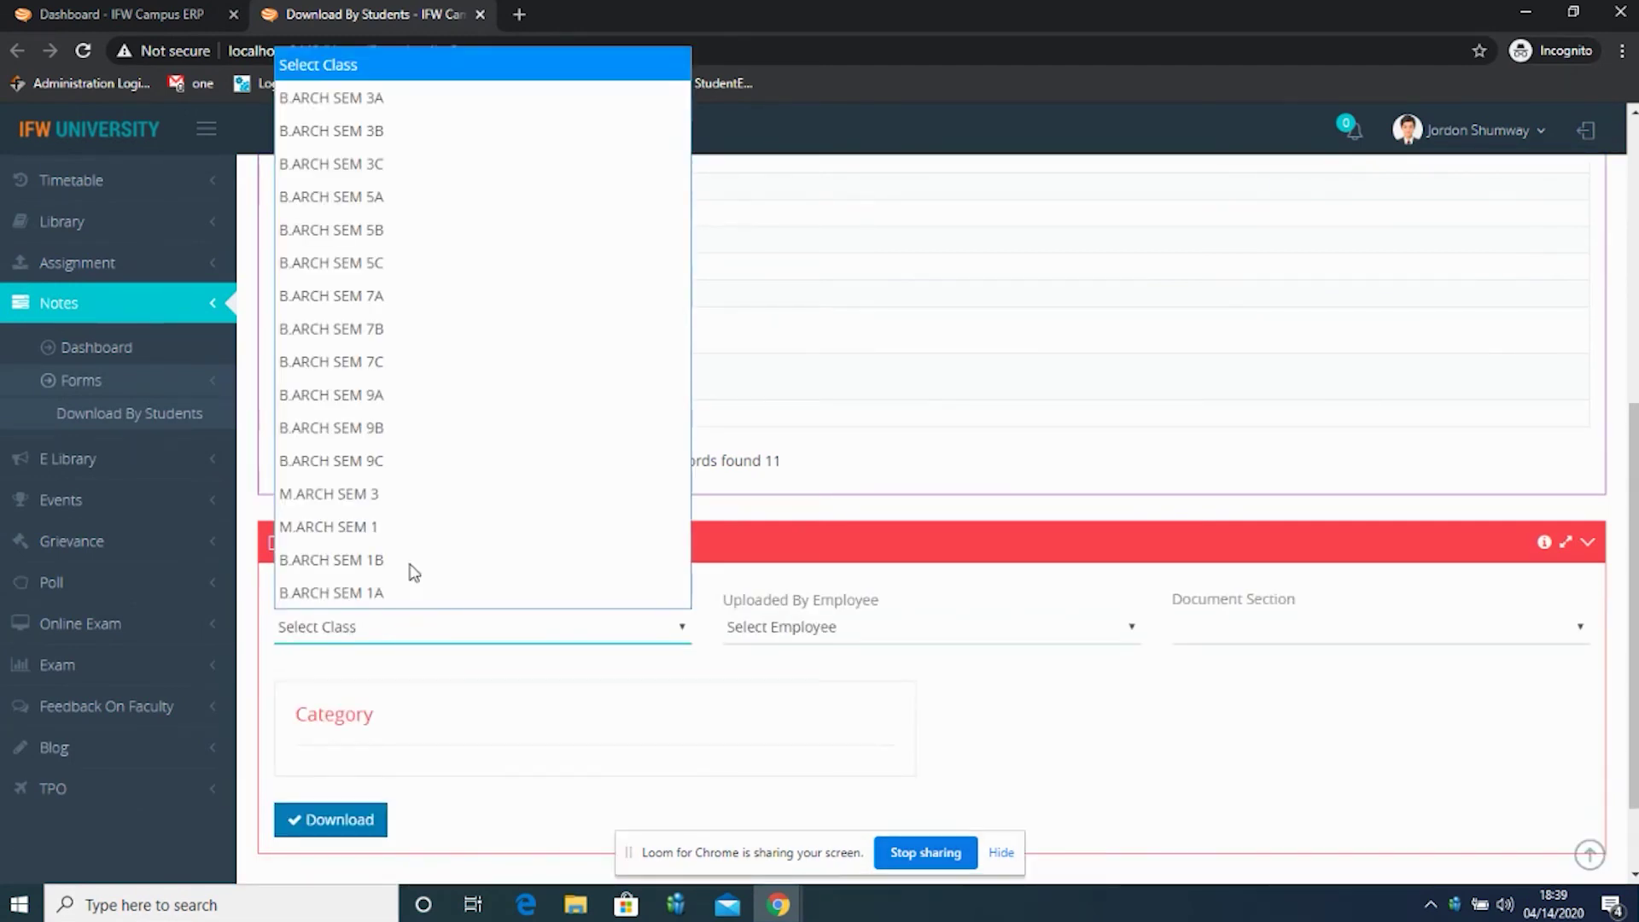
{"action": "left_click", "coordinate": [442, 120]}
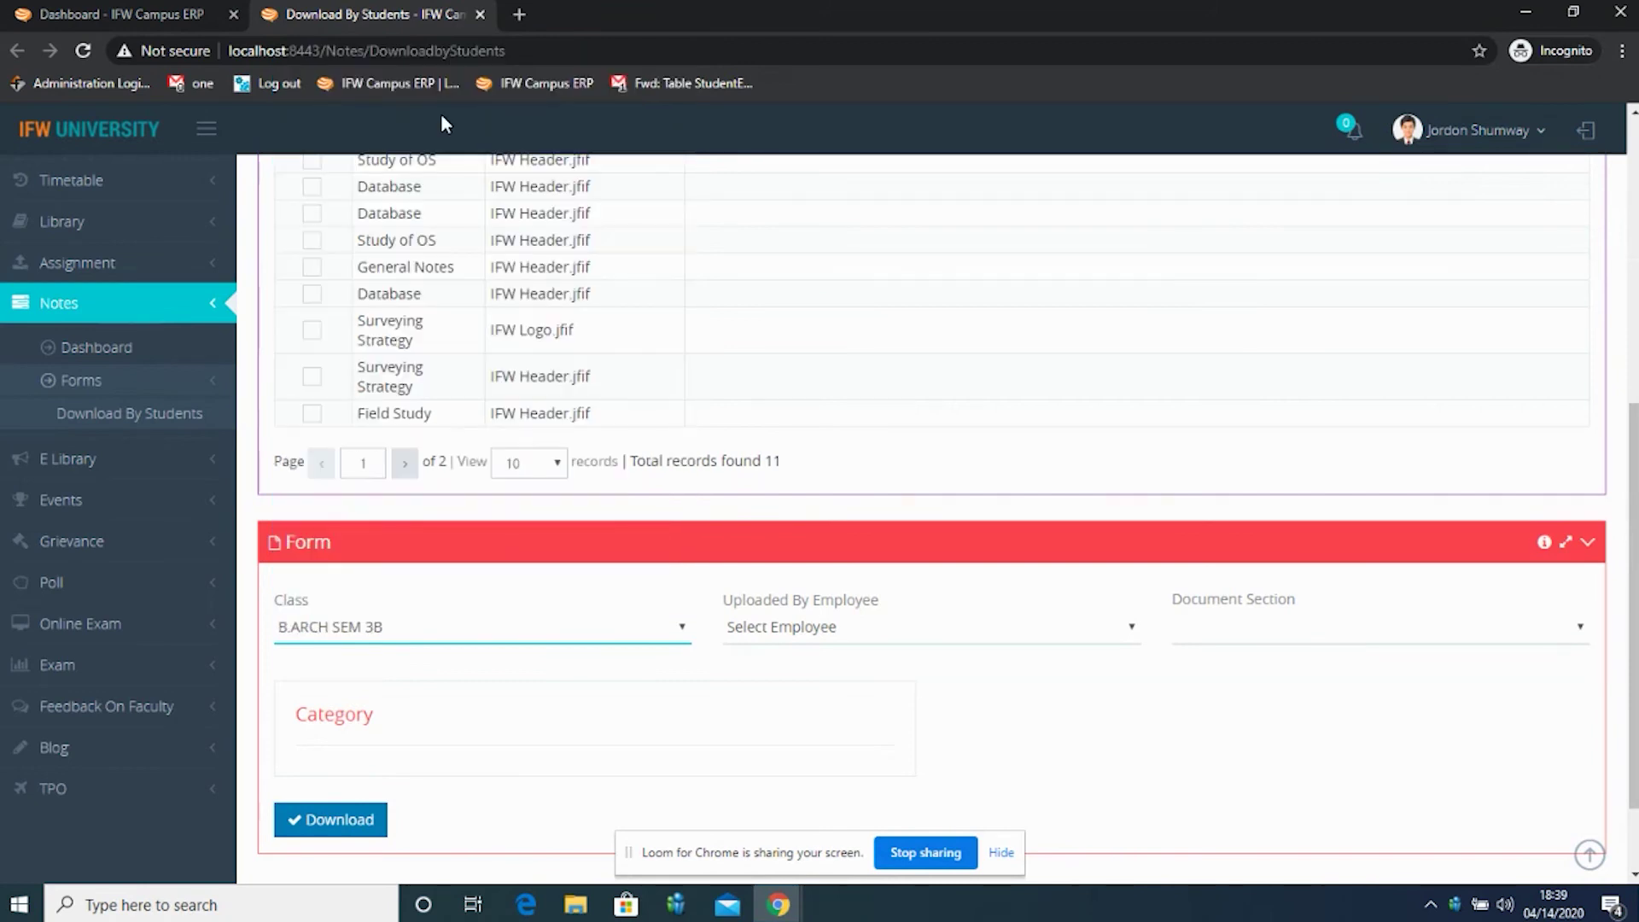
{"action": "left_click", "coordinate": [1015, 625]}
{"action": "left_click", "coordinate": [970, 693]}
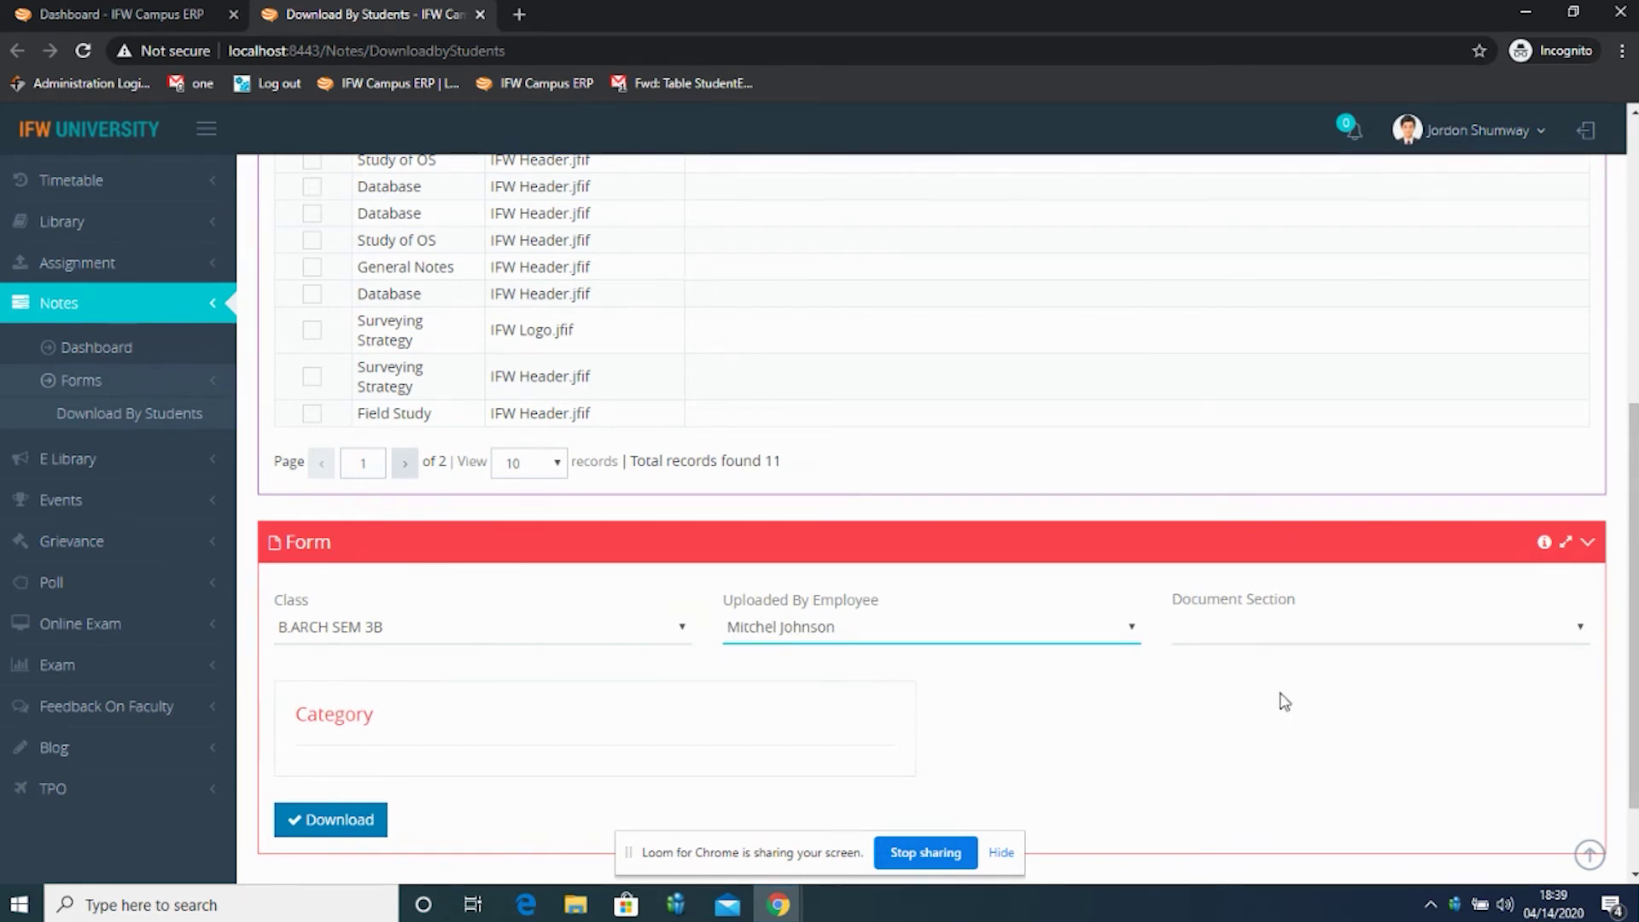
{"action": "left_click", "coordinate": [1280, 641]}
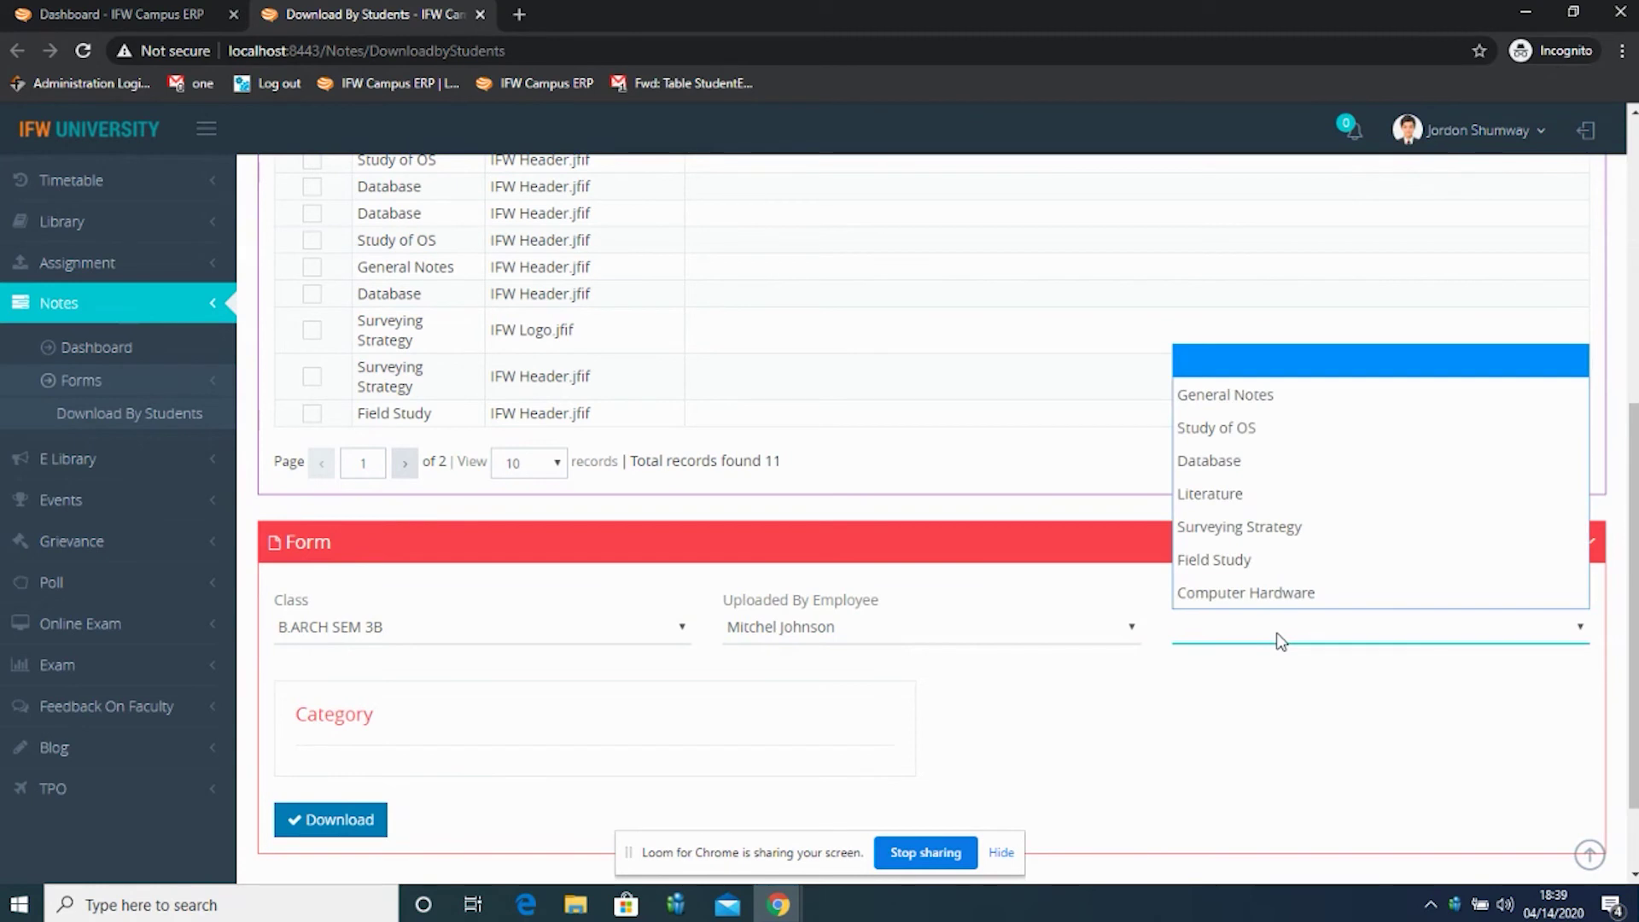
{"action": "left_click", "coordinate": [1262, 495]}
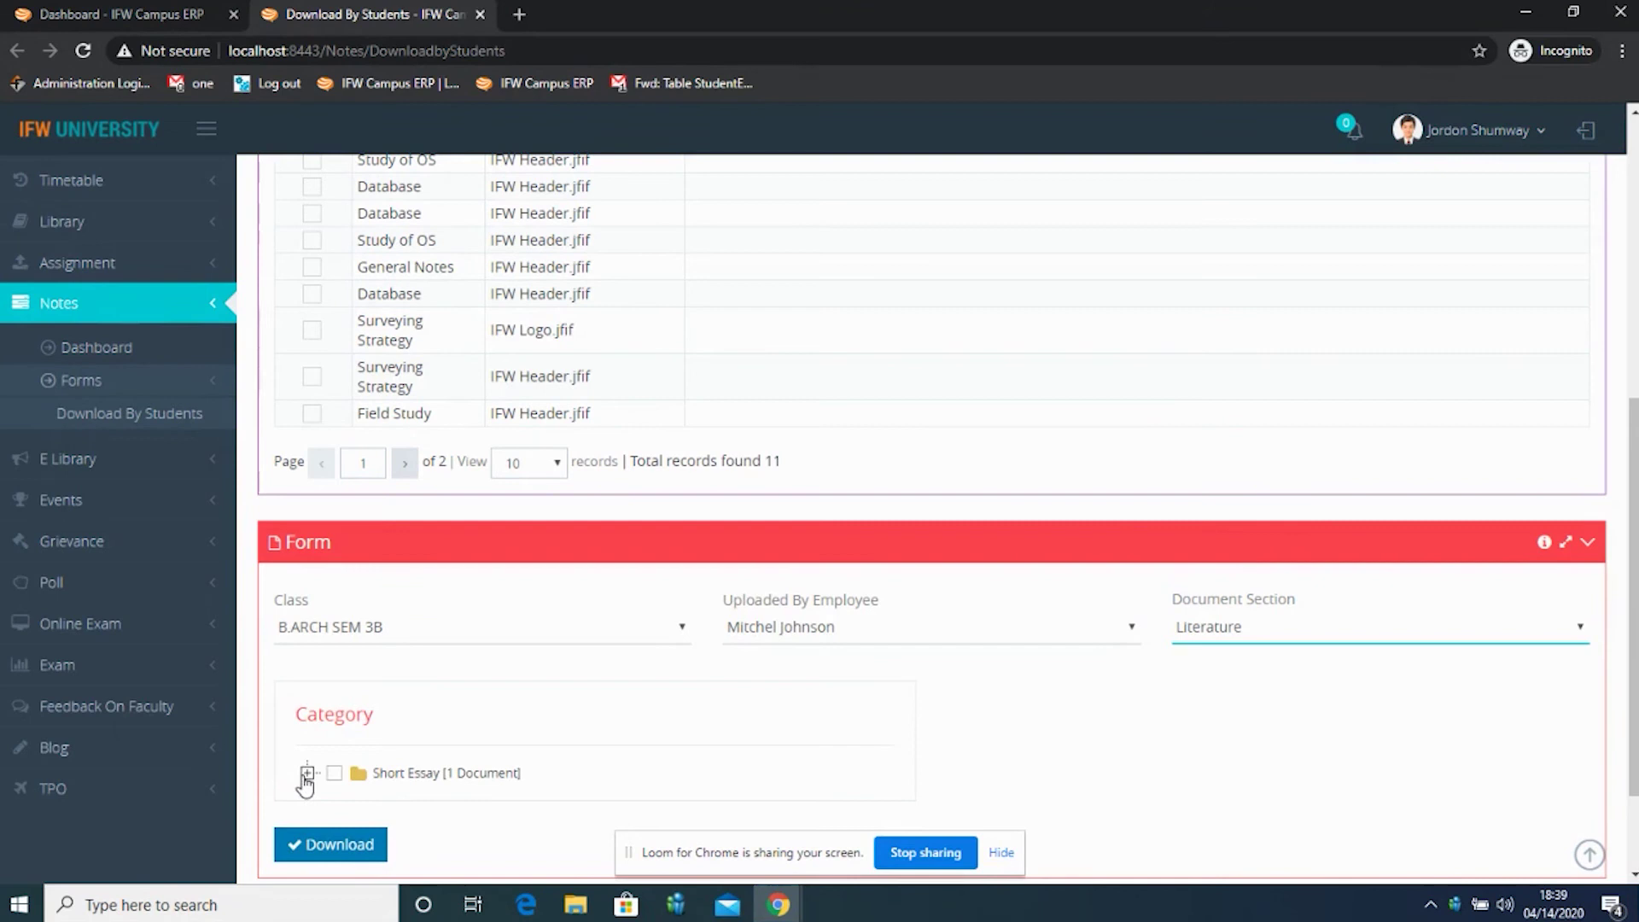
Select IFW Header.jfif under the Short Essay category and download it.
{"action": "left_click", "coordinate": [307, 773]}
{"action": "scroll", "coordinate": [564, 721], "scroll_direction": "down", "scroll_amount": 2}
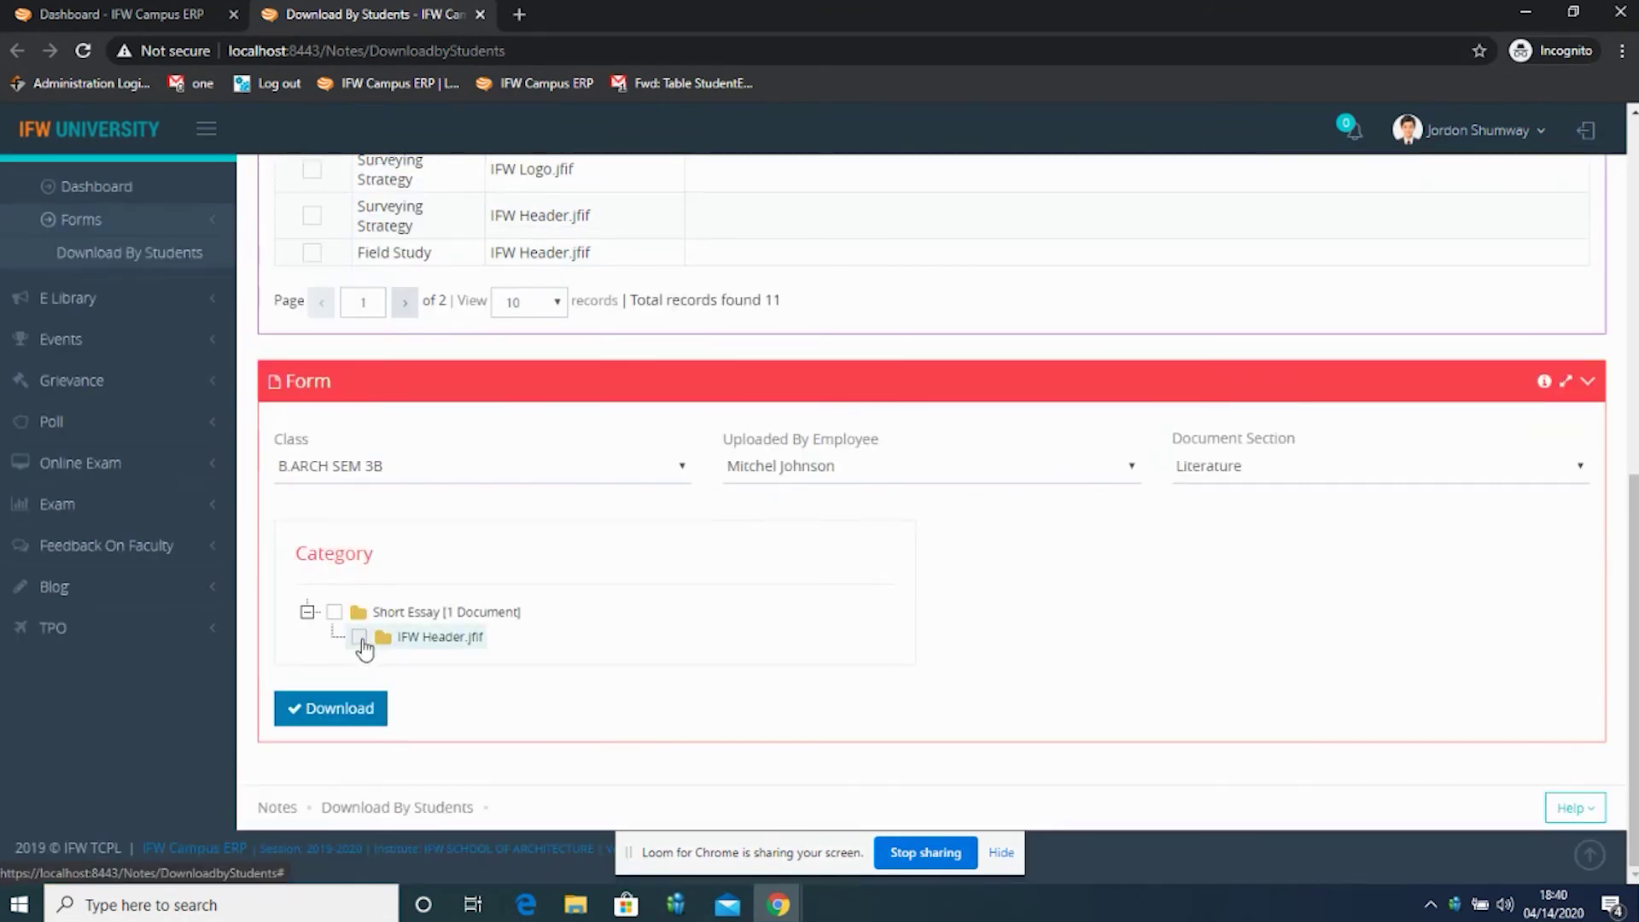
{"action": "left_click", "coordinate": [360, 638]}
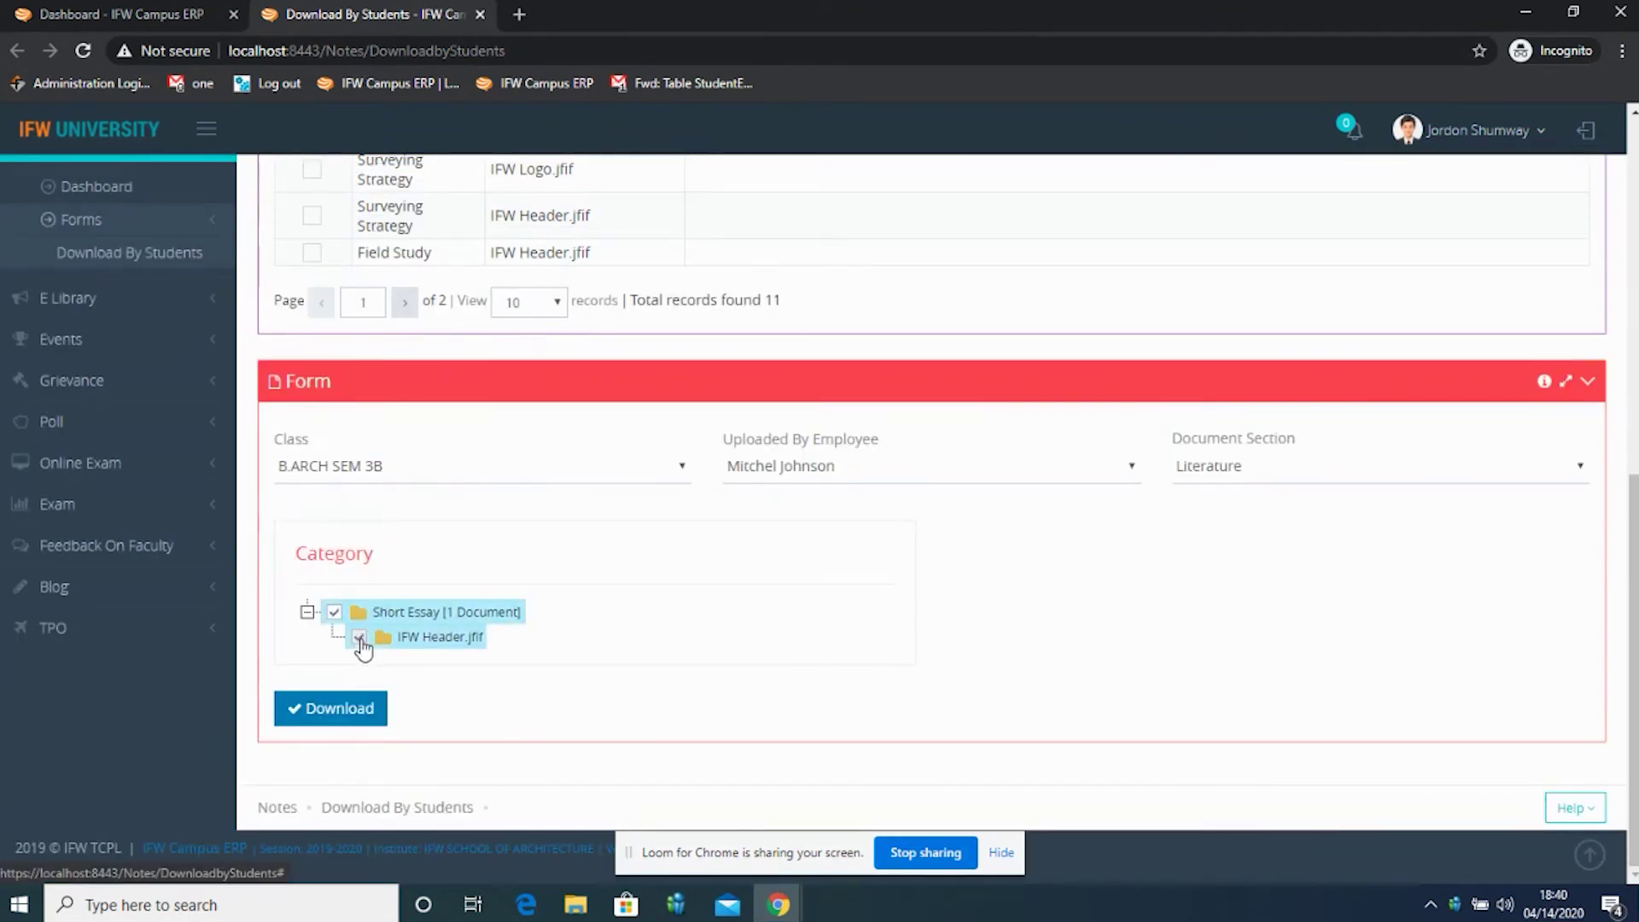
{"action": "left_click", "coordinate": [346, 713]}
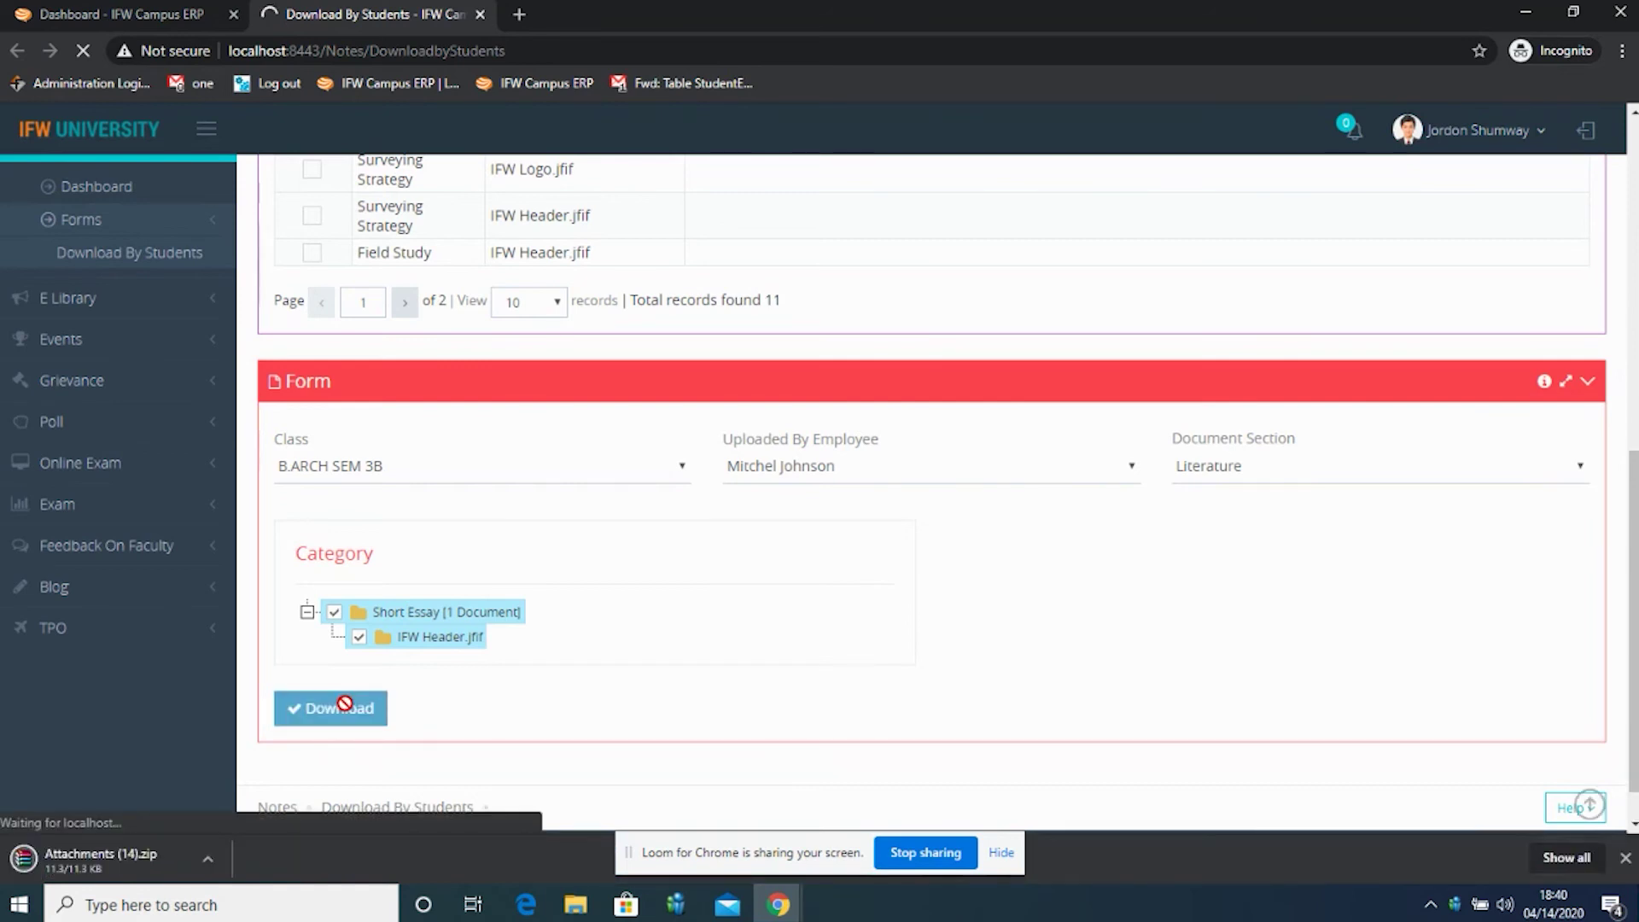
Back in the employee account's Document Upload Segment page, set up the Notes Upload Detail Report with all available columns assigned.
{"action": "key", "text": "alt+Tab"}
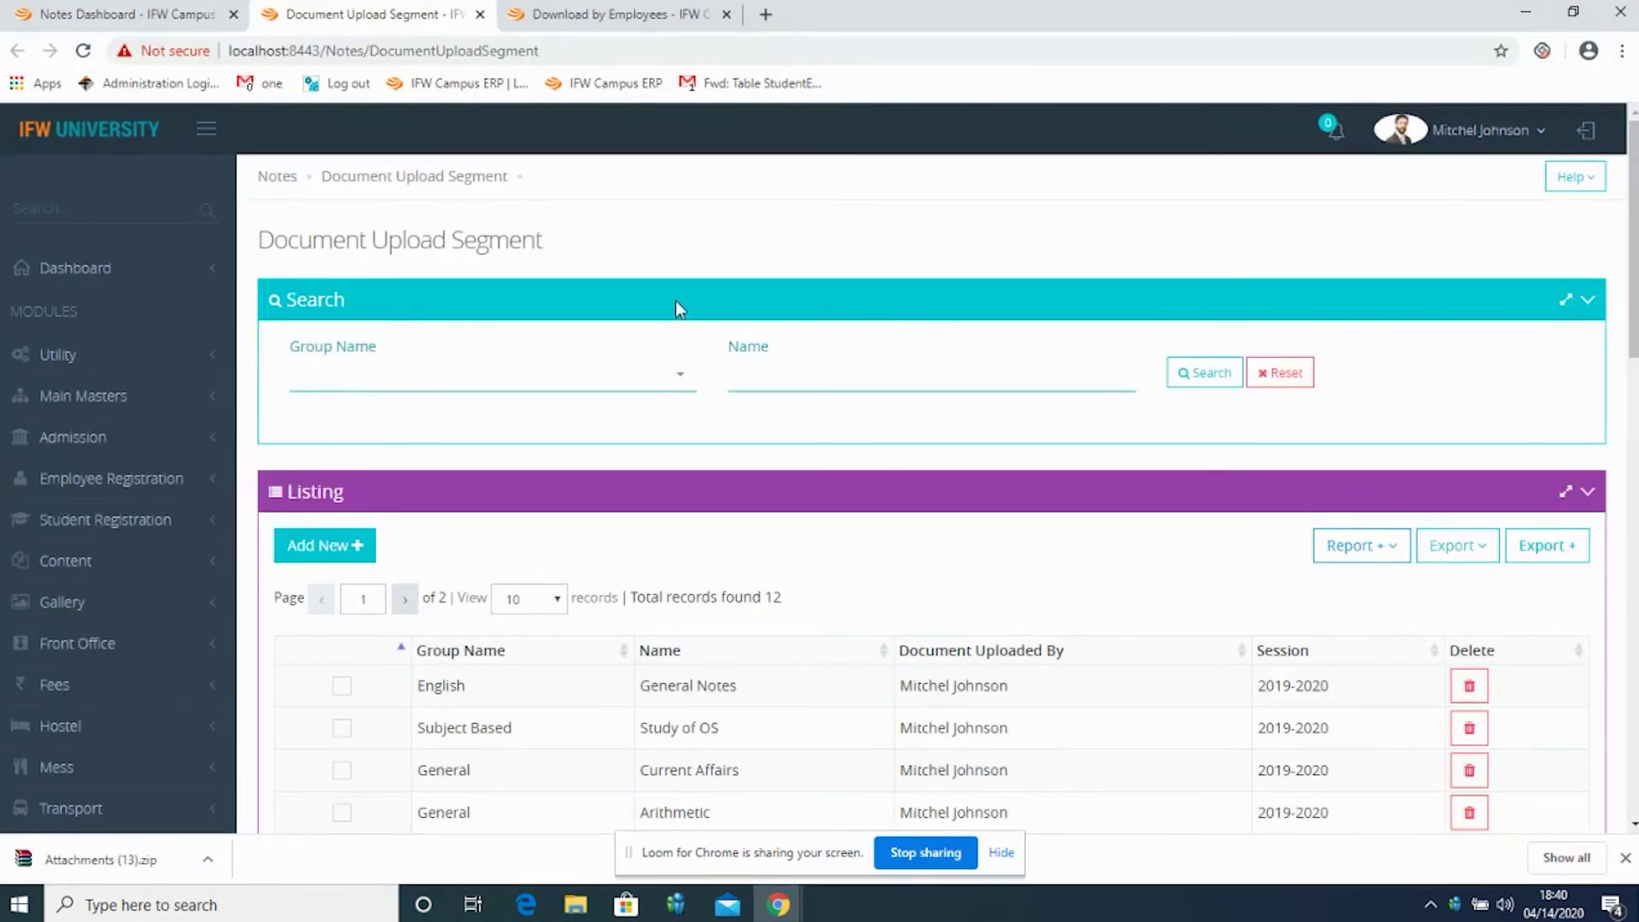
{"action": "left_click", "coordinate": [1349, 554]}
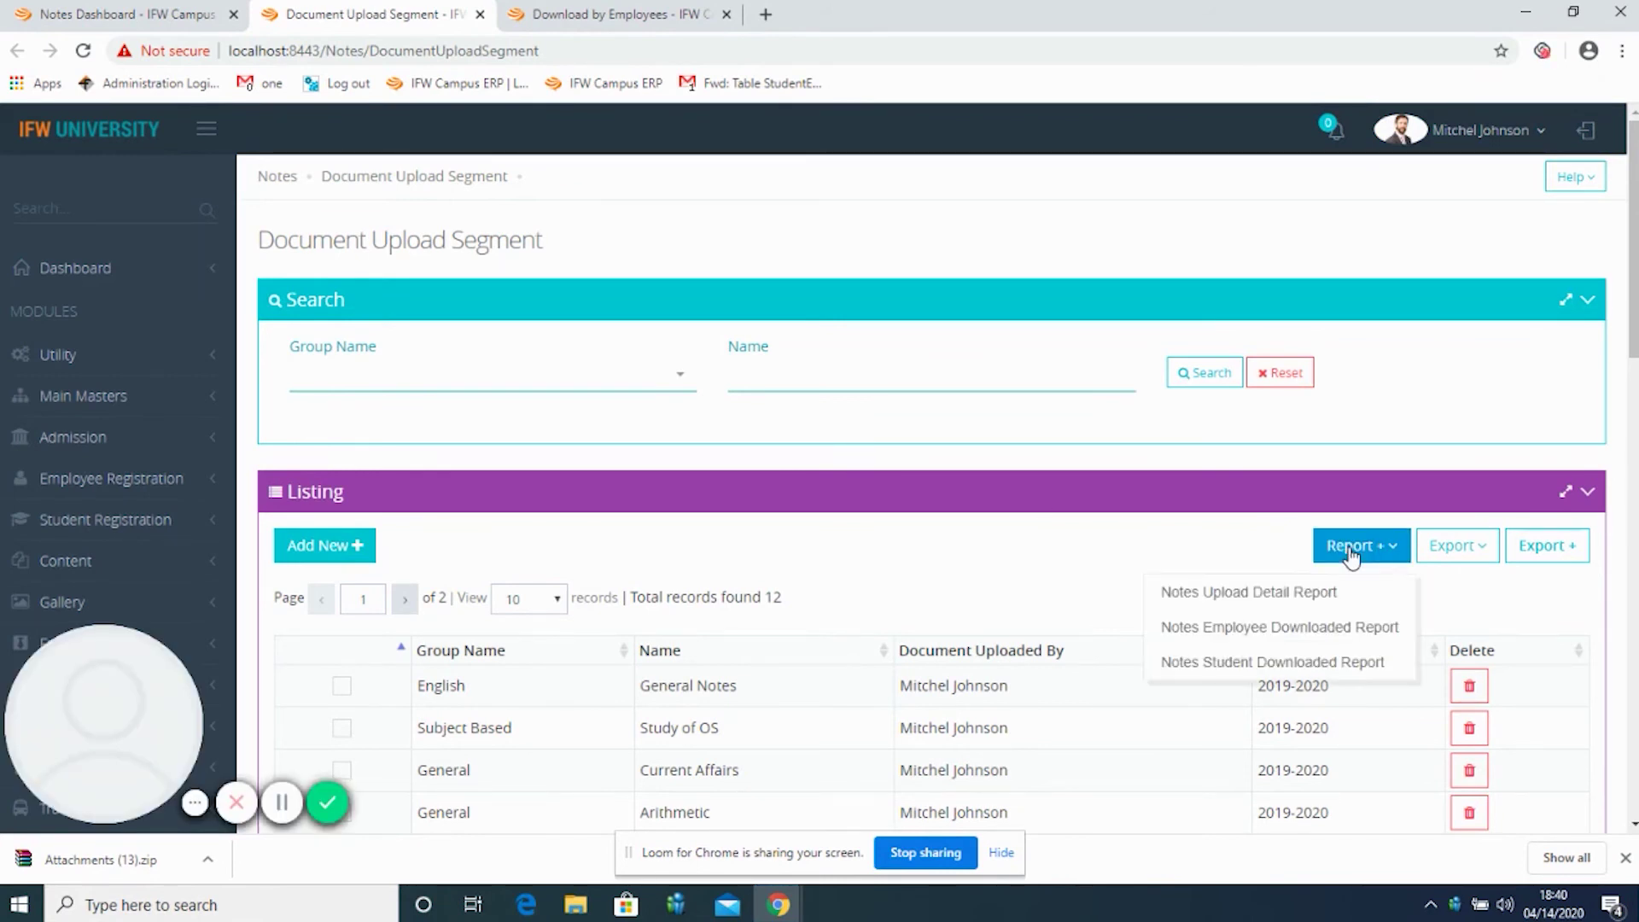
{"action": "left_click", "coordinate": [1257, 597]}
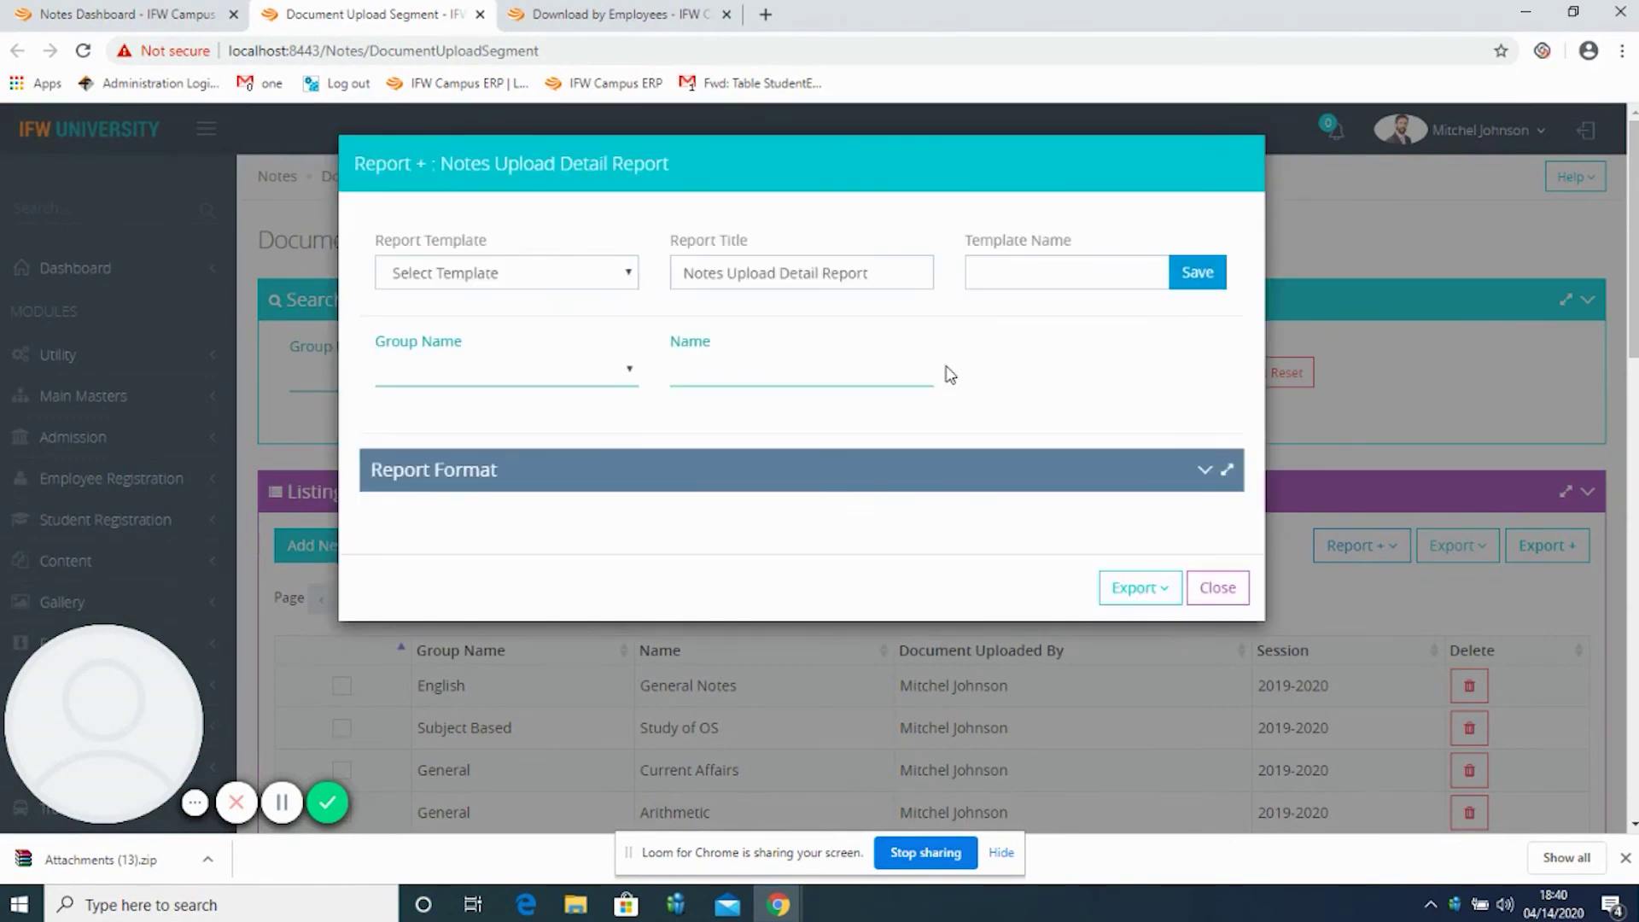
{"action": "left_click", "coordinate": [1206, 474]}
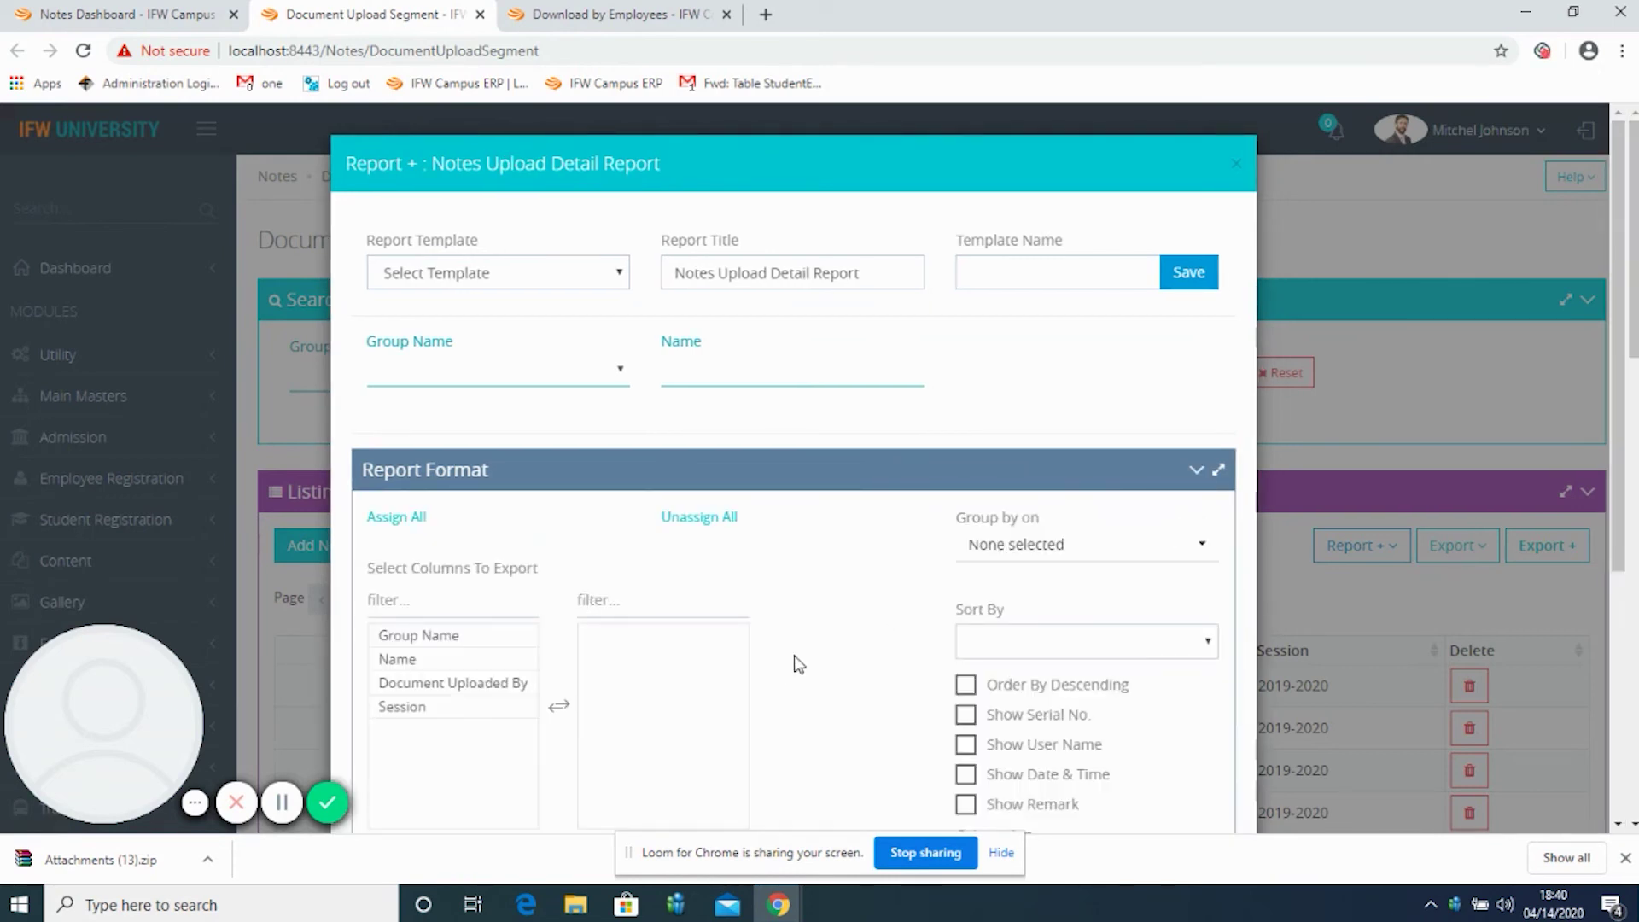
{"action": "left_click", "coordinate": [401, 519]}
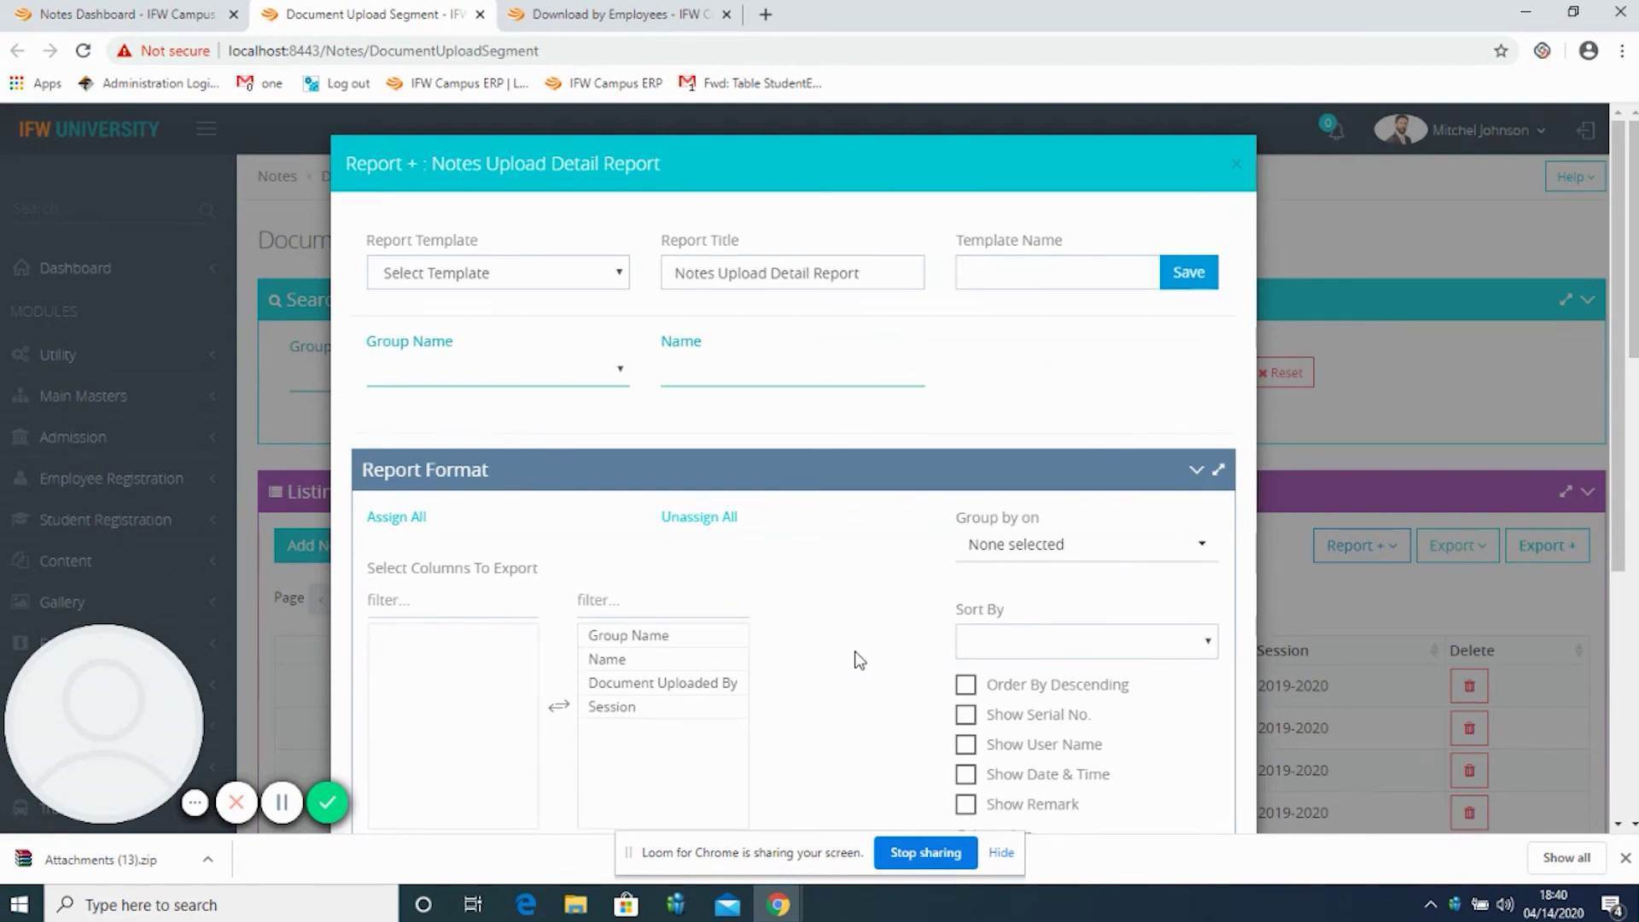
Produce the print version of the Notes Upload Detail Report.
{"action": "scroll", "coordinate": [858, 660], "scroll_direction": "down", "scroll_amount": 5}
{"action": "scroll", "coordinate": [858, 659], "scroll_direction": "down", "scroll_amount": 1}
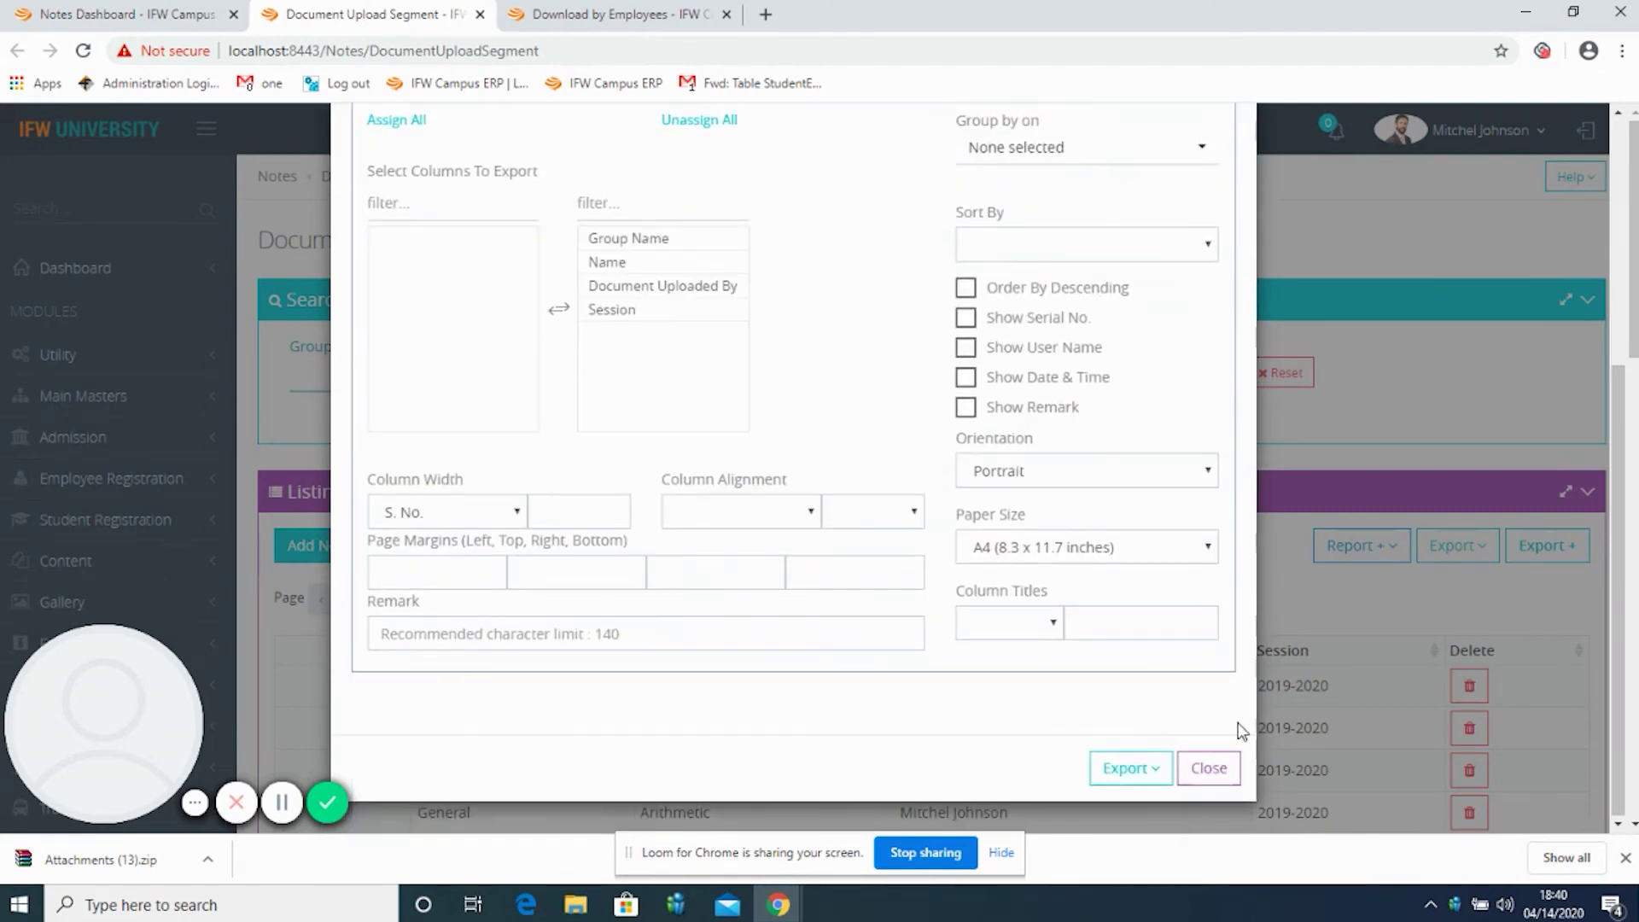
{"action": "left_click", "coordinate": [1139, 772]}
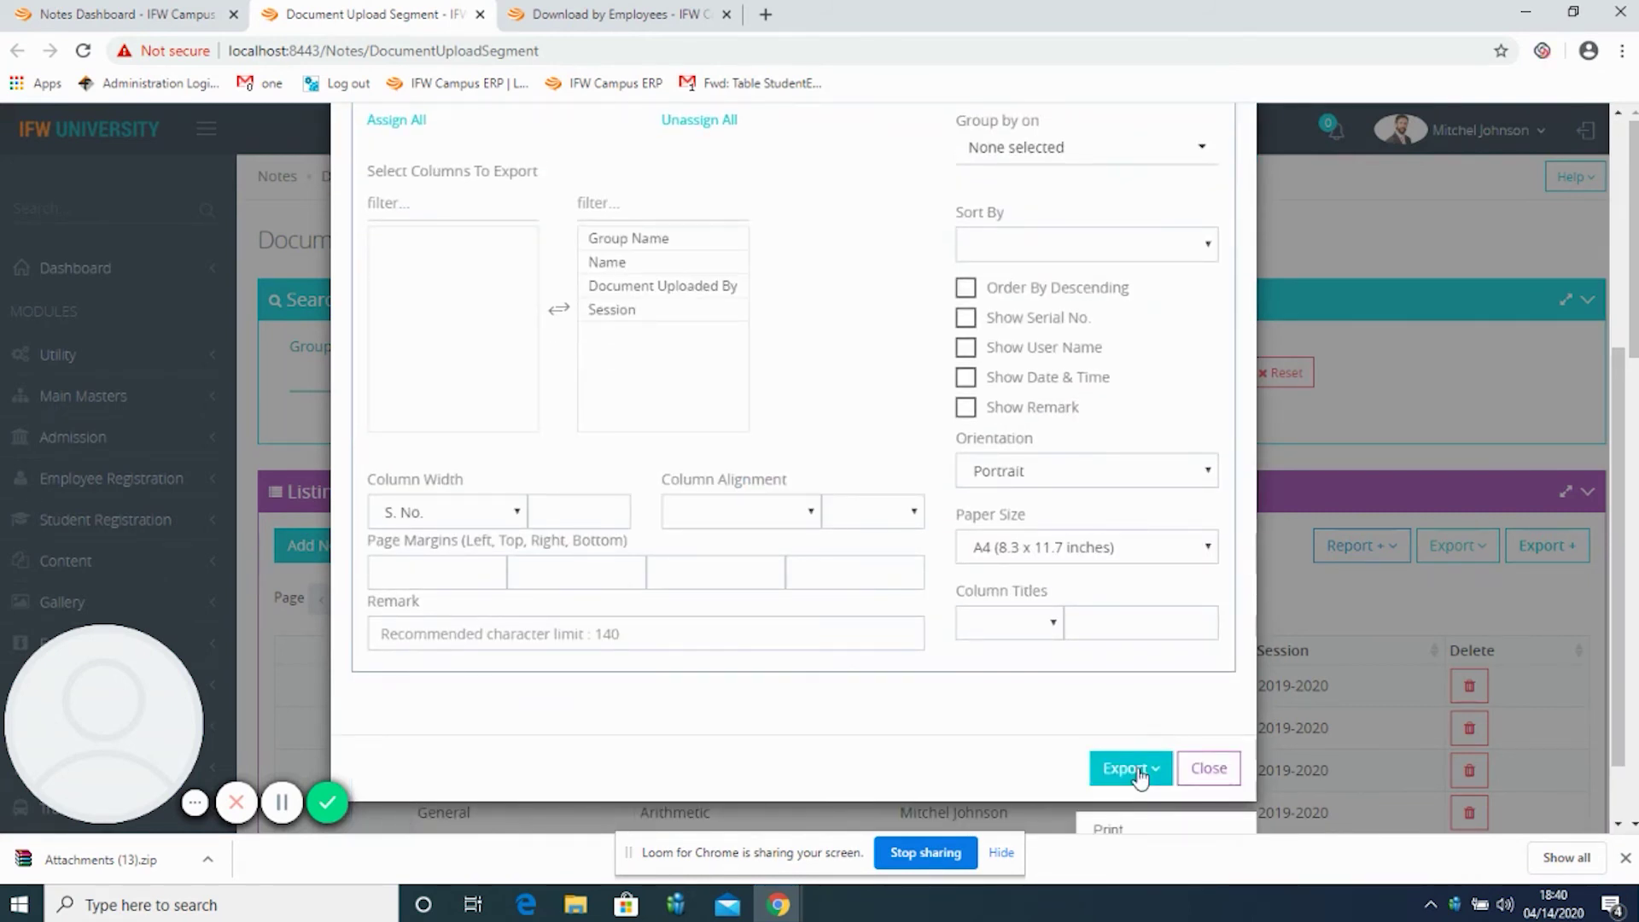
{"action": "left_click", "coordinate": [1109, 829]}
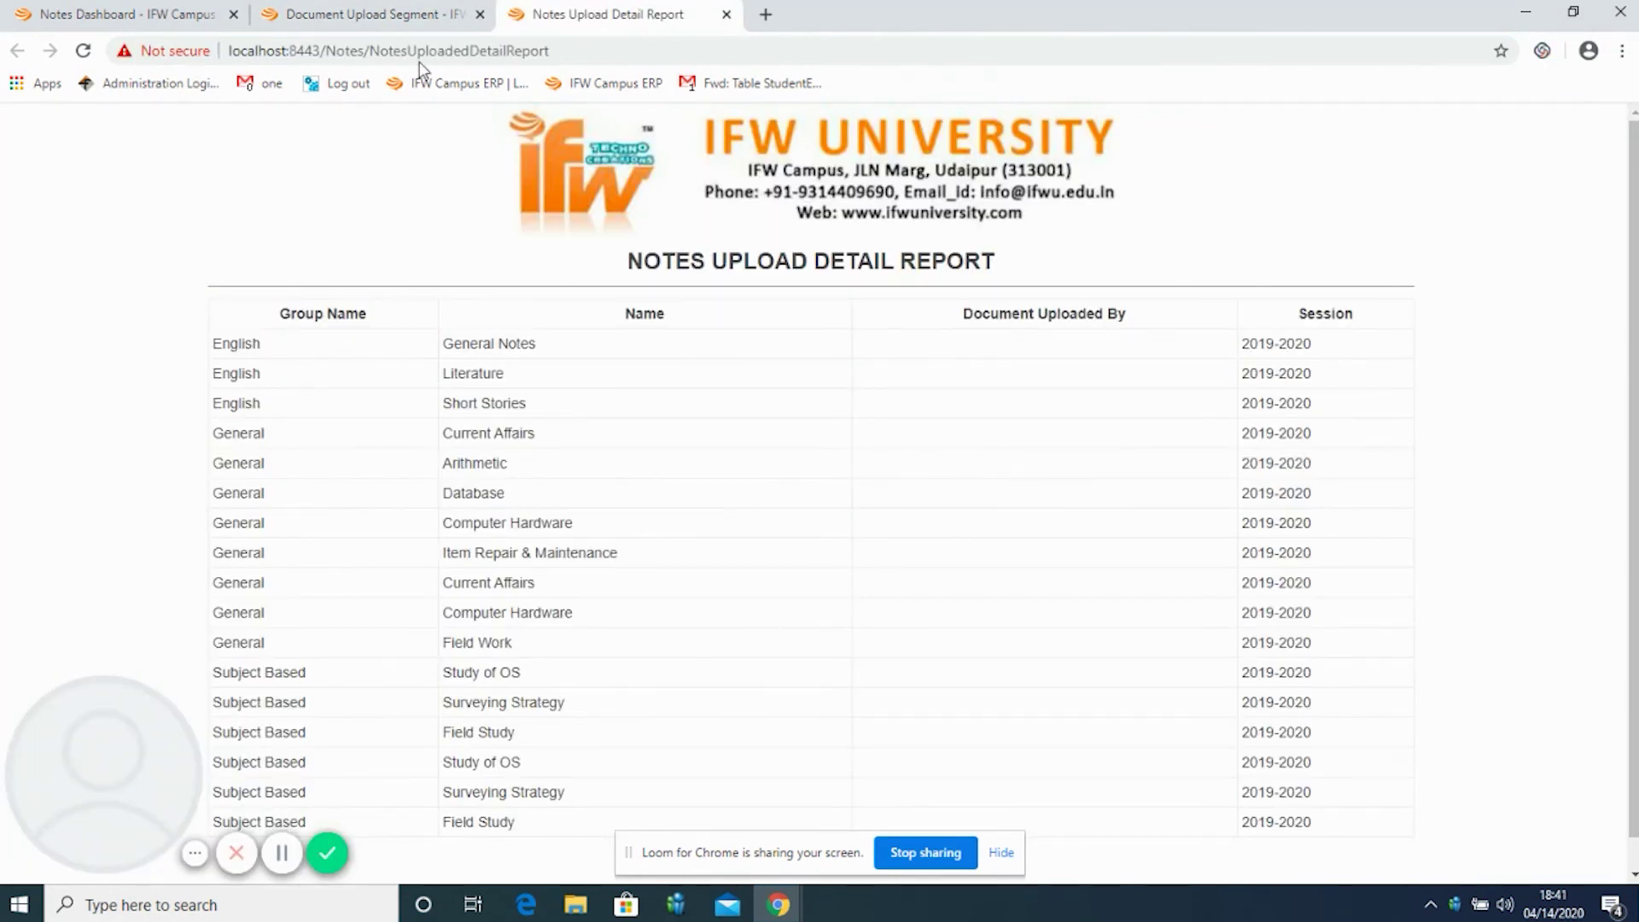
Back on the Document Upload Segment page, open the Notes Student Downloaded Report setup and assign all available columns.
{"action": "left_click", "coordinate": [340, 12]}
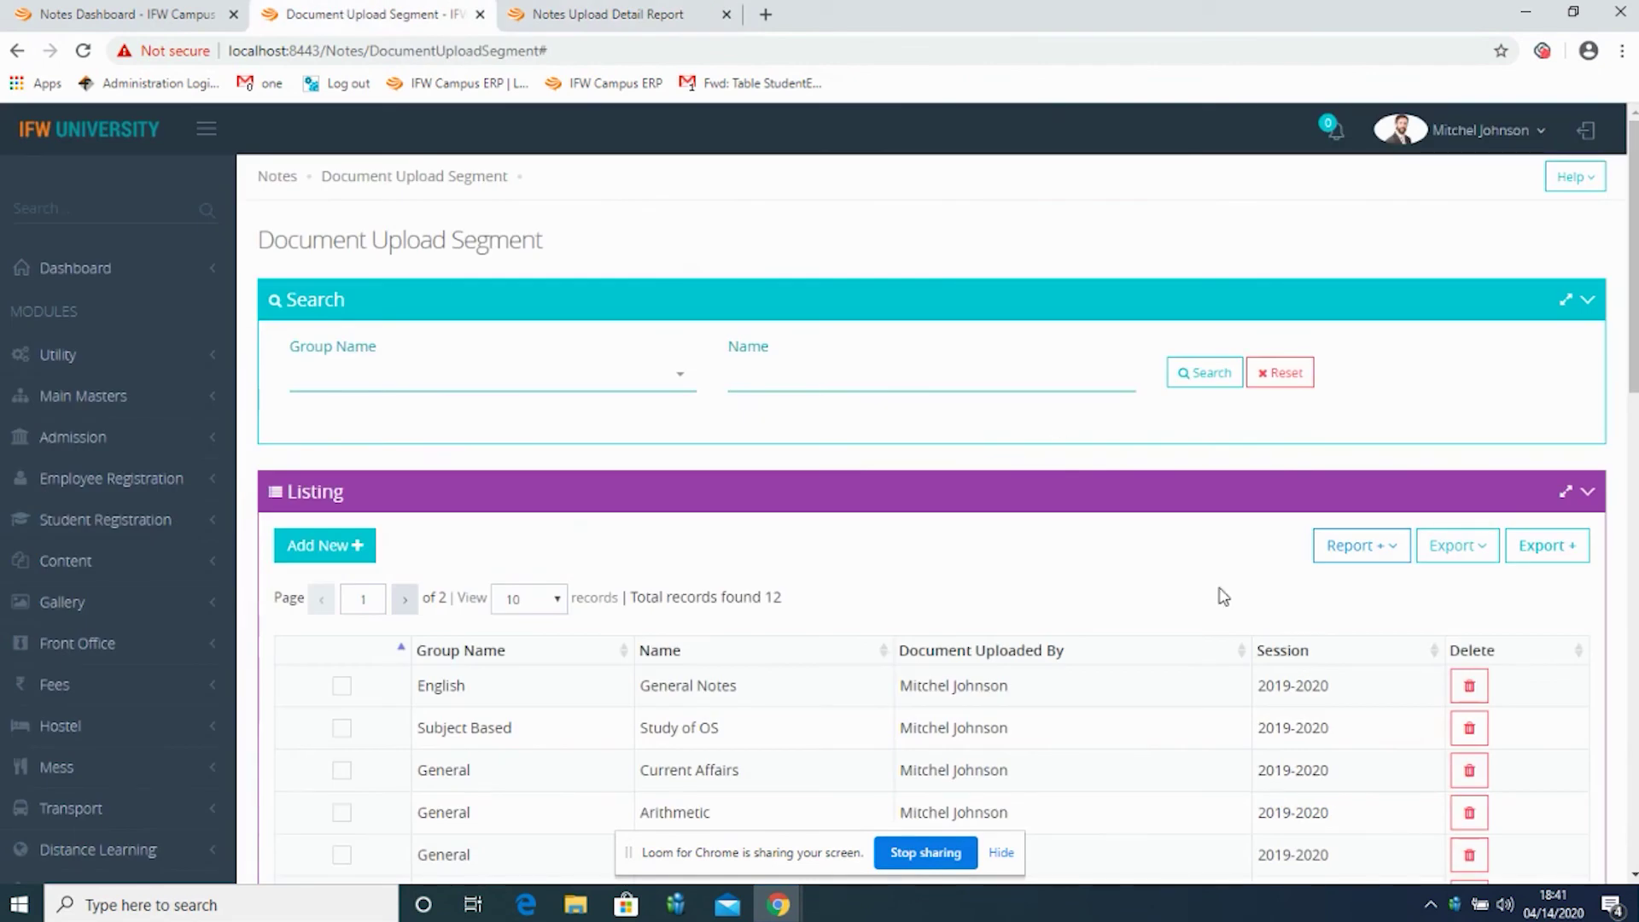
{"action": "left_click", "coordinate": [1351, 551]}
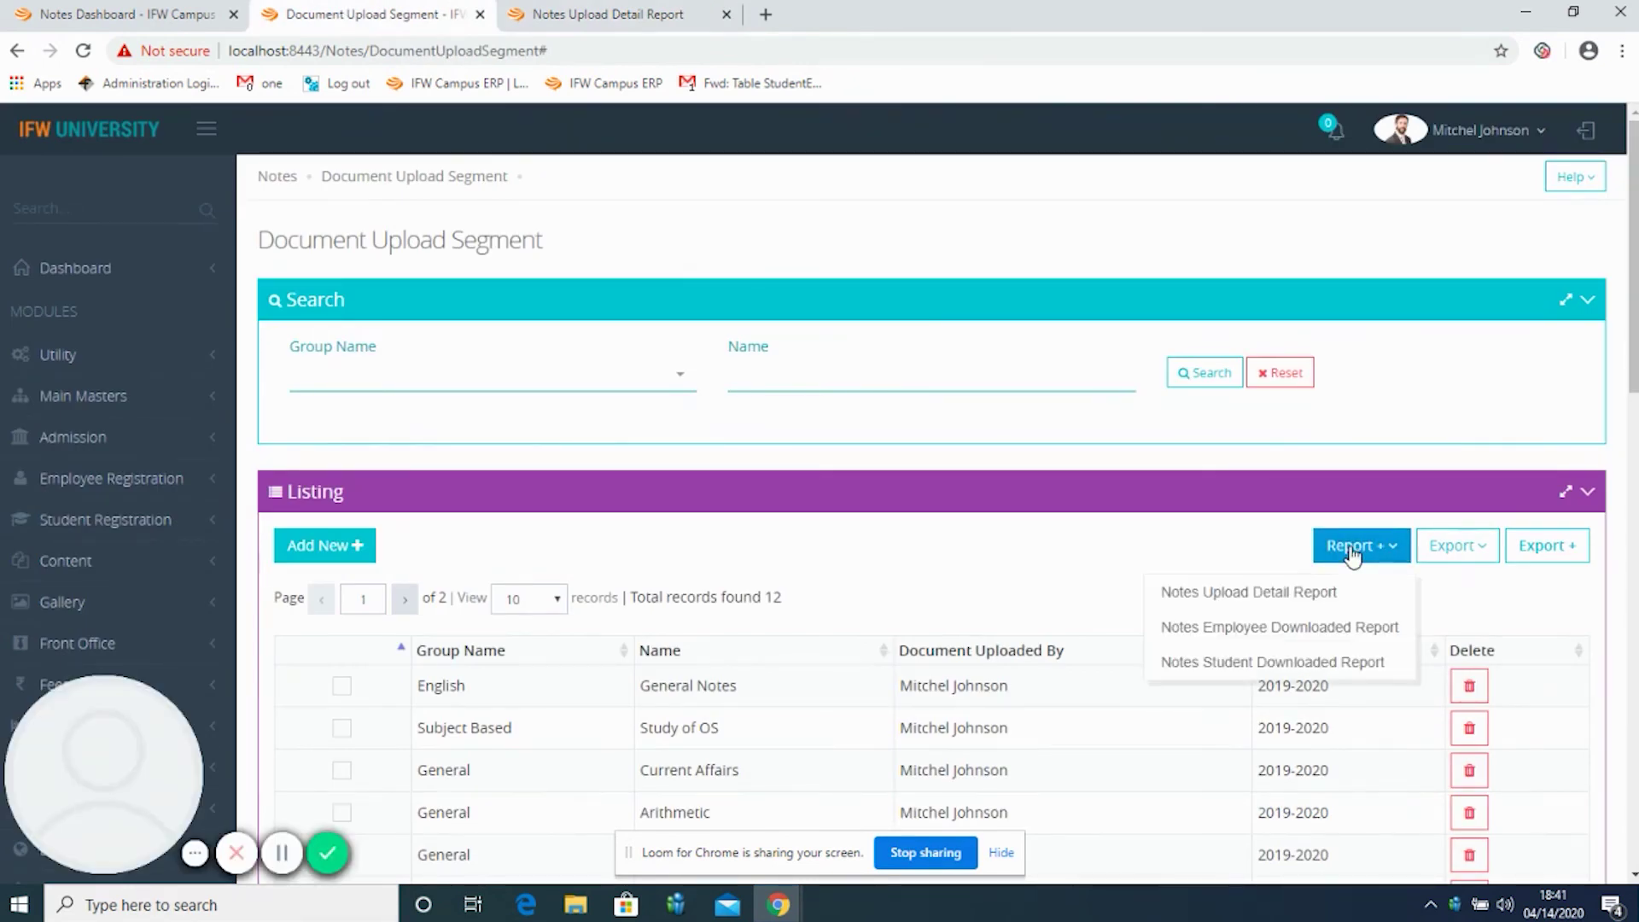
{"action": "left_click", "coordinate": [1272, 662]}
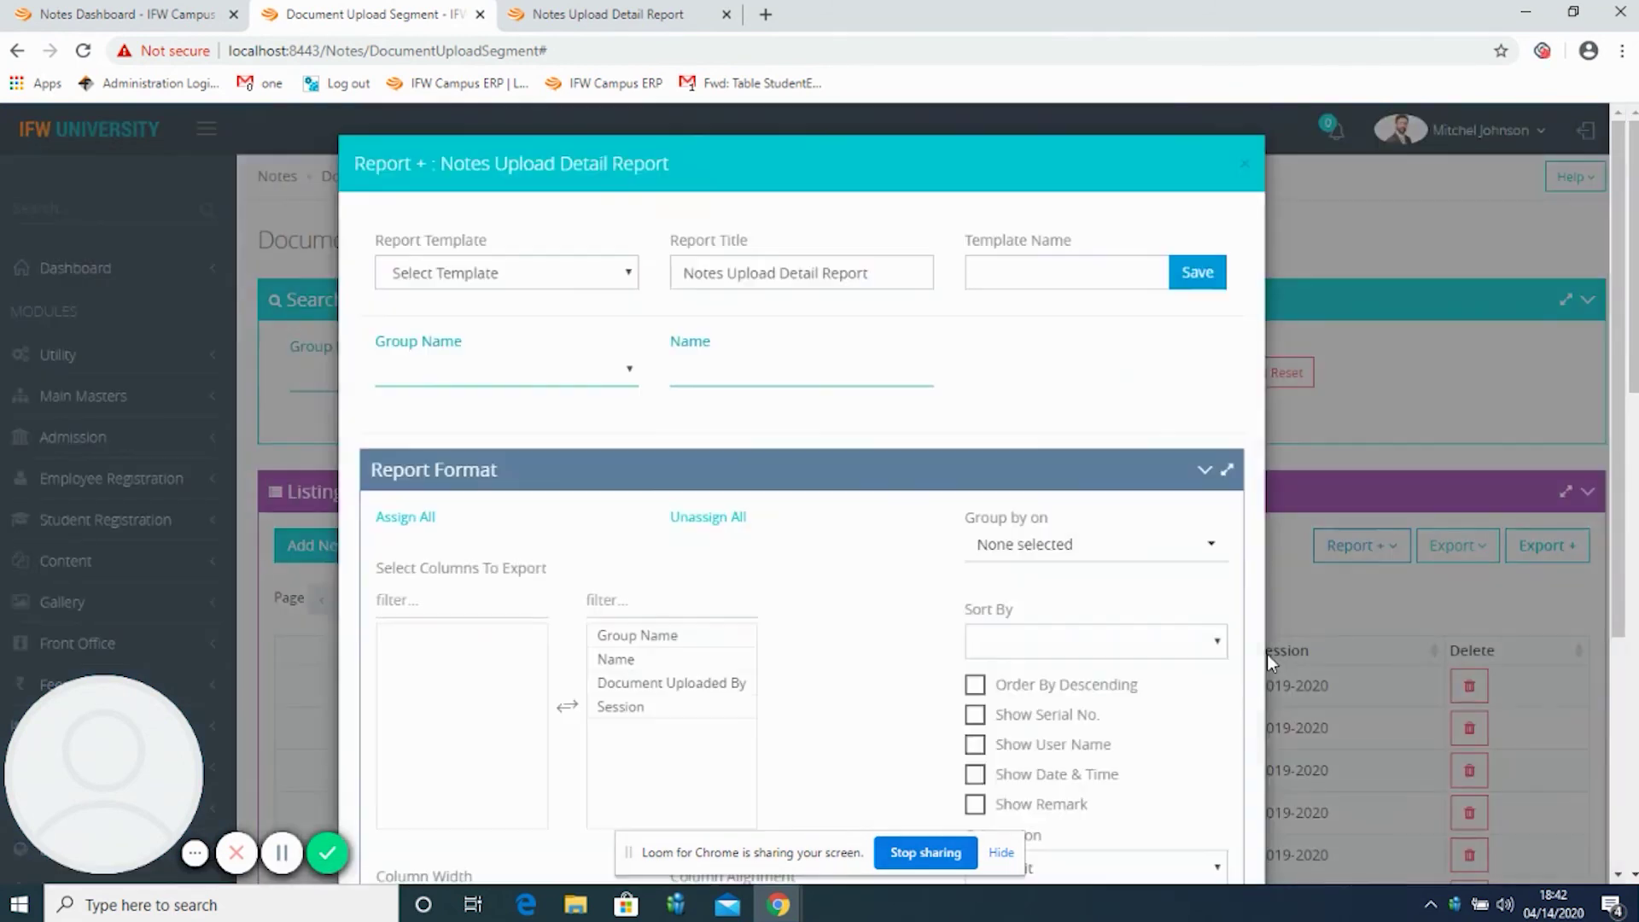
{"action": "left_click", "coordinate": [1213, 470]}
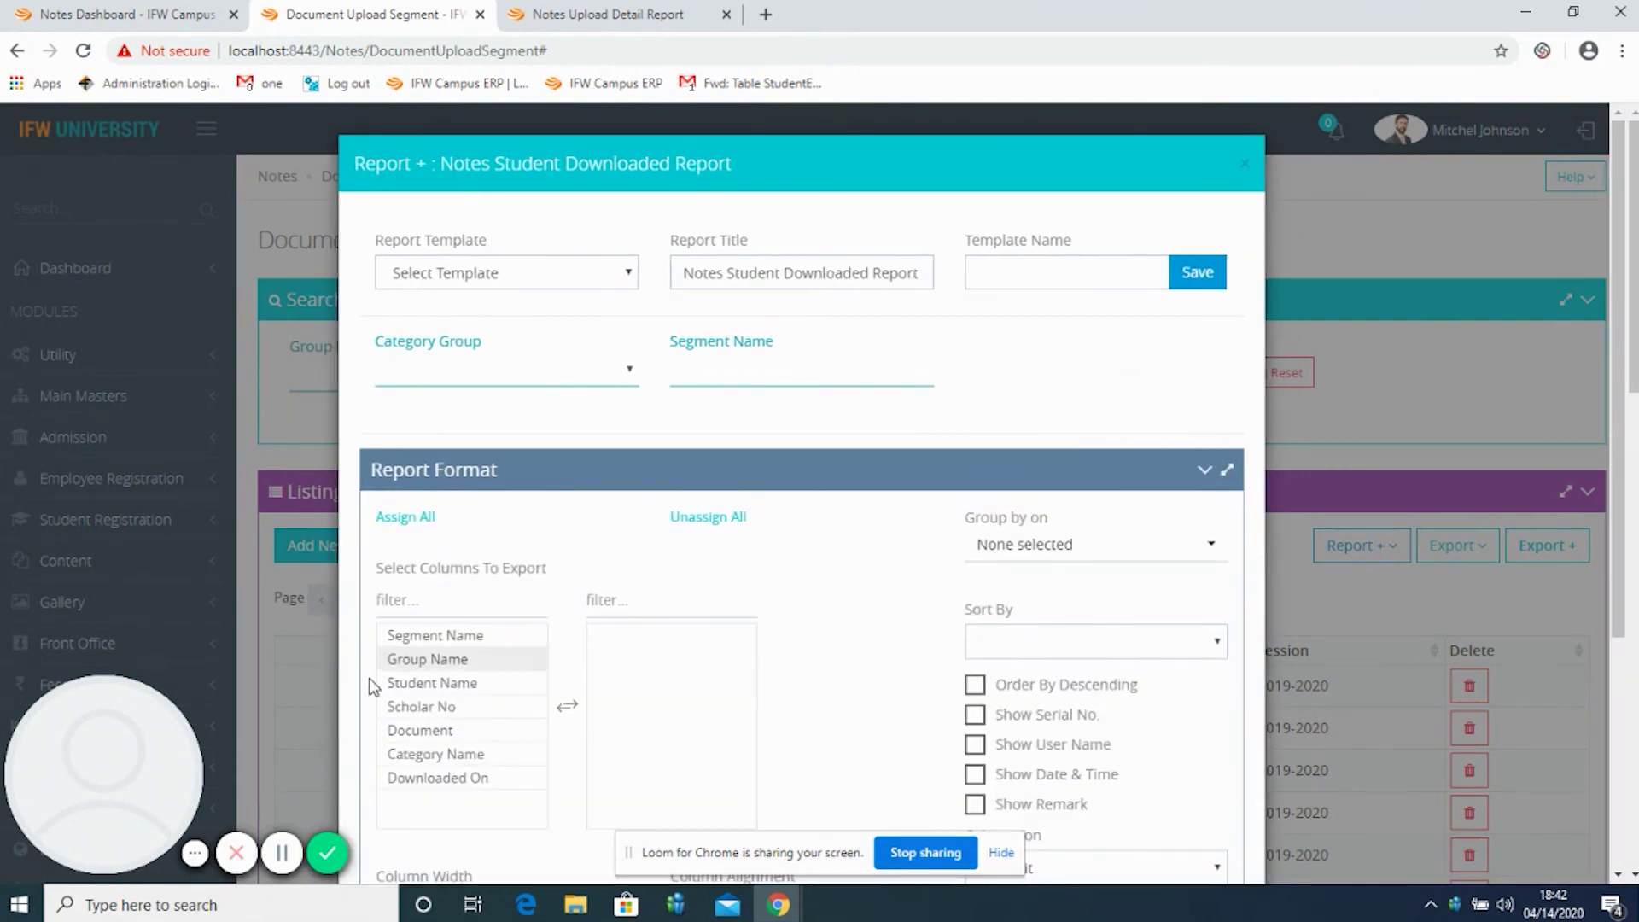
{"action": "left_click", "coordinate": [406, 518]}
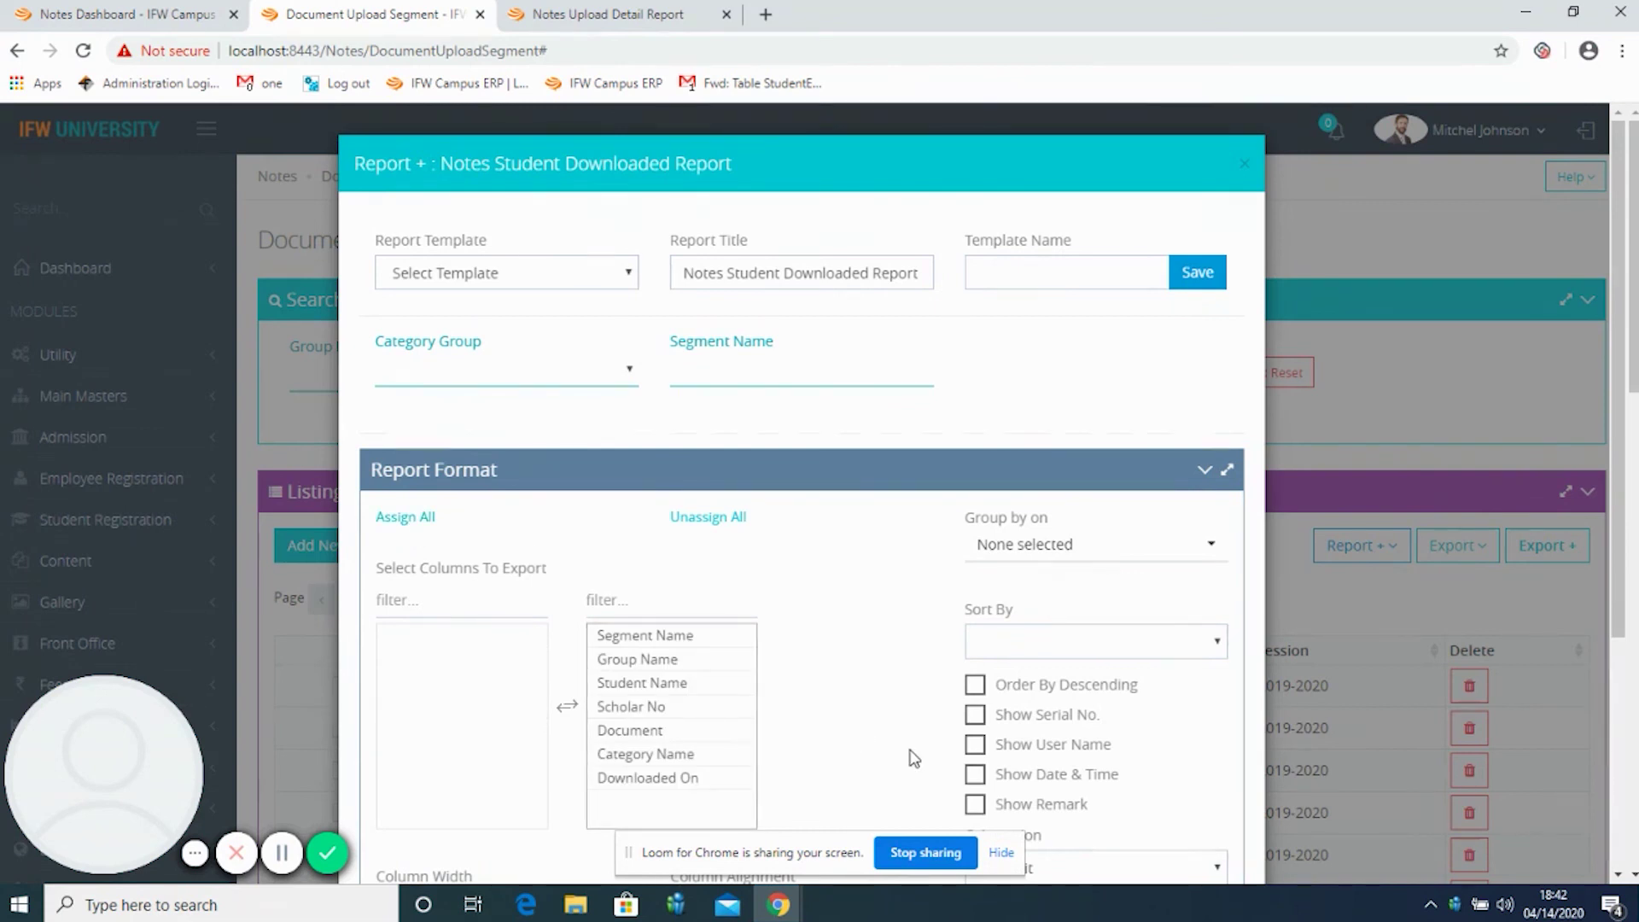
Turn on Show Serial No. for the student report and review the Sort By and Group by on choices.
{"action": "scroll", "coordinate": [915, 759], "scroll_direction": "down", "scroll_amount": 1}
{"action": "scroll", "coordinate": [915, 760], "scroll_direction": "down", "scroll_amount": 4}
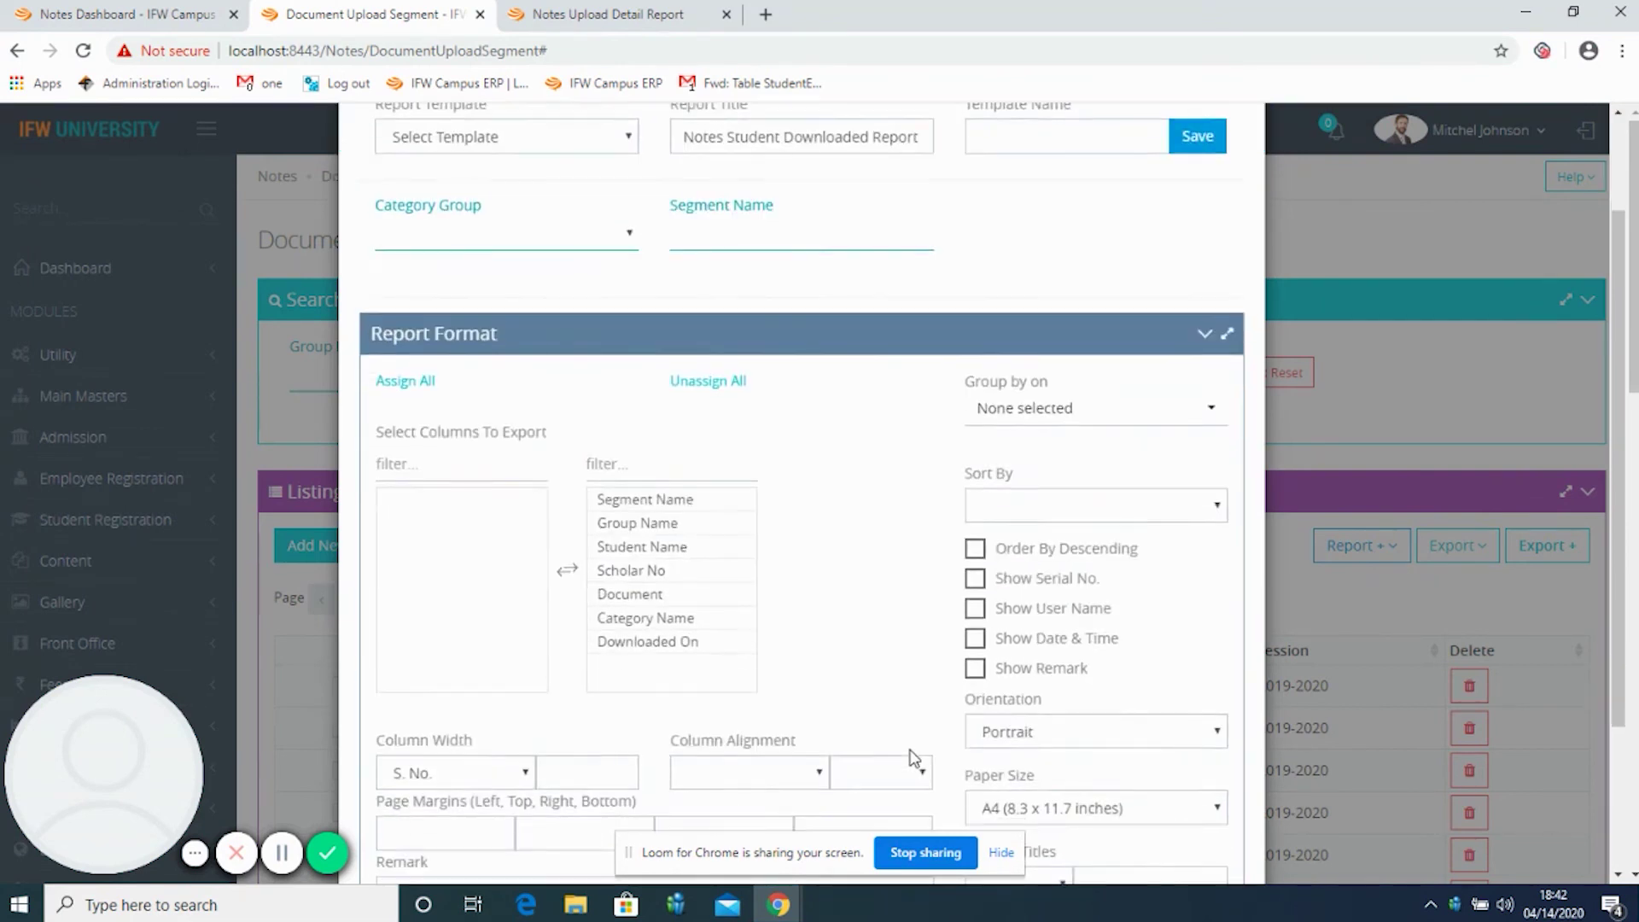
{"action": "left_click", "coordinate": [982, 368]}
{"action": "left_click", "coordinate": [1089, 307]}
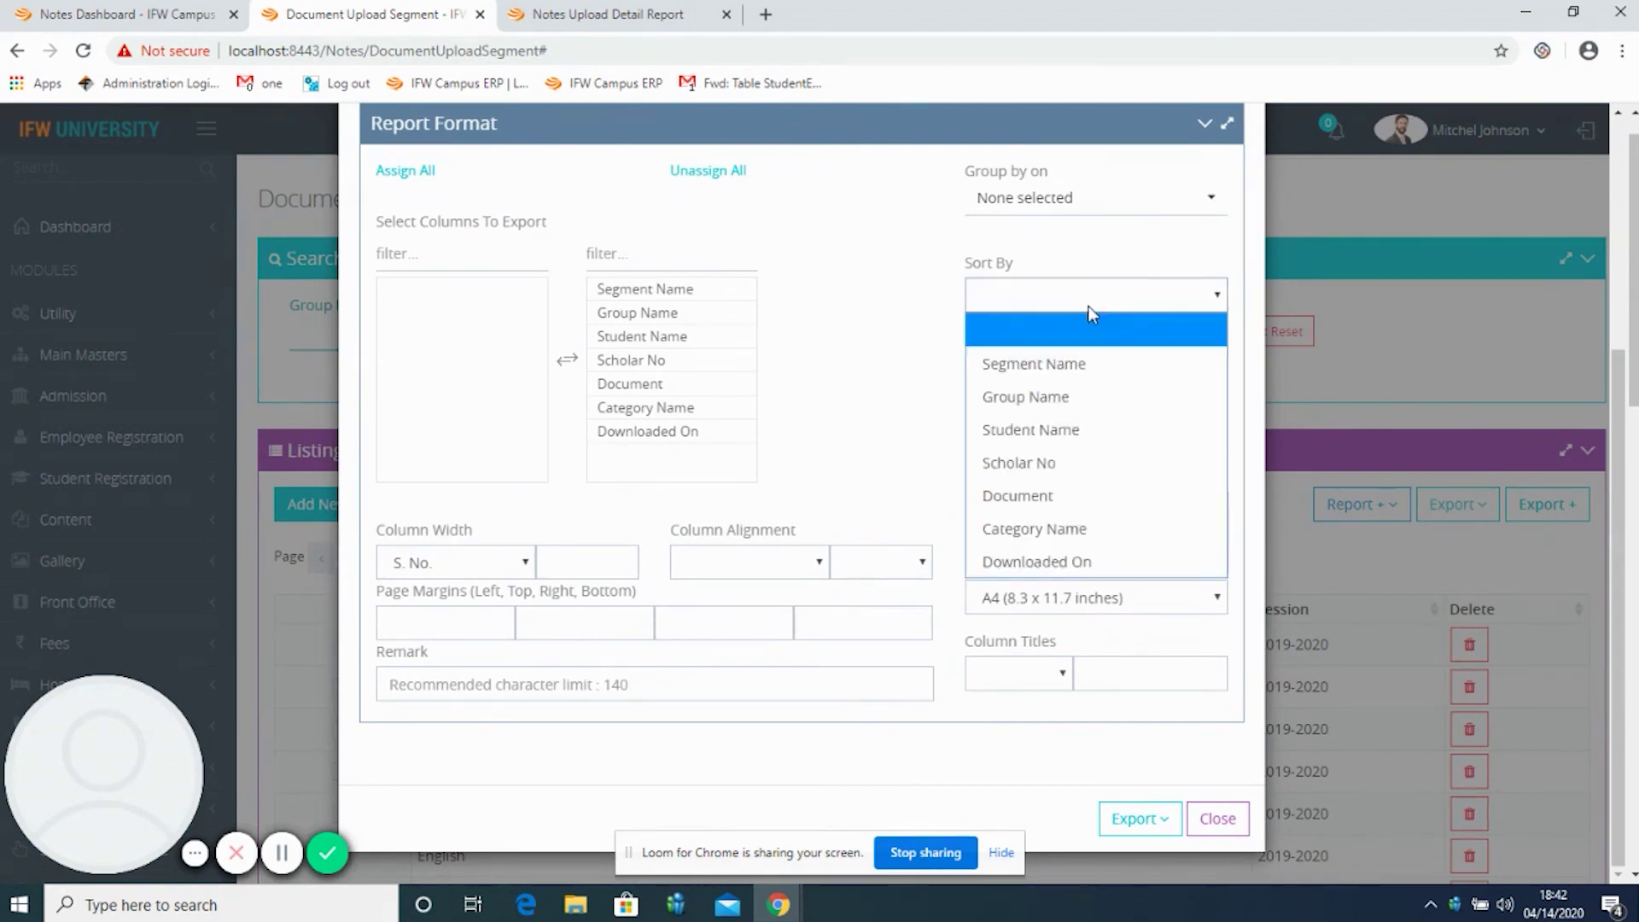
{"action": "left_click", "coordinate": [1088, 306]}
{"action": "left_click", "coordinate": [1059, 205]}
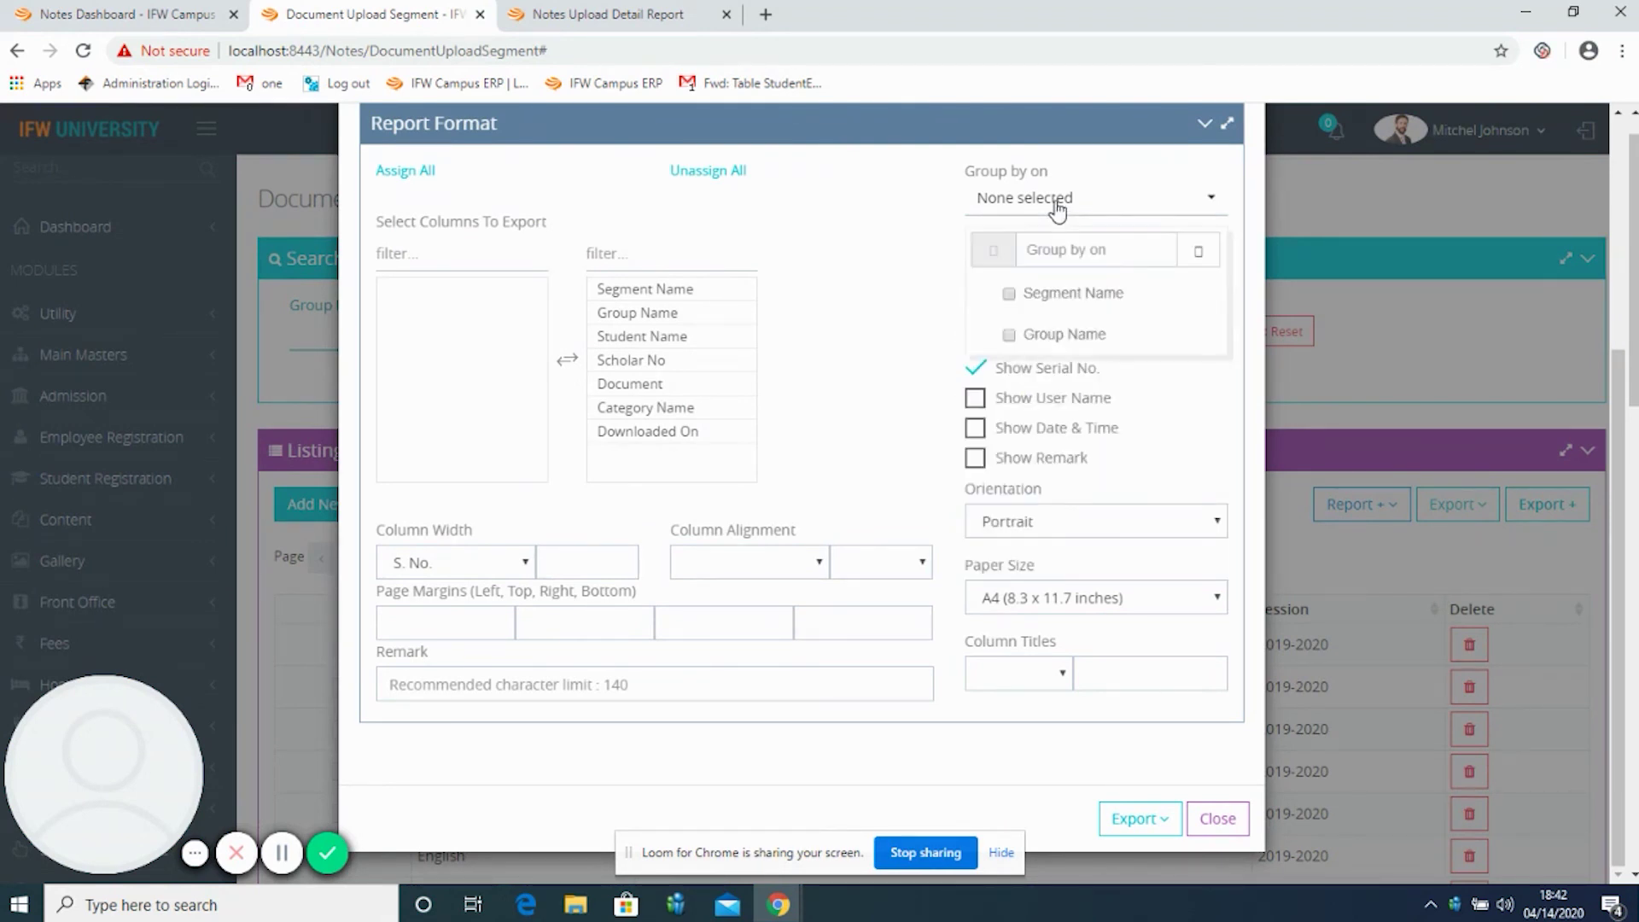
{"action": "left_click", "coordinate": [909, 244]}
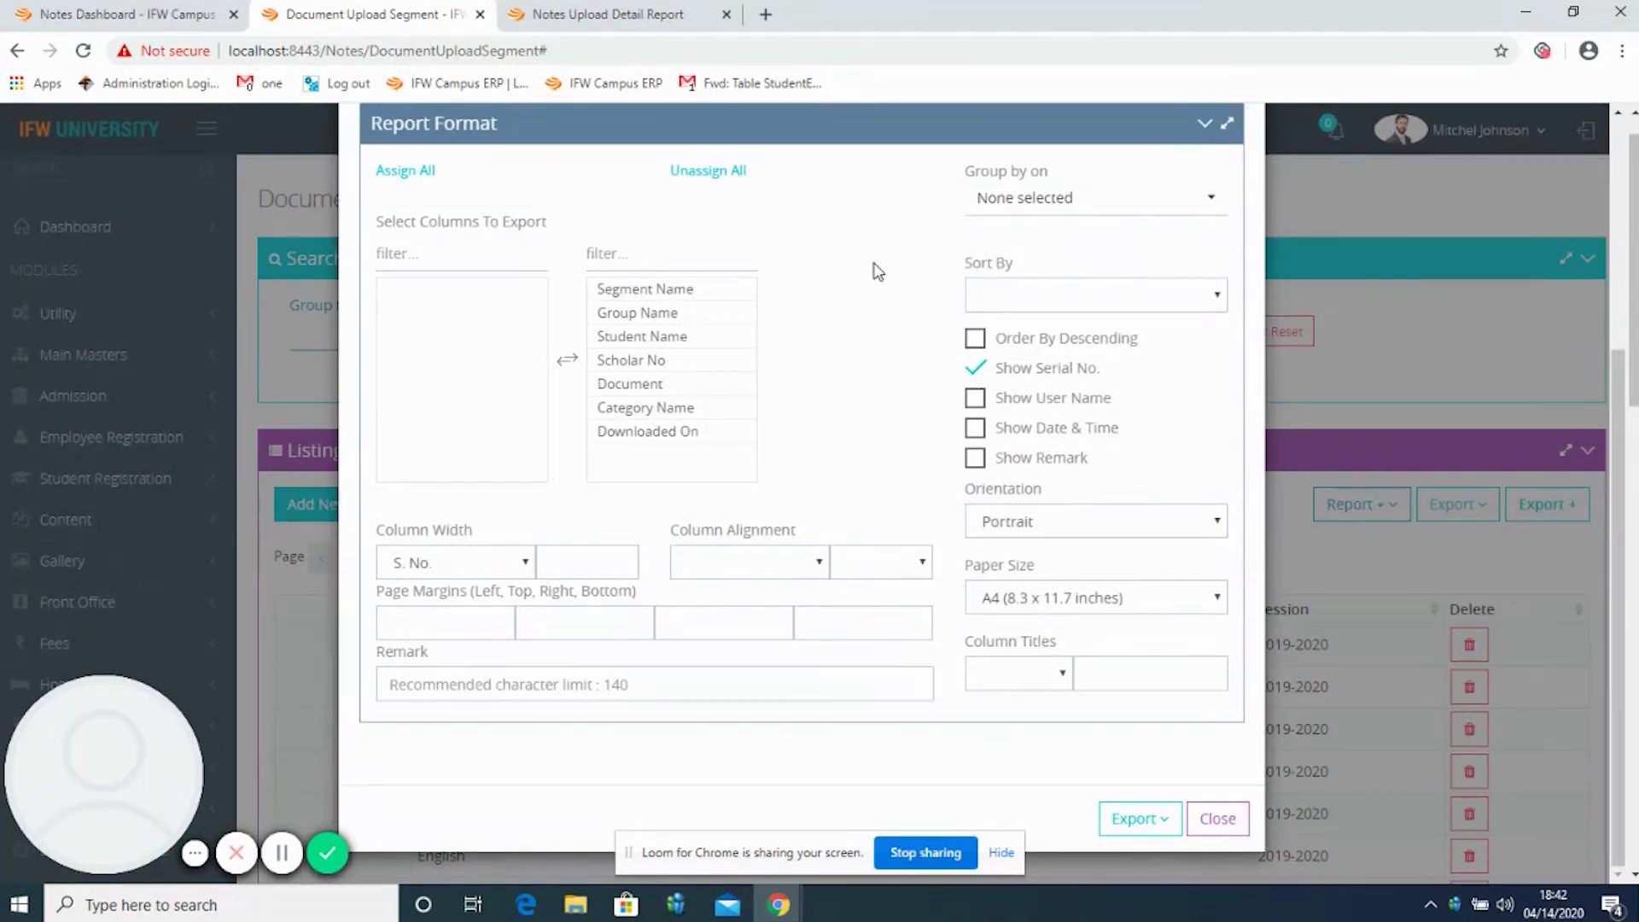
Enter Notes Download Report as the template name and check the list of report templates.
{"action": "scroll", "coordinate": [877, 271], "scroll_direction": "up", "scroll_amount": 4}
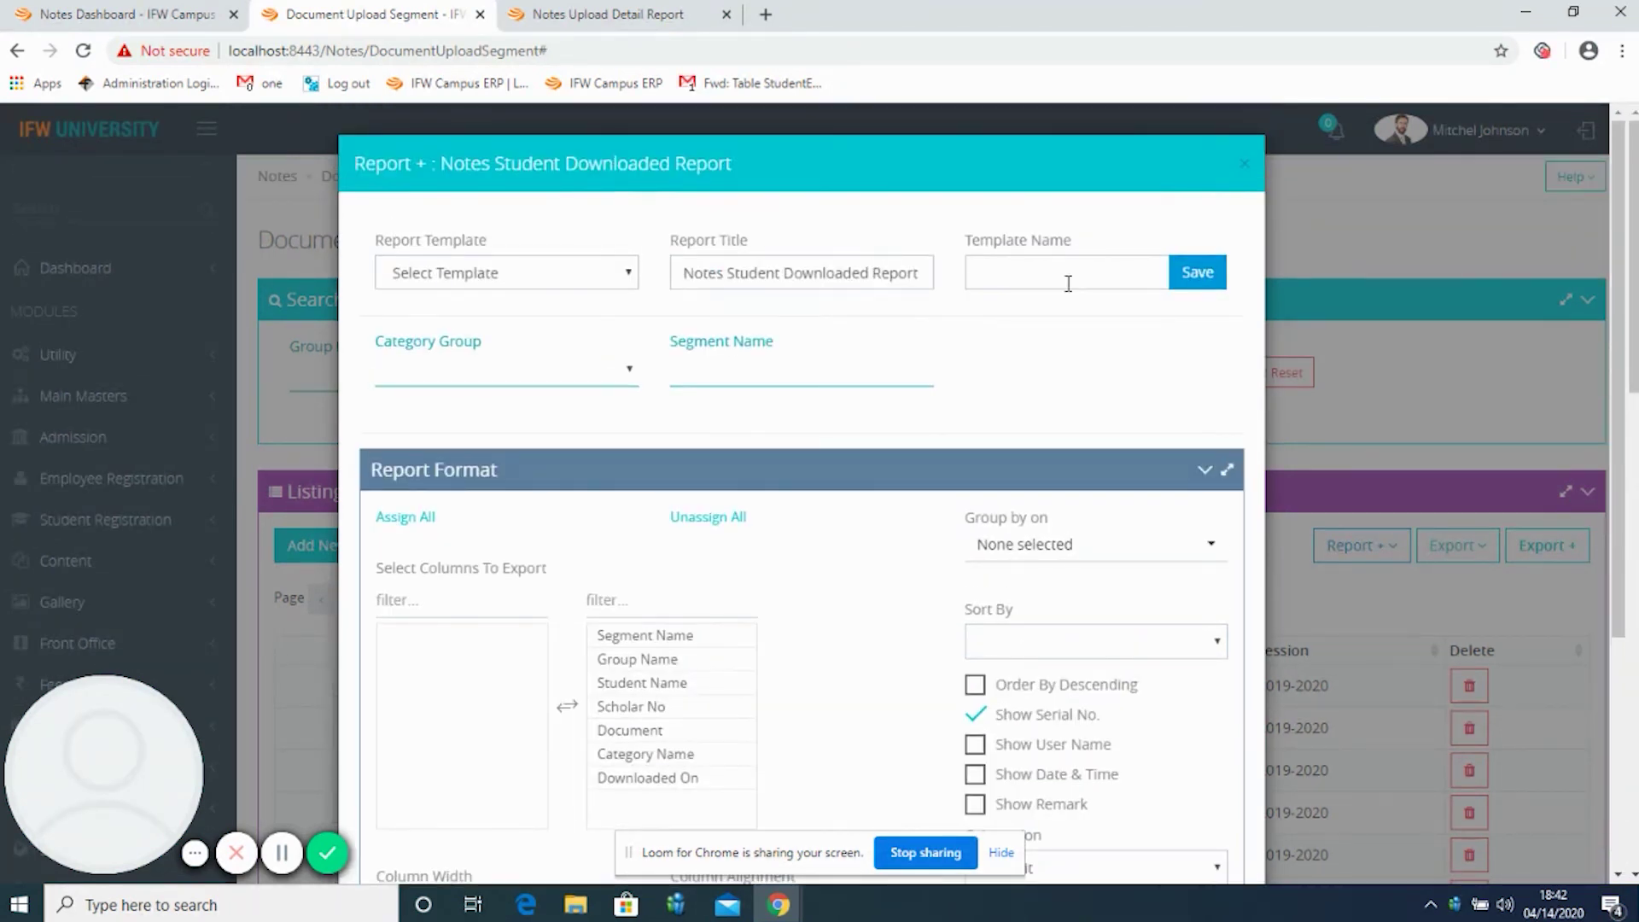
{"action": "left_click", "coordinate": [998, 273]}
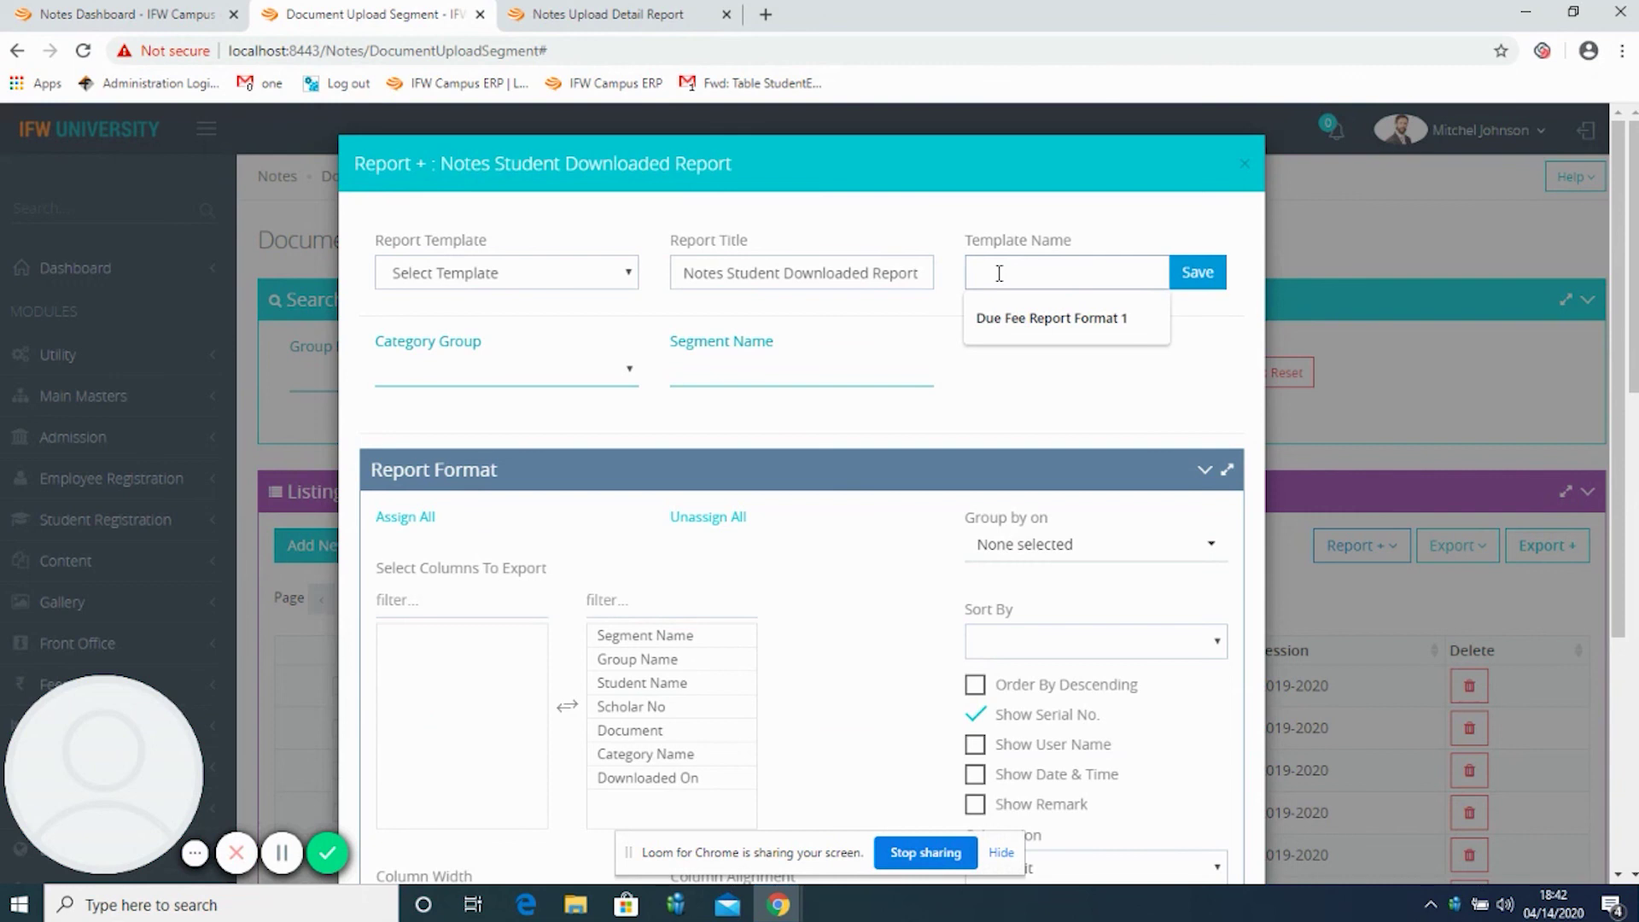
{"action": "type", "text": "Notes D"}
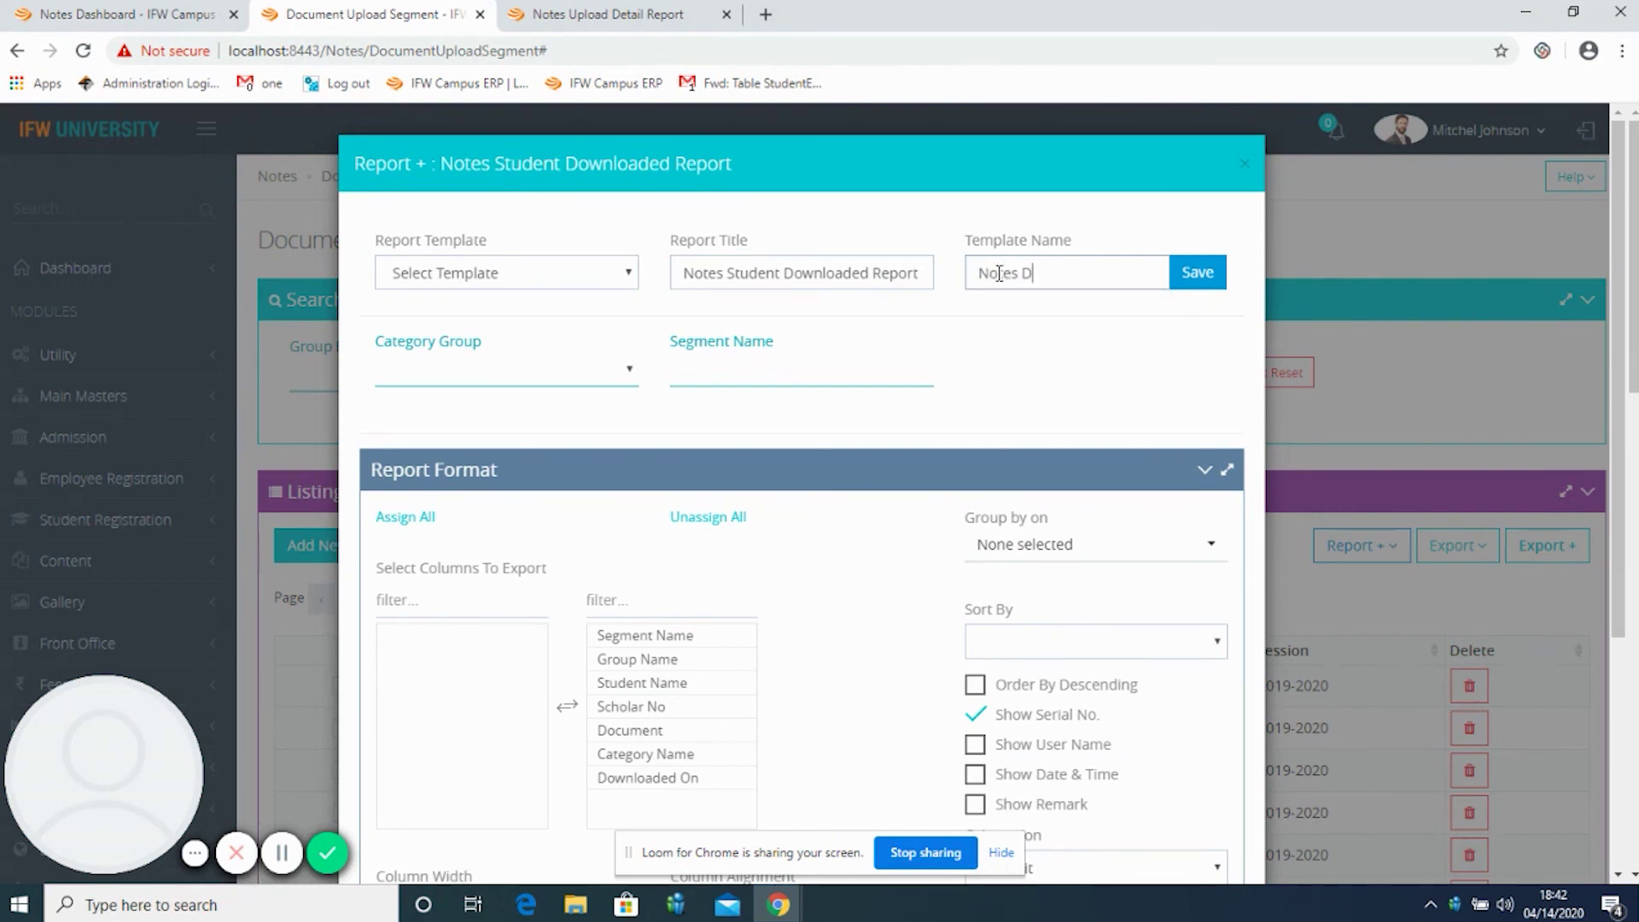
{"action": "type", "text": "ownload Report"}
{"action": "left_click", "coordinate": [565, 275]}
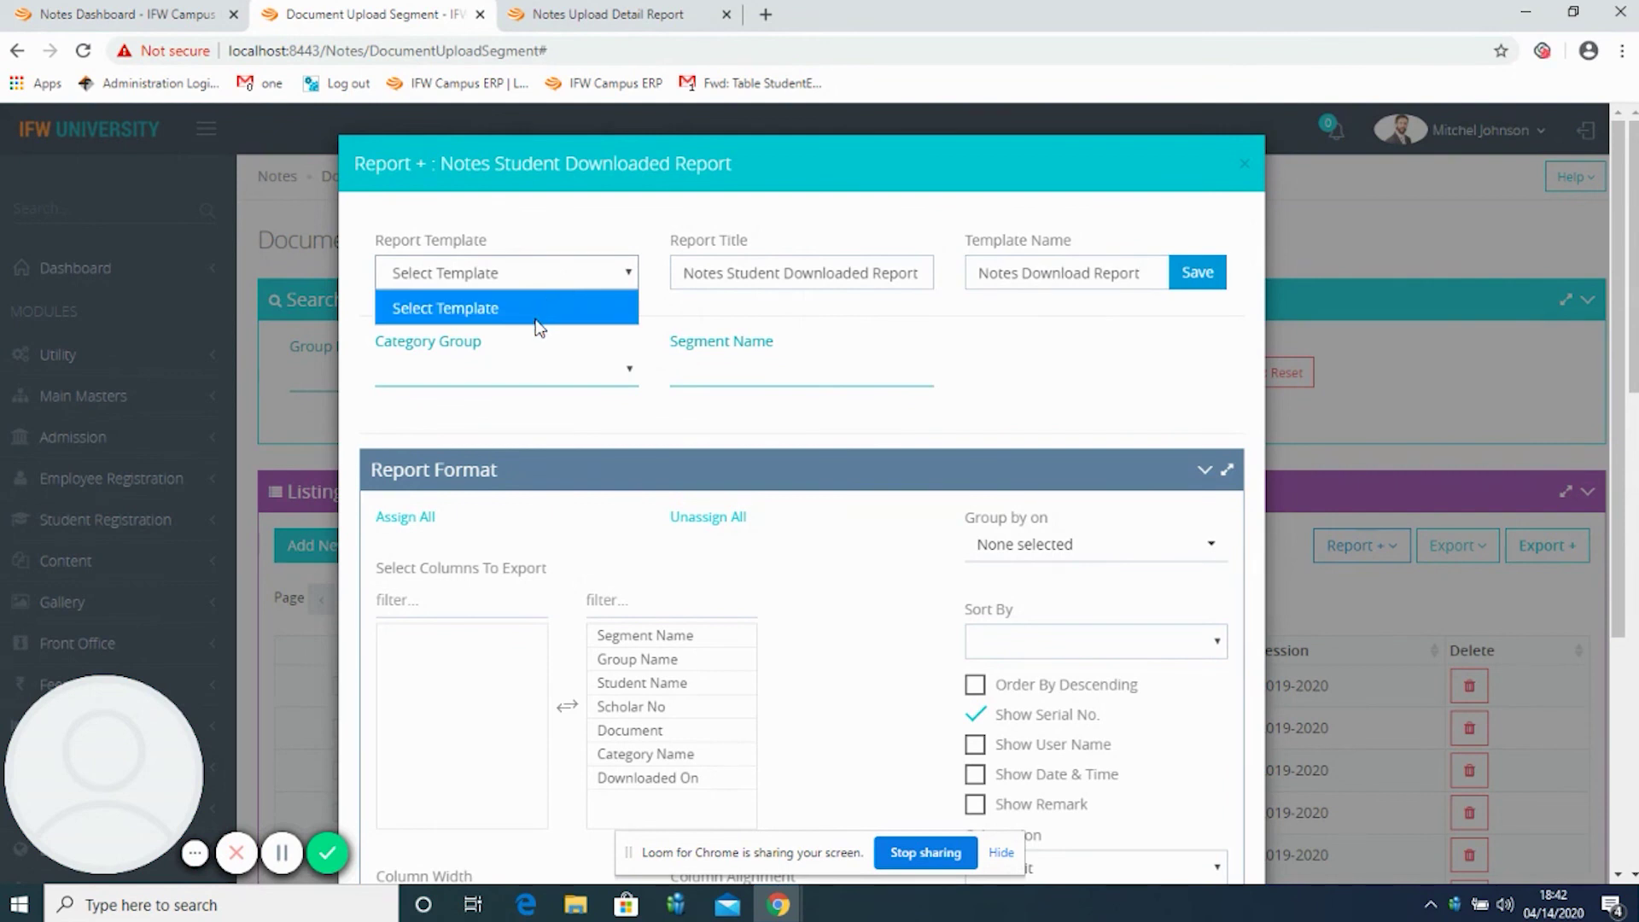
{"action": "left_click", "coordinate": [1214, 411]}
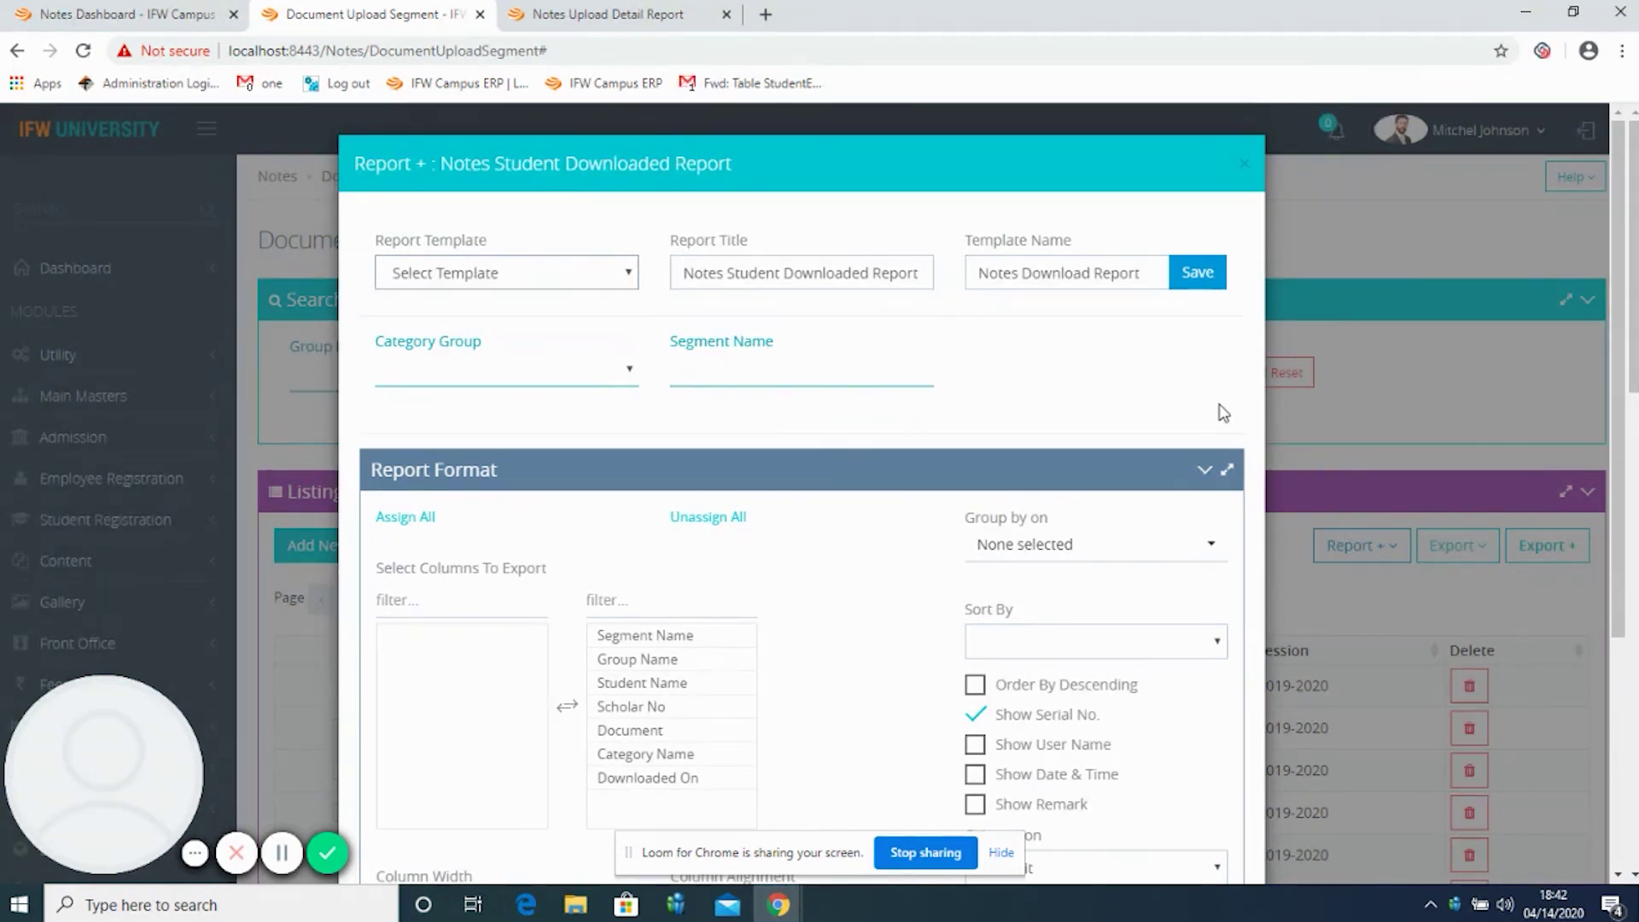
Produce the print version of the Notes Student Downloaded Report.
{"action": "scroll", "coordinate": [1224, 413], "scroll_direction": "down", "scroll_amount": 4}
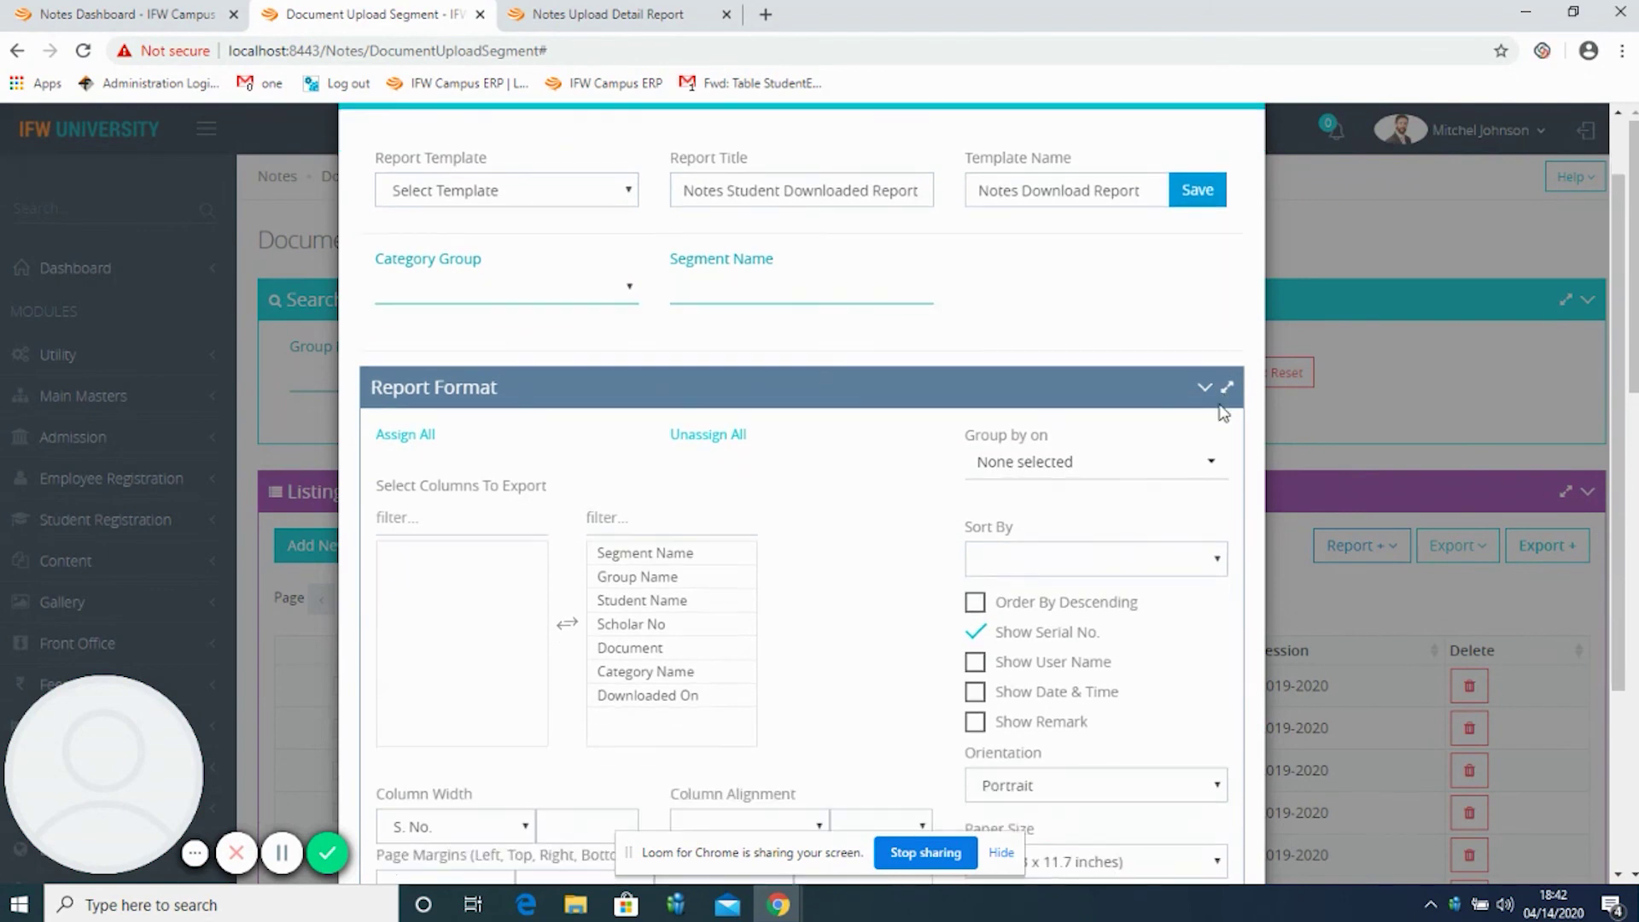
{"action": "scroll", "coordinate": [1223, 412], "scroll_direction": "down", "scroll_amount": 2}
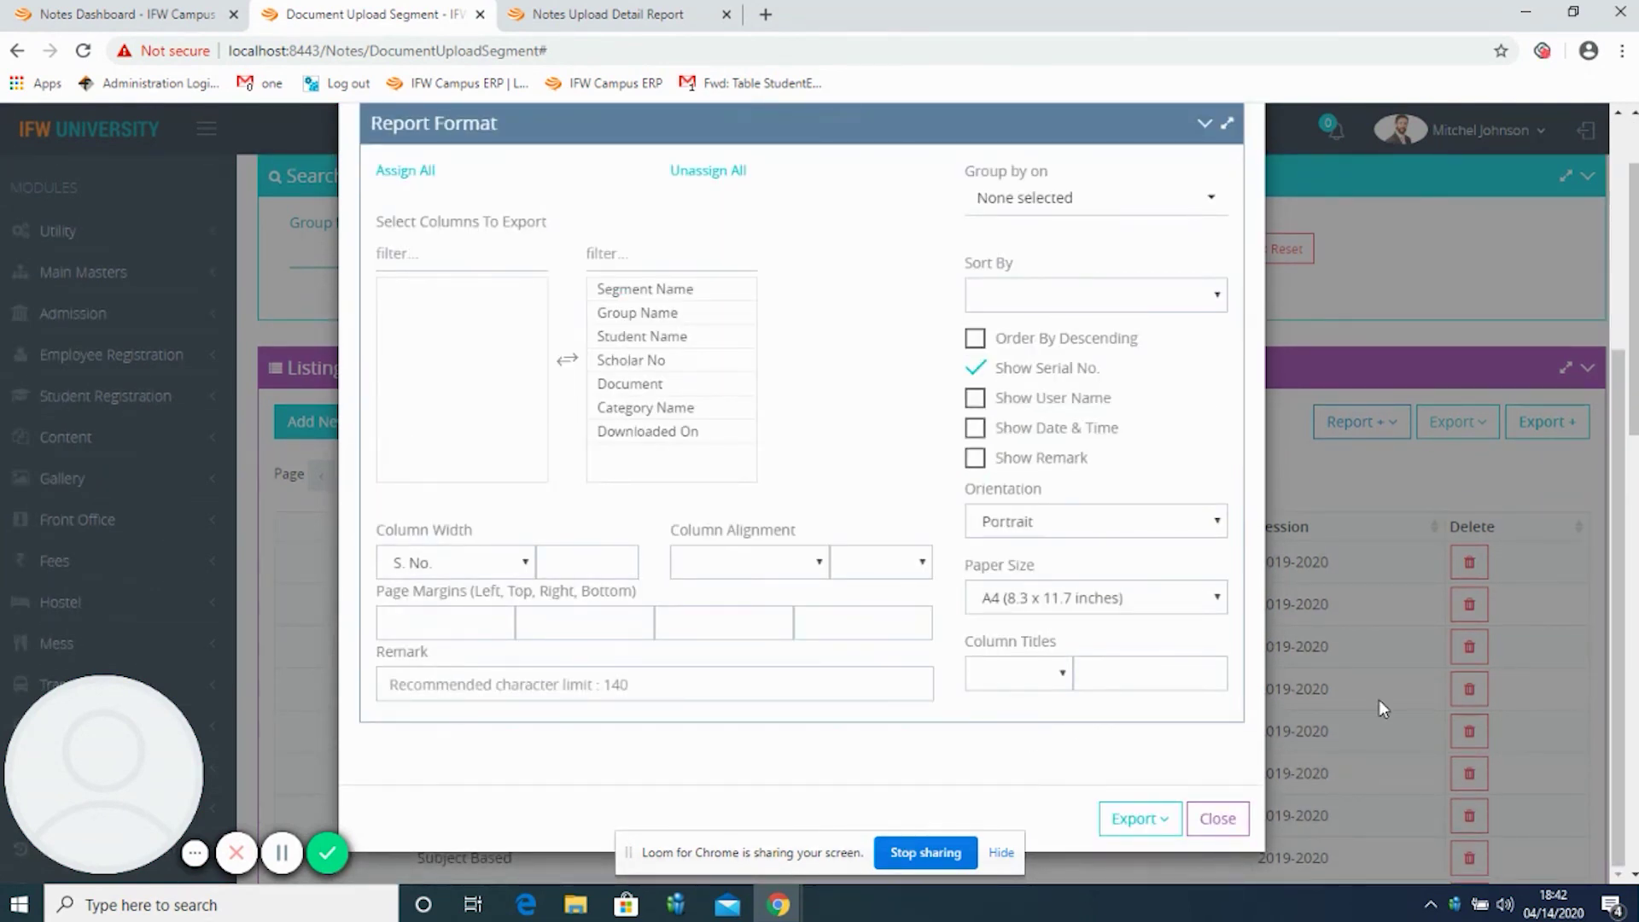
{"action": "left_click", "coordinate": [1139, 820]}
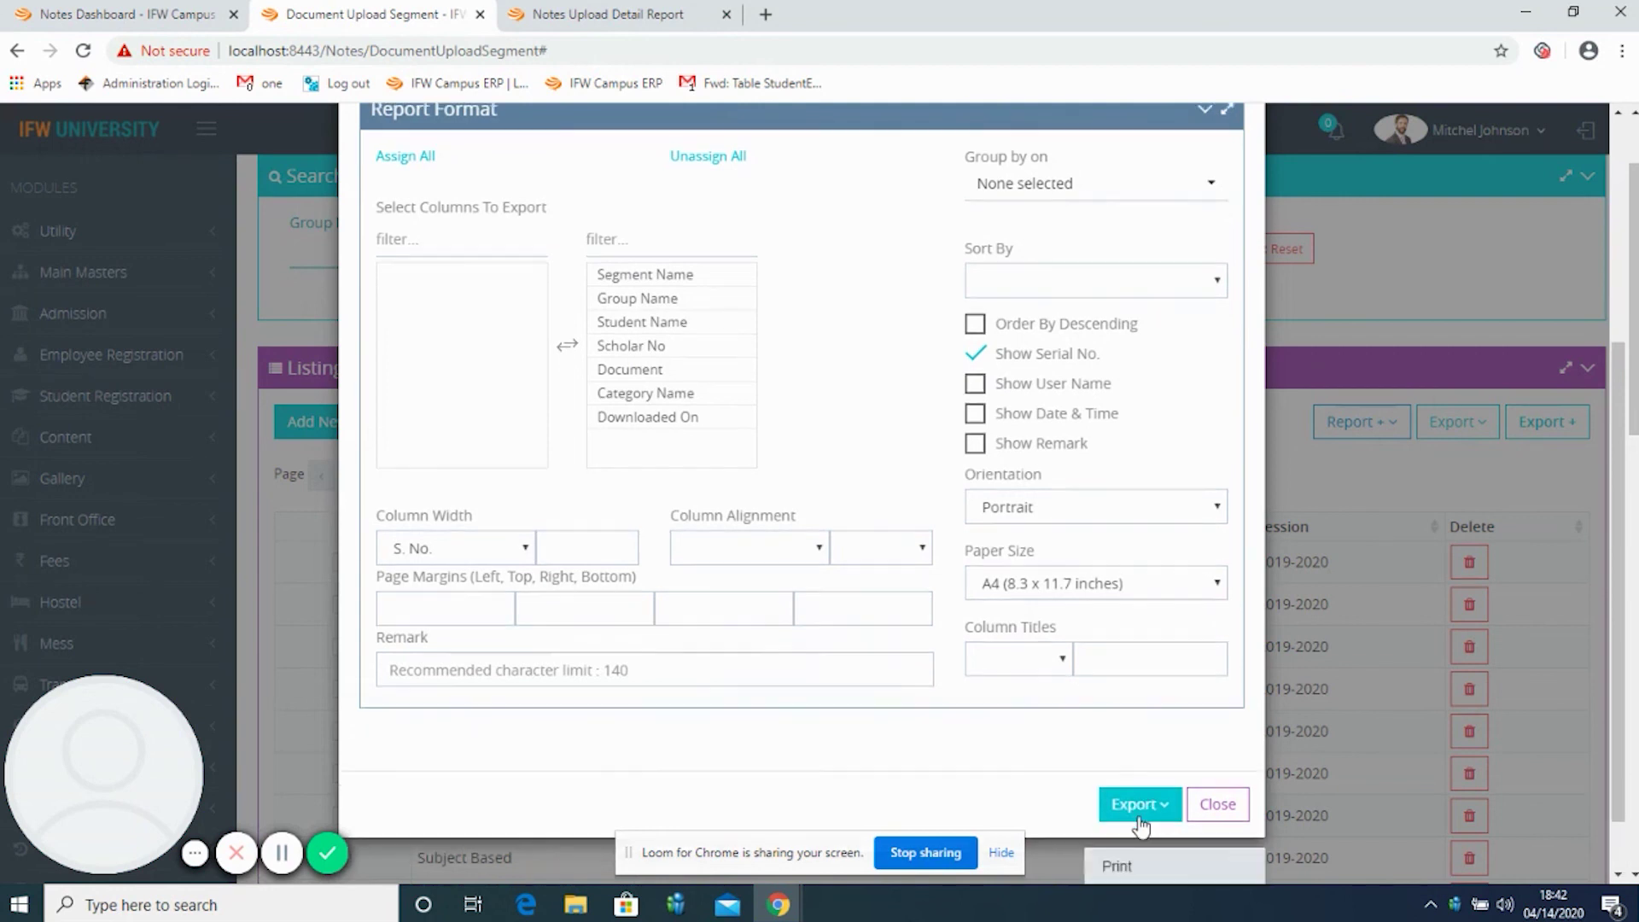
{"action": "scroll", "coordinate": [1142, 825], "scroll_direction": "down", "scroll_amount": 1}
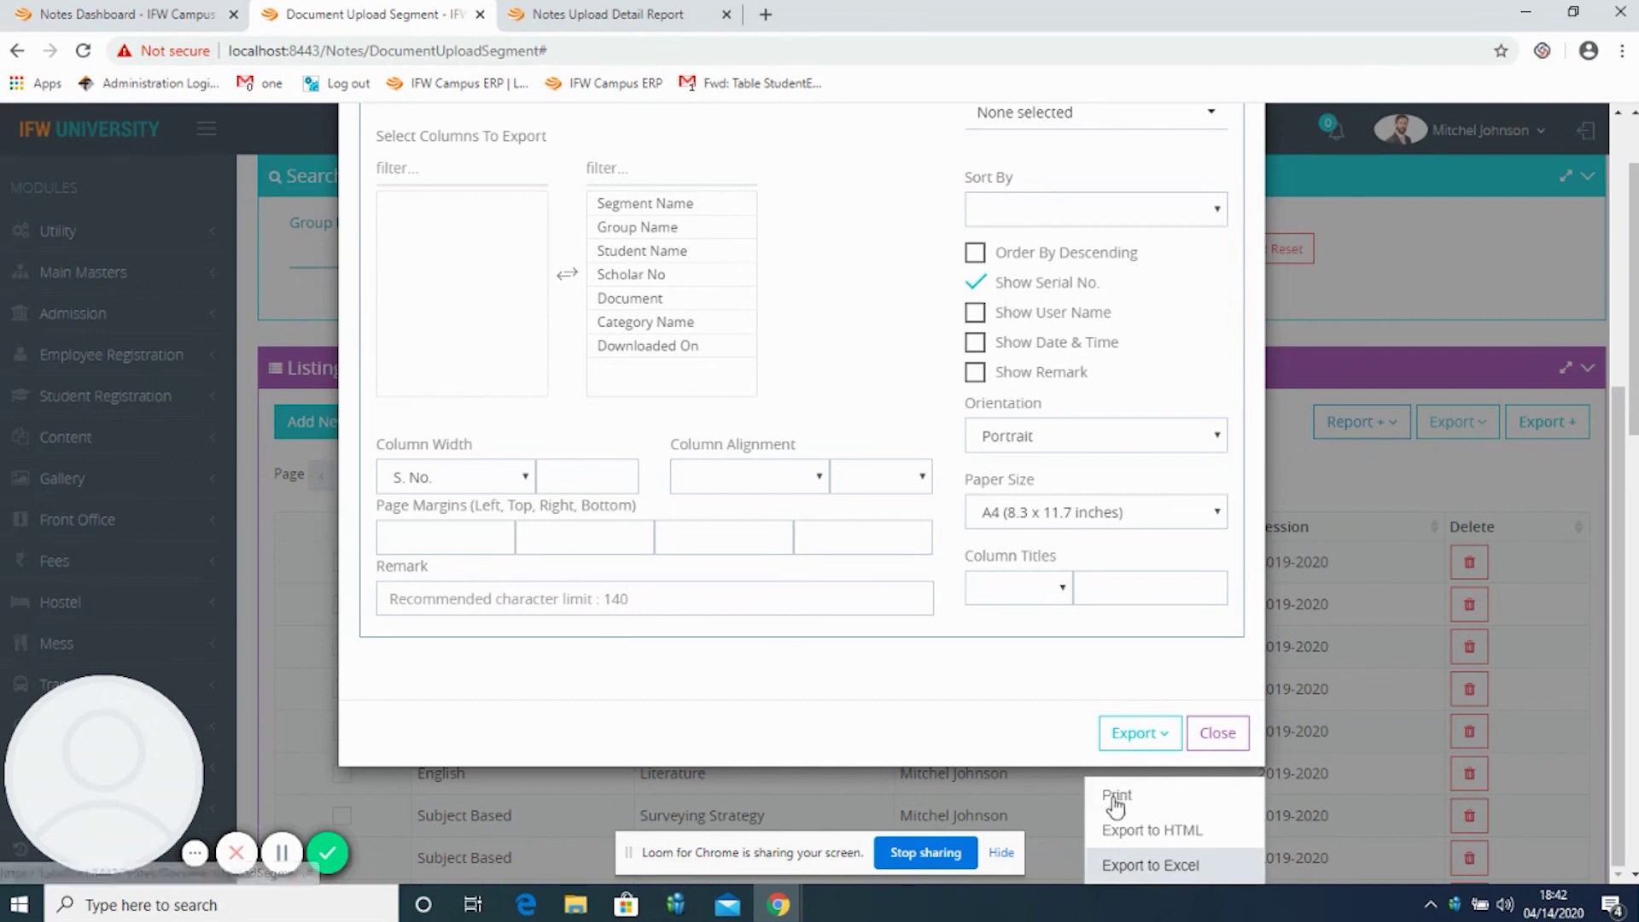
{"action": "left_click", "coordinate": [1116, 798]}
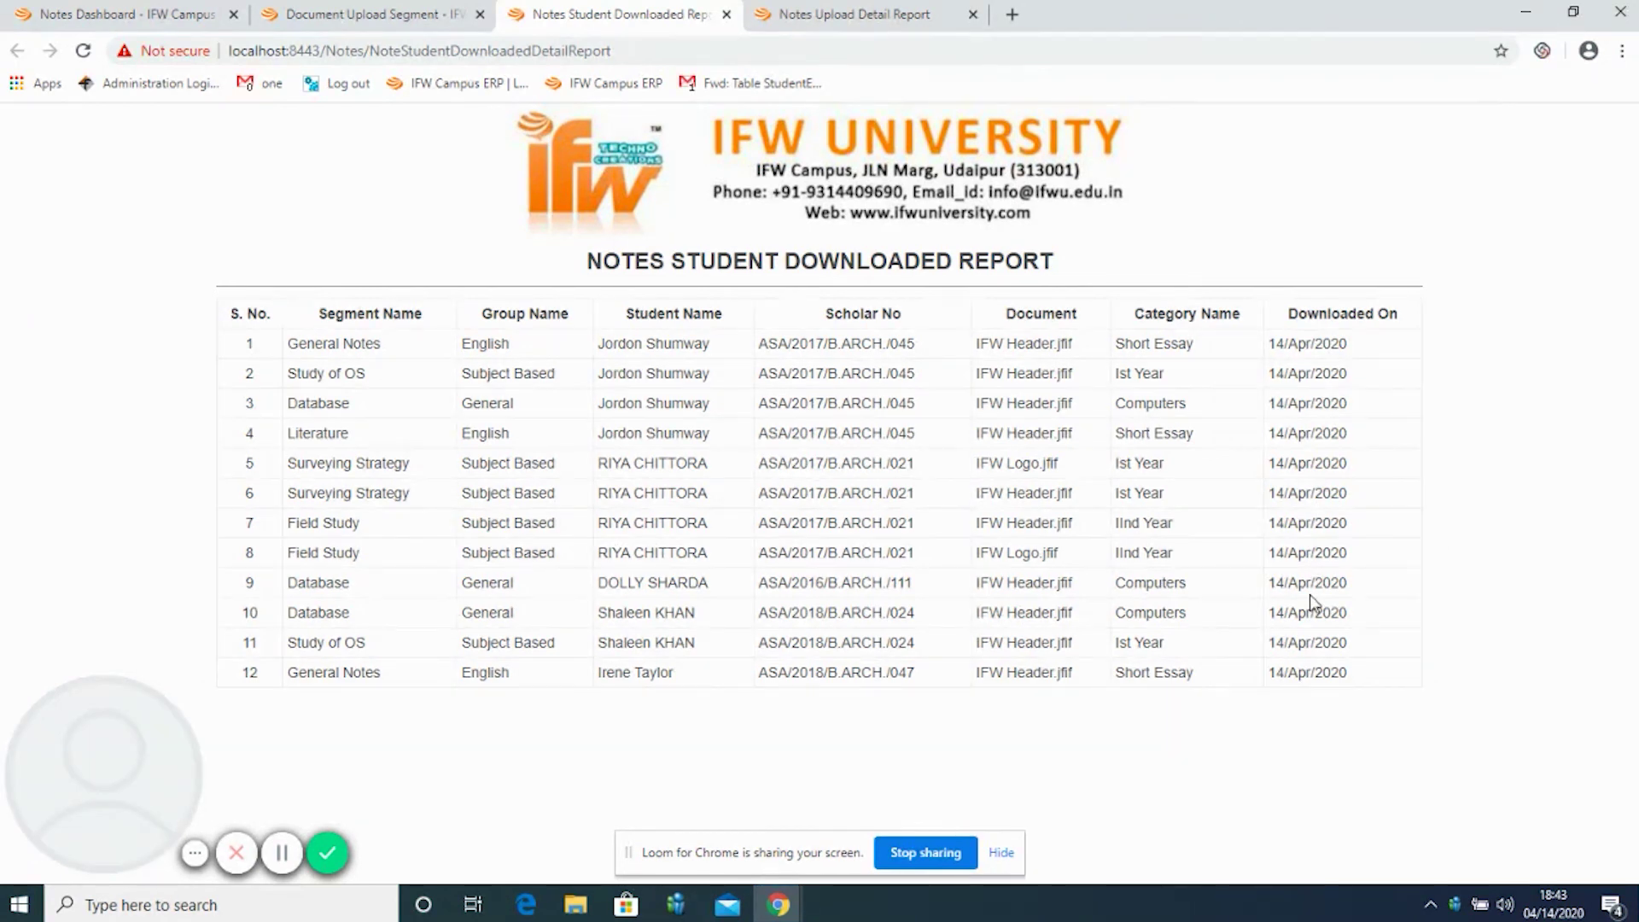
Close the student report setup, check the available report types, and return to the Notes Dashboard.
{"action": "left_click", "coordinate": [375, 14]}
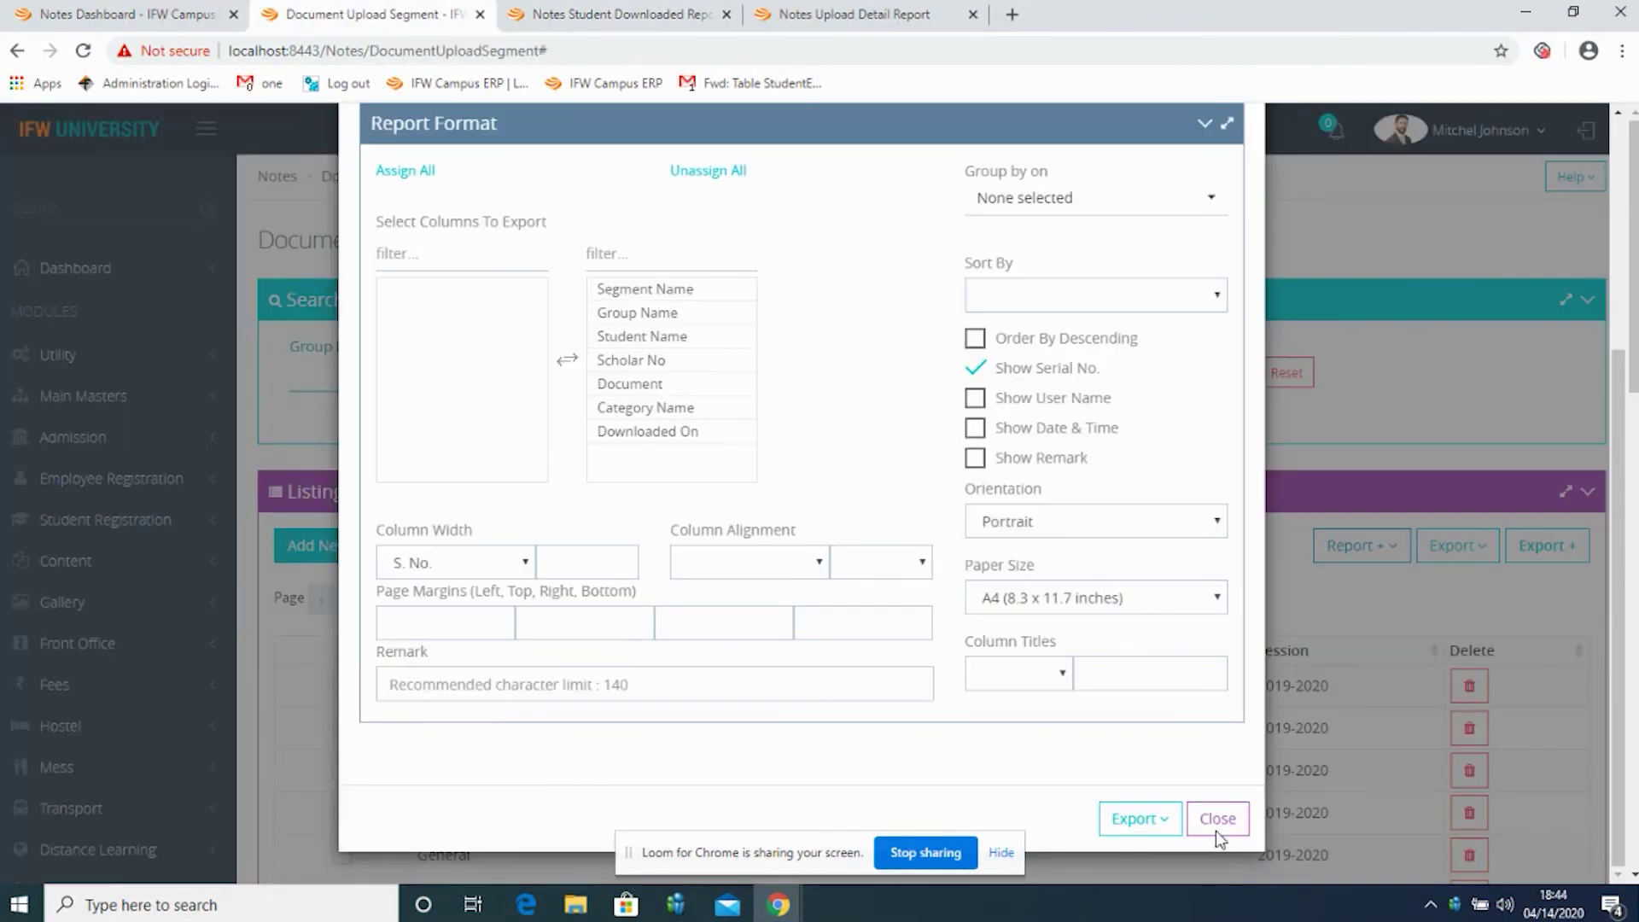
{"action": "left_click", "coordinate": [1218, 819]}
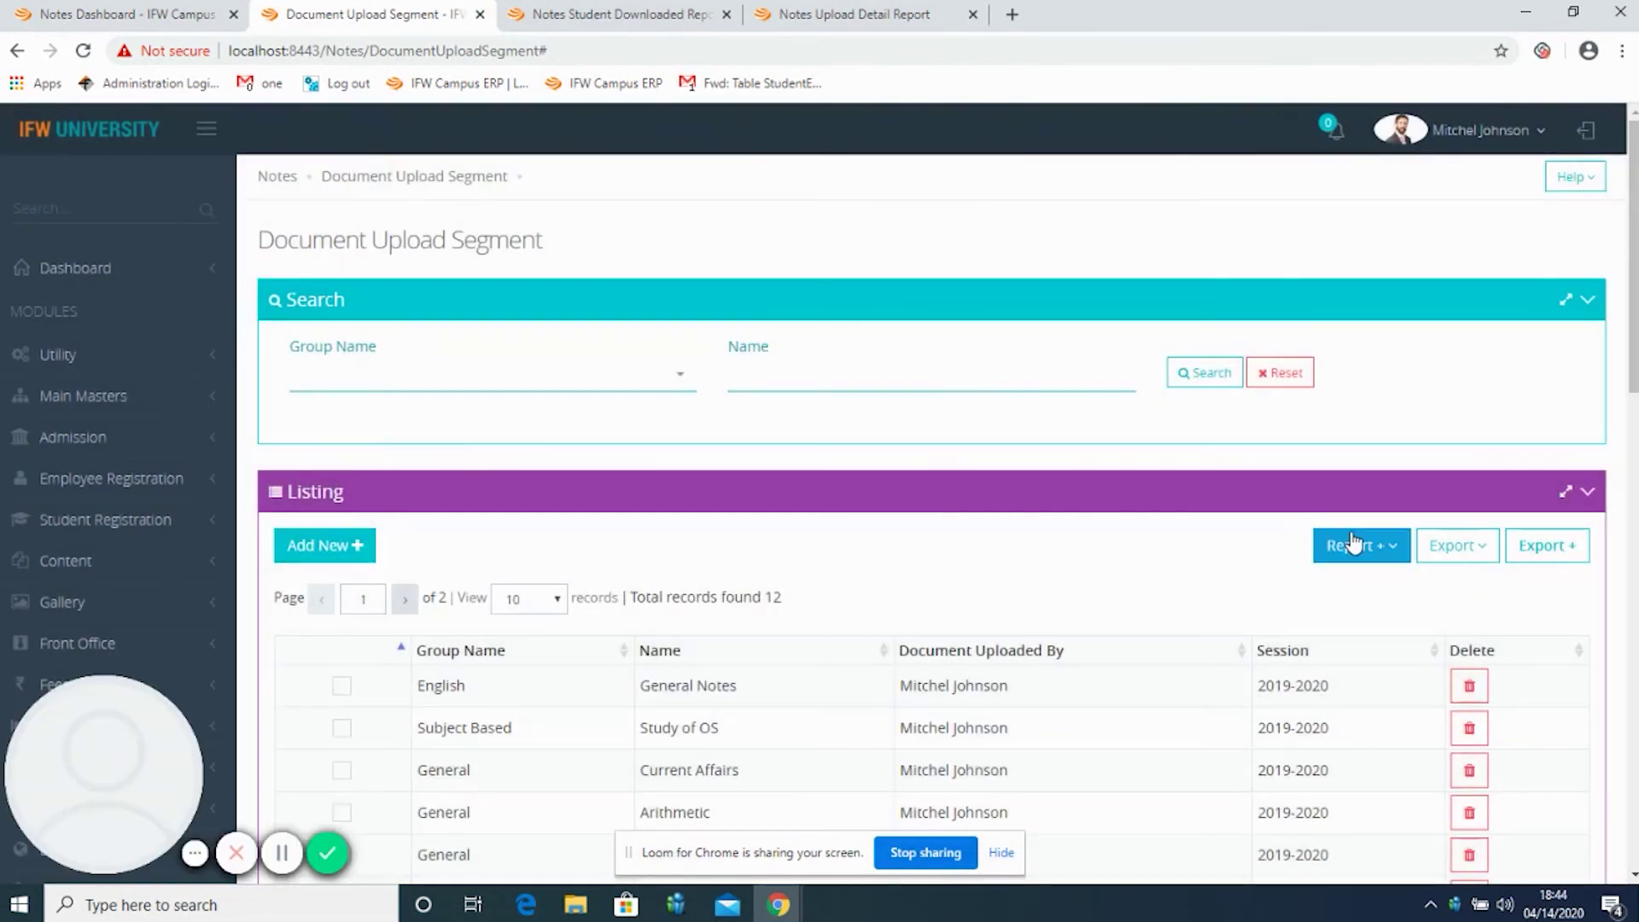
{"action": "left_click", "coordinate": [1336, 548]}
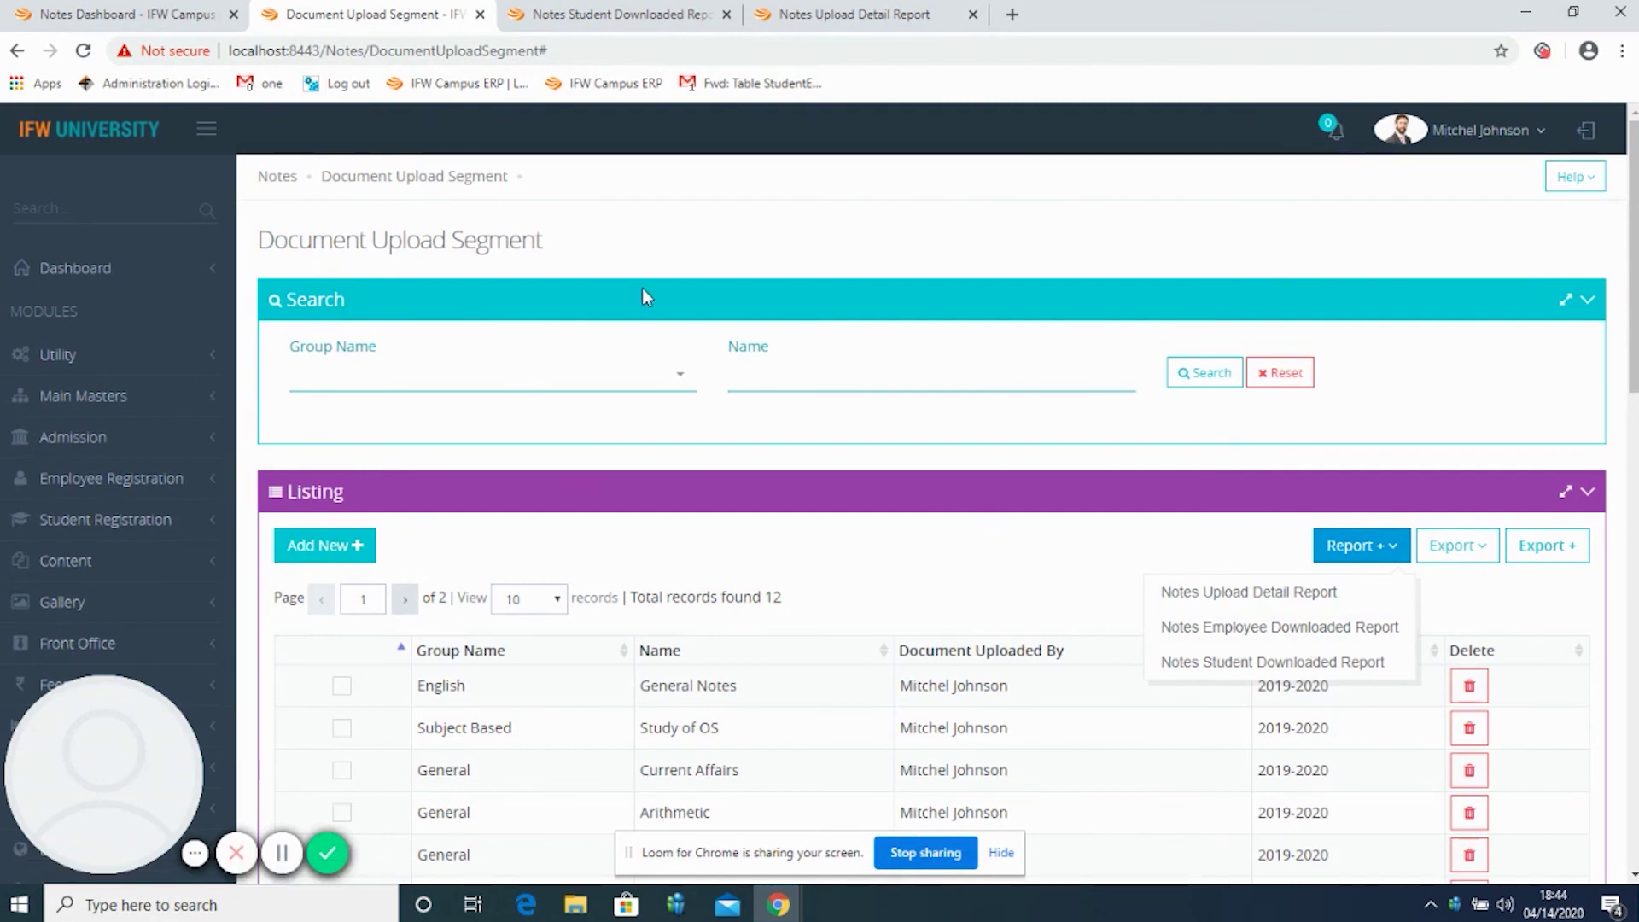
{"action": "left_click", "coordinate": [104, 13]}
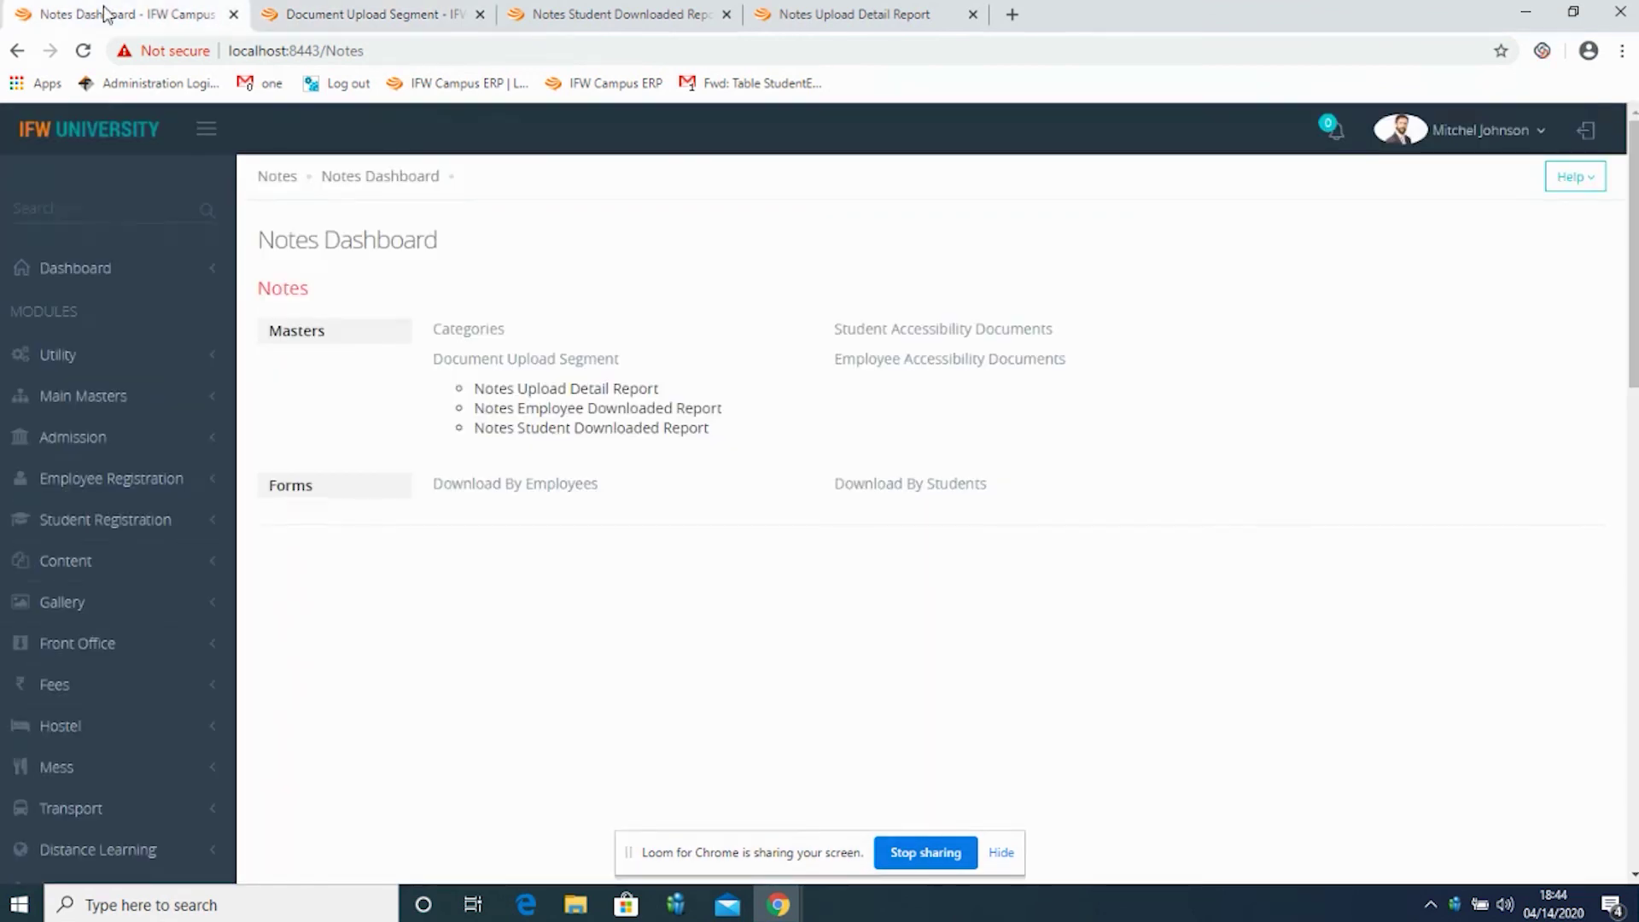